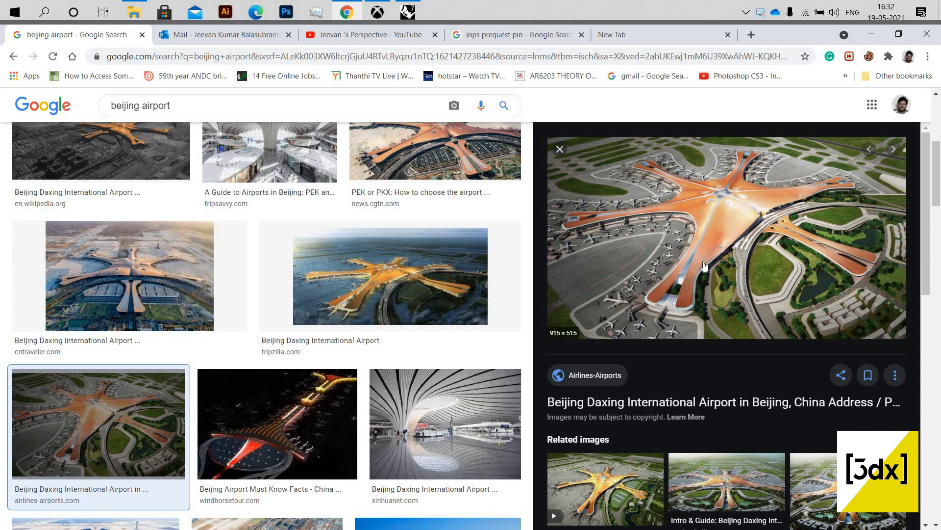
Step: Switch to Rhino and draw a six-sided inscribed polygon centred at 0,0, with a corner on the green Y axis, nearly filling the grid
{"action": "left_click", "coordinate": [871, 34]}
{"action": "scroll", "coordinate": [385, 300], "scroll_direction": "up", "scroll_amount": 3}
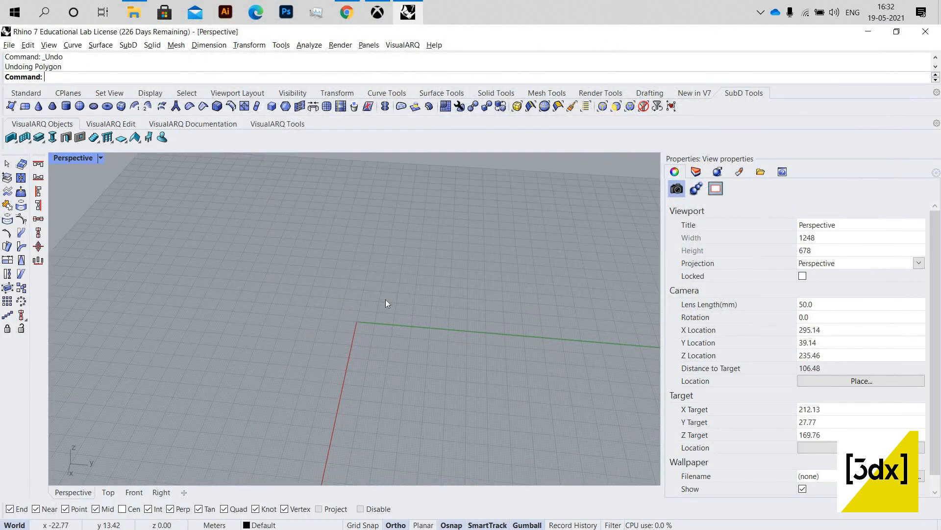
{"action": "key", "text": "Return"}
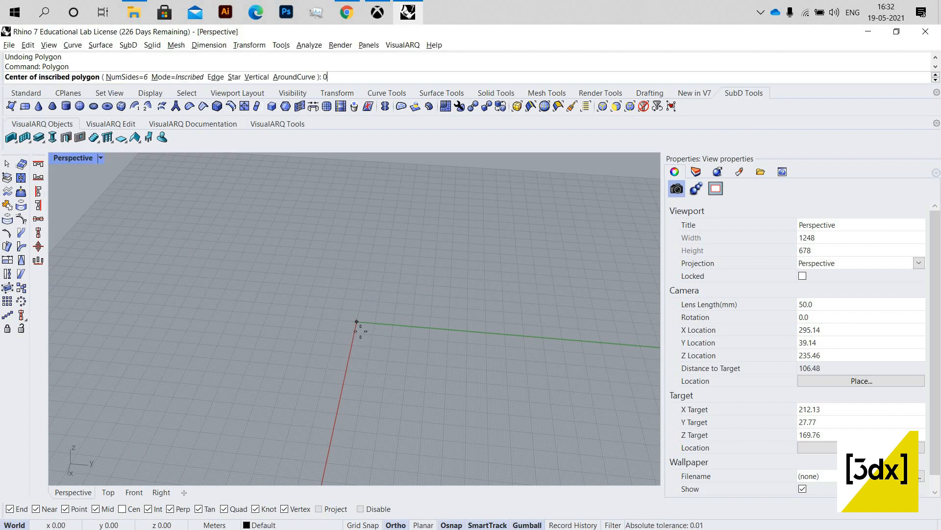
{"action": "key", "text": "Return"}
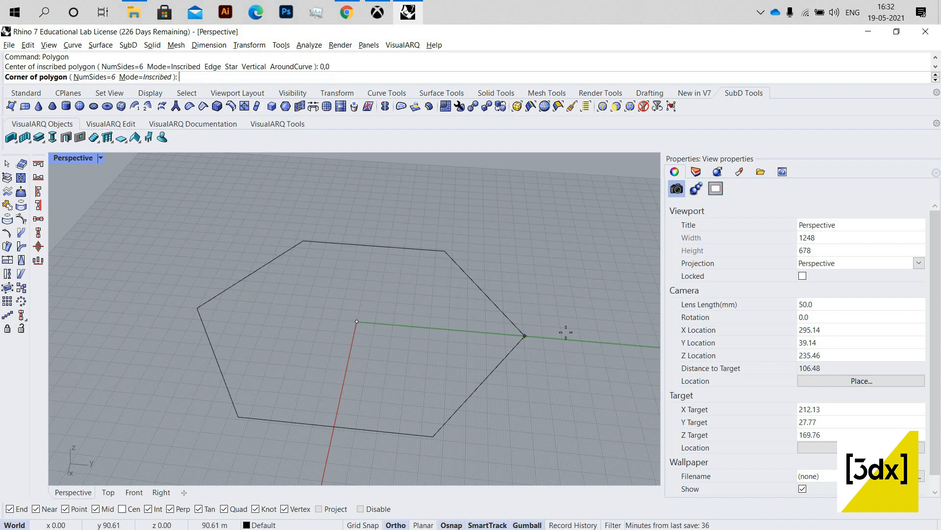
{"action": "scroll", "coordinate": [462, 315], "scroll_direction": "down", "scroll_amount": 4}
{"action": "scroll", "coordinate": [504, 337], "scroll_direction": "up", "scroll_amount": 4}
{"action": "scroll", "coordinate": [570, 351], "scroll_direction": "down", "scroll_amount": 3}
{"action": "left_click", "coordinate": [477, 349]}
{"action": "scroll", "coordinate": [519, 372], "scroll_direction": "down", "scroll_amount": 4}
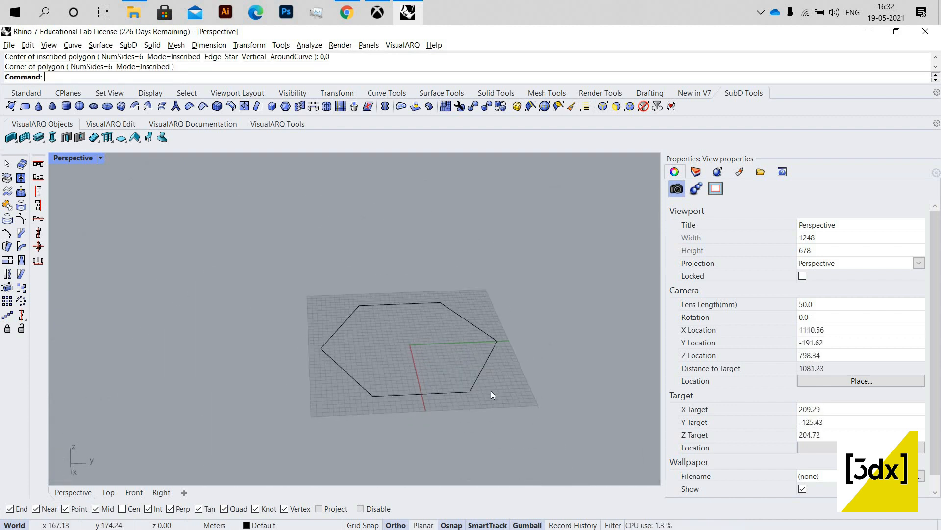
{"action": "scroll", "coordinate": [491, 391], "scroll_direction": "up", "scroll_amount": 5}
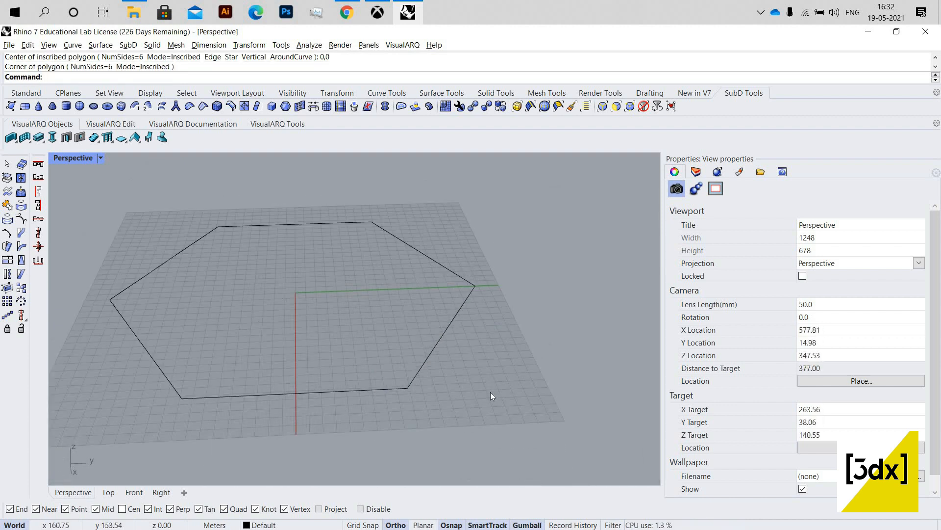
Step: Draw two diagonal lines joining opposite corners of the hexagon's front and back edges so they cross at the origin
{"action": "key", "text": "Return"}
{"action": "left_click", "coordinate": [408, 388]}
{"action": "left_click", "coordinate": [219, 226]}
{"action": "key", "text": "Return"}
{"action": "left_click", "coordinate": [183, 398]}
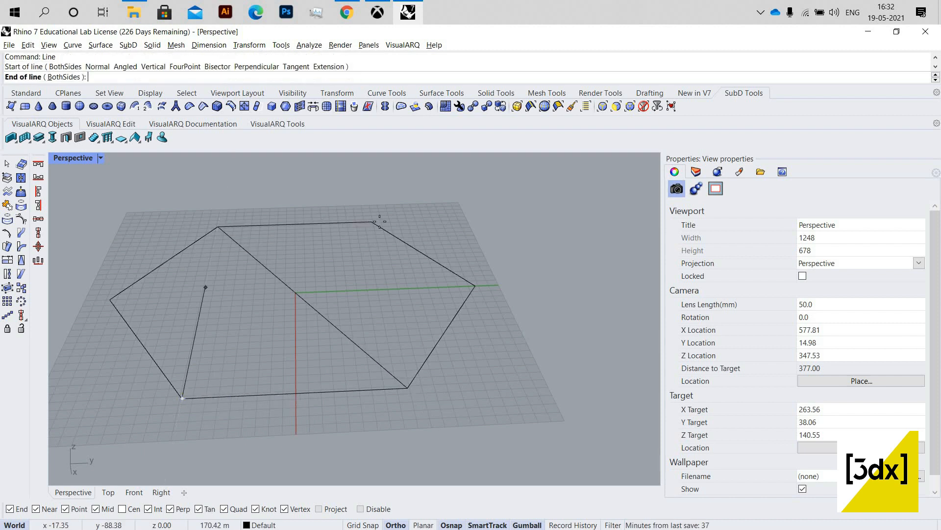
{"action": "left_click", "coordinate": [374, 222]}
{"action": "scroll", "coordinate": [329, 331], "scroll_direction": "down", "scroll_amount": 4}
{"action": "right_click_drag", "start_coordinate": [407, 321], "coordinate": [313, 327]}
{"action": "scroll", "coordinate": [313, 281], "scroll_direction": "up", "scroll_amount": 12}
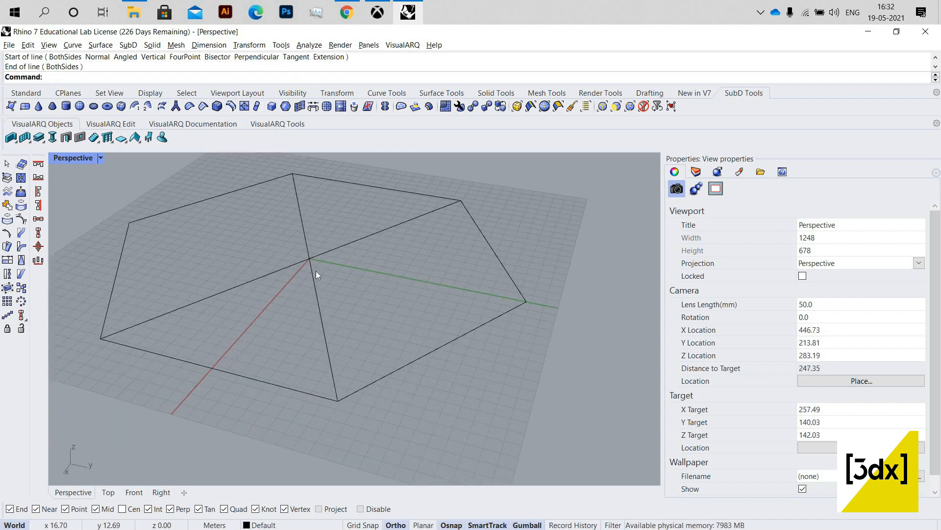
Step: Pick a new offset distance and offset one hexagon diagonal toward the inside of the front triangular sector
{"action": "key", "text": "Return"}
{"action": "left_click", "coordinate": [317, 294]}
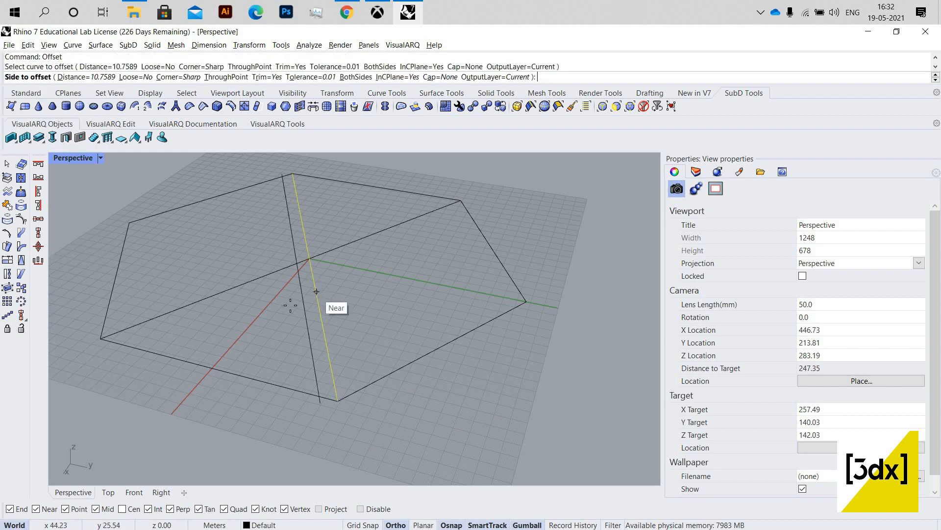
{"action": "right_click_drag", "start_coordinate": [295, 303], "coordinate": [322, 323]}
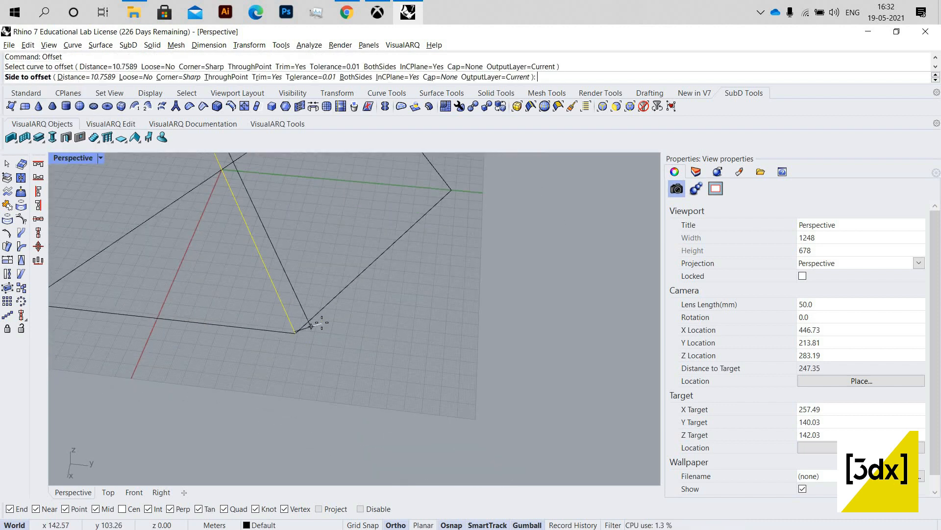
{"action": "type", "text": "d"}
{"action": "key", "text": "Return"}
{"action": "scroll", "coordinate": [344, 308], "scroll_direction": "up", "scroll_amount": 5}
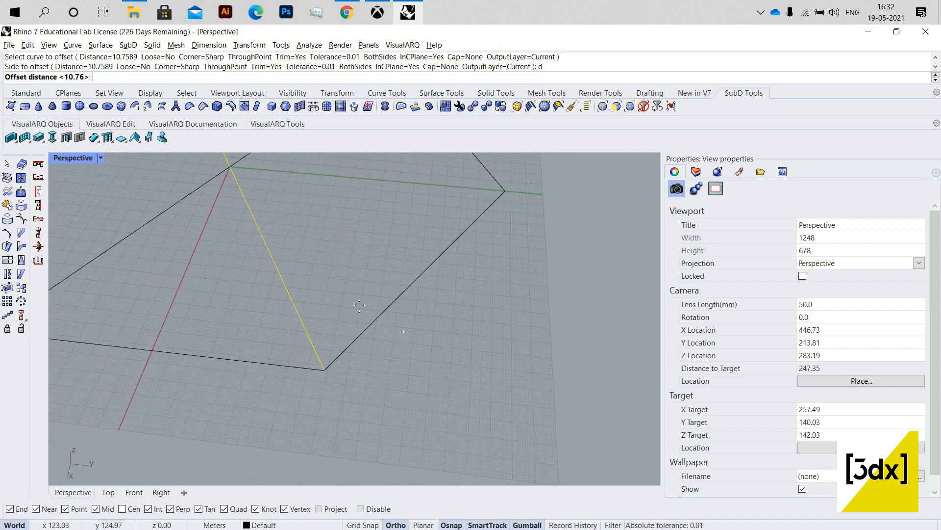
{"action": "left_click", "coordinate": [299, 318]}
{"action": "left_click", "coordinate": [251, 299]}
{"action": "left_click", "coordinate": [243, 293]}
Step: Offset the other hexagon diagonal by the same distance toward the inside of the front triangular sector
{"action": "scroll", "coordinate": [291, 297], "scroll_direction": "up", "scroll_amount": 2}
{"action": "left_click", "coordinate": [260, 282]}
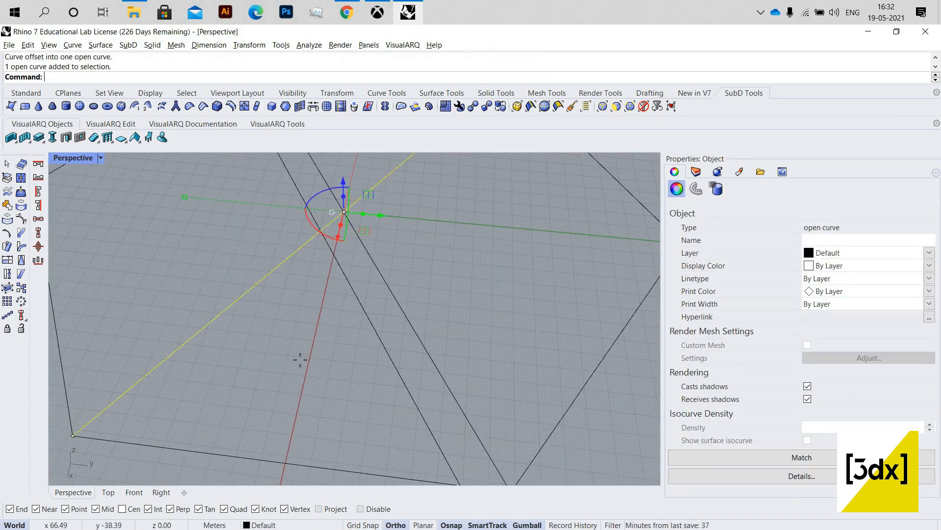
{"action": "right_click", "coordinate": [301, 359]}
{"action": "left_click", "coordinate": [378, 346]}
{"action": "scroll", "coordinate": [377, 345], "scroll_direction": "down", "scroll_amount": 6}
{"action": "right_click_drag", "start_coordinate": [377, 345], "coordinate": [309, 341]}
{"action": "key", "text": "Escape"}
Step: Trim the two diagonals and their offsets against each other, removing the halves behind the origin
{"action": "scroll", "coordinate": [358, 257], "scroll_direction": "up", "scroll_amount": 5}
{"action": "left_click_drag", "start_coordinate": [357, 260], "coordinate": [254, 333]}
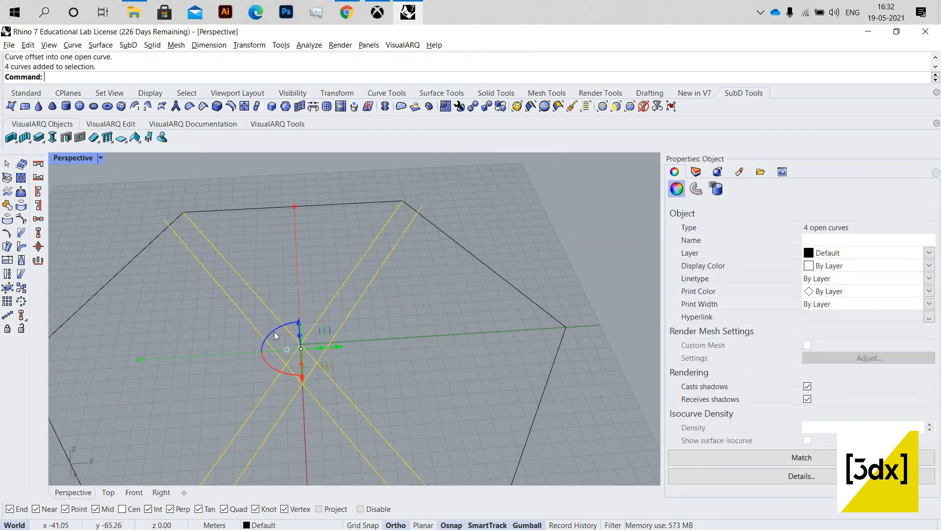
{"action": "type", "text": "Trim"}
{"action": "key", "text": "Return"}
{"action": "left_click_drag", "start_coordinate": [331, 304], "coordinate": [234, 317]}
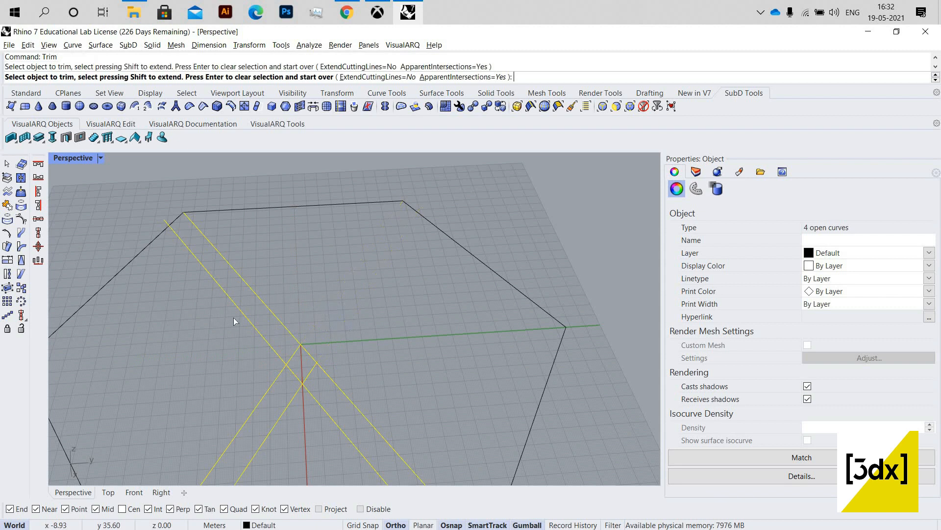
{"action": "left_click_drag", "start_coordinate": [331, 325], "coordinate": [240, 324]}
Step: Trim the short crossing pieces of the offset lines near the origin, leaving two nested V shapes
{"action": "scroll", "coordinate": [303, 343], "scroll_direction": "down", "scroll_amount": 3}
{"action": "scroll", "coordinate": [294, 332], "scroll_direction": "up", "scroll_amount": 4}
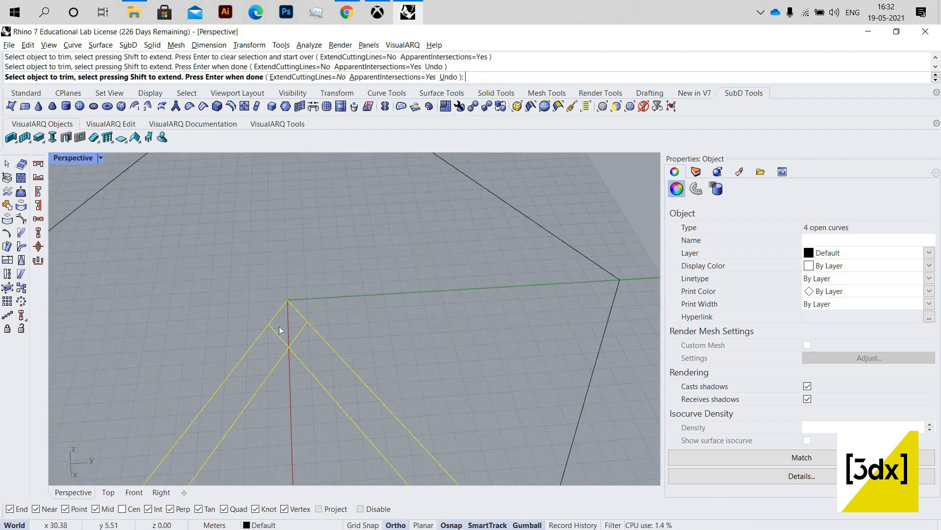
{"action": "left_click", "coordinate": [297, 334]}
{"action": "left_click", "coordinate": [279, 334]}
{"action": "scroll", "coordinate": [371, 237], "scroll_direction": "down", "scroll_amount": 3}
{"action": "scroll", "coordinate": [493, 395], "scroll_direction": "down", "scroll_amount": 2}
{"action": "key", "text": "Return"}
{"action": "scroll", "coordinate": [385, 396], "scroll_direction": "up", "scroll_amount": 2}
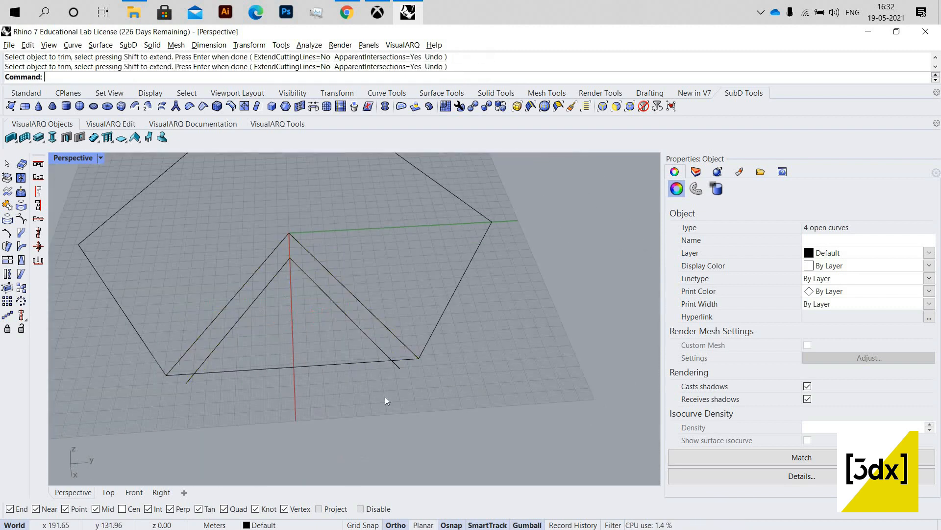
Step: Trim the ends of the inner V's lines that overhang the hexagon's front edge
{"action": "key", "text": "ctrl+a"}
{"action": "scroll", "coordinate": [402, 388], "scroll_direction": "up", "scroll_amount": 2}
{"action": "key", "text": "Return"}
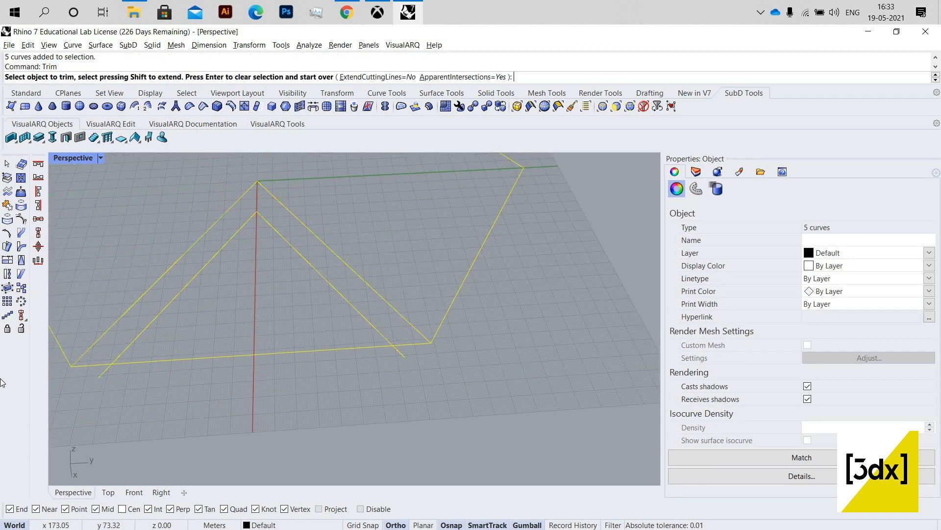
{"action": "left_click", "coordinate": [399, 352]}
{"action": "key", "text": "Return"}
Step: Draw a line about 29 m long parallel to the Y axis, crossing the outer V just in front of its tip
{"action": "scroll", "coordinate": [310, 275], "scroll_direction": "up", "scroll_amount": 4}
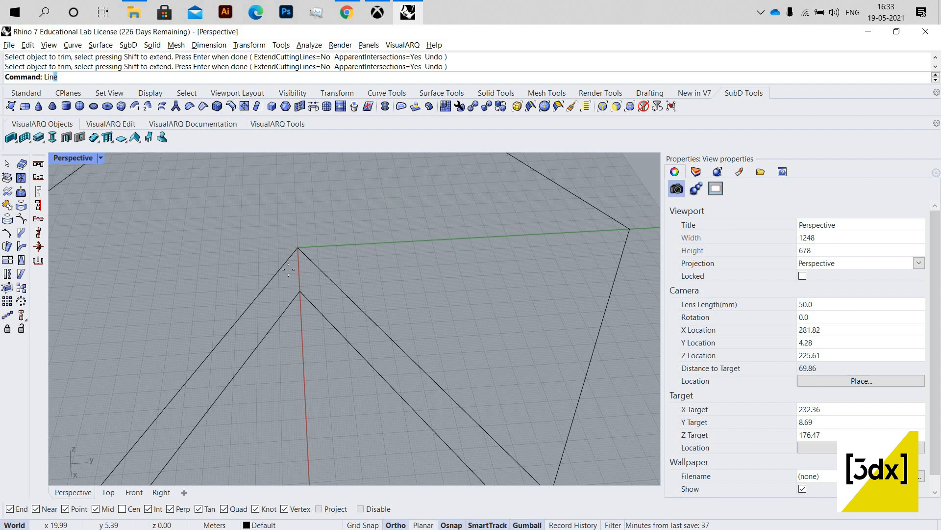
{"action": "type", "text": "L"}
{"action": "key", "text": "Return"}
{"action": "left_click", "coordinate": [280, 270]}
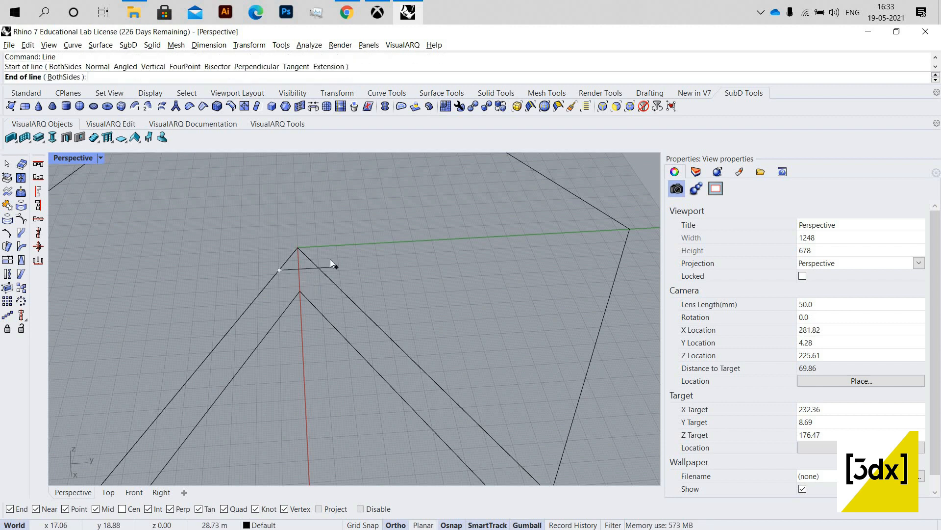
{"action": "left_click", "coordinate": [332, 267]}
{"action": "scroll", "coordinate": [310, 255], "scroll_direction": "down", "scroll_amount": 10}
{"action": "scroll", "coordinate": [310, 255], "scroll_direction": "up", "scroll_amount": 10}
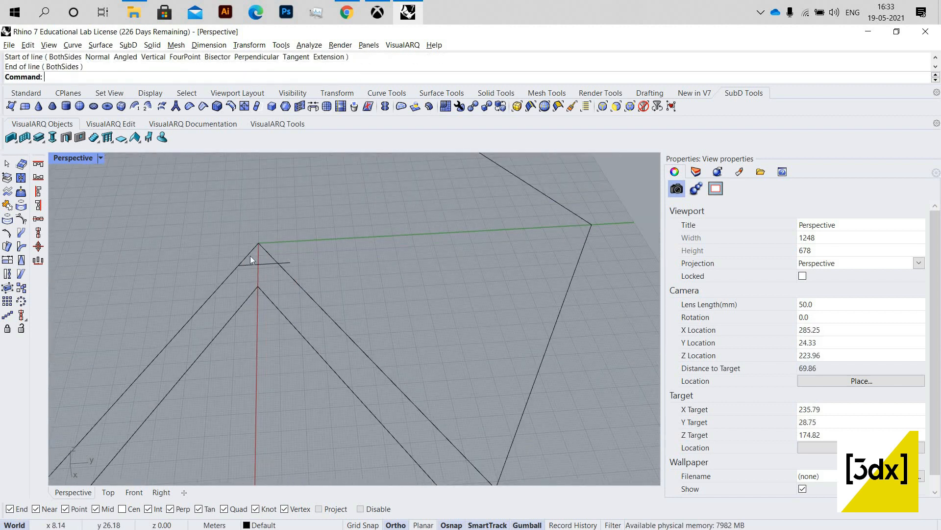
Step: Draw a line about 46 m long parallel to the Y axis between the two legs of the inner V
{"action": "scroll", "coordinate": [322, 263], "scroll_direction": "up", "scroll_amount": 3}
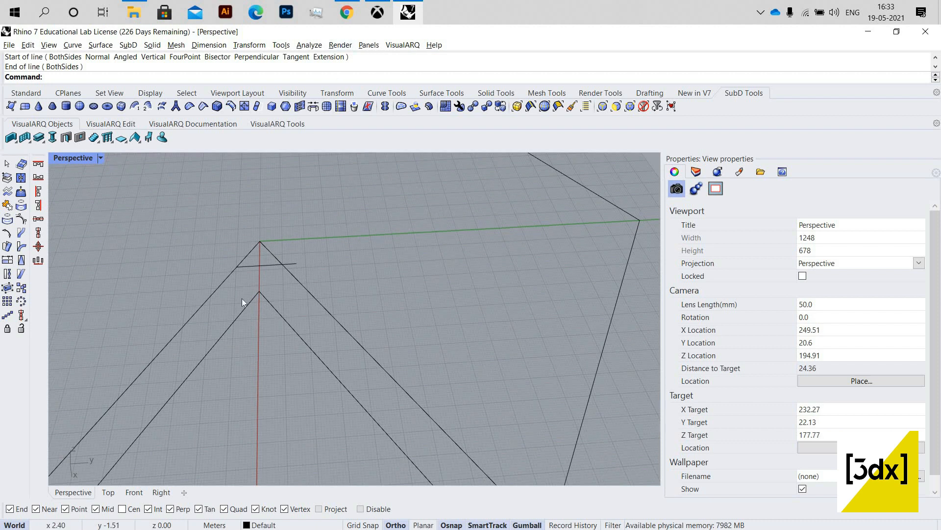
{"action": "scroll", "coordinate": [282, 267], "scroll_direction": "down", "scroll_amount": 1}
{"action": "scroll", "coordinate": [286, 284], "scroll_direction": "up", "scroll_amount": 1}
{"action": "scroll", "coordinate": [287, 287], "scroll_direction": "down", "scroll_amount": 1}
{"action": "type", "text": "Line"}
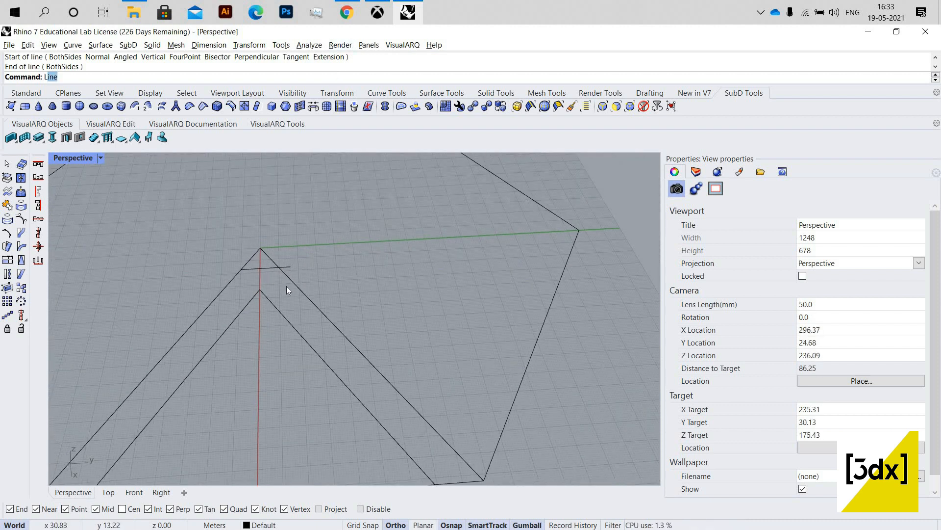
{"action": "key", "text": "Return"}
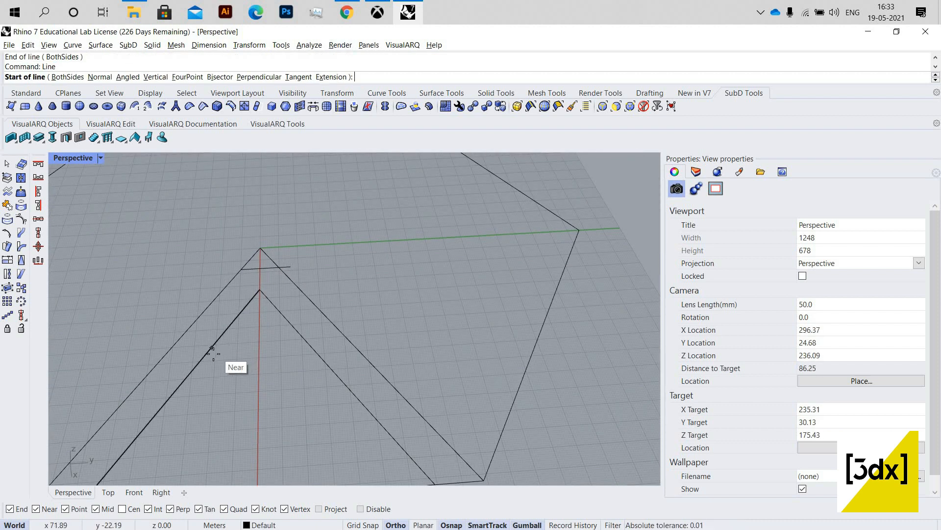
{"action": "left_click", "coordinate": [210, 349]}
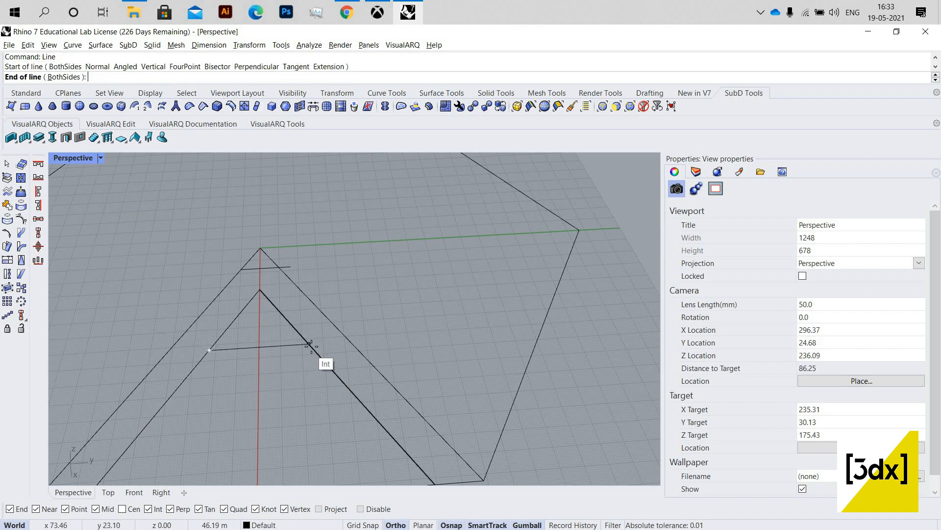
{"action": "left_click", "coordinate": [309, 343]}
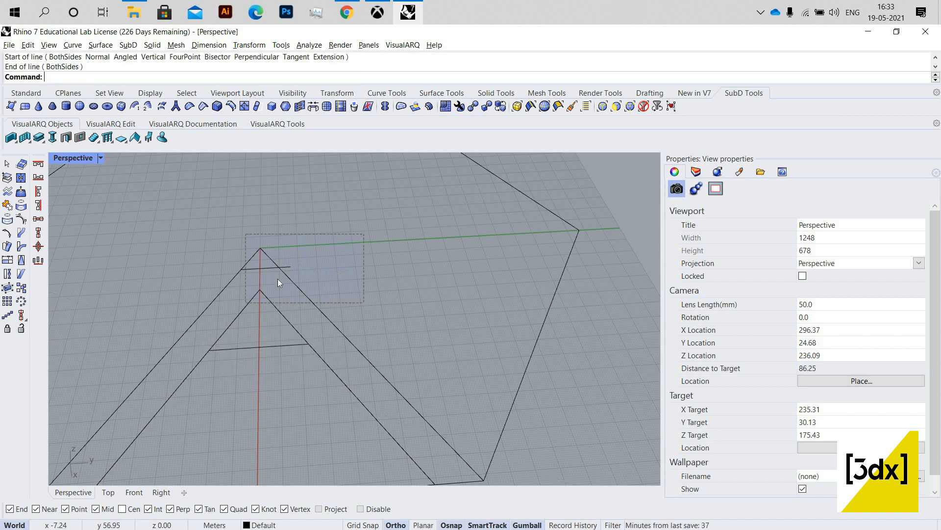
Step: Trim off the outer V's pointed tip and the overhanging end of its cross line
{"action": "left_click_drag", "start_coordinate": [278, 279], "coordinate": [301, 264]}
{"action": "key", "text": "Return"}
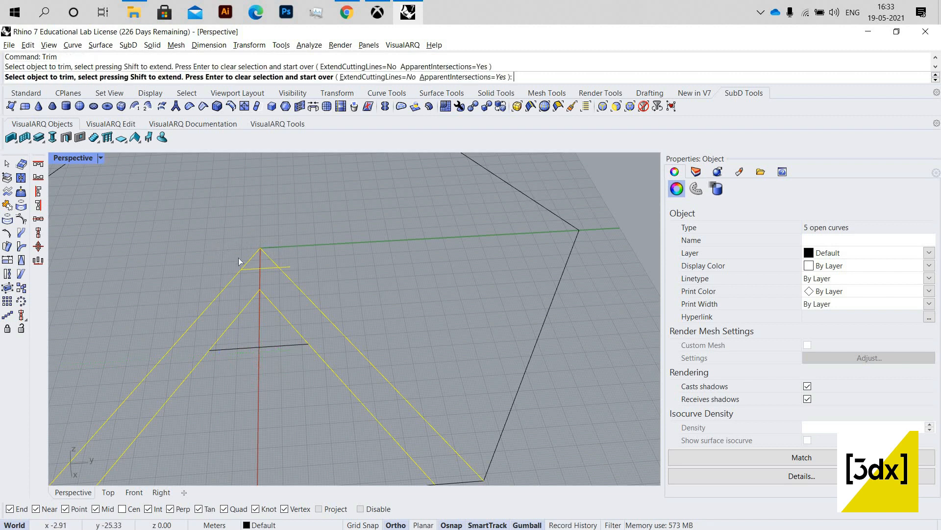
{"action": "left_click", "coordinate": [273, 260]}
{"action": "left_click", "coordinate": [286, 267]}
{"action": "key", "text": "Return"}
Step: Trim off the inner V's pointed tip at its cross line
{"action": "left_click_drag", "start_coordinate": [369, 271], "coordinate": [129, 379]}
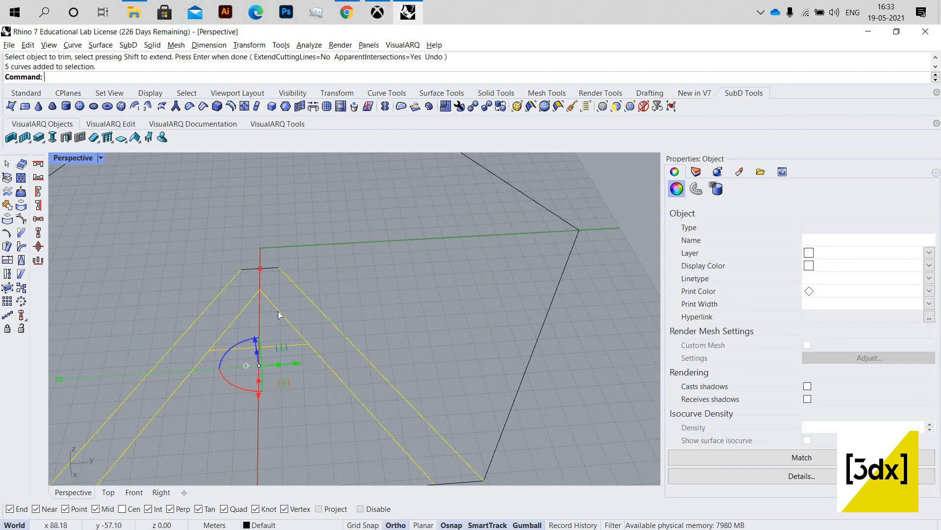
{"action": "key", "text": "Return"}
{"action": "left_click_drag", "start_coordinate": [286, 299], "coordinate": [236, 311]}
{"action": "key", "text": "Return"}
{"action": "left_click", "coordinate": [448, 375]}
{"action": "scroll", "coordinate": [448, 375], "scroll_direction": "down", "scroll_amount": 3}
{"action": "right_click_drag", "start_coordinate": [448, 375], "coordinate": [316, 101], "text": "shift"}
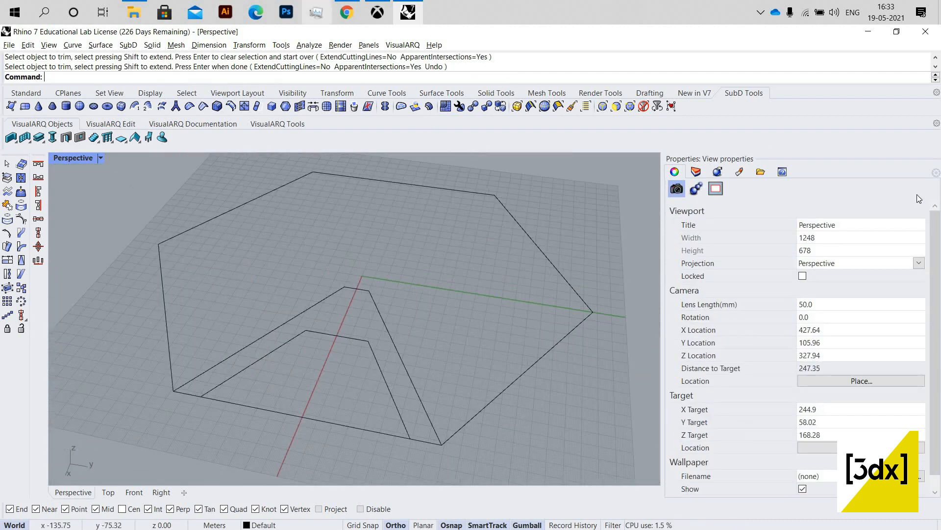
Step: Switch to Chrome, examine the roof shape in the Beijing Daxing airport reference photo, and return to Rhino
{"action": "left_click", "coordinate": [346, 12]}
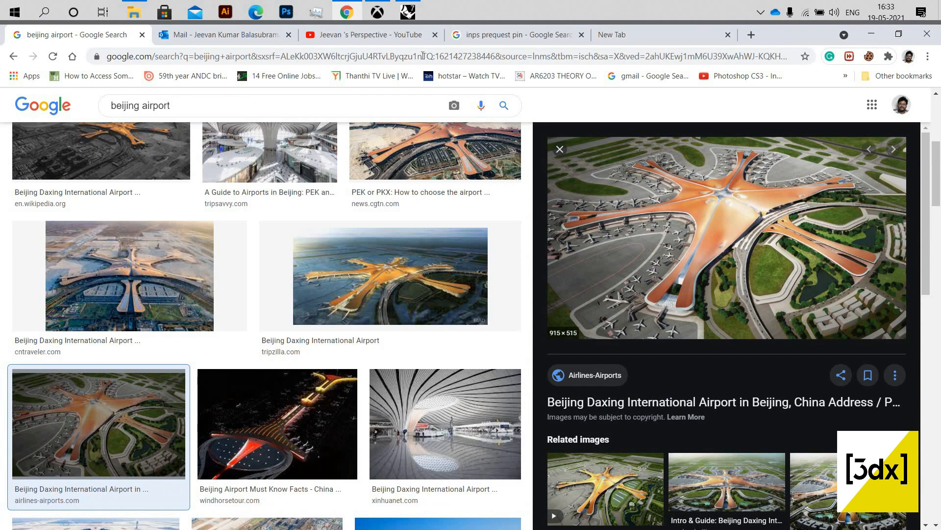
{"action": "left_click", "coordinate": [408, 12]}
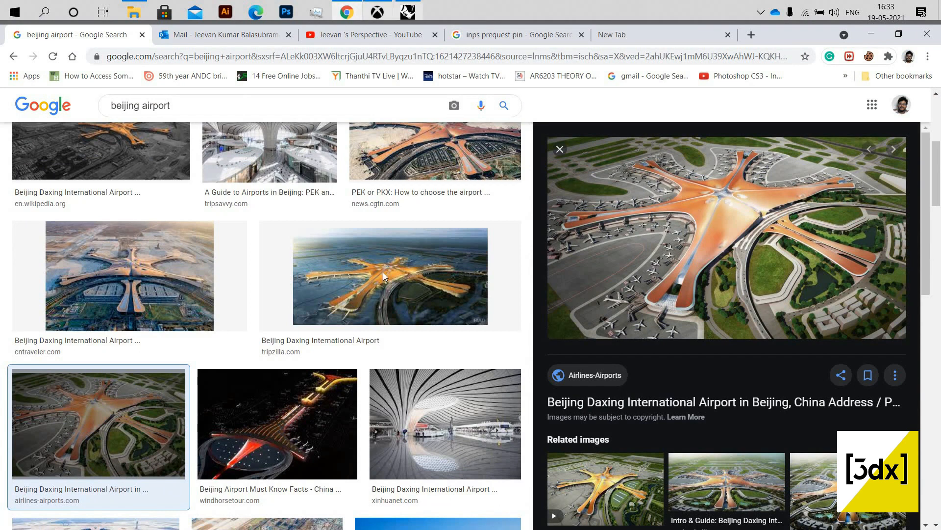
{"action": "left_click", "coordinate": [352, 16]}
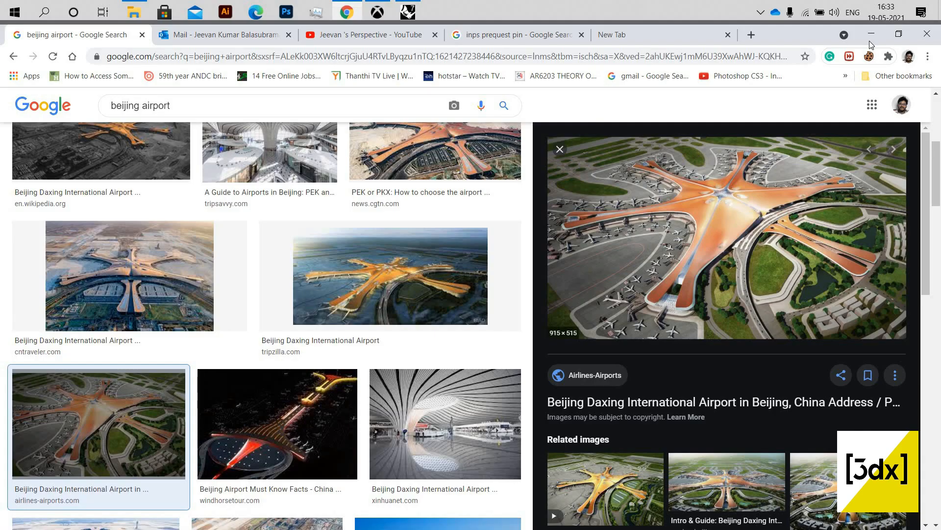
{"action": "left_click", "coordinate": [871, 34]}
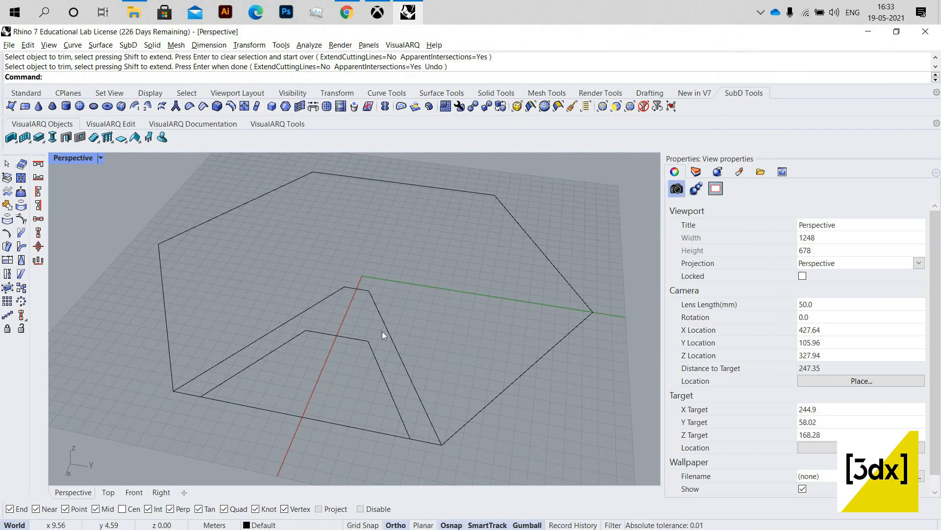
Step: Draw two lines joining the corners of the inner cross line to the matching corners of the outer cross line
{"action": "scroll", "coordinate": [341, 348], "scroll_direction": "down", "scroll_amount": 3}
{"action": "scroll", "coordinate": [359, 299], "scroll_direction": "up", "scroll_amount": 6}
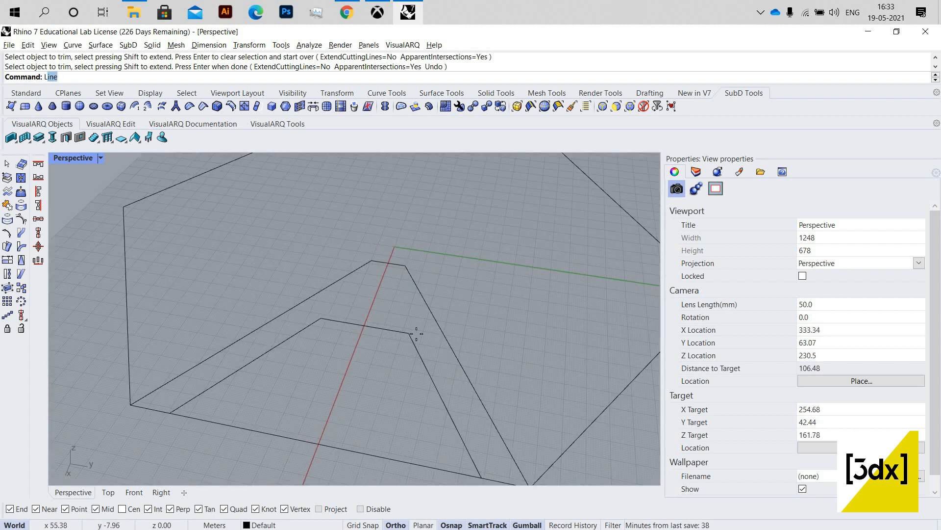
{"action": "type", "text": "line"}
{"action": "key", "text": "Return"}
{"action": "left_click", "coordinate": [406, 265]}
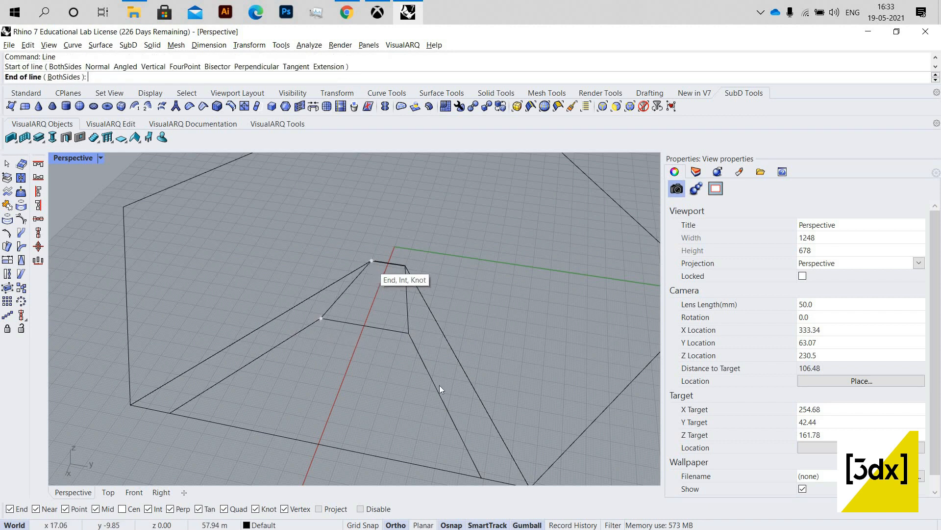
{"action": "left_click", "coordinate": [379, 270]}
{"action": "scroll", "coordinate": [381, 272], "scroll_direction": "down", "scroll_amount": 8}
{"action": "scroll", "coordinate": [408, 335], "scroll_direction": "up", "scroll_amount": 6}
Step: Draw a short cross line joining the inner and outer legs near mid-length on the positive-Y side
{"action": "right_click", "coordinate": [412, 339]}
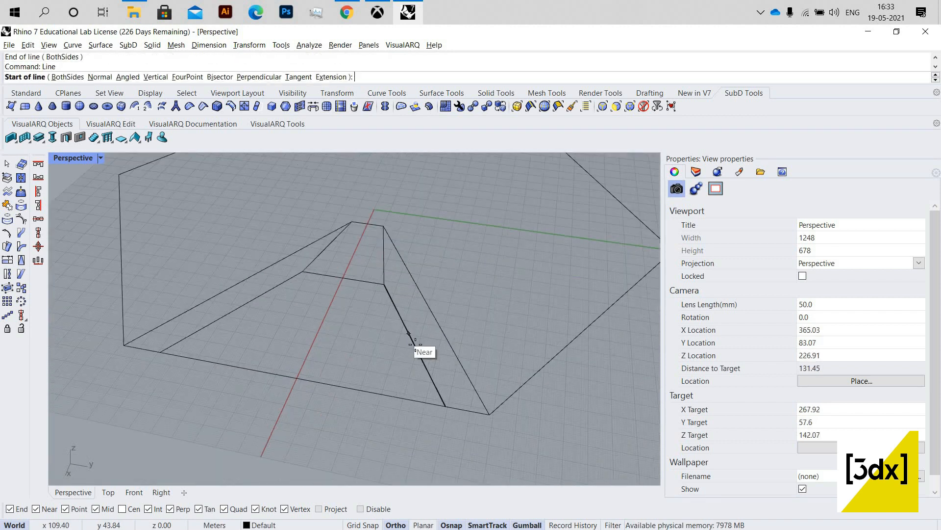
{"action": "left_click", "coordinate": [442, 329]}
{"action": "left_click", "coordinate": [444, 333]}
Step: Join the cross line's end on the positive-Y outer leg to the inner cross line's corner and to the inner leg's foot
{"action": "right_click", "coordinate": [380, 280]}
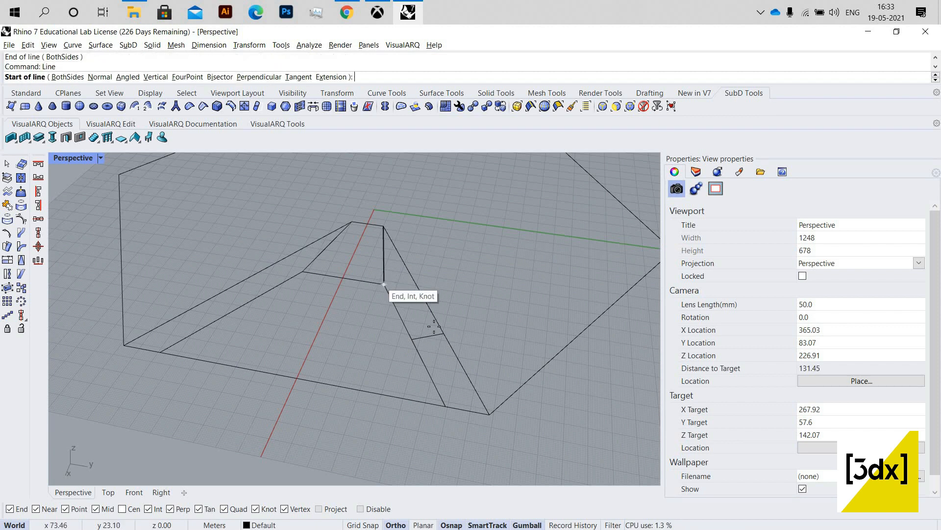
{"action": "left_click", "coordinate": [384, 285]}
{"action": "left_click", "coordinate": [443, 334]}
{"action": "right_click", "coordinate": [444, 333]}
{"action": "left_click", "coordinate": [444, 334]}
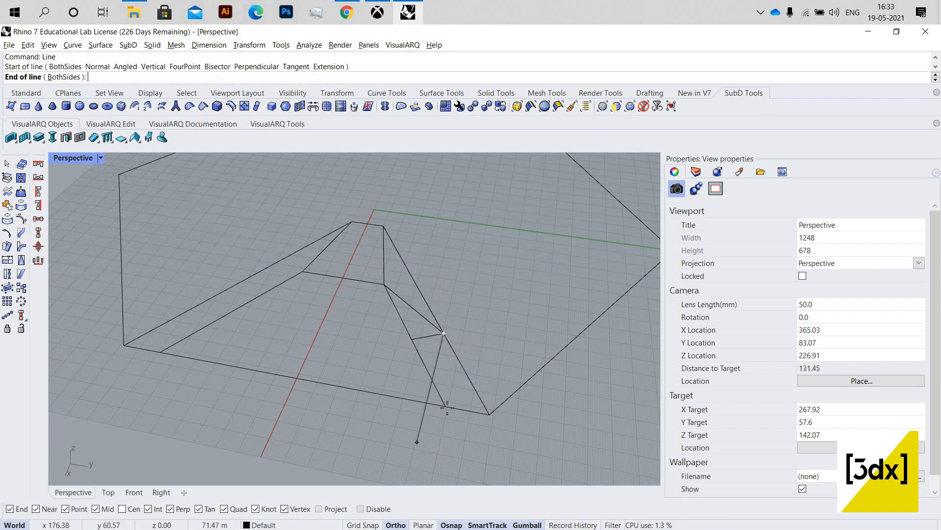
{"action": "left_click", "coordinate": [445, 406]}
Step: Draw a matching short cross line between the inner and outer legs on the negative-Y side
{"action": "right_click_drag", "start_coordinate": [483, 357], "coordinate": [356, 304]}
{"action": "right_click", "coordinate": [355, 304]}
{"action": "scroll", "coordinate": [368, 311], "scroll_direction": "up", "scroll_amount": 2}
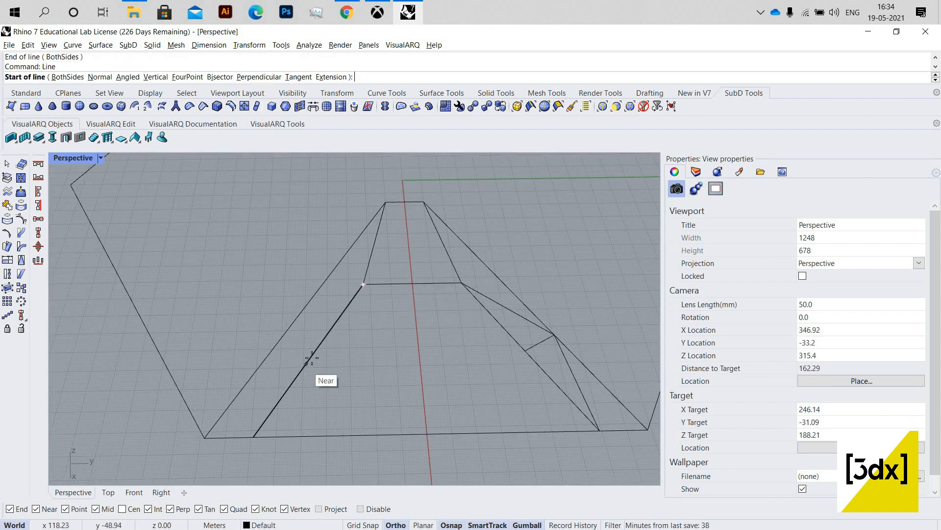
{"action": "left_click", "coordinate": [312, 356]}
{"action": "left_click", "coordinate": [280, 339]}
Step: Join the cross line's end on the negative-Y outer leg to the inner cross line's corner and to the inner leg's foot
{"action": "right_click", "coordinate": [357, 293]}
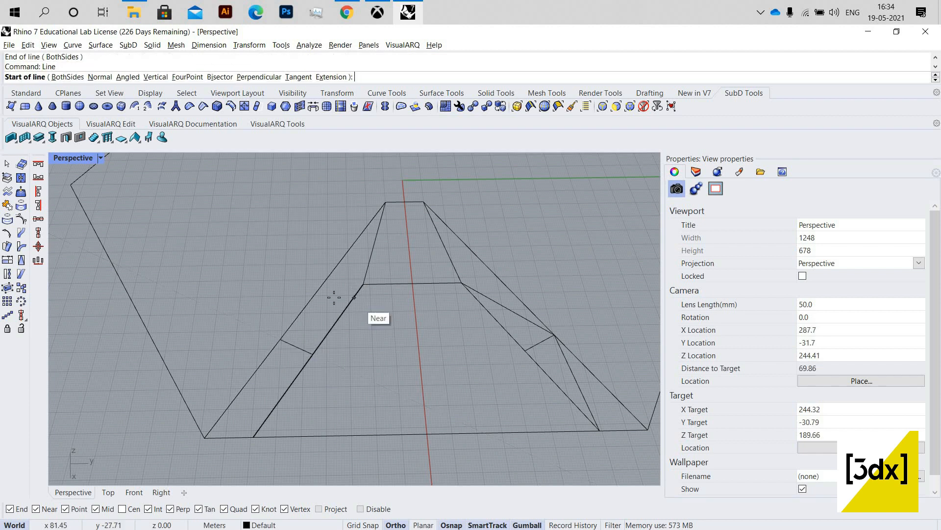
{"action": "left_click", "coordinate": [364, 283]}
{"action": "left_click", "coordinate": [281, 340]}
{"action": "right_click", "coordinate": [281, 339]}
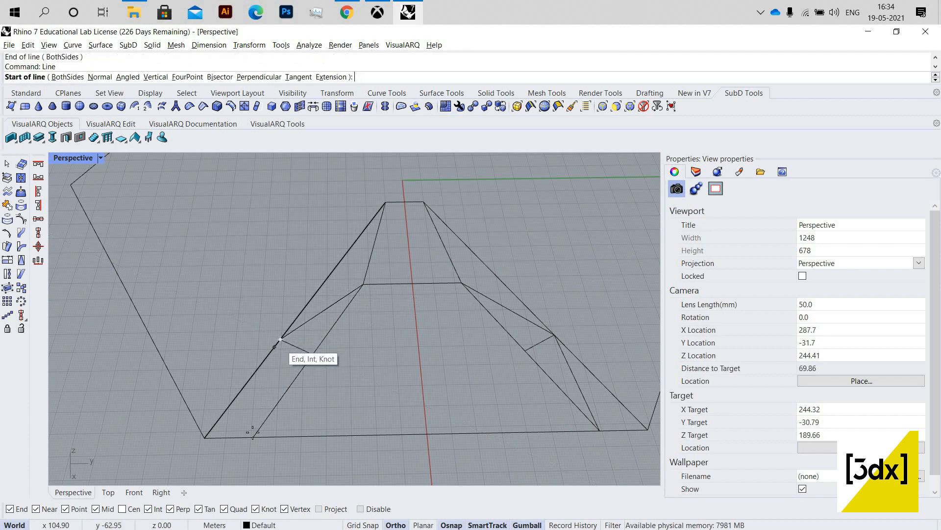
{"action": "left_click", "coordinate": [280, 340]}
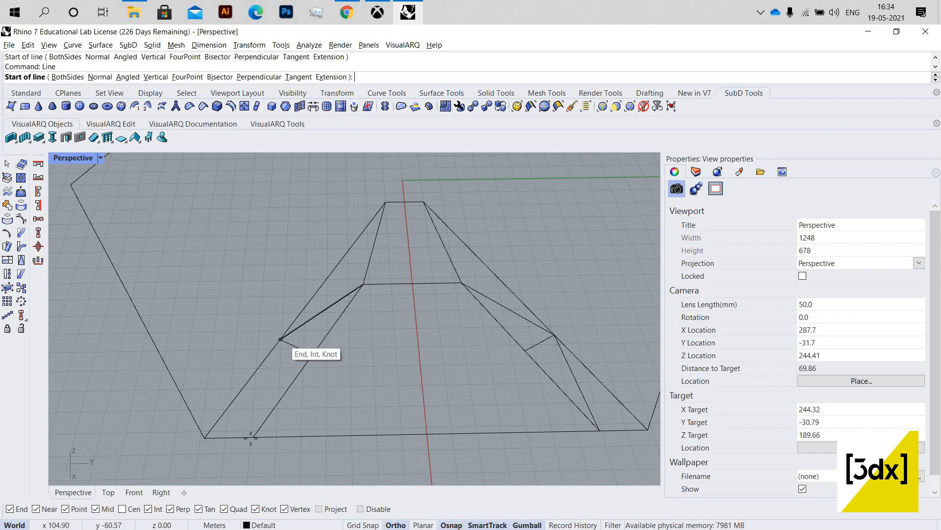
{"action": "left_click", "coordinate": [254, 437]}
Step: Look through the list of available toolbars for the SubD Tools entry and leave the list unchanged
{"action": "scroll", "coordinate": [260, 322], "scroll_direction": "down", "scroll_amount": 20}
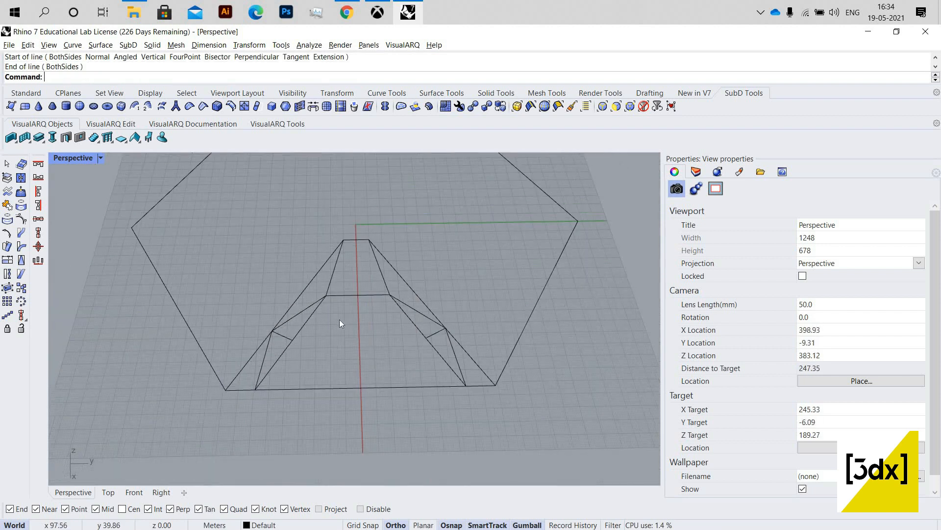
{"action": "scroll", "coordinate": [340, 319], "scroll_direction": "up", "scroll_amount": 12}
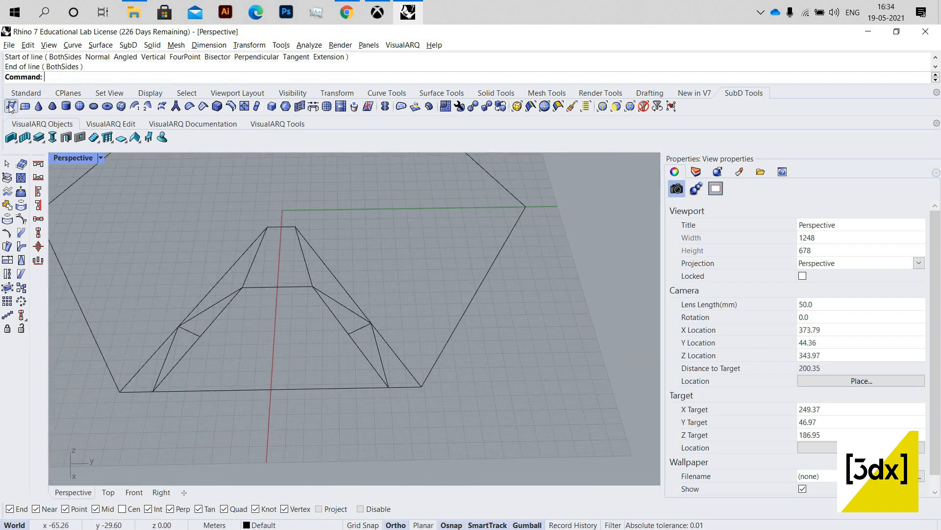
{"action": "left_click", "coordinate": [11, 106]}
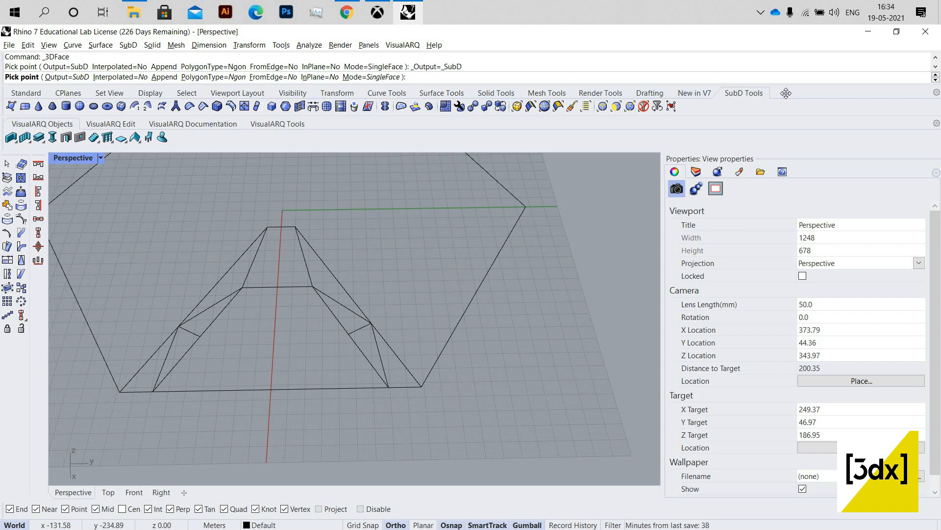
{"action": "right_click", "coordinate": [893, 99]}
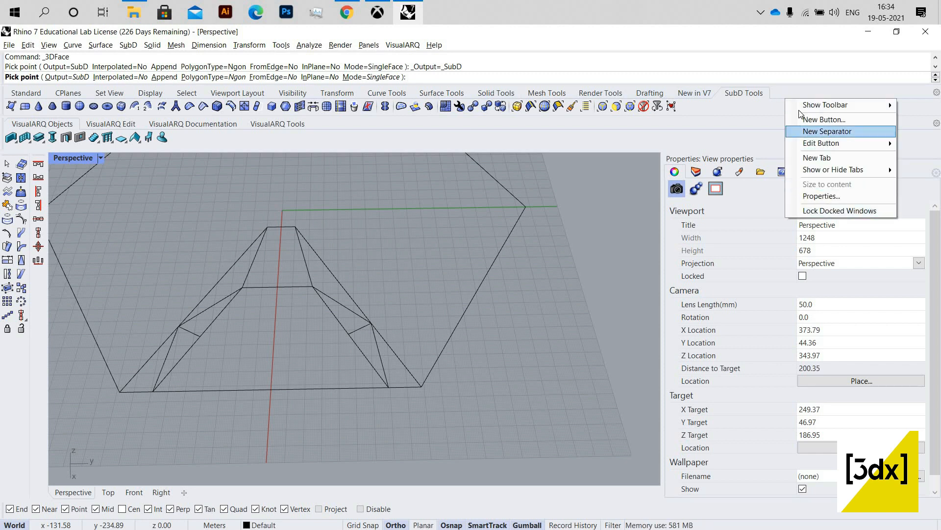
{"action": "left_click", "coordinate": [843, 199]}
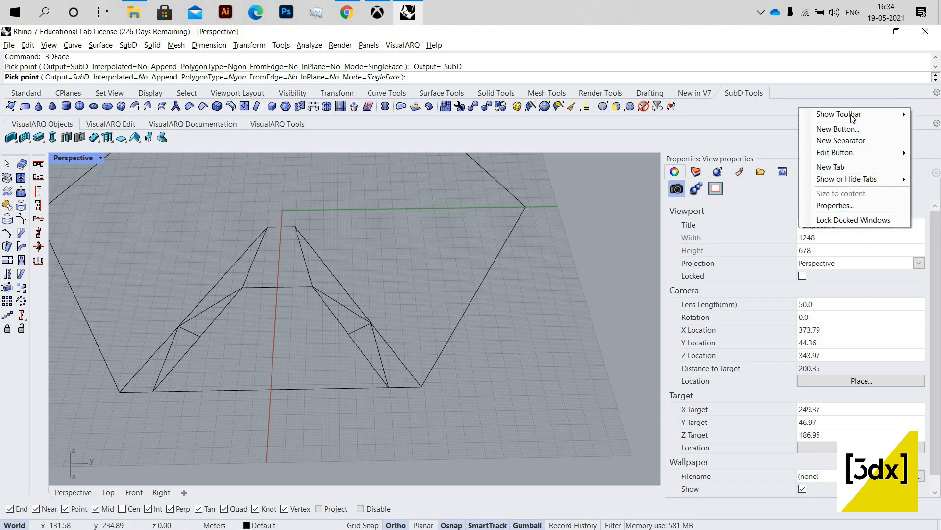
{"action": "mouse_move", "coordinate": [840, 114]}
{"action": "scroll", "coordinate": [762, 215], "scroll_direction": "down", "scroll_amount": 5}
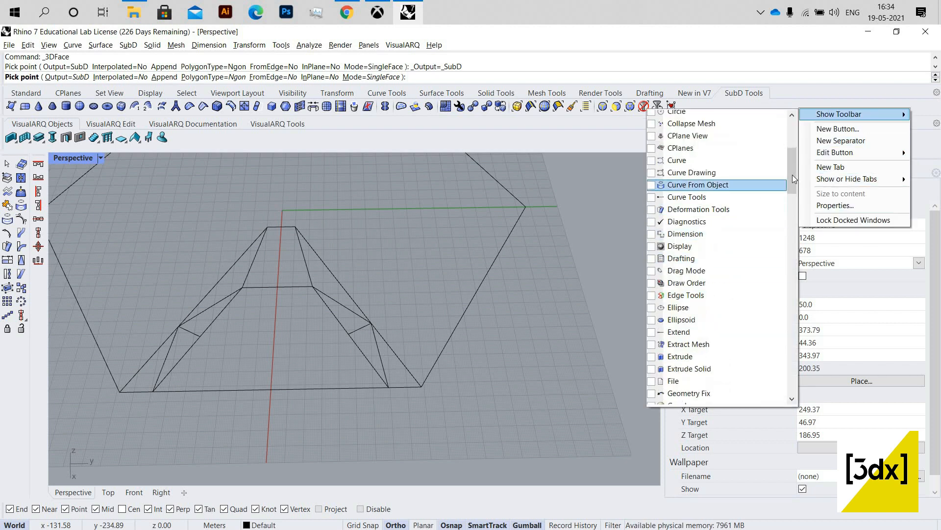
{"action": "scroll", "coordinate": [793, 300], "scroll_direction": "down", "scroll_amount": 5}
{"action": "left_click", "coordinate": [793, 300]}
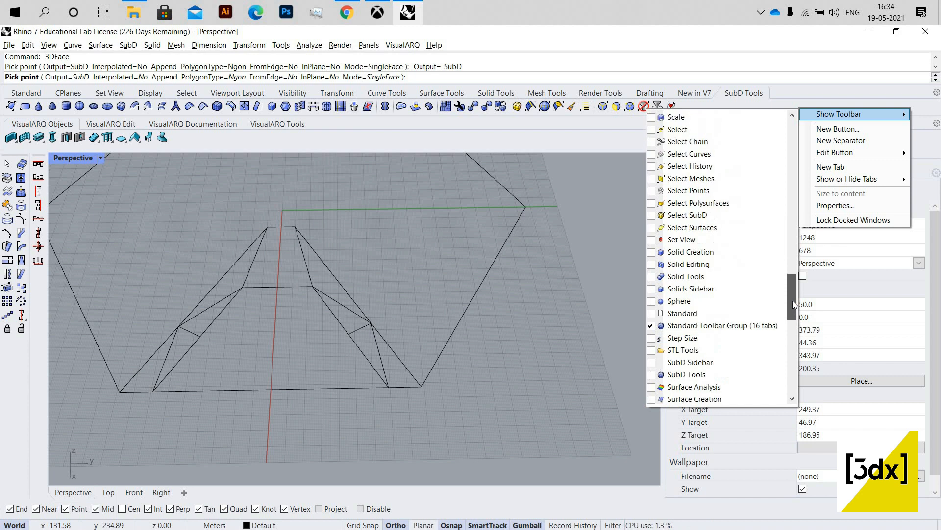
{"action": "scroll", "coordinate": [793, 306], "scroll_direction": "down", "scroll_amount": 1}
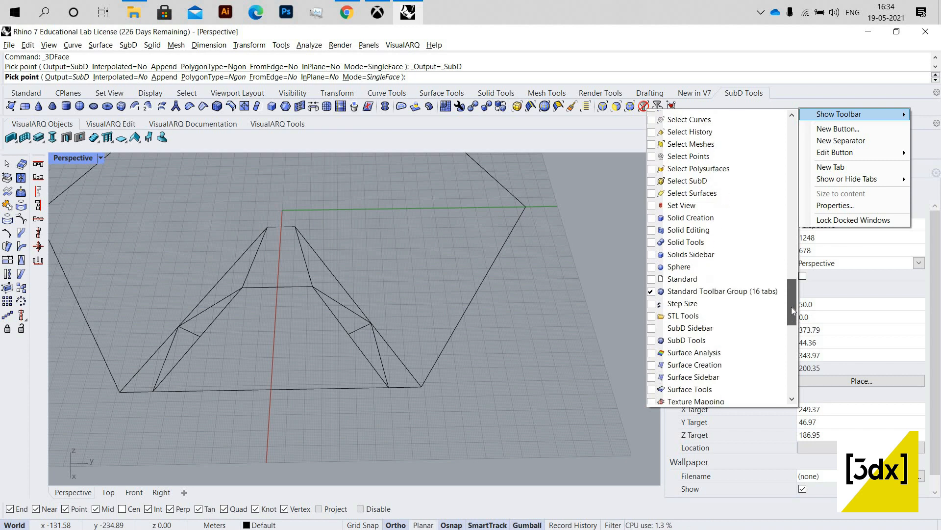
{"action": "scroll", "coordinate": [793, 311], "scroll_direction": "down", "scroll_amount": 1}
{"action": "scroll", "coordinate": [794, 337], "scroll_direction": "down", "scroll_amount": 10}
{"action": "left_click_drag", "start_coordinate": [799, 361], "coordinate": [820, 90]}
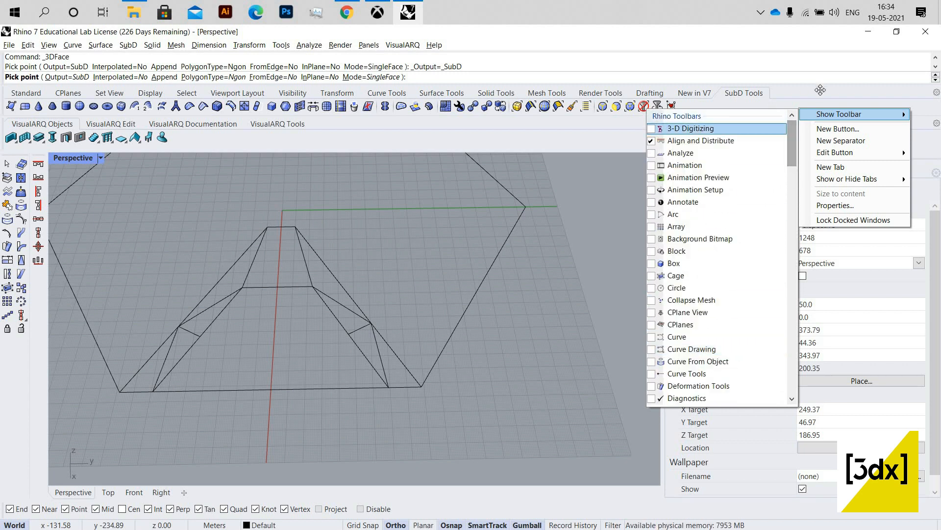
{"action": "left_click", "coordinate": [749, 98]}
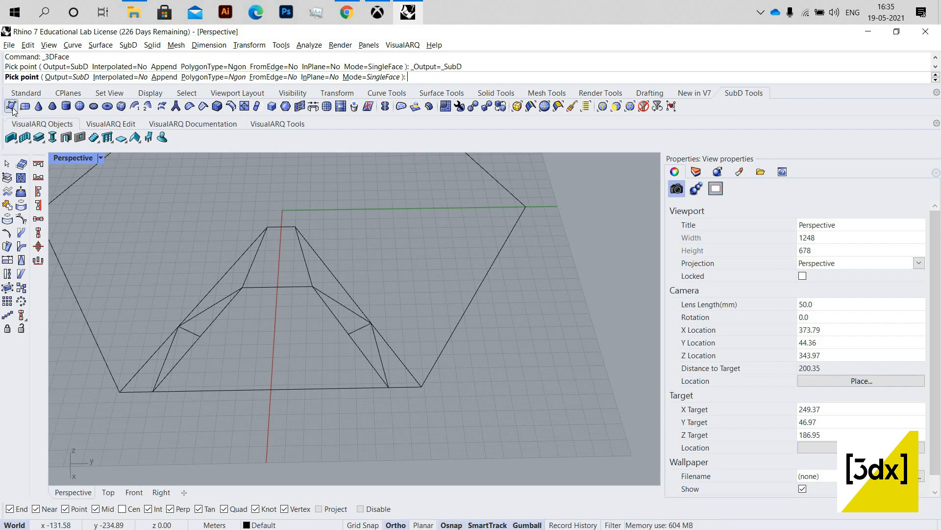
{"action": "key", "text": "Escape"}
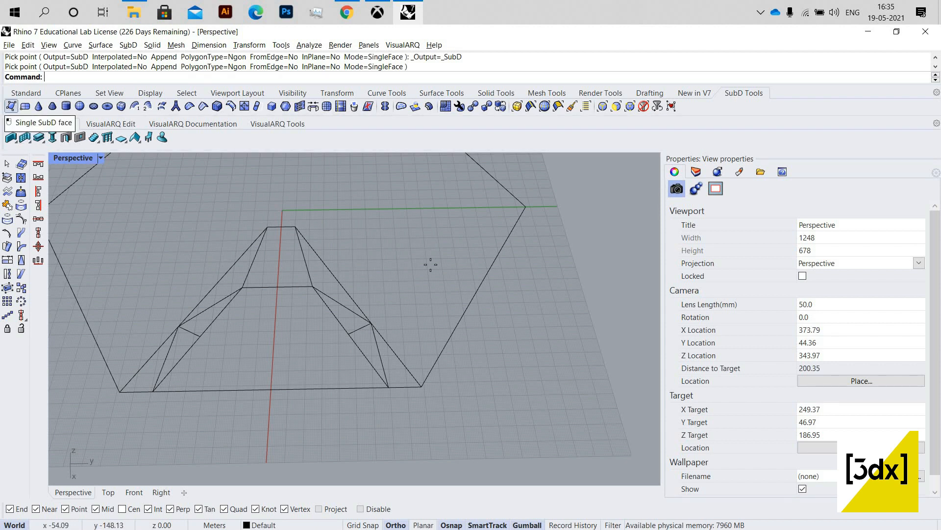
Step: Try out the single SubD face tool with a freehand four-point face beside the roof layout, and delete that face
{"action": "left_click", "coordinate": [13, 107]}
{"action": "scroll", "coordinate": [425, 269], "scroll_direction": "up", "scroll_amount": 1}
{"action": "left_click", "coordinate": [421, 238]}
{"action": "left_click", "coordinate": [487, 237]}
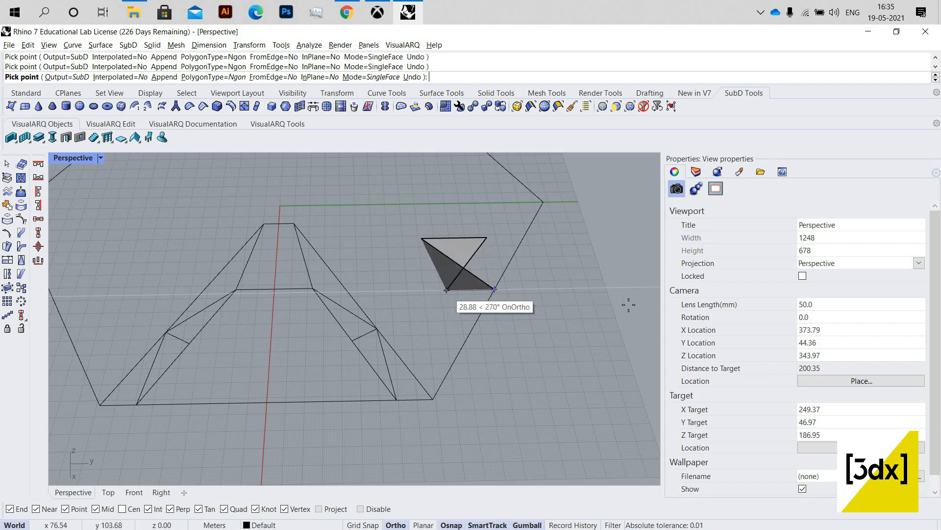
{"action": "left_click", "coordinate": [493, 289]}
{"action": "left_click", "coordinate": [622, 300]}
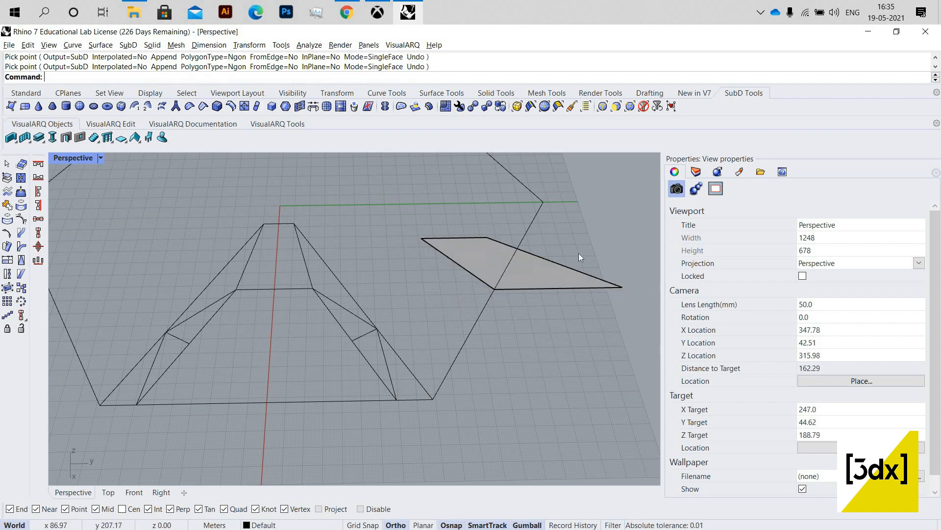
{"action": "left_click", "coordinate": [592, 275]}
{"action": "key", "text": "Delete"}
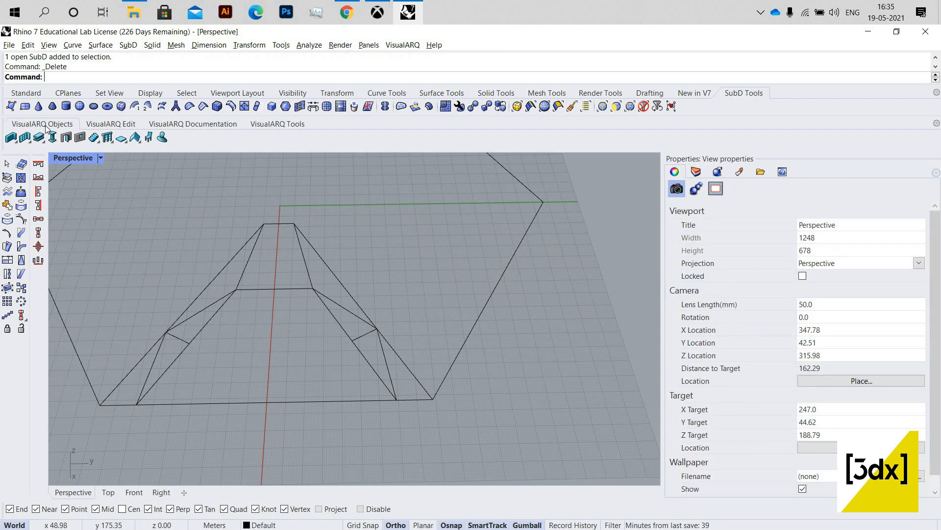
Step: Create a triangular SubD face from the outer cross line's positive-Y corner to the inner cross line's corner and the outer leg's division point
{"action": "left_click", "coordinate": [11, 106]}
{"action": "scroll", "coordinate": [387, 255], "scroll_direction": "up", "scroll_amount": 2}
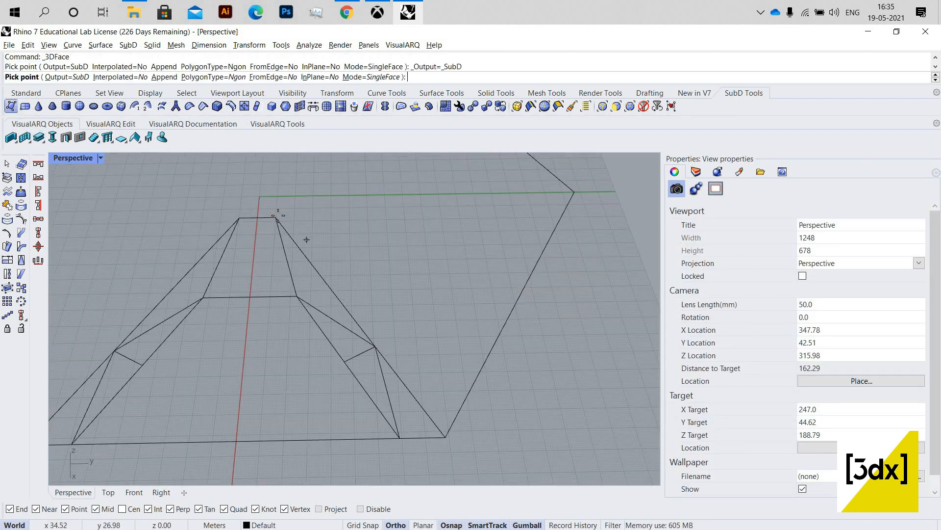
{"action": "left_click", "coordinate": [276, 217]}
{"action": "left_click", "coordinate": [296, 295]}
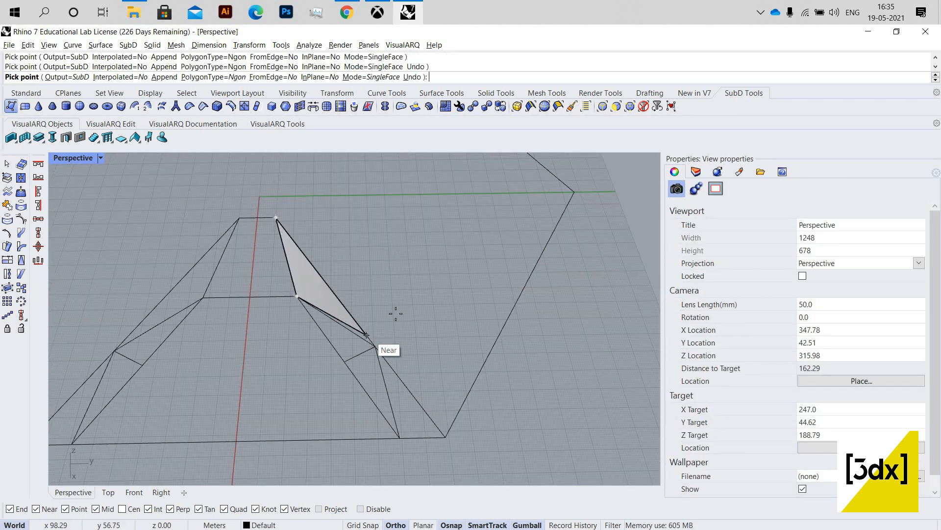
{"action": "left_click", "coordinate": [375, 346]}
{"action": "key", "text": "Return"}
Step: Create a triangular SubD face between the inner cross line's positive-Y corner and both ends of the leg's short cross line
{"action": "scroll", "coordinate": [386, 330], "scroll_direction": "up", "scroll_amount": 2}
{"action": "key", "text": "Return"}
{"action": "left_click", "coordinate": [376, 333]}
{"action": "left_click", "coordinate": [296, 282]}
{"action": "left_click", "coordinate": [344, 348]}
{"action": "key", "text": "Return"}
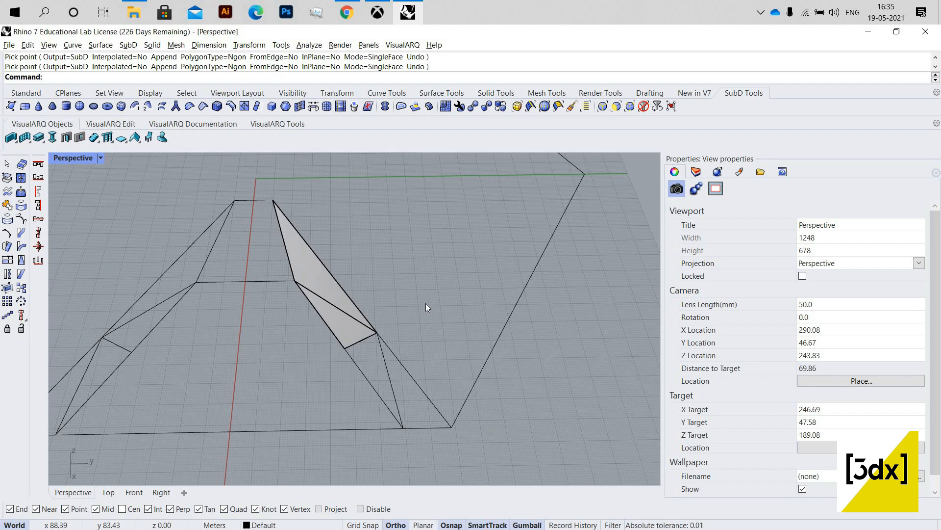
Step: Toggle the SubD display to smooth and back to flat to compare the two face displays
{"action": "key", "text": "Tab"}
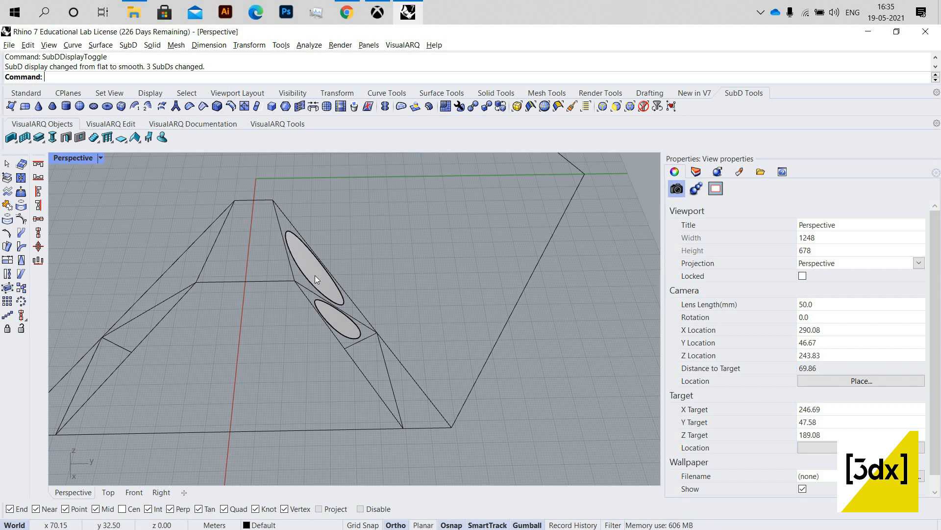
{"action": "key", "text": "Tab"}
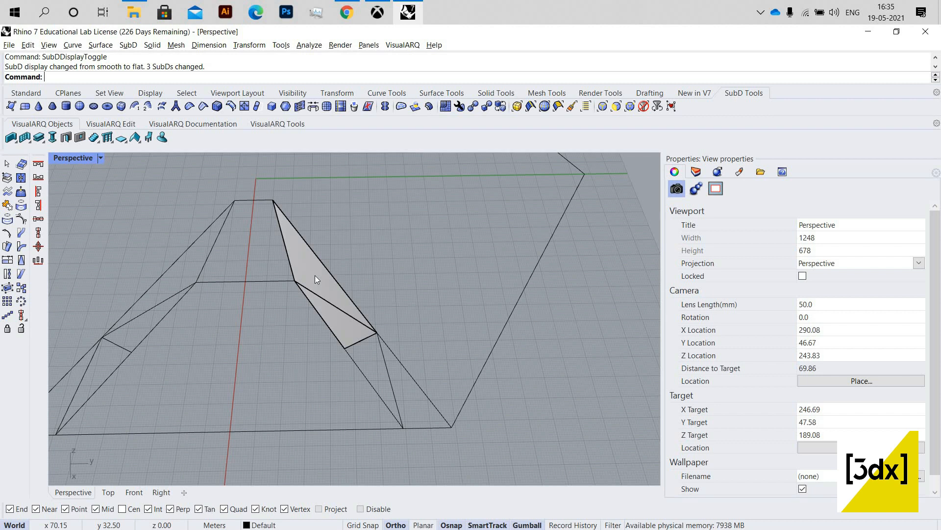
{"action": "left_click", "coordinate": [501, 107]}
{"action": "left_click", "coordinate": [501, 106]}
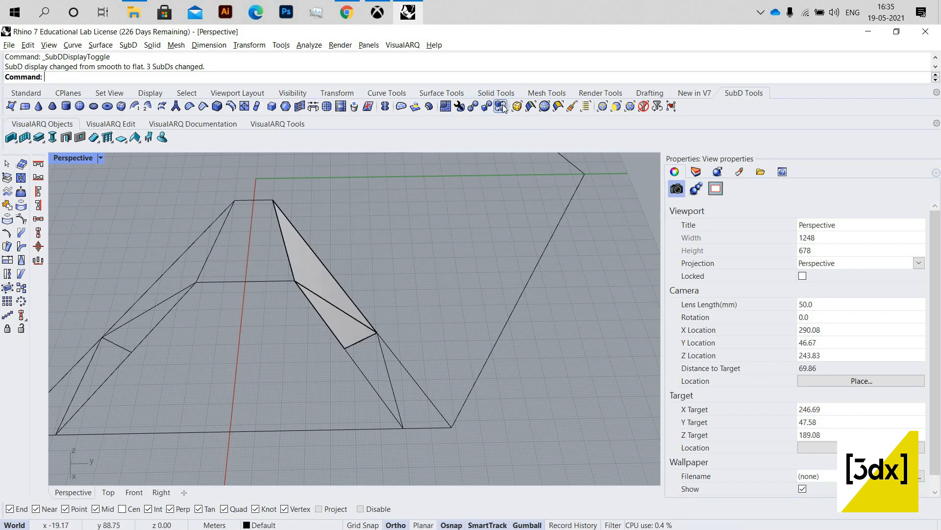
Step: Examine the keyboard shortcut assignments in Rhino Options, including the one for SubDDisplayToggle, and close the options
{"action": "left_click", "coordinate": [281, 44]}
{"action": "left_click", "coordinate": [338, 327]}
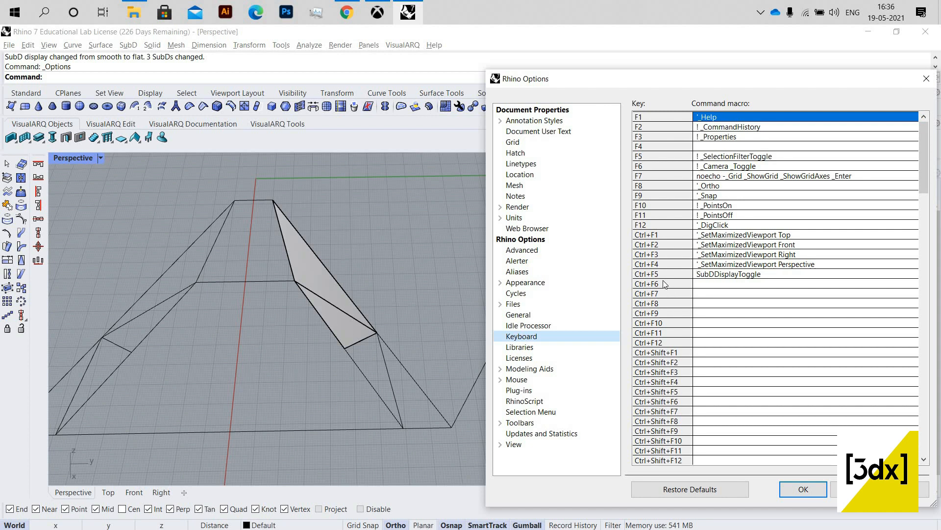
{"action": "scroll", "coordinate": [672, 304], "scroll_direction": "down", "scroll_amount": 20}
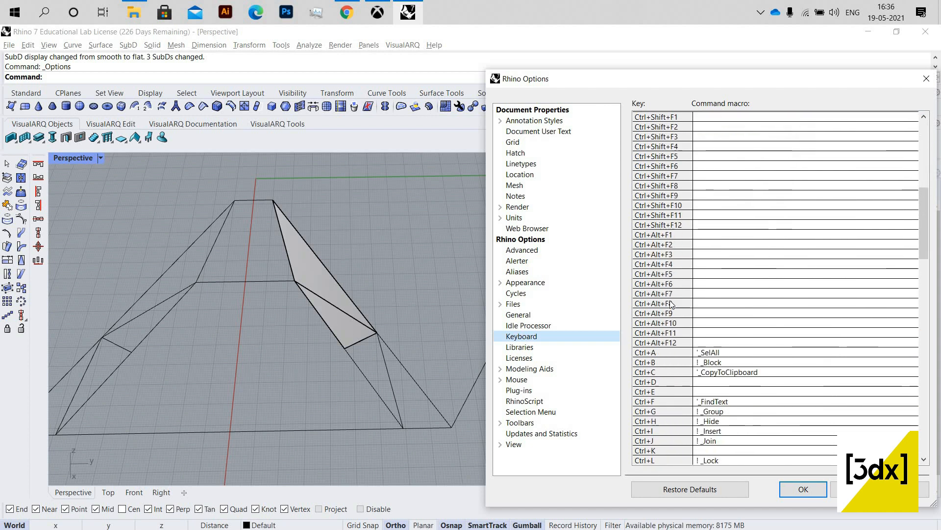
{"action": "scroll", "coordinate": [676, 302], "scroll_direction": "up", "scroll_amount": 20}
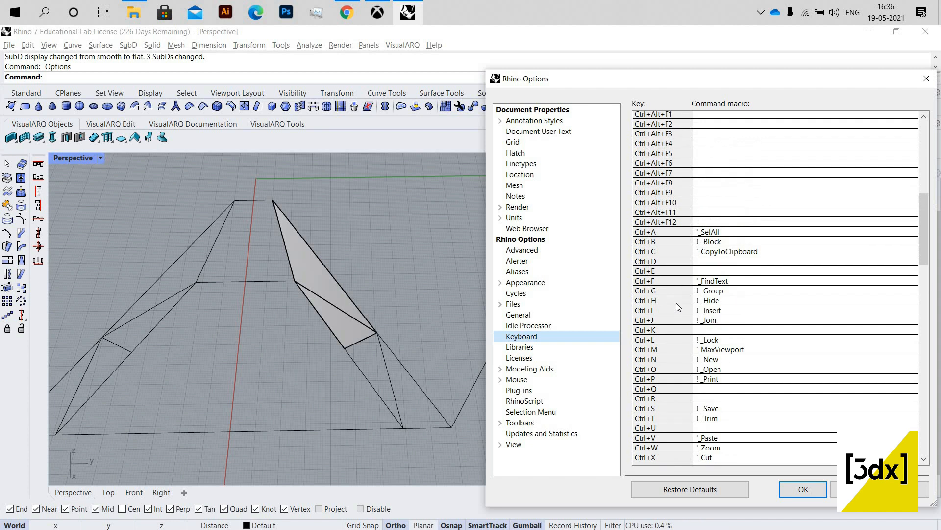
{"action": "scroll", "coordinate": [680, 307], "scroll_direction": "up", "scroll_amount": 5}
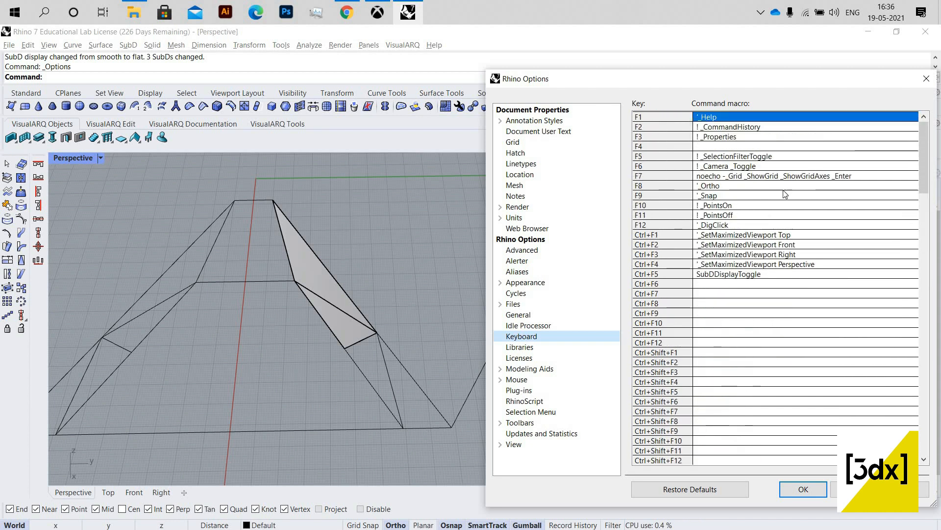
{"action": "scroll", "coordinate": [915, 200], "scroll_direction": "down", "scroll_amount": 7}
{"action": "left_click_drag", "start_coordinate": [925, 198], "coordinate": [927, 80]}
{"action": "left_click", "coordinate": [926, 79]}
Step: Create a triangular SubD face between the positive-Y leg's short cross line and the foot of its inner line
{"action": "scroll", "coordinate": [357, 312], "scroll_direction": "down", "scroll_amount": 2}
{"action": "scroll", "coordinate": [358, 326], "scroll_direction": "up", "scroll_amount": 4}
{"action": "left_click", "coordinate": [11, 106]}
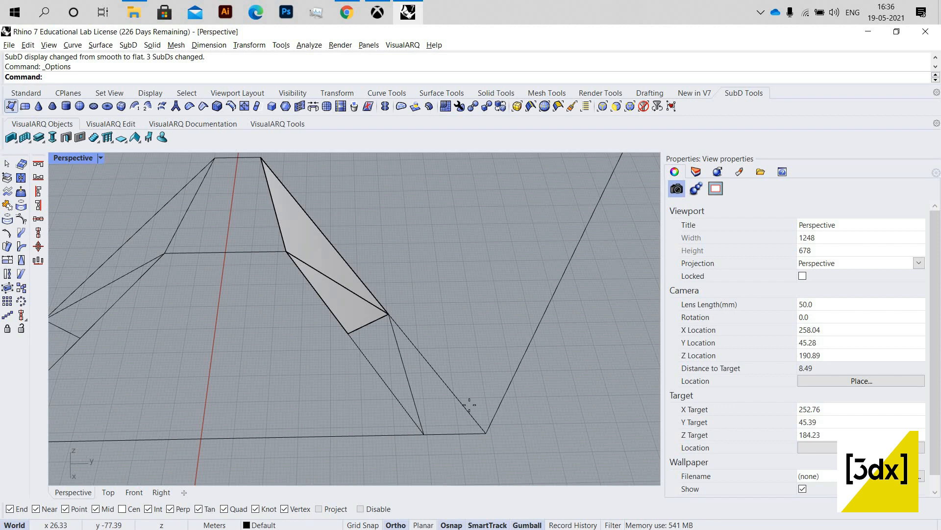
{"action": "left_click", "coordinate": [388, 313]}
{"action": "left_click", "coordinate": [349, 334]}
{"action": "left_click", "coordinate": [424, 434]}
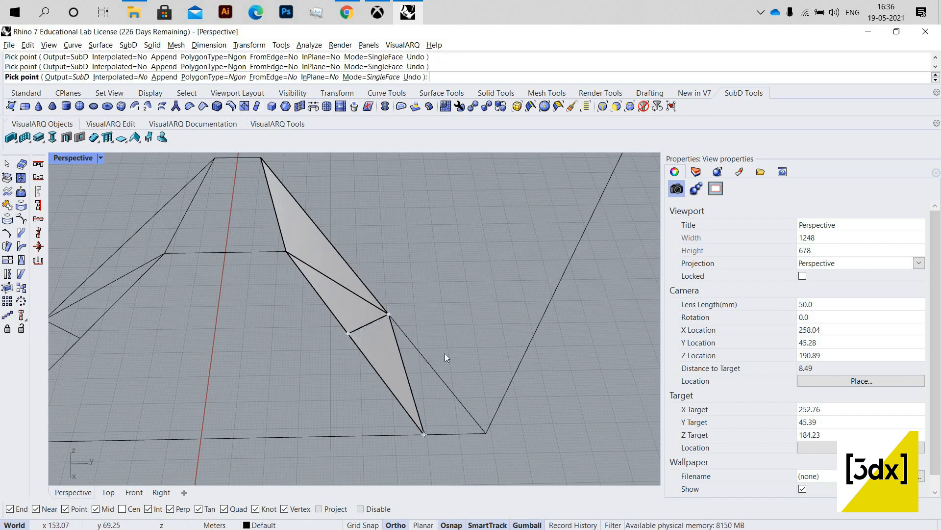
{"action": "left_click", "coordinate": [389, 314]}
Step: Create a triangular SubD face from the positive-Y outer leg's division point to the feet of the inner and outer legs
{"action": "right_click", "coordinate": [433, 400]}
{"action": "left_click", "coordinate": [388, 313]}
{"action": "left_click", "coordinate": [424, 434]}
{"action": "left_click", "coordinate": [486, 433]}
{"action": "right_click", "coordinate": [563, 395]}
Step: Create a four-sided SubD face filling the area between the inner and outer cross lines at the arm's narrow end
{"action": "scroll", "coordinate": [233, 271], "scroll_direction": "down", "scroll_amount": 5}
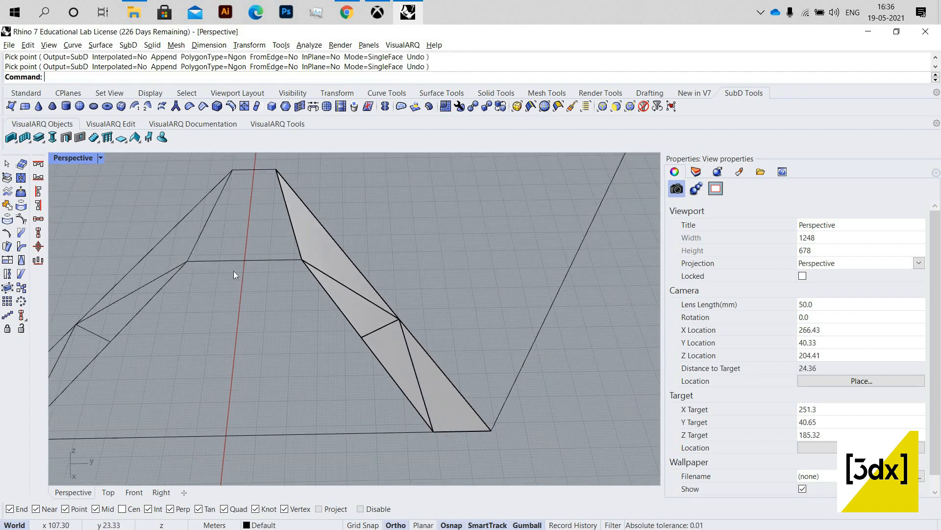
{"action": "right_click", "coordinate": [253, 280]}
{"action": "left_click", "coordinate": [254, 279]}
{"action": "left_click", "coordinate": [366, 277]}
{"action": "left_click", "coordinate": [333, 186]}
{"action": "left_click", "coordinate": [292, 186]}
{"action": "right_click", "coordinate": [406, 307]}
{"action": "scroll", "coordinate": [406, 309], "scroll_direction": "down", "scroll_amount": 2}
{"action": "right_click_drag", "start_coordinate": [346, 307], "coordinate": [436, 280], "text": "shift"}
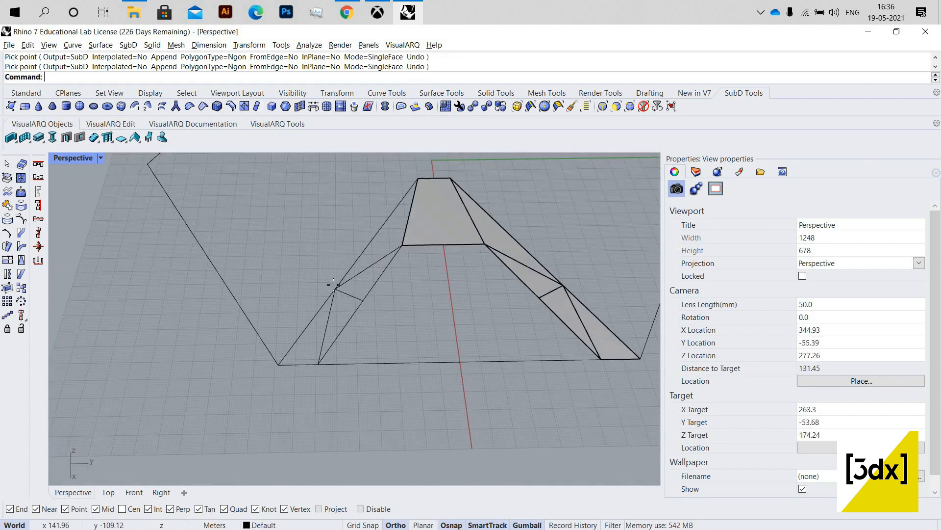
Step: Create a triangular SubD face from the negative-Y outer leg's division point to the feet of the outer and inner legs
{"action": "scroll", "coordinate": [331, 283], "scroll_direction": "up", "scroll_amount": 3}
{"action": "right_click", "coordinate": [332, 283]}
{"action": "left_click", "coordinate": [333, 284]}
{"action": "left_click", "coordinate": [254, 384]}
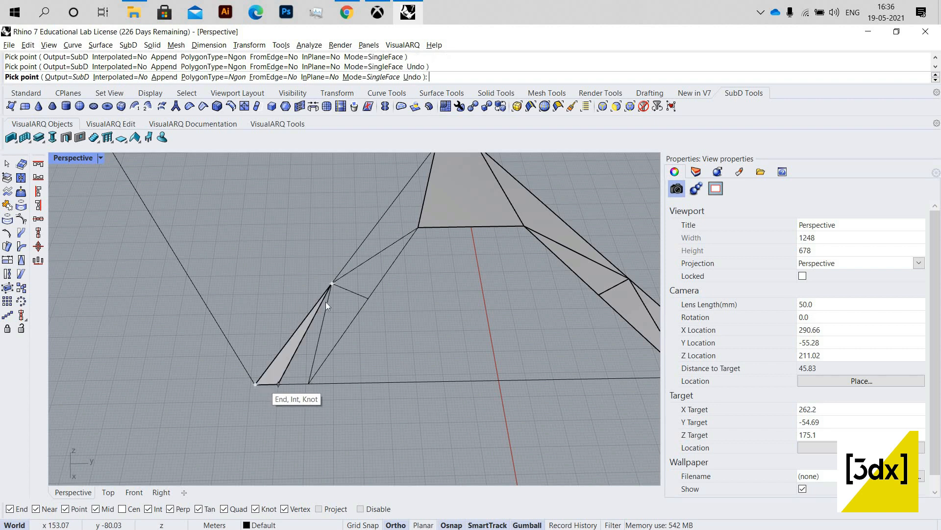
{"action": "left_click", "coordinate": [309, 383]}
{"action": "right_click", "coordinate": [332, 281]}
Step: Create a triangular SubD face between the negative-Y leg's short cross line and the foot of its inner line
{"action": "right_click", "coordinate": [331, 281]}
{"action": "left_click", "coordinate": [332, 283]}
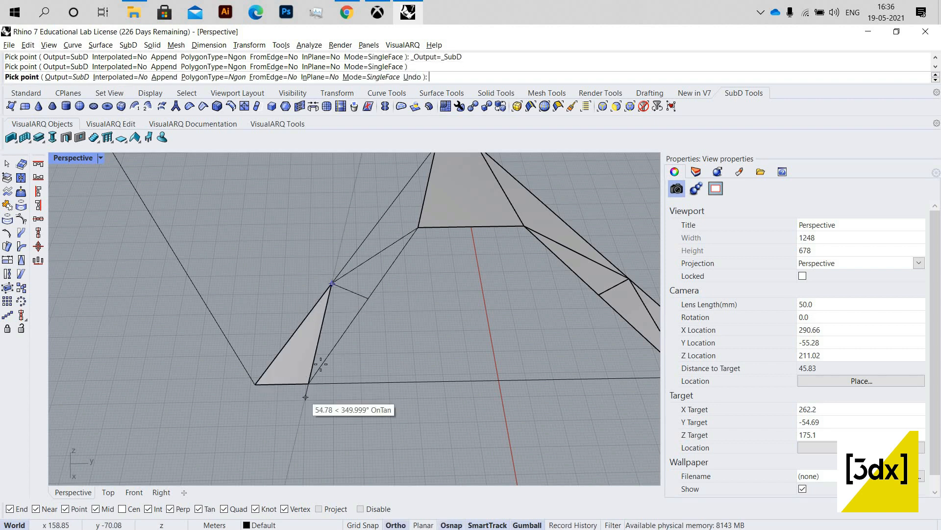
{"action": "left_click", "coordinate": [308, 383]}
{"action": "left_click", "coordinate": [368, 297]}
{"action": "right_click", "coordinate": [336, 279]}
Step: Create a triangular SubD face between the negative-Y leg's short cross line and the inner corner of the central four-sided face
{"action": "right_click", "coordinate": [333, 282]}
{"action": "left_click", "coordinate": [332, 283]}
{"action": "left_click", "coordinate": [418, 227]}
{"action": "left_click", "coordinate": [367, 297]}
{"action": "right_click", "coordinate": [330, 329]}
Step: Create a triangular SubD face from the negative-Y leg's division point to the outer and inner corners of the central four-sided face
{"action": "right_click", "coordinate": [330, 327]}
{"action": "left_click", "coordinate": [332, 283]}
{"action": "scroll", "coordinate": [359, 370], "scroll_direction": "down", "scroll_amount": 2}
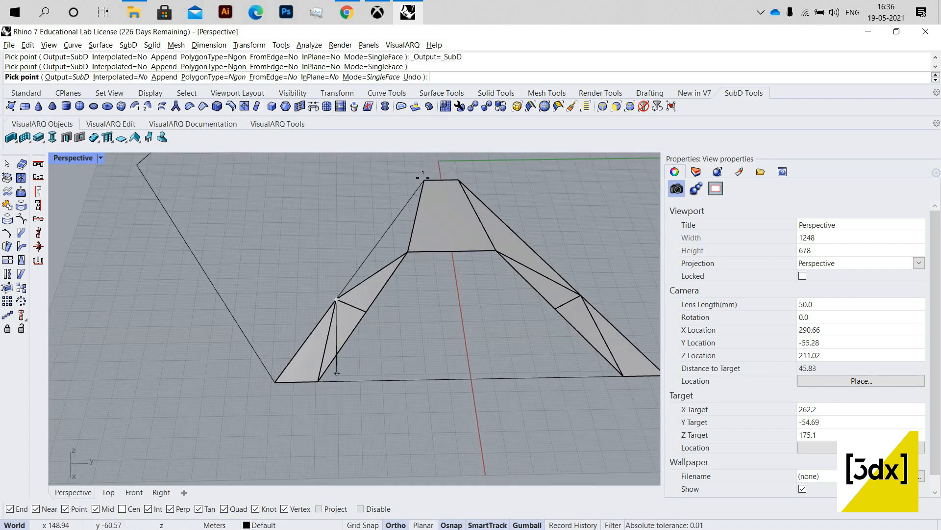
{"action": "left_click", "coordinate": [424, 179]}
{"action": "left_click", "coordinate": [408, 252]}
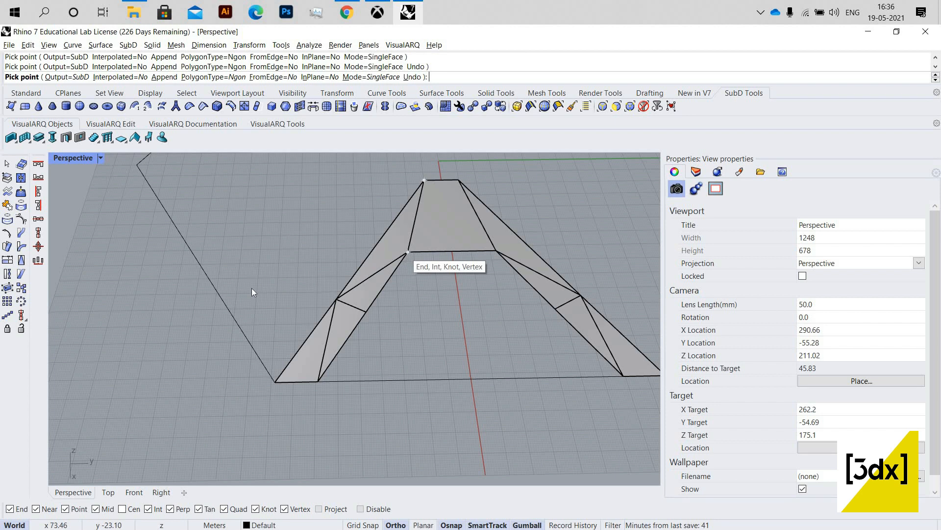
{"action": "right_click", "coordinate": [251, 288]}
{"action": "scroll", "coordinate": [253, 288], "scroll_direction": "down", "scroll_amount": 10}
{"action": "scroll", "coordinate": [305, 221], "scroll_direction": "up", "scroll_amount": 10}
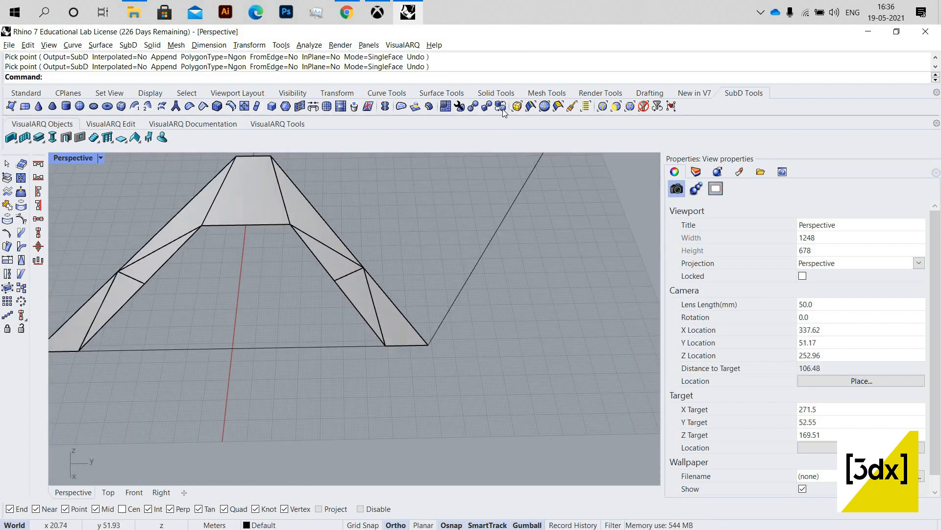
Step: Toggle the SubD display between flat and smooth, leaving all faces in smooth display
{"action": "key", "text": "Tab"}
{"action": "scroll", "coordinate": [364, 280], "scroll_direction": "down", "scroll_amount": 8}
{"action": "scroll", "coordinate": [308, 265], "scroll_direction": "up", "scroll_amount": 8}
{"action": "right_click_drag", "start_coordinate": [391, 341], "coordinate": [501, 105]}
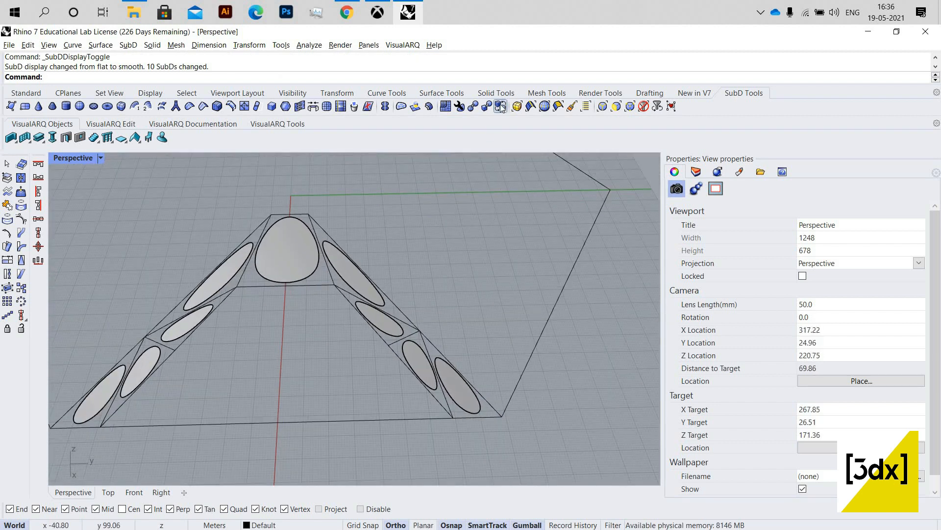
{"action": "left_click", "coordinate": [500, 107]}
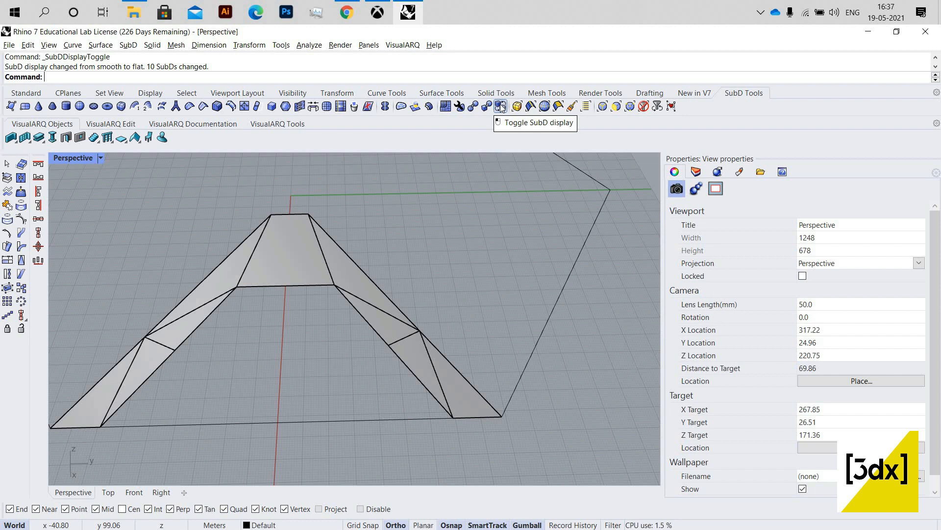
{"action": "left_click", "coordinate": [500, 106]}
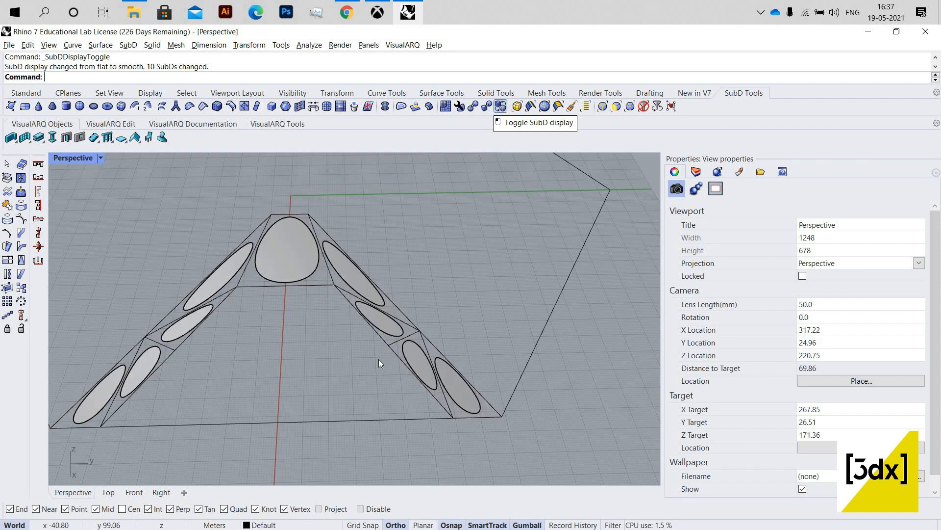
Step: Join the central four-sided SubD with the adjacent outer triangular face on the positive-Y leg, using smooth joined edges
{"action": "scroll", "coordinate": [279, 254], "scroll_direction": "up", "scroll_amount": 1}
{"action": "left_click", "coordinate": [281, 255]}
{"action": "left_click", "coordinate": [371, 289], "text": "shift"}
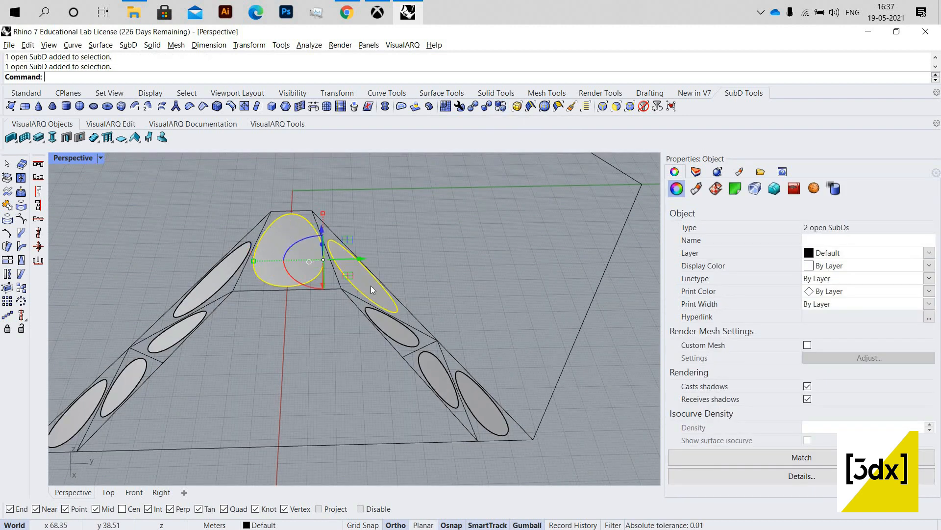
{"action": "key", "text": "ctrl+j"}
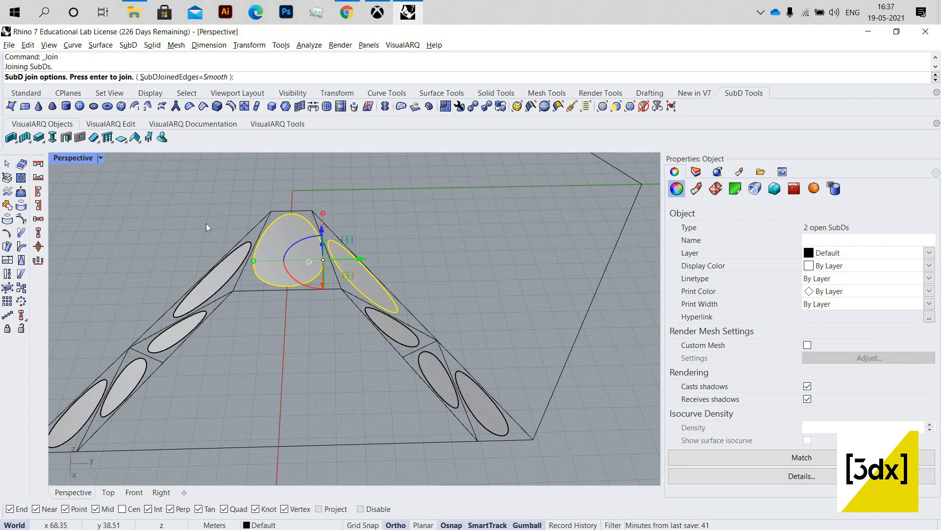
{"action": "key", "text": "Return"}
{"action": "key", "text": "Escape"}
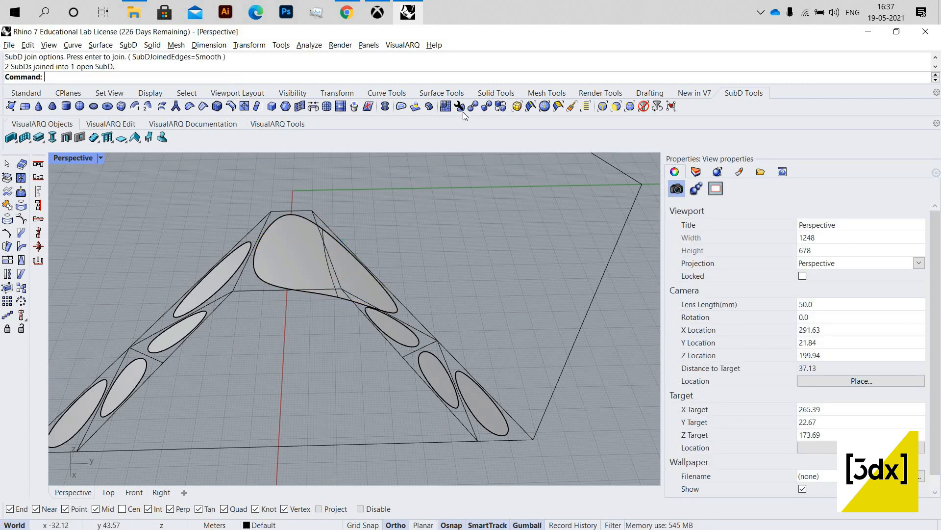
Step: Inspect the newly joined SubD in flat display and return to smooth display
{"action": "key", "text": "Tab"}
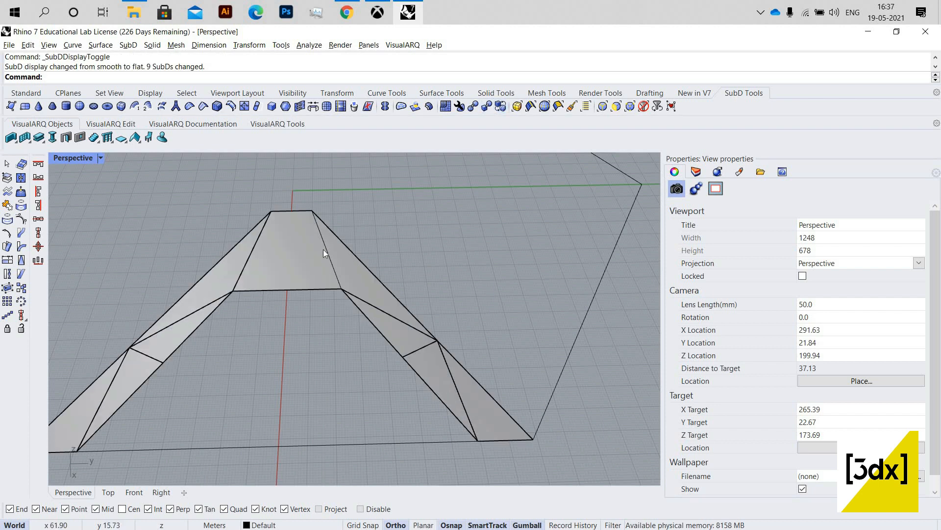
{"action": "left_click", "coordinate": [323, 253]}
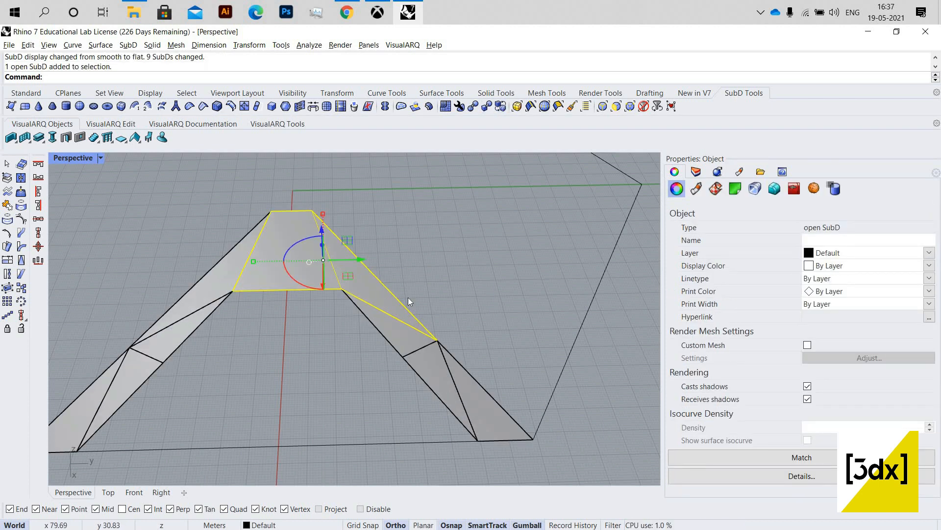
{"action": "left_click", "coordinate": [499, 109]}
{"action": "key", "text": "Escape"}
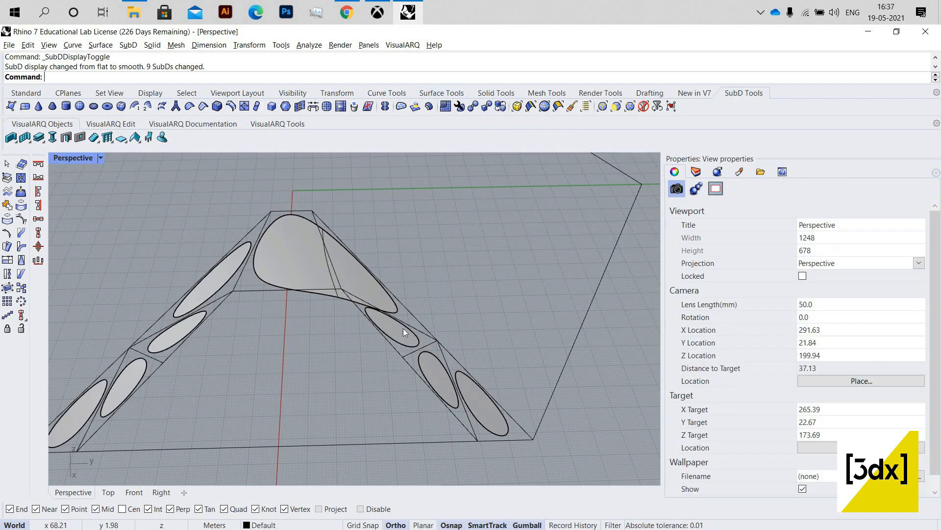
{"action": "left_click", "coordinate": [360, 286]}
{"action": "left_click", "coordinate": [403, 328], "text": "shift"}
{"action": "left_click", "coordinate": [435, 364], "text": "shift"}
{"action": "left_click", "coordinate": [477, 396], "text": "shift"}
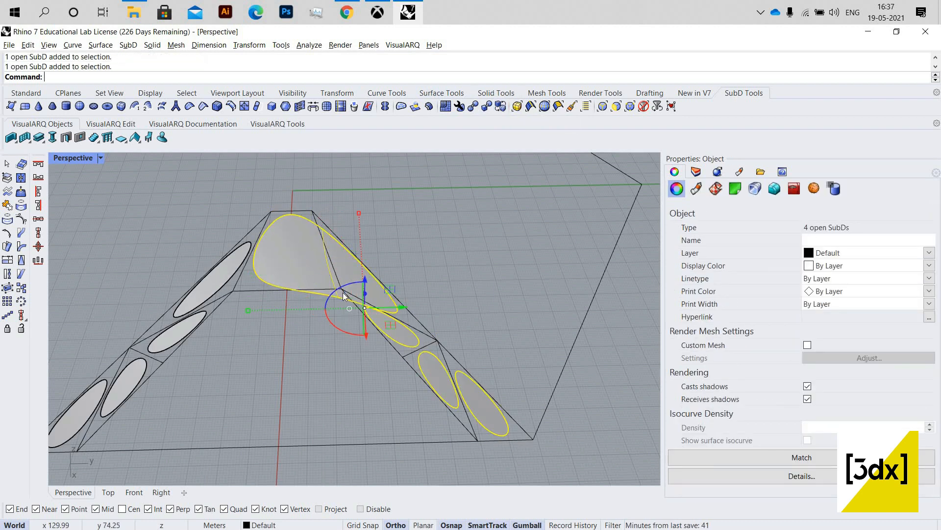
{"action": "key", "text": "Escape"}
Step: Join the central SubD with the triangular face above the positive-Y leg's short cross line, using smooth joined edges
{"action": "left_click", "coordinate": [316, 258]}
{"action": "left_click", "coordinate": [405, 333], "text": "shift"}
{"action": "key", "text": "ctrl+j"}
{"action": "key", "text": "Return"}
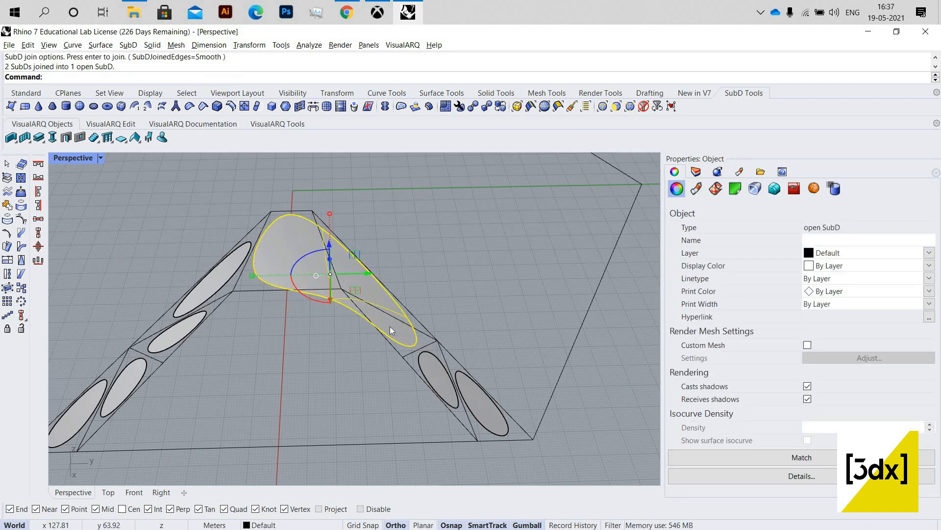
Step: Join the triangular face below the positive-Y leg's short cross line to the central SubD with smooth edges
{"action": "left_click", "coordinate": [431, 371]}
{"action": "left_click", "coordinate": [395, 344], "text": "shift"}
{"action": "key", "text": "ctrl+j"}
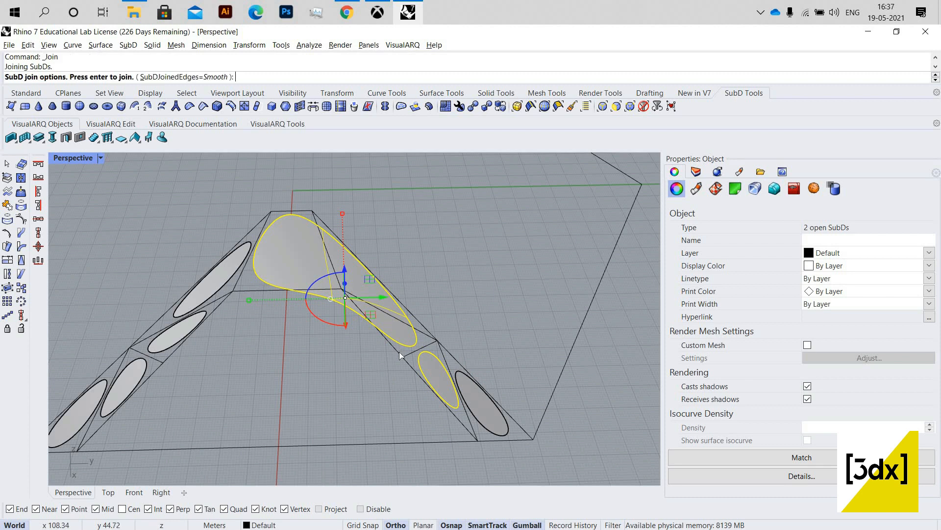
{"action": "key", "text": "Return"}
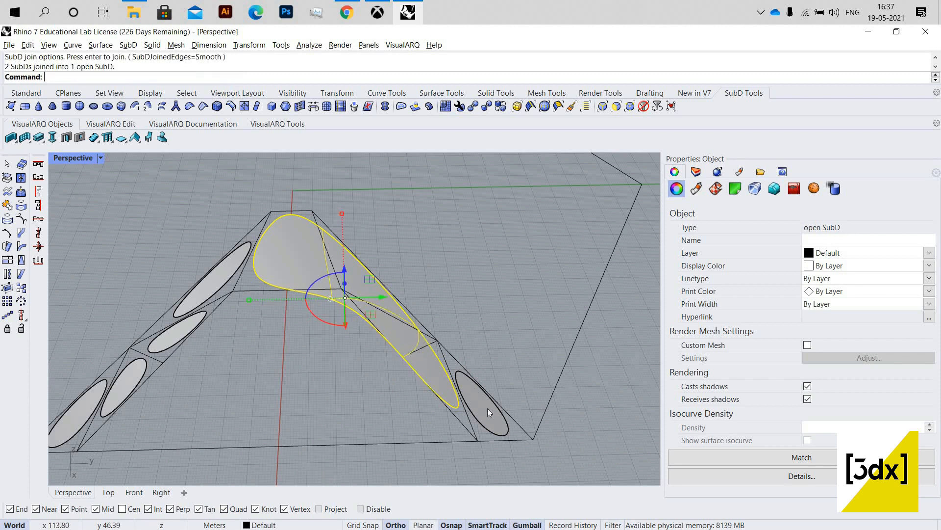
Step: Join the last triangular face at the foot of the positive-Y leg to the central SubD with smooth edges
{"action": "left_click", "coordinate": [428, 365]}
{"action": "left_click", "coordinate": [428, 368], "text": "shift"}
{"action": "key", "text": "ctrl+j"}
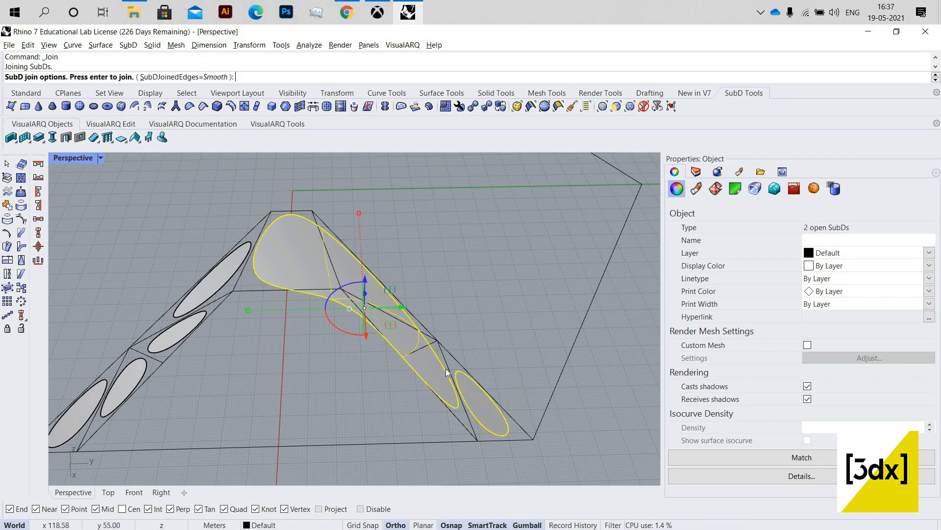
{"action": "key", "text": "Return"}
{"action": "left_click", "coordinate": [237, 302]}
{"action": "scroll", "coordinate": [238, 301], "scroll_direction": "down", "scroll_amount": 6}
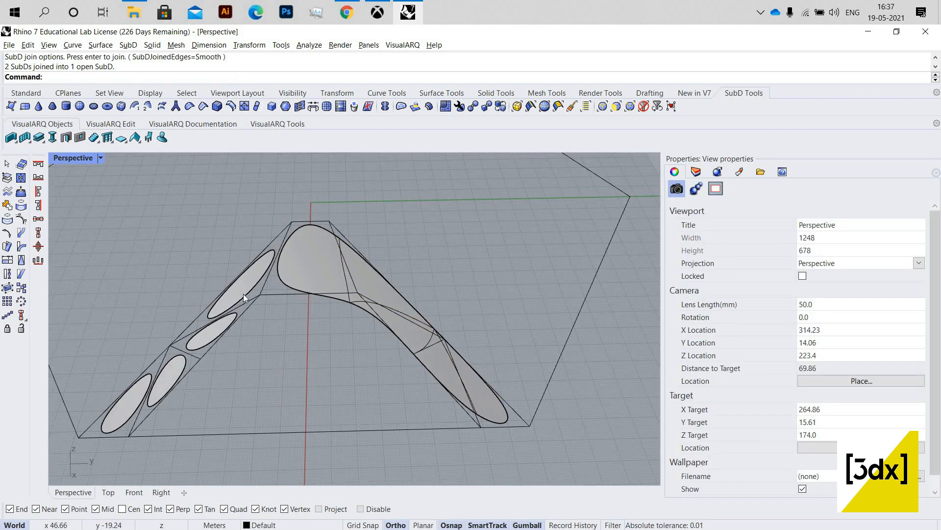
Step: Join the four triangular SubD faces of the negative-Y leg into one SubD with smooth joined edges
{"action": "scroll", "coordinate": [244, 293], "scroll_direction": "up", "scroll_amount": 8}
{"action": "left_click", "coordinate": [243, 293]}
{"action": "left_click", "coordinate": [198, 345], "text": "shift"}
{"action": "left_click", "coordinate": [155, 398], "text": "shift"}
{"action": "left_click", "coordinate": [104, 423], "text": "shift"}
{"action": "key", "text": "ctrl+j"}
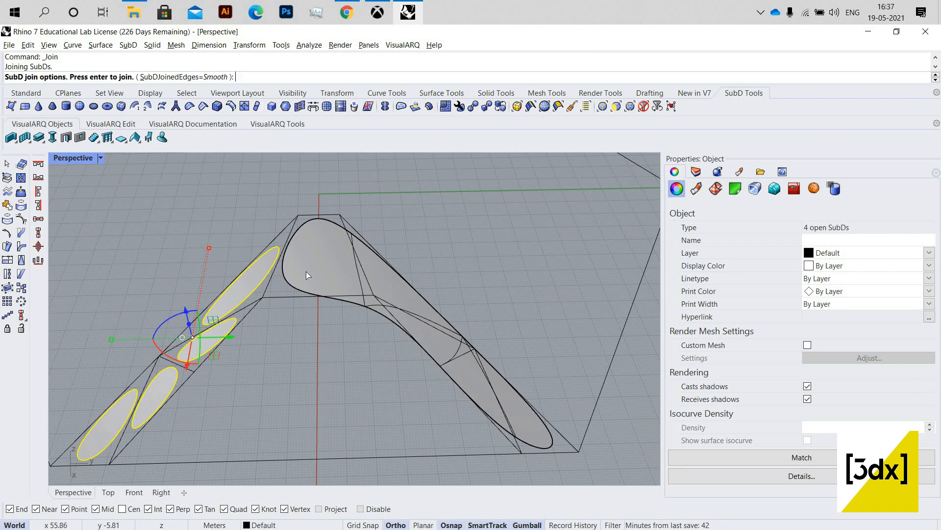
{"action": "key", "text": "Return"}
Step: Join the negative-Y leg's SubD with the central SubD into a single arm, using smooth joined edges
{"action": "left_click", "coordinate": [309, 271]}
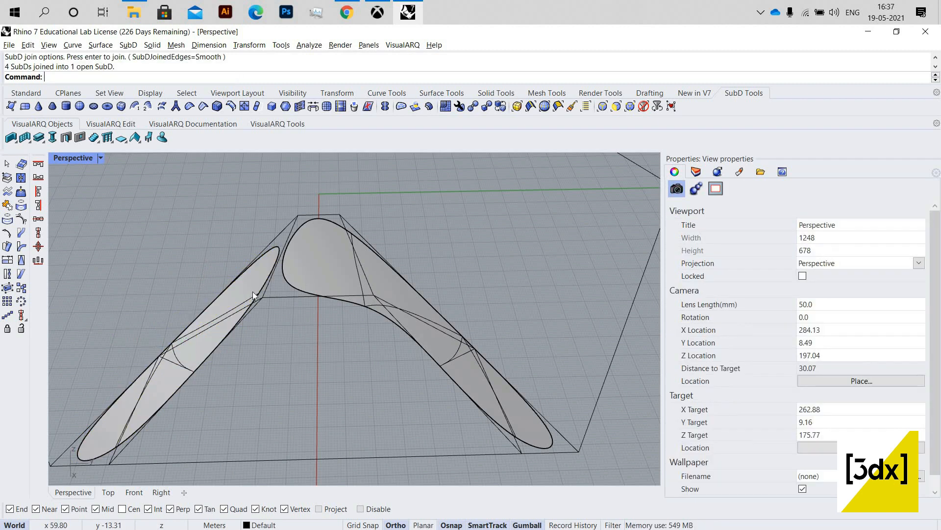
{"action": "left_click", "coordinate": [252, 289], "text": "shift"}
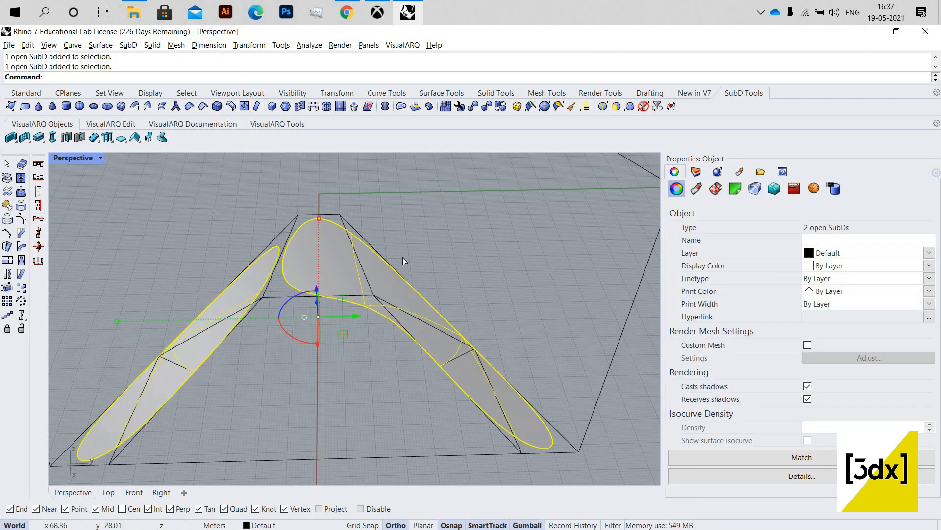
{"action": "key", "text": "ctrl+j"}
{"action": "key", "text": "Return"}
{"action": "left_click", "coordinate": [451, 235]}
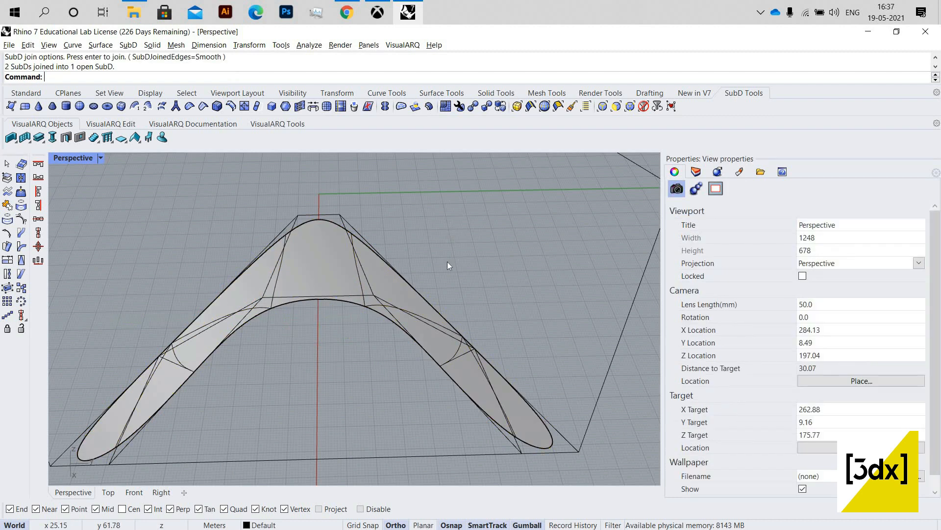
Step: Compare the joined arm in flat and smooth SubD display, and leave it in flat display
{"action": "scroll", "coordinate": [466, 290], "scroll_direction": "down", "scroll_amount": 11}
{"action": "right_click_drag", "start_coordinate": [420, 288], "coordinate": [375, 156], "text": "shift"}
{"action": "scroll", "coordinate": [494, 128], "scroll_direction": "up", "scroll_amount": 12}
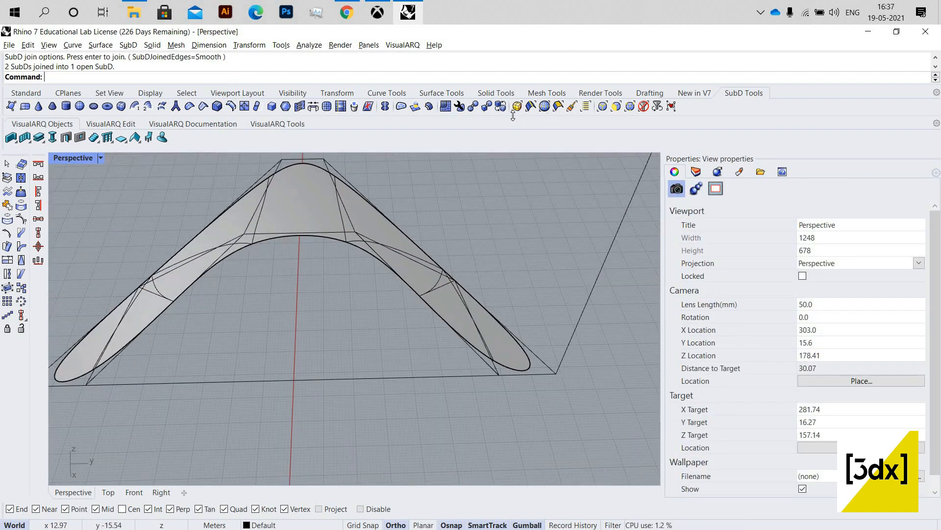
{"action": "left_click", "coordinate": [500, 107]}
{"action": "right_click_drag", "start_coordinate": [337, 207], "coordinate": [387, 196]}
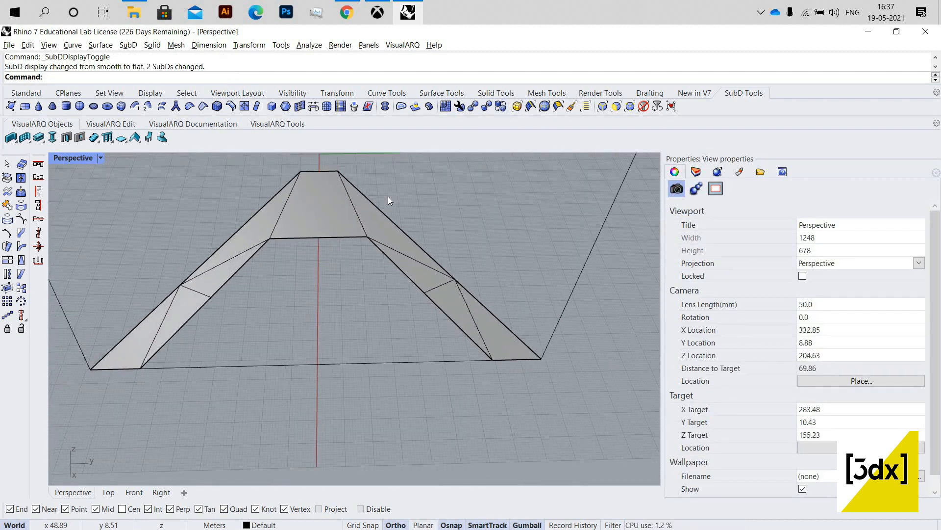
{"action": "left_click", "coordinate": [356, 190]}
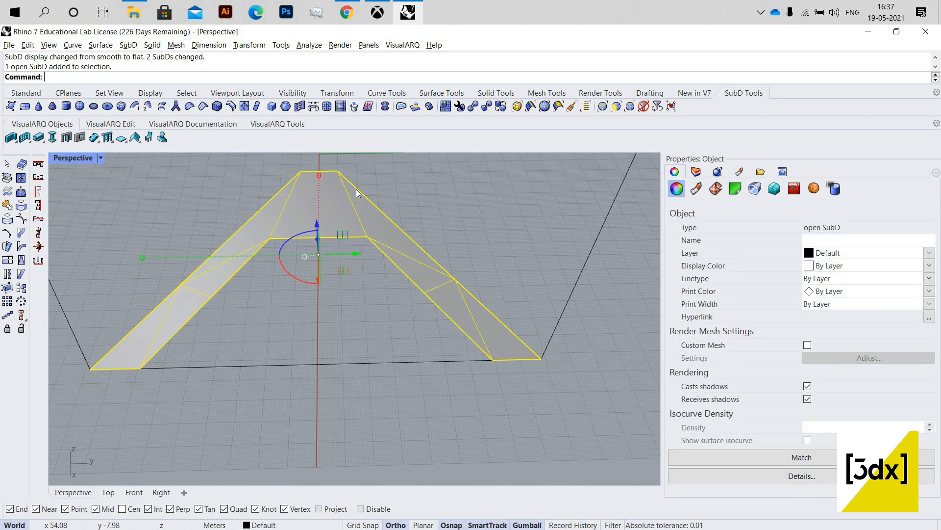
{"action": "left_click", "coordinate": [503, 108]}
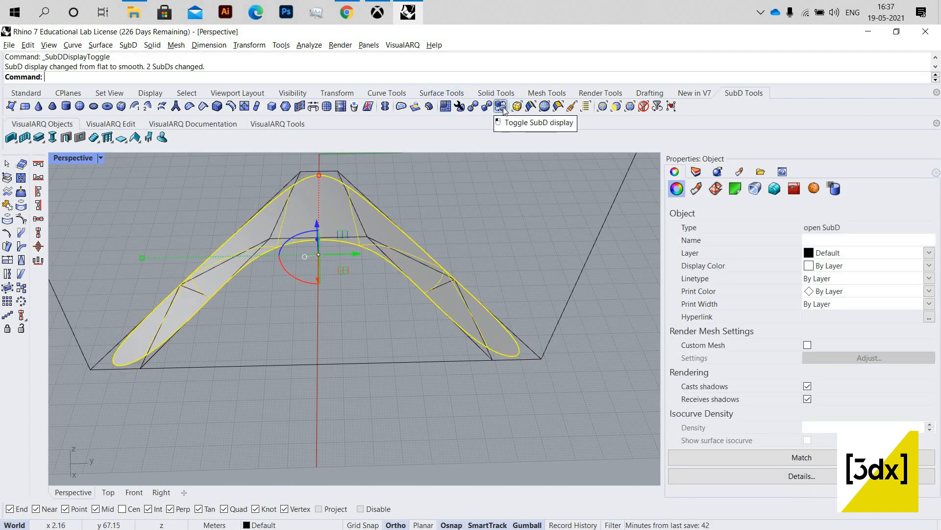
{"action": "right_click", "coordinate": [311, 320]}
{"action": "scroll", "coordinate": [316, 321], "scroll_direction": "down", "scroll_amount": 5}
{"action": "right_click_drag", "start_coordinate": [366, 346], "coordinate": [485, 333], "text": "shift"}
{"action": "left_click", "coordinate": [377, 334]}
{"action": "scroll", "coordinate": [313, 317], "scroll_direction": "down", "scroll_amount": 10}
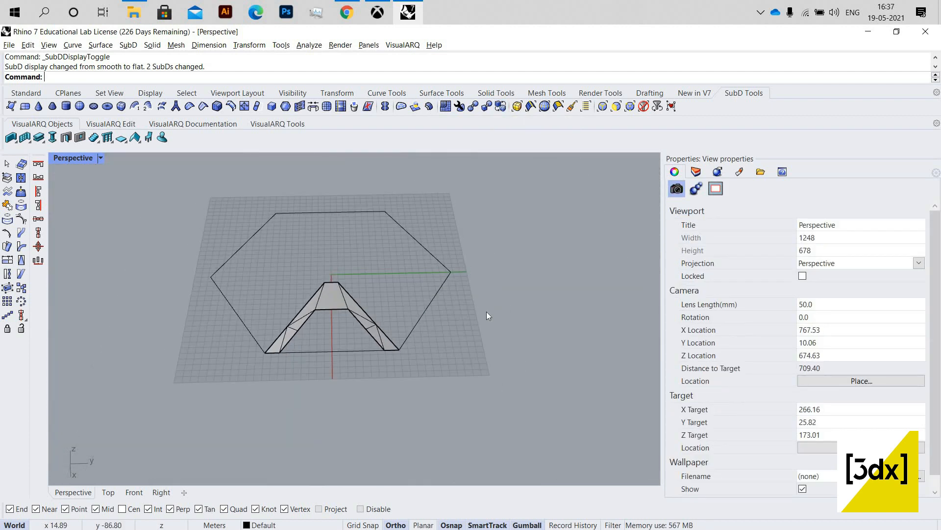
Step: Copy the arm SubD and the hexagon together along the positive Y axis, placing the duplicate clear of the original
{"action": "scroll", "coordinate": [486, 311], "scroll_direction": "up", "scroll_amount": 10}
{"action": "left_click", "coordinate": [344, 290]}
{"action": "left_click", "coordinate": [157, 301], "text": "shift"}
{"action": "scroll", "coordinate": [158, 302], "scroll_direction": "down", "scroll_amount": 5}
{"action": "scroll", "coordinate": [304, 281], "scroll_direction": "up", "scroll_amount": 3}
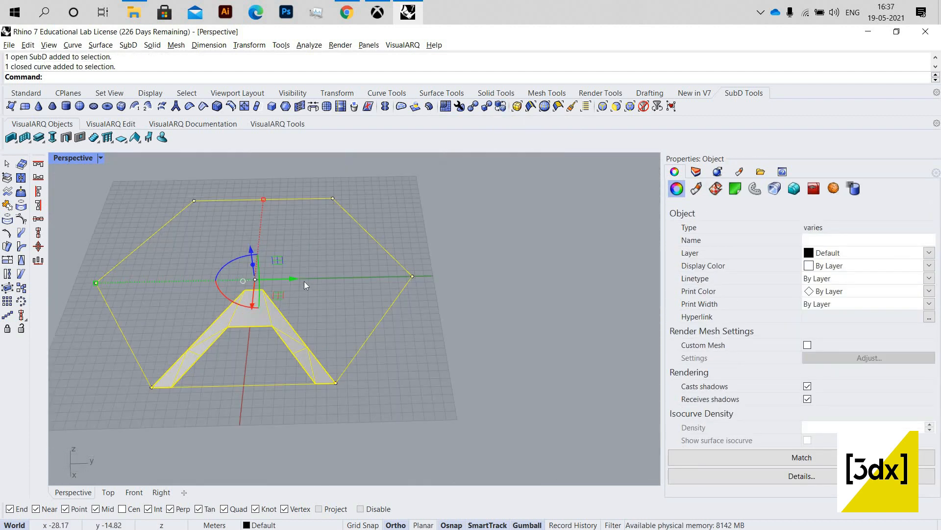
{"action": "left_click_drag", "start_coordinate": [298, 280], "coordinate": [575, 275]}
{"action": "scroll", "coordinate": [490, 272], "scroll_direction": "down", "scroll_amount": 3}
{"action": "scroll", "coordinate": [576, 274], "scroll_direction": "up", "scroll_amount": 5}
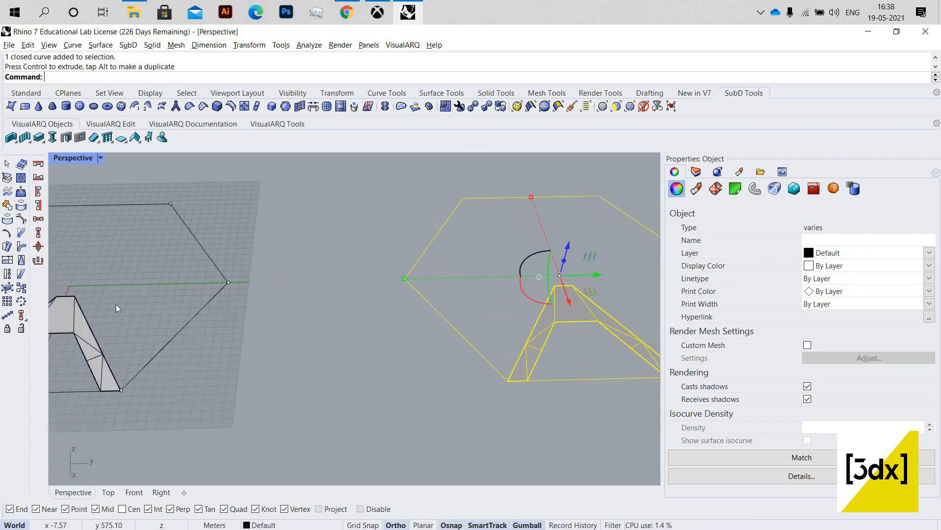
{"action": "left_click", "coordinate": [116, 306]}
Step: Examine the copied hexagon and its arm SubD up close
{"action": "scroll", "coordinate": [123, 305], "scroll_direction": "down", "scroll_amount": 5}
{"action": "scroll", "coordinate": [152, 314], "scroll_direction": "up", "scroll_amount": 5}
{"action": "scroll", "coordinate": [463, 358], "scroll_direction": "down", "scroll_amount": 4}
{"action": "right_click_drag", "start_coordinate": [463, 358], "coordinate": [322, 355], "text": "shift"}
{"action": "scroll", "coordinate": [456, 355], "scroll_direction": "up", "scroll_amount": 2}
{"action": "scroll", "coordinate": [370, 307], "scroll_direction": "up", "scroll_amount": 4}
{"action": "right_click_drag", "start_coordinate": [367, 297], "coordinate": [359, 296]}
{"action": "scroll", "coordinate": [360, 314], "scroll_direction": "down", "scroll_amount": 4}
{"action": "scroll", "coordinate": [397, 397], "scroll_direction": "up", "scroll_amount": 4}
{"action": "left_click", "coordinate": [388, 379]}
{"action": "left_click", "coordinate": [423, 367]}
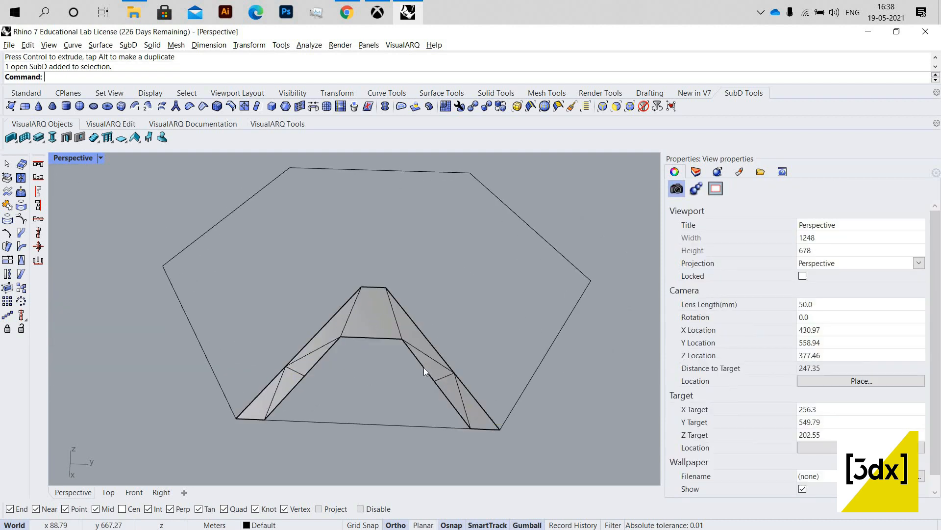
{"action": "left_click", "coordinate": [399, 316]}
{"action": "left_click", "coordinate": [486, 300]}
{"action": "left_click", "coordinate": [593, 289]}
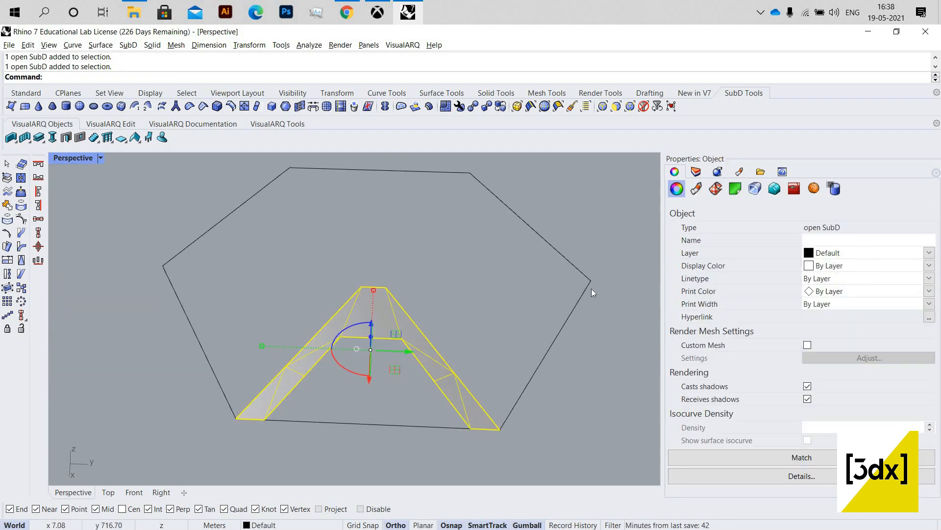
{"action": "left_click", "coordinate": [591, 288]}
Step: Display the copied arm's control points and move the positive-Y leg's two end points inward along Y, away from the hexagon corner
{"action": "scroll", "coordinate": [463, 400], "scroll_direction": "down", "scroll_amount": 5}
{"action": "scroll", "coordinate": [402, 380], "scroll_direction": "up", "scroll_amount": 6}
{"action": "scroll", "coordinate": [442, 375], "scroll_direction": "up", "scroll_amount": 4}
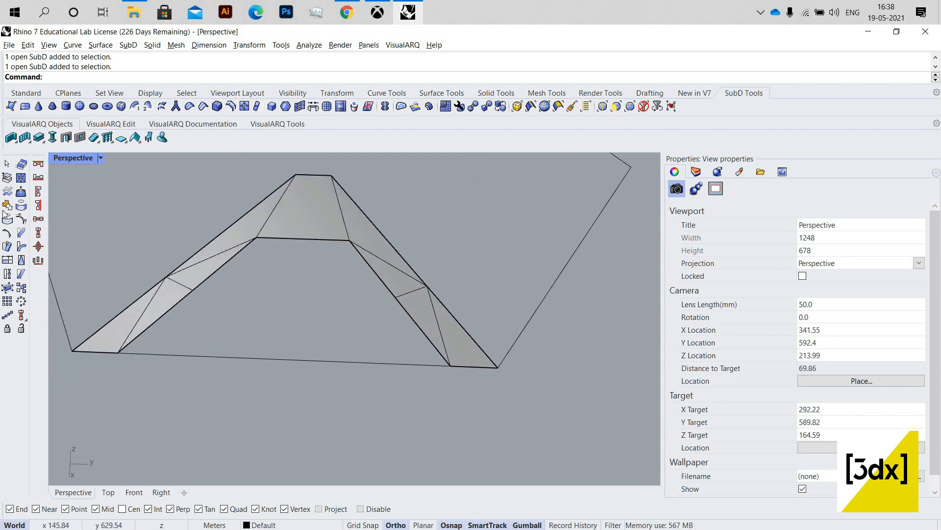
{"action": "left_click", "coordinate": [449, 344]}
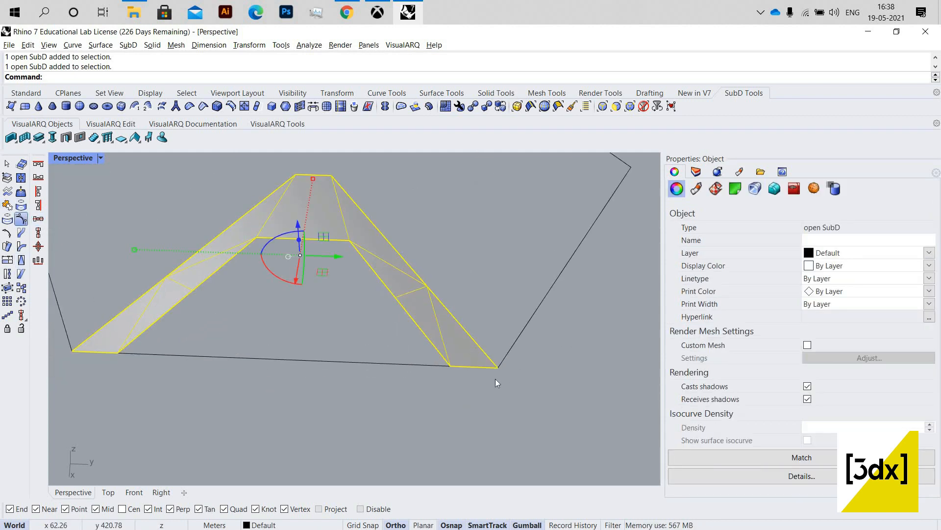
{"action": "key", "text": "F10"}
{"action": "scroll", "coordinate": [498, 380], "scroll_direction": "up", "scroll_amount": 4}
{"action": "scroll", "coordinate": [513, 386], "scroll_direction": "up", "scroll_amount": 2}
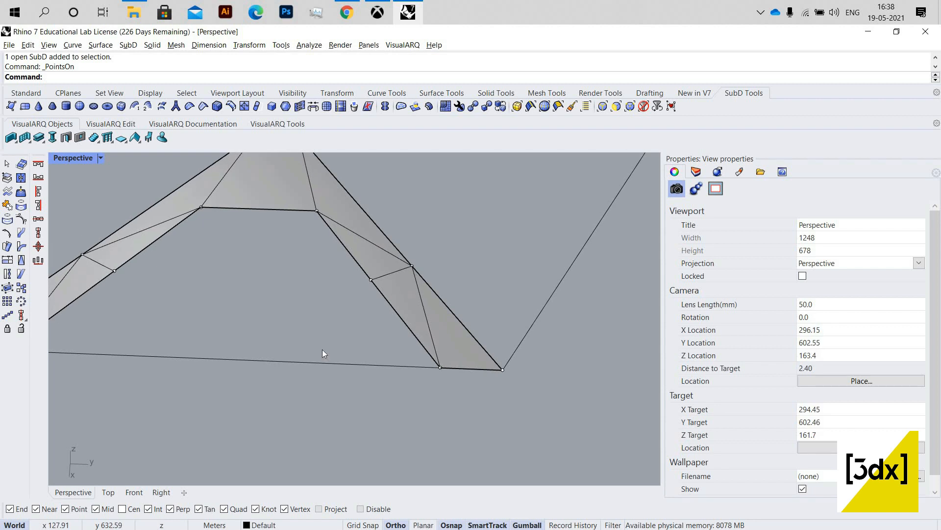
{"action": "left_click_drag", "start_coordinate": [513, 372], "coordinate": [478, 371]}
{"action": "key", "text": "F10"}
{"action": "scroll", "coordinate": [563, 296], "scroll_direction": "down", "scroll_amount": 7}
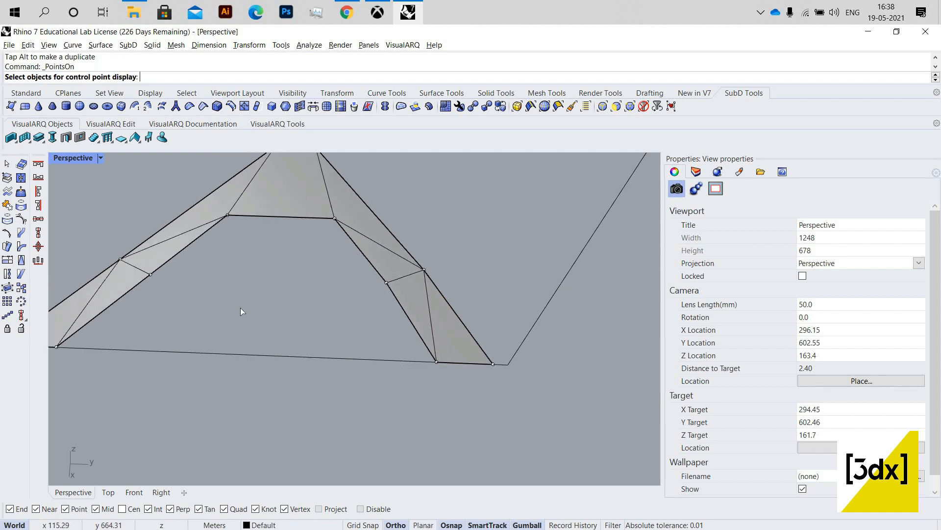
{"action": "scroll", "coordinate": [240, 307], "scroll_direction": "up", "scroll_amount": 5}
{"action": "scroll", "coordinate": [330, 338], "scroll_direction": "up", "scroll_amount": 2}
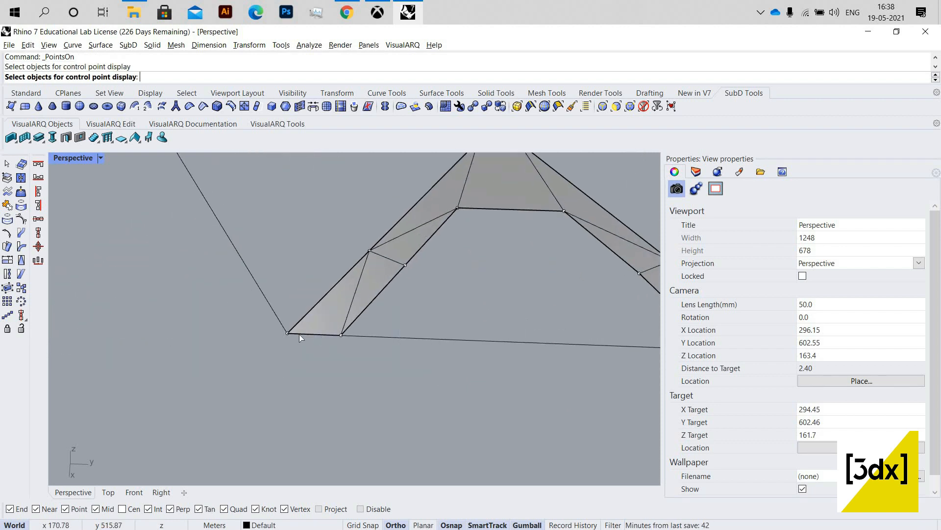
{"action": "left_click_drag", "start_coordinate": [251, 318], "coordinate": [400, 380]}
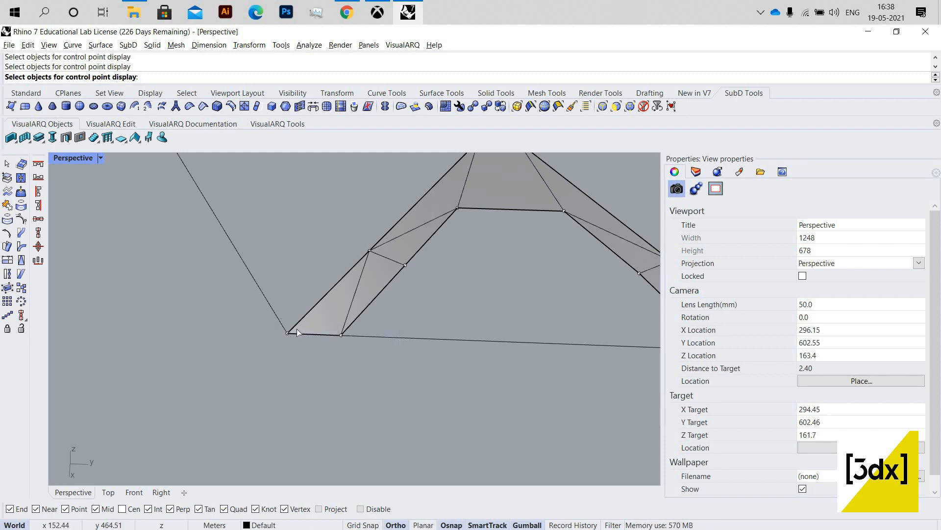
{"action": "left_click", "coordinate": [297, 333]}
{"action": "key", "text": "Escape"}
Step: Show the copied arm's control points and move the negative-Y leg's two end points 5 m inward along Y
{"action": "key", "text": "F10"}
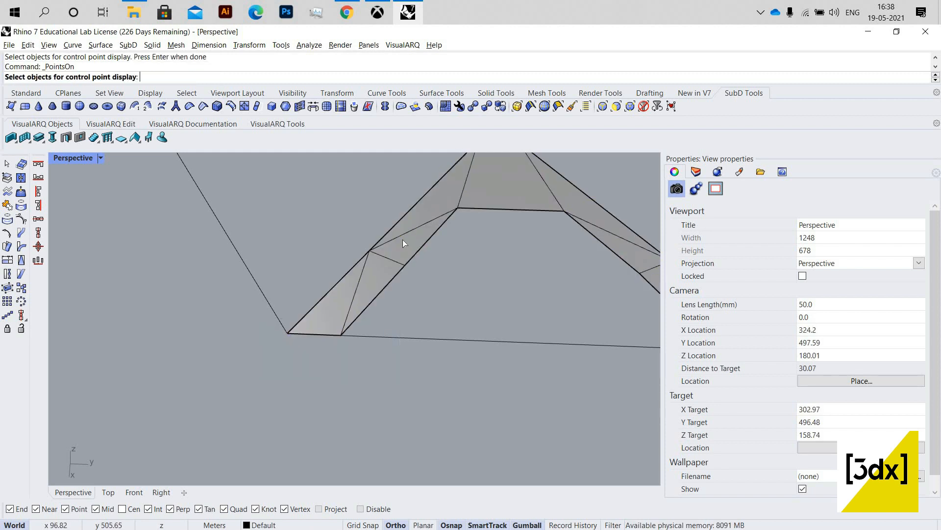
{"action": "left_click", "coordinate": [402, 240]}
{"action": "key", "text": "Return"}
{"action": "left_click_drag", "start_coordinate": [244, 320], "coordinate": [392, 372]}
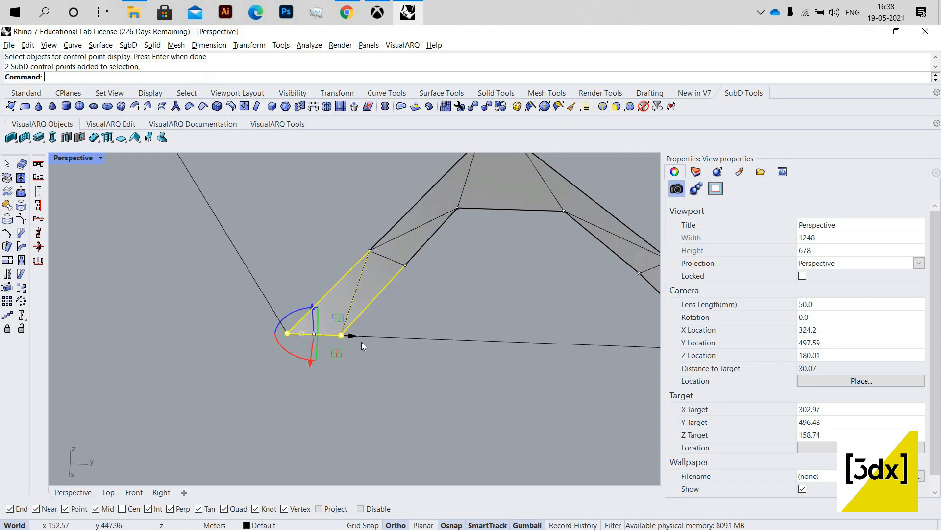
{"action": "left_click_drag", "start_coordinate": [353, 336], "coordinate": [402, 365]}
{"action": "type", "text": "5"}
{"action": "key", "text": "Return"}
{"action": "key", "text": "Escape"}
Step: Try raising the slanted inner edge where the positive-Y leg meets the central part, and undo the move
{"action": "scroll", "coordinate": [287, 323], "scroll_direction": "down", "scroll_amount": 6}
{"action": "right_click_drag", "start_coordinate": [454, 368], "coordinate": [487, 369]}
{"action": "scroll", "coordinate": [336, 287], "scroll_direction": "up", "scroll_amount": 8}
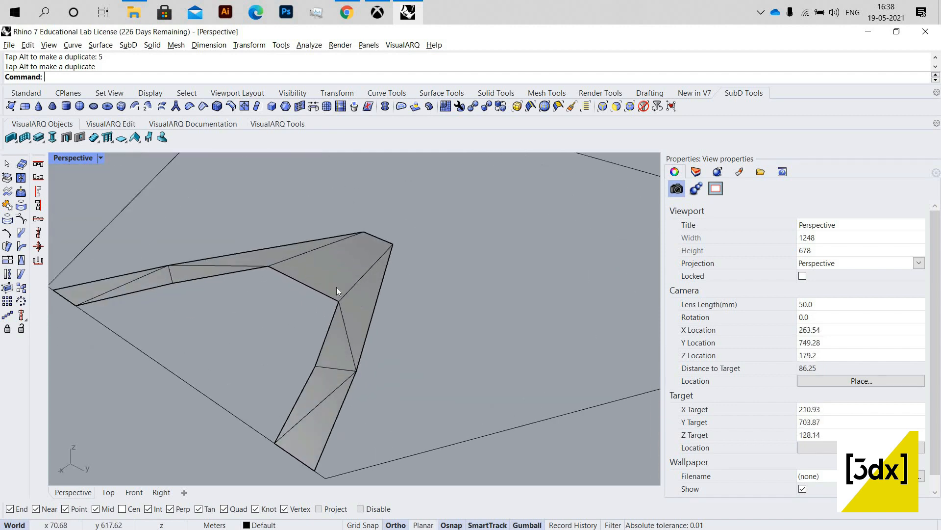
{"action": "left_click", "coordinate": [336, 287]}
{"action": "key", "text": "Escape"}
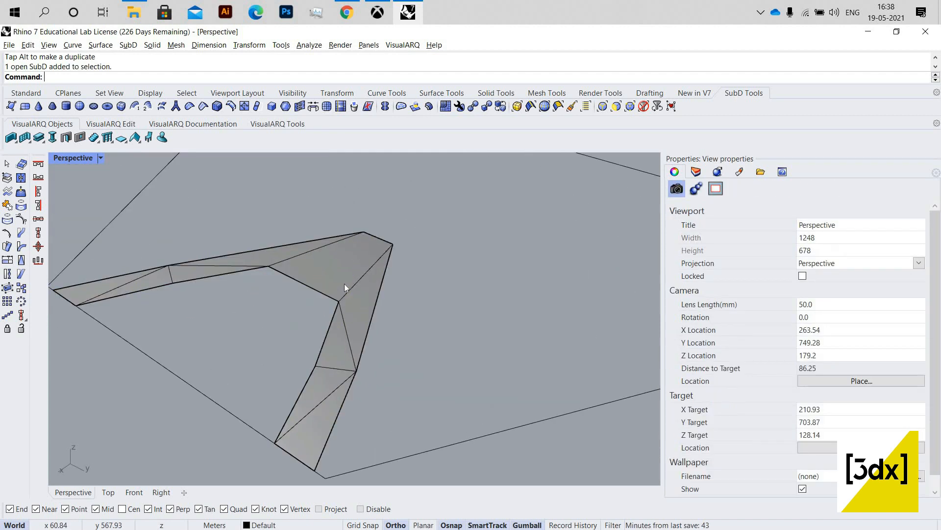
{"action": "left_click", "coordinate": [360, 293], "text": "ctrl+shift"}
{"action": "key", "text": "Escape"}
{"action": "left_click", "coordinate": [352, 346], "text": "ctrl+shift"}
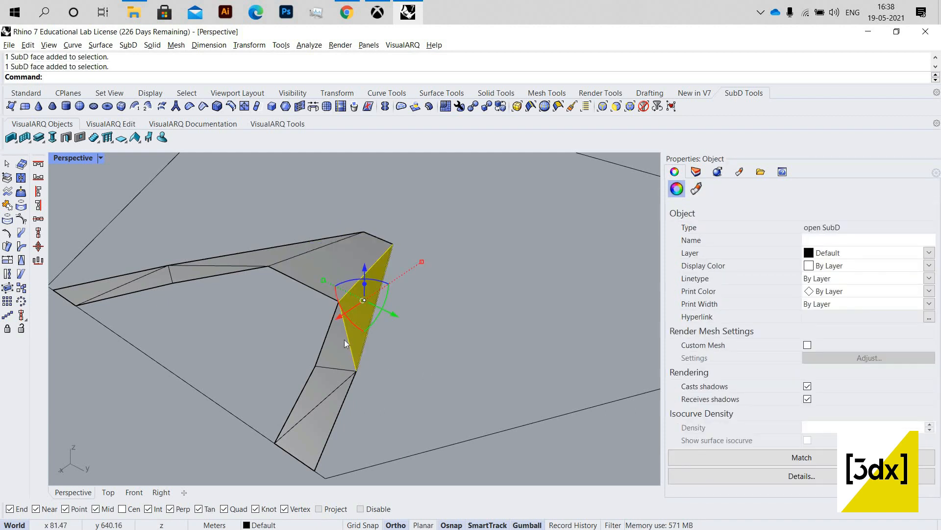
{"action": "key", "text": "Escape"}
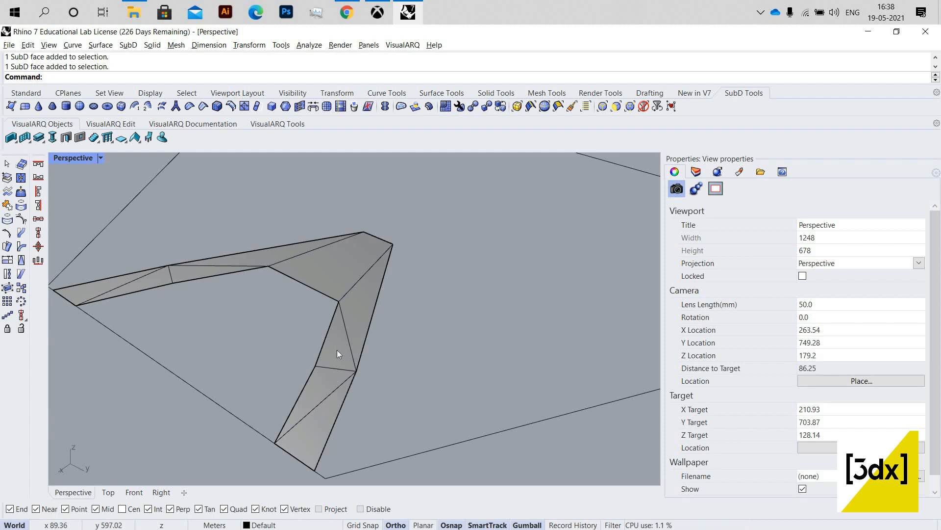
{"action": "left_click", "coordinate": [349, 344], "text": "ctrl+shift"}
{"action": "left_click_drag", "start_coordinate": [357, 321], "coordinate": [429, 292]}
{"action": "key", "text": "ctrl+z"}
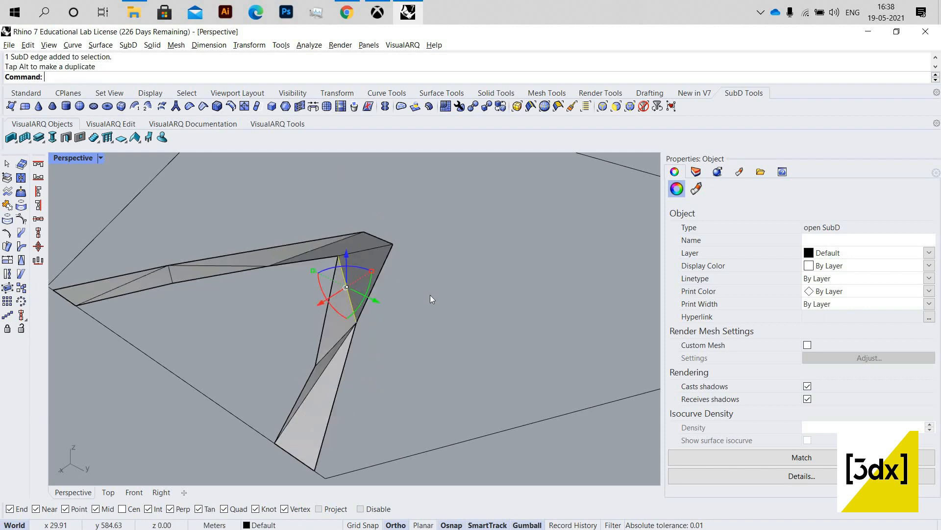
Step: Raise the arm's central face vertically so it sits above the two legs
{"action": "scroll", "coordinate": [352, 342], "scroll_direction": "down", "scroll_amount": 12}
{"action": "right_click_drag", "start_coordinate": [288, 311], "coordinate": [320, 305]}
{"action": "scroll", "coordinate": [320, 305], "scroll_direction": "down", "scroll_amount": 8}
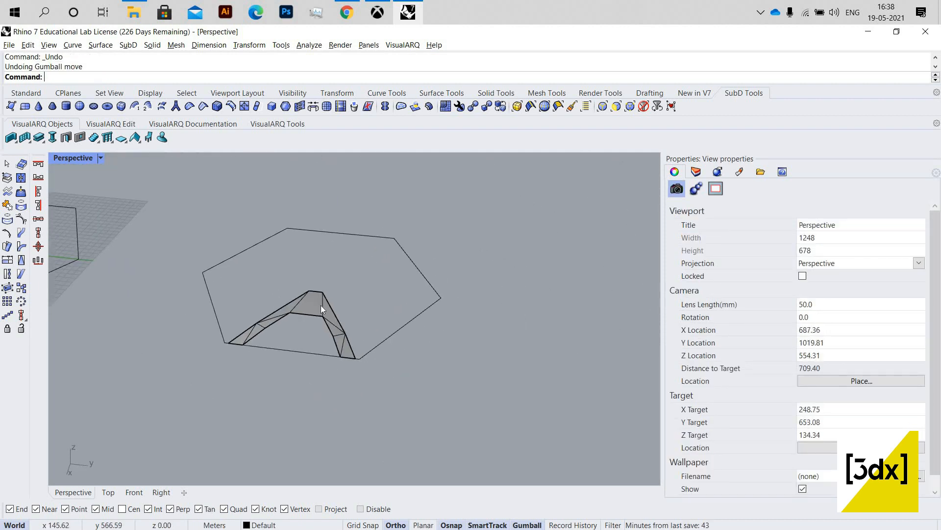
{"action": "scroll", "coordinate": [320, 305], "scroll_direction": "up", "scroll_amount": 12}
{"action": "scroll", "coordinate": [369, 312], "scroll_direction": "up", "scroll_amount": 2}
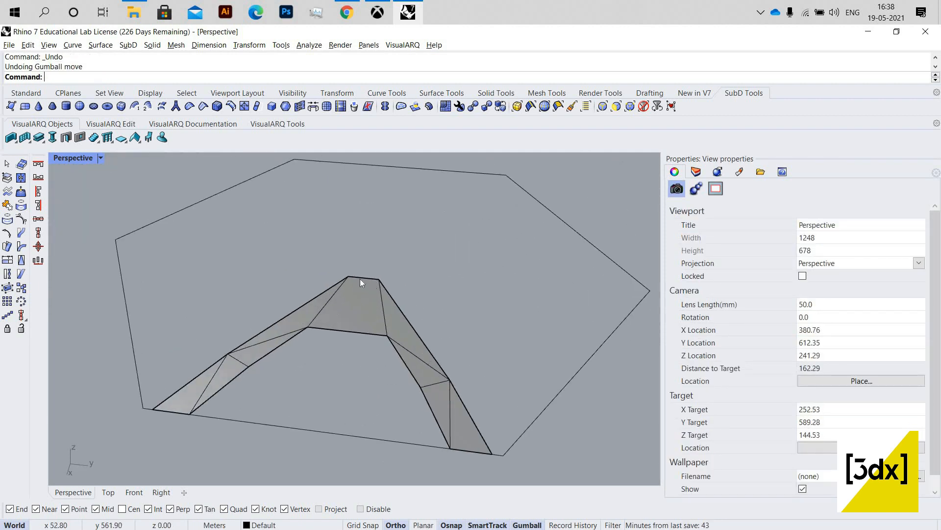
{"action": "left_click", "coordinate": [360, 279], "text": "ctrl+shift"}
{"action": "left_click_drag", "start_coordinate": [357, 271], "coordinate": [358, 252]}
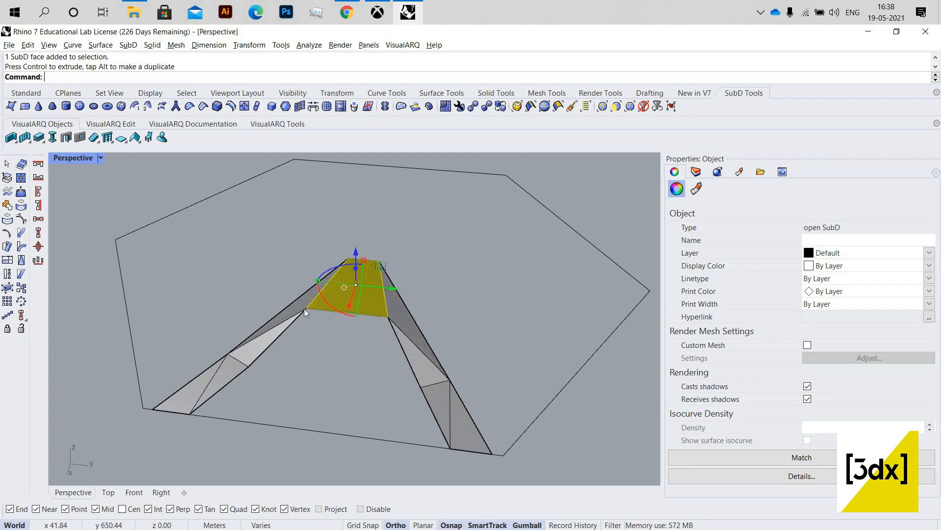
Step: Lift the central face slightly higher from a low side view and clear the selection
{"action": "right_click_drag", "start_coordinate": [304, 308], "coordinate": [472, 405]}
{"action": "scroll", "coordinate": [395, 343], "scroll_direction": "down", "scroll_amount": 5}
{"action": "scroll", "coordinate": [395, 343], "scroll_direction": "up", "scroll_amount": 6}
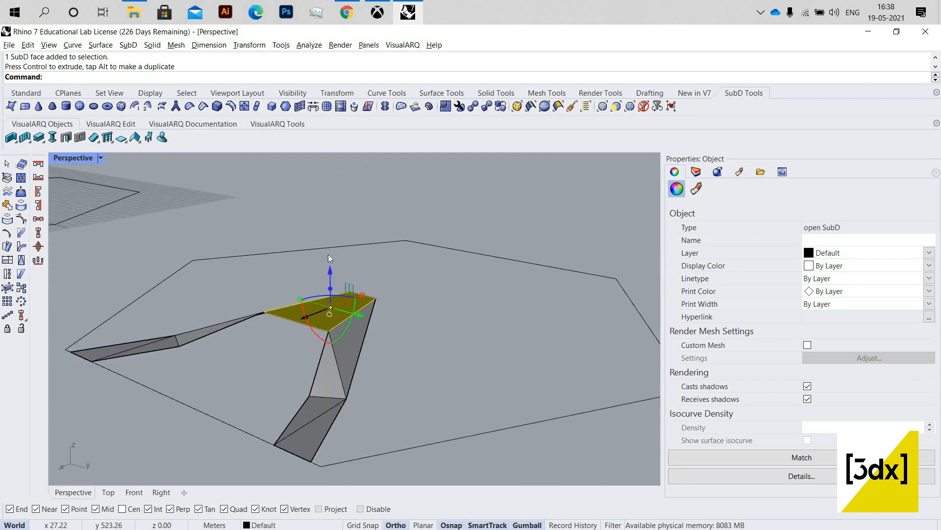
{"action": "left_click_drag", "start_coordinate": [323, 251], "coordinate": [279, 276]}
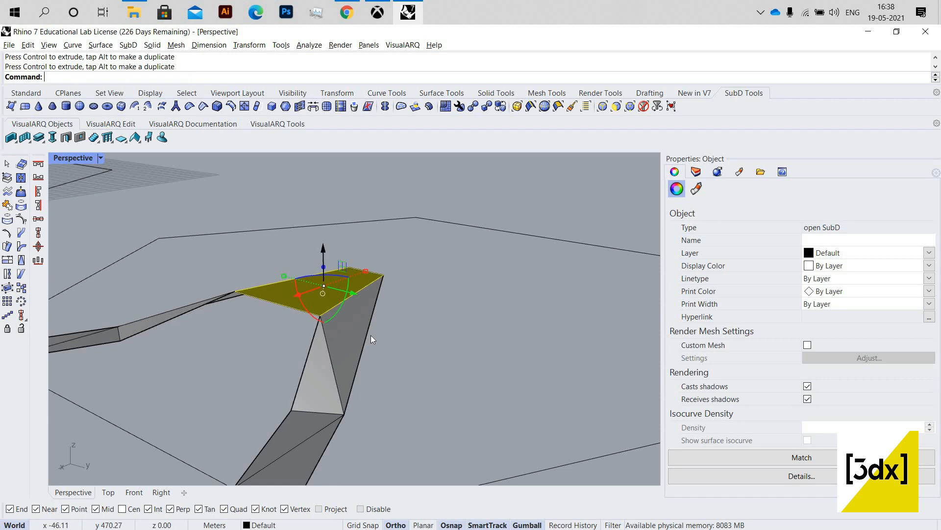
{"action": "scroll", "coordinate": [371, 335], "scroll_direction": "down", "scroll_amount": 5}
{"action": "left_click", "coordinate": [417, 314]}
Step: Extrude the outer boundary edges along both legs and the central tip downward about 10.7 m to form a skirt
{"action": "right_click_drag", "start_coordinate": [417, 314], "coordinate": [206, 376]}
{"action": "scroll", "coordinate": [206, 375], "scroll_direction": "down", "scroll_amount": 3}
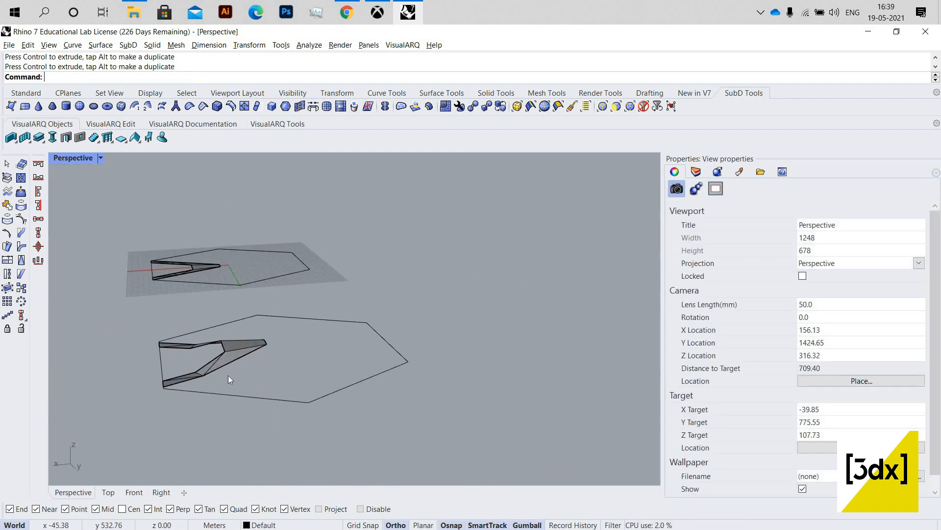
{"action": "scroll", "coordinate": [241, 373], "scroll_direction": "up", "scroll_amount": 15}
{"action": "left_click", "coordinate": [254, 372], "text": "ctrl+shift"}
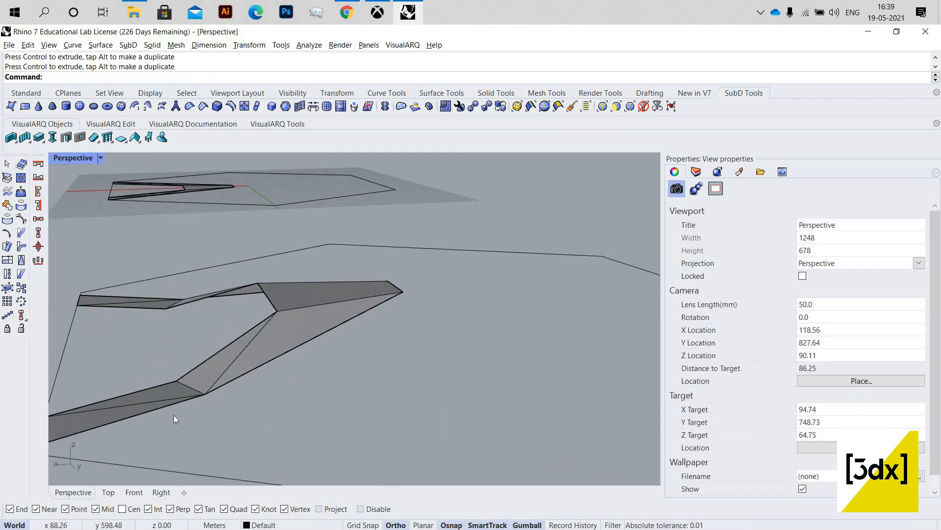
{"action": "right_click_drag", "start_coordinate": [281, 399], "coordinate": [242, 295]}
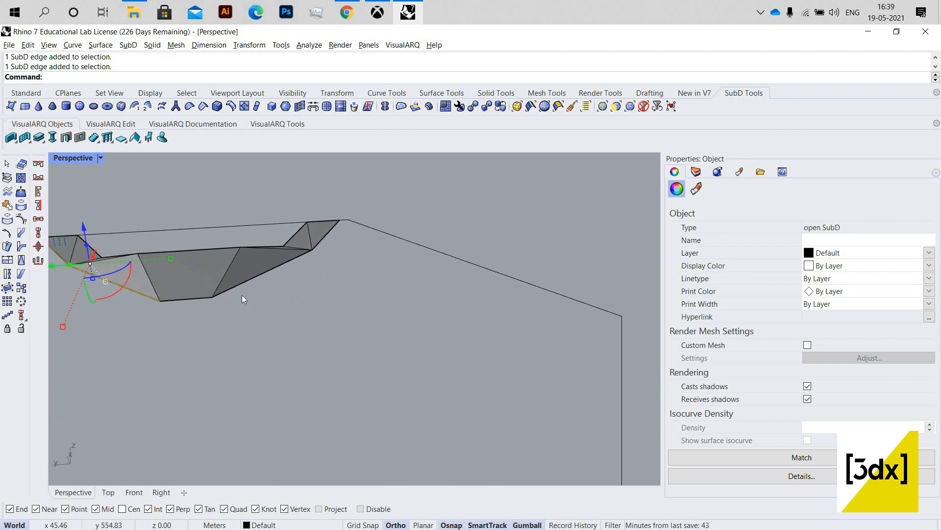
{"action": "left_click", "coordinate": [318, 247], "text": "ctrl+shift"}
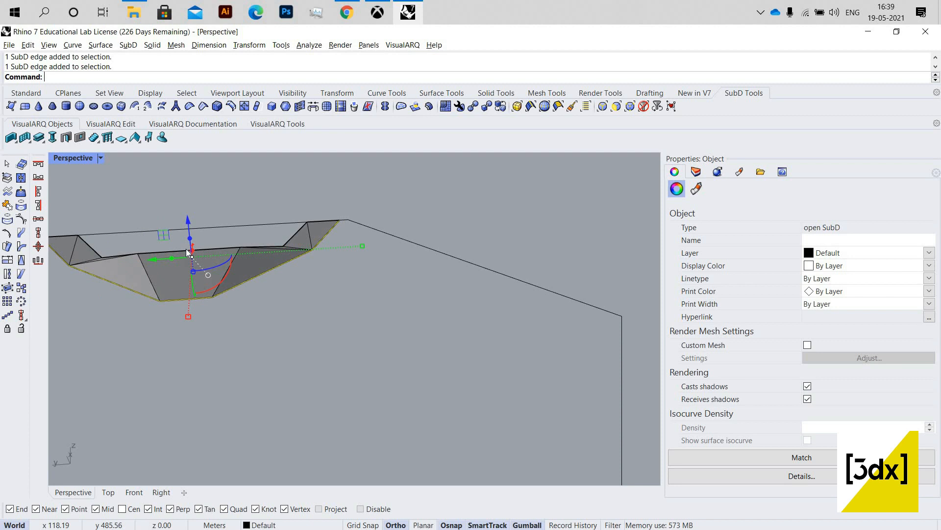
{"action": "left_click_drag", "start_coordinate": [196, 257], "coordinate": [202, 257], "text": "ctrl"}
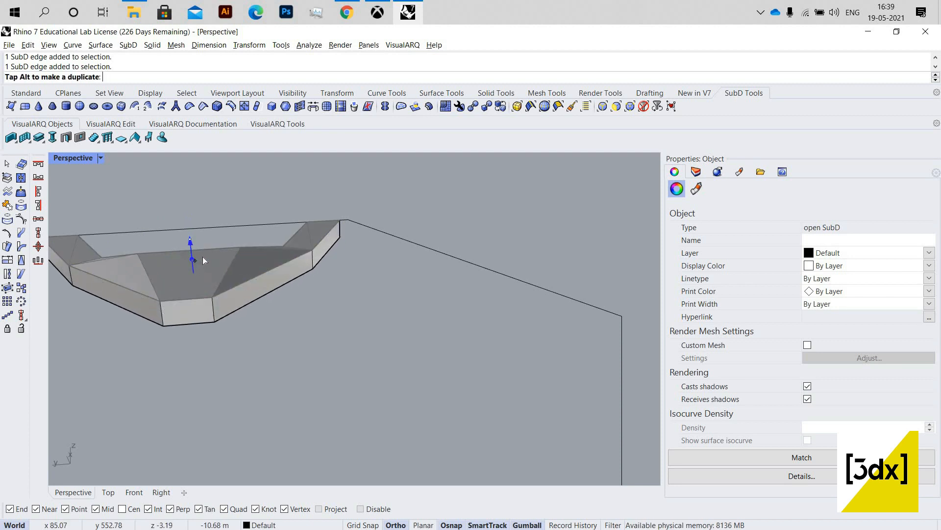
{"action": "right_click_drag", "start_coordinate": [339, 340], "coordinate": [269, 399]}
{"action": "key", "text": "Escape"}
Step: Examine the arm's extruded skirt up close and around the hexagon, in flat and smooth SubD display
{"action": "scroll", "coordinate": [345, 402], "scroll_direction": "up", "scroll_amount": 18}
{"action": "right_click_drag", "start_coordinate": [345, 401], "coordinate": [284, 436]}
{"action": "scroll", "coordinate": [387, 455], "scroll_direction": "down", "scroll_amount": 10}
{"action": "right_click_drag", "start_coordinate": [387, 455], "coordinate": [358, 413]}
{"action": "scroll", "coordinate": [371, 447], "scroll_direction": "up", "scroll_amount": 8}
{"action": "right_click_drag", "start_coordinate": [444, 417], "coordinate": [376, 397]}
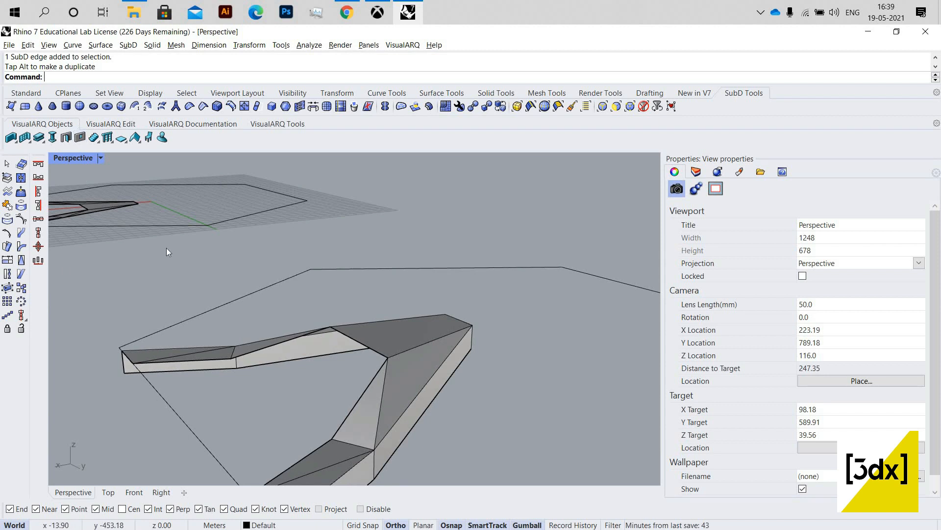
{"action": "key", "text": "Tab"}
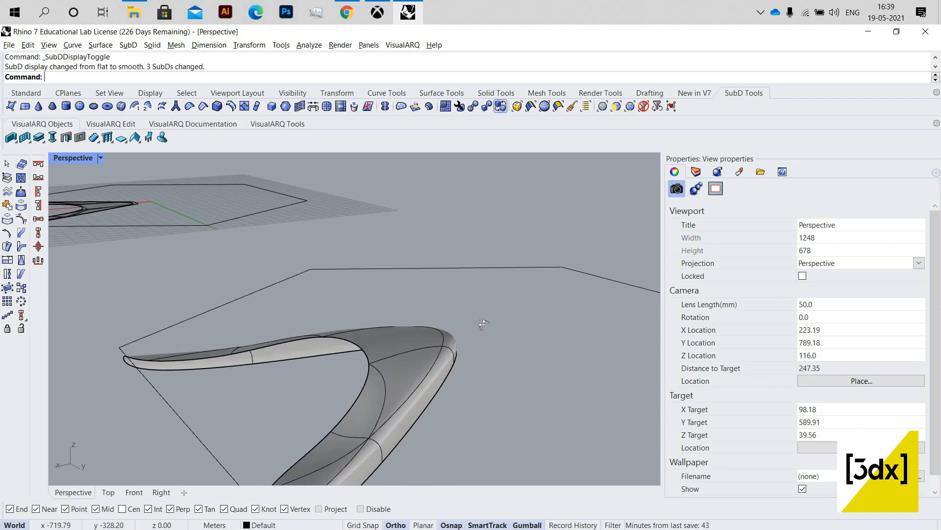
{"action": "scroll", "coordinate": [424, 316], "scroll_direction": "down", "scroll_amount": 10}
{"action": "right_click_drag", "start_coordinate": [424, 316], "coordinate": [398, 306]}
{"action": "scroll", "coordinate": [397, 305], "scroll_direction": "up", "scroll_amount": 6}
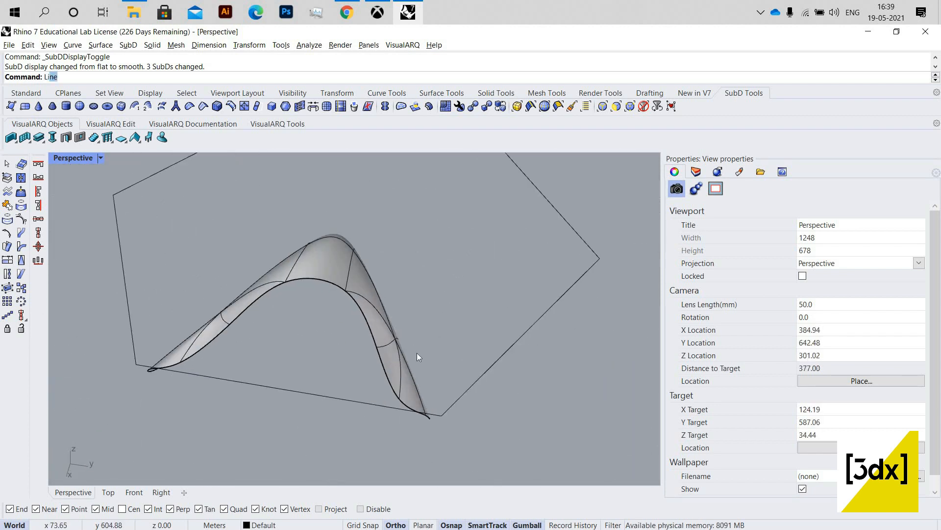
Step: Draw a diagonal line across the copied hexagon from the corner near the positive-Y foot to the opposite corner
{"action": "key", "text": "Return"}
{"action": "left_click", "coordinate": [445, 410]}
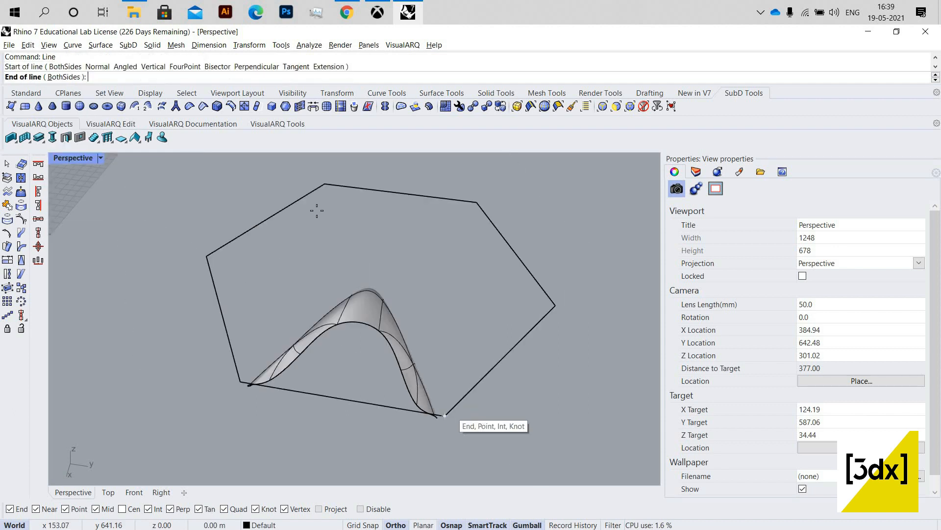
{"action": "scroll", "coordinate": [445, 410], "scroll_direction": "down", "scroll_amount": 3}
{"action": "left_click", "coordinate": [338, 216]}
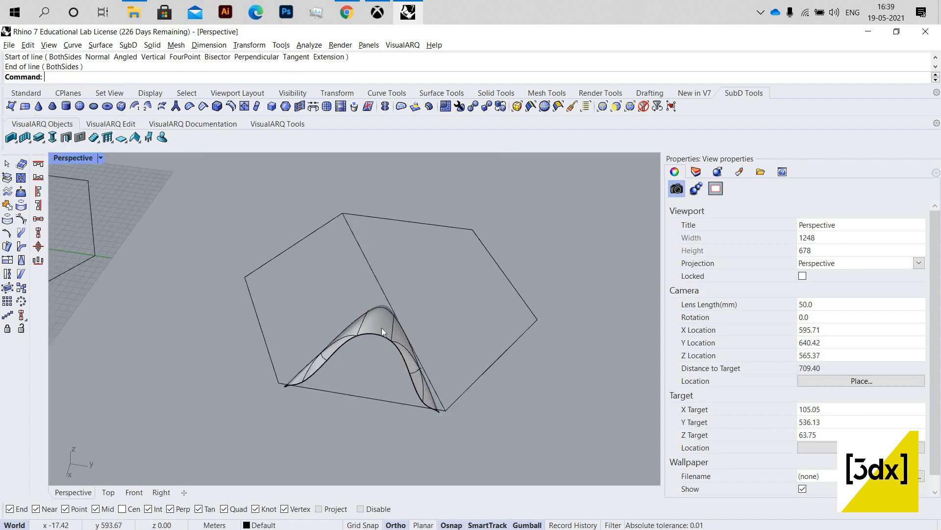
Step: Try a polar array of the arm SubD around the diagonal's midpoint, with 6 items over 360 degrees
{"action": "left_click", "coordinate": [382, 328]}
{"action": "left_click", "coordinate": [21, 302]}
{"action": "left_click", "coordinate": [387, 298]}
{"action": "key", "text": "Return"}
{"action": "left_click", "coordinate": [342, 221]}
{"action": "key", "text": "Return"}
{"action": "key", "text": "Return"}
Step: Inspect the arrayed arms and undo the polar array, keeping the hexagon's diagonal line
{"action": "mouse_move", "coordinate": [380, 308]}
{"action": "right_mouse_down"}
{"action": "mouse_move", "coordinate": [455, 252]}
{"action": "mouse_move", "coordinate": [219, 283]}
{"action": "mouse_move", "coordinate": [221, 274]}
{"action": "mouse_move", "coordinate": [226, 304]}
{"action": "mouse_move", "coordinate": [401, 337]}
{"action": "mouse_move", "coordinate": [401, 325]}
{"action": "mouse_move", "coordinate": [348, 329]}
{"action": "mouse_move", "coordinate": [342, 313]}
{"action": "right_mouse_up"}
{"action": "scroll", "coordinate": [405, 330], "scroll_direction": "up", "scroll_amount": 10}
{"action": "scroll", "coordinate": [348, 329], "scroll_direction": "down", "scroll_amount": 4}
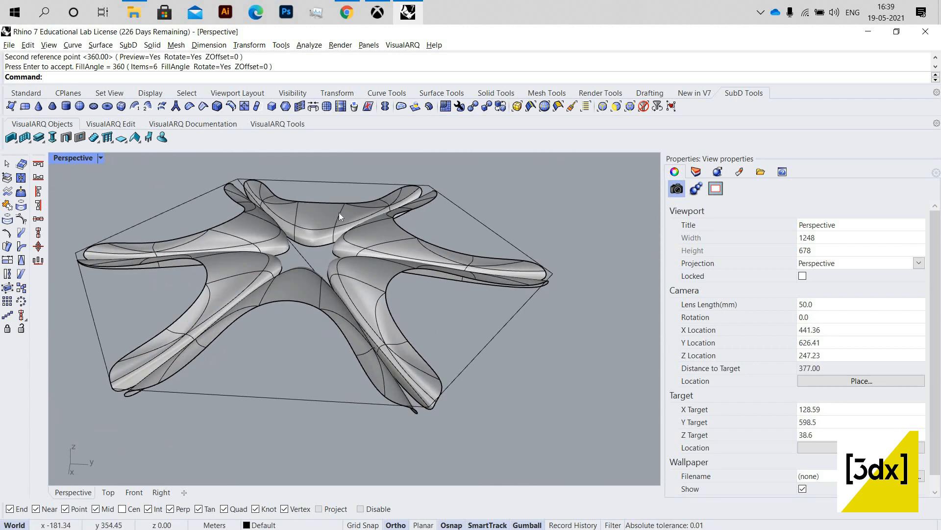
{"action": "key", "text": "ctrl+z"}
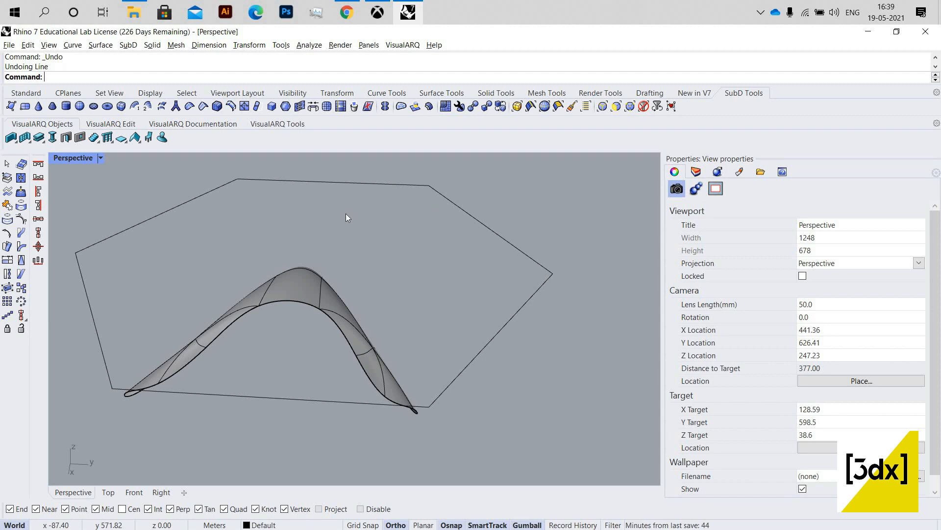
{"action": "key", "text": "ctrl+y"}
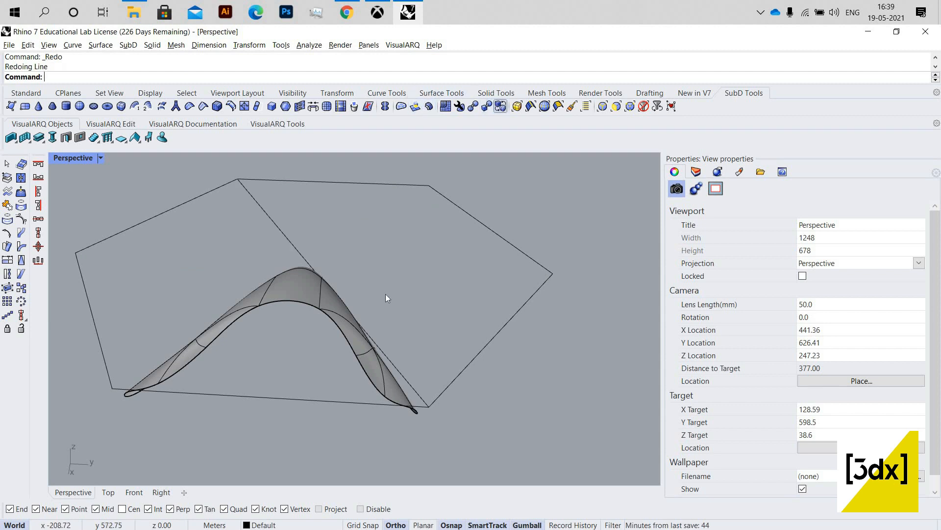
Step: Try moving the lower edge of the skirt at the positive-Y foot with the gumball, and undo the move
{"action": "scroll", "coordinate": [417, 334], "scroll_direction": "down", "scroll_amount": 9}
{"action": "scroll", "coordinate": [327, 297], "scroll_direction": "up", "scroll_amount": 16}
{"action": "right_click_drag", "start_coordinate": [411, 333], "coordinate": [322, 281]}
{"action": "scroll", "coordinate": [337, 312], "scroll_direction": "up", "scroll_amount": 6}
{"action": "left_click", "coordinate": [336, 285]}
{"action": "key", "text": "Escape"}
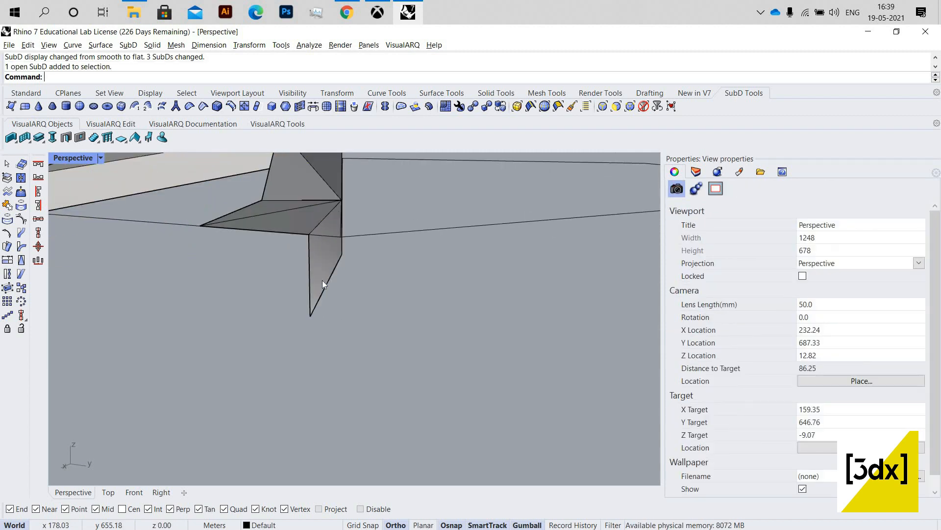
{"action": "left_click", "coordinate": [329, 284], "text": "ctrl+shift"}
{"action": "right_click_drag", "start_coordinate": [395, 310], "coordinate": [364, 278]}
{"action": "mouse_move", "coordinate": [352, 278]}
{"action": "left_mouse_down"}
{"action": "mouse_move", "coordinate": [340, 276]}
{"action": "mouse_move", "coordinate": [351, 274]}
{"action": "left_mouse_up"}
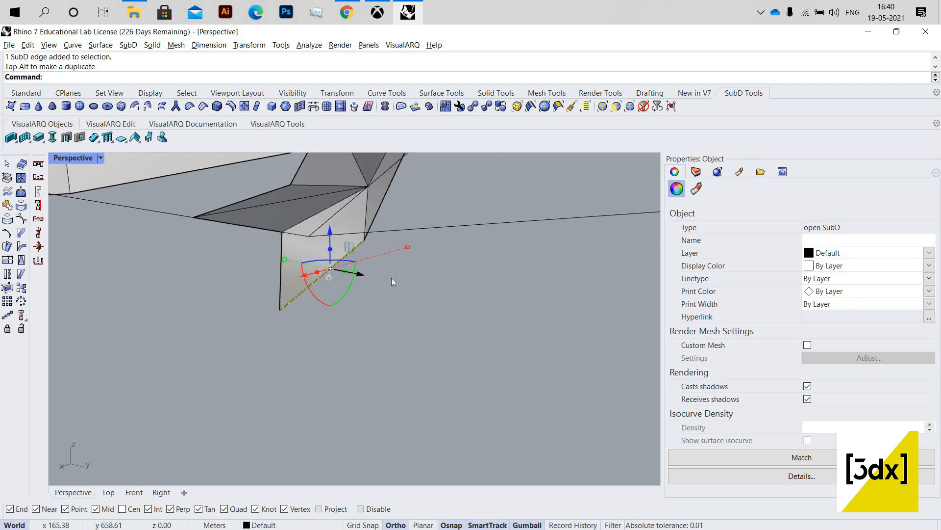
{"action": "key", "text": "Tab"}
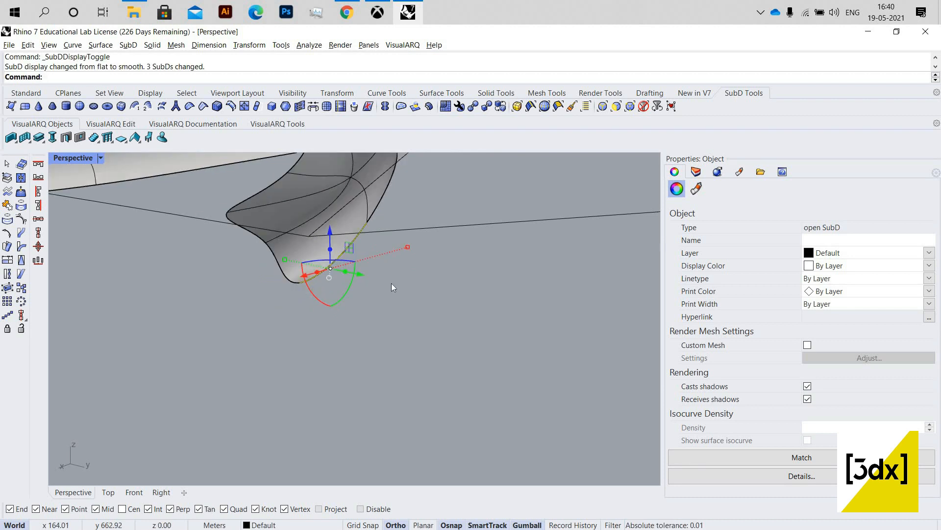
{"action": "key", "text": "ctrl+z"}
{"action": "scroll", "coordinate": [382, 320], "scroll_direction": "down", "scroll_amount": 9}
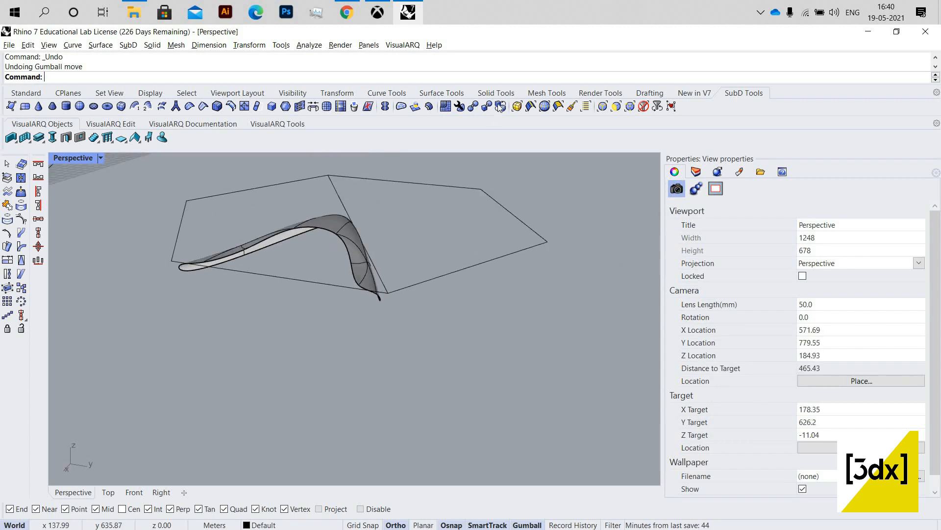
Step: Switch the SubDs to flat display and restore the copied hexagon's diagonal line
{"action": "key", "text": "Tab"}
{"action": "scroll", "coordinate": [398, 323], "scroll_direction": "up", "scroll_amount": 6}
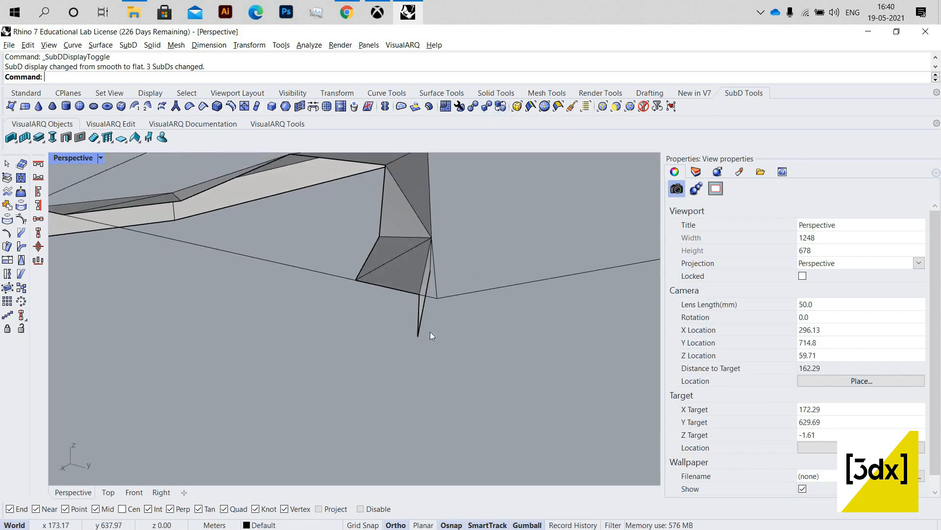
{"action": "key", "text": "ctrl+y"}
{"action": "scroll", "coordinate": [423, 327], "scroll_direction": "up", "scroll_amount": 1}
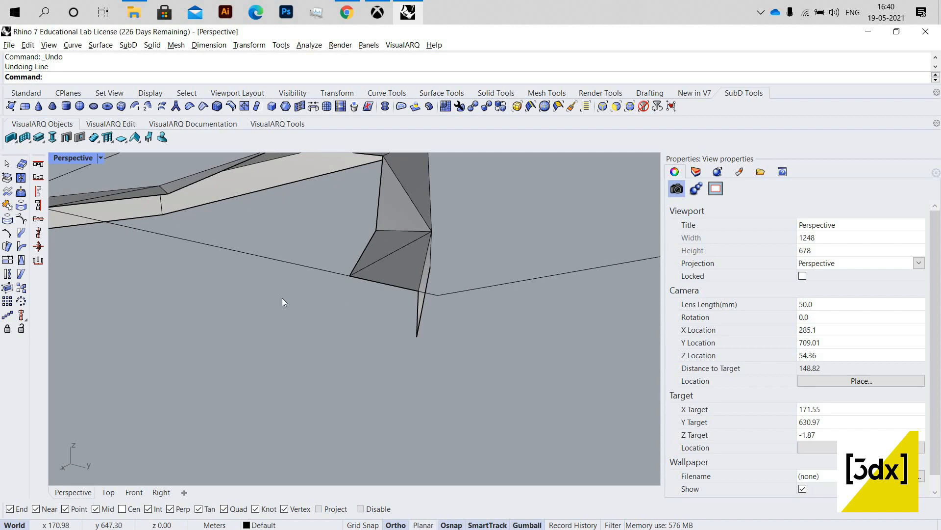
{"action": "right_click_drag", "start_coordinate": [269, 300], "coordinate": [204, 340], "text": "shift"}
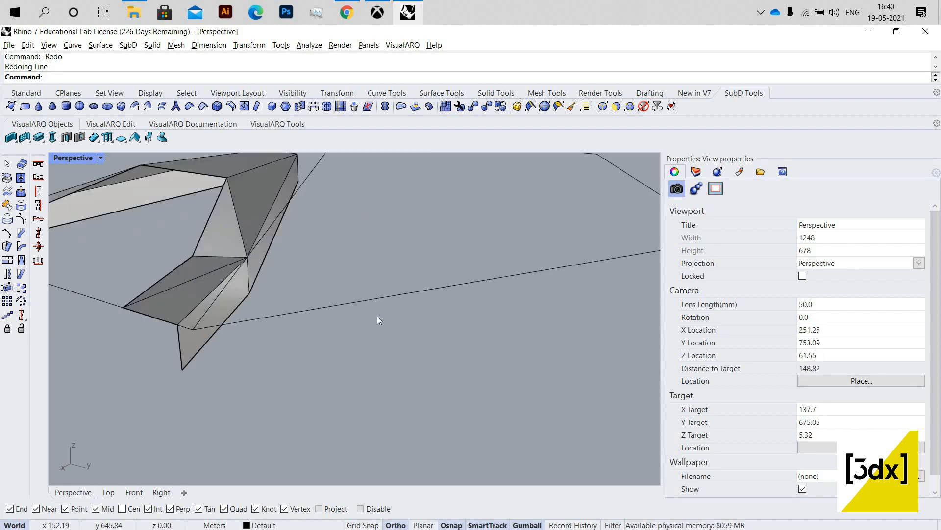
Step: Shift the lower skirt edge at the arm's positive-Y foot slightly along Y with the gumball
{"action": "left_click", "coordinate": [241, 290]}
{"action": "scroll", "coordinate": [314, 324], "scroll_direction": "down", "scroll_amount": 9}
{"action": "mouse_move", "coordinate": [314, 322]}
{"action": "right_mouse_down"}
{"action": "mouse_move", "coordinate": [329, 337]}
{"action": "mouse_move", "coordinate": [308, 334]}
{"action": "right_mouse_up"}
{"action": "scroll", "coordinate": [318, 334], "scroll_direction": "up", "scroll_amount": 9}
{"action": "key", "text": "Escape"}
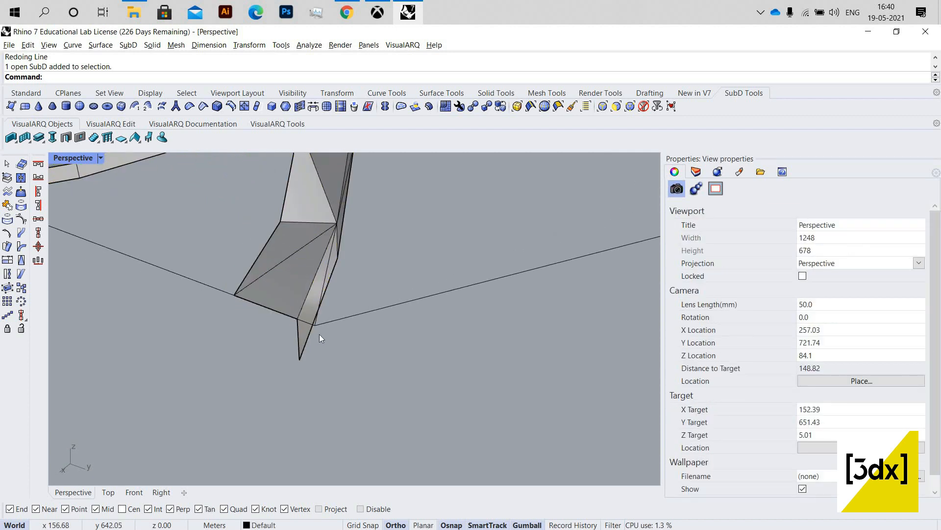
{"action": "left_click", "coordinate": [310, 333], "text": "ctrl+shift"}
{"action": "left_click_drag", "start_coordinate": [342, 312], "coordinate": [340, 307]}
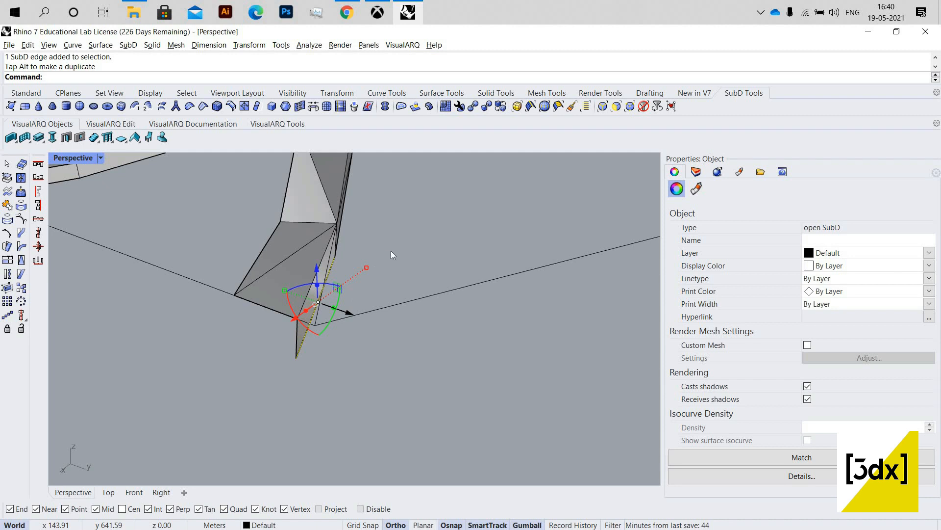
{"action": "key", "text": "Escape"}
Step: Shift the lower skirt edge at the arm's negative-Y foot slightly in positive Y with the gumball
{"action": "right_click_drag", "start_coordinate": [314, 272], "coordinate": [328, 310]}
{"action": "scroll", "coordinate": [328, 310], "scroll_direction": "down", "scroll_amount": 8}
{"action": "scroll", "coordinate": [328, 310], "scroll_direction": "up", "scroll_amount": 12}
{"action": "scroll", "coordinate": [406, 290], "scroll_direction": "up", "scroll_amount": 10}
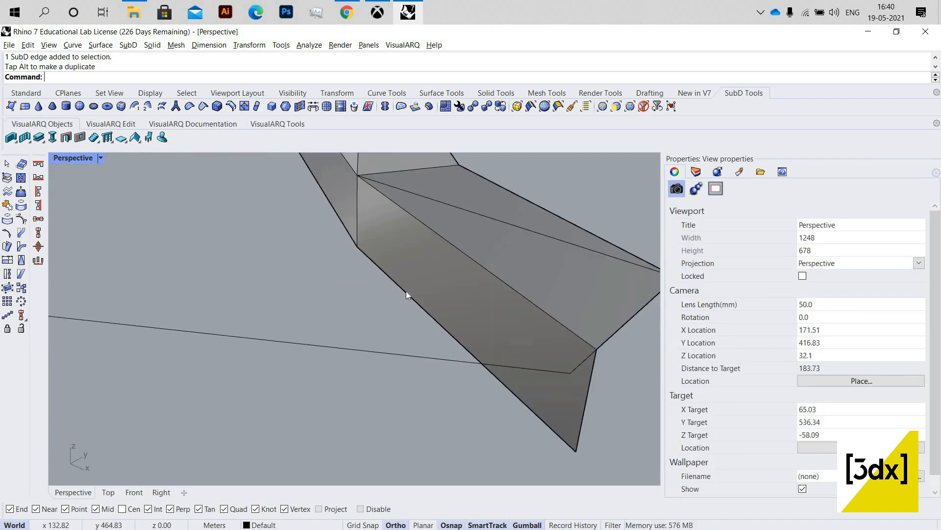
{"action": "left_click", "coordinate": [439, 313], "text": "ctrl+shift"}
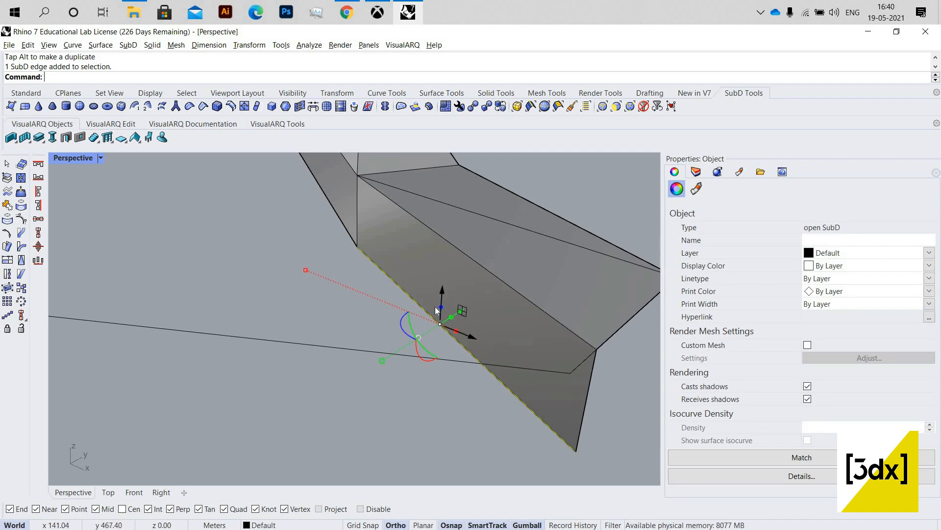
{"action": "scroll", "coordinate": [438, 315], "scroll_direction": "down", "scroll_amount": 10}
{"action": "scroll", "coordinate": [439, 314], "scroll_direction": "up", "scroll_amount": 15}
{"action": "left_click_drag", "start_coordinate": [365, 355], "coordinate": [393, 342]}
{"action": "scroll", "coordinate": [393, 343], "scroll_direction": "down", "scroll_amount": 5}
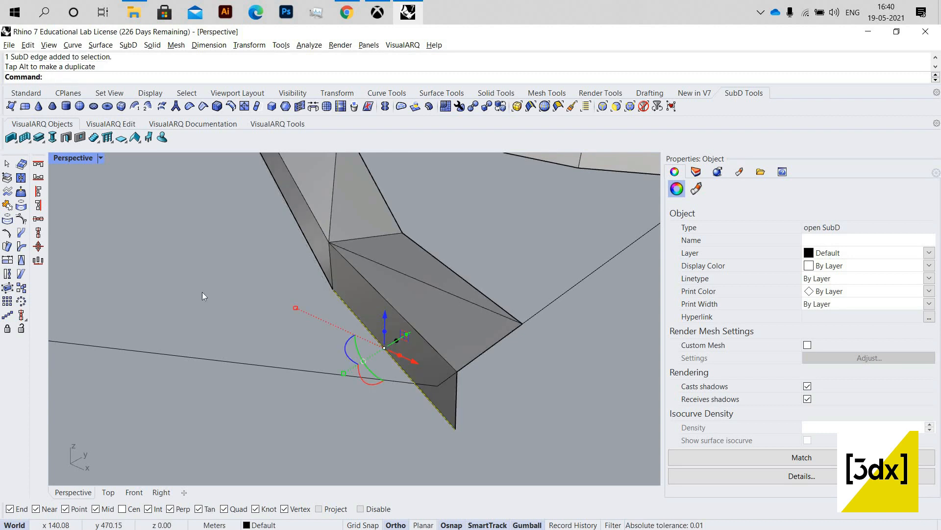
{"action": "left_click", "coordinate": [211, 279]}
Step: Inspect the arm's shifted skirt edges relative to the hexagon from several angles
{"action": "scroll", "coordinate": [216, 271], "scroll_direction": "down", "scroll_amount": 13}
{"action": "right_click_drag", "start_coordinate": [375, 243], "coordinate": [217, 257]}
{"action": "scroll", "coordinate": [291, 274], "scroll_direction": "up", "scroll_amount": 12}
{"action": "right_click_drag", "start_coordinate": [293, 293], "coordinate": [169, 294]}
{"action": "scroll", "coordinate": [246, 267], "scroll_direction": "down", "scroll_amount": 11}
{"action": "scroll", "coordinate": [326, 266], "scroll_direction": "up", "scroll_amount": 9}
{"action": "key", "text": "ctrl+y"}
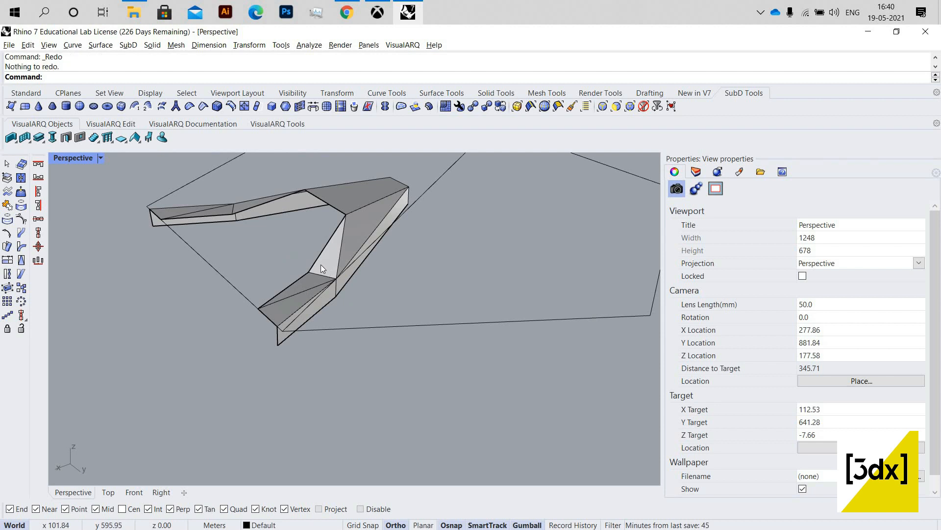
{"action": "scroll", "coordinate": [313, 278], "scroll_direction": "down", "scroll_amount": 9}
{"action": "right_click_drag", "start_coordinate": [294, 279], "coordinate": [314, 289]}
{"action": "scroll", "coordinate": [338, 304], "scroll_direction": "up", "scroll_amount": 11}
Step: Move the upper skirt edge between the roof peak and the positive-Y foot 1 m in negative Y
{"action": "left_click", "coordinate": [385, 338]}
{"action": "key", "text": "Escape"}
{"action": "right_click_drag", "start_coordinate": [385, 342], "coordinate": [393, 363]}
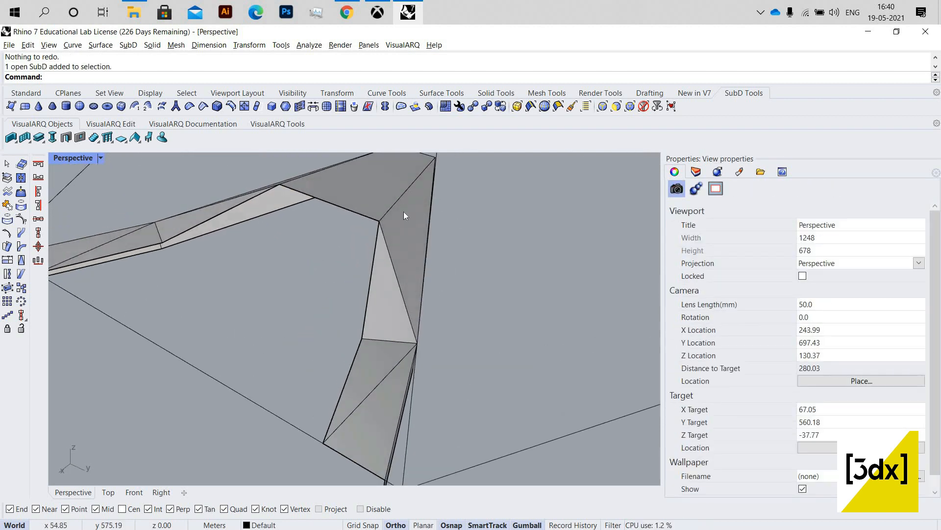
{"action": "scroll", "coordinate": [405, 213], "scroll_direction": "up", "scroll_amount": 5}
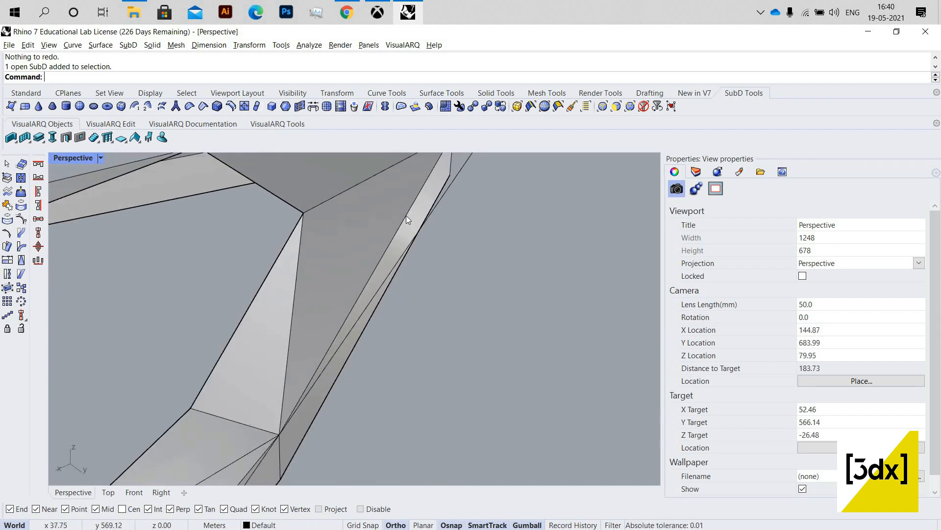
{"action": "left_click", "coordinate": [386, 243], "text": "ctrl+shift"}
{"action": "left_click_drag", "start_coordinate": [401, 261], "coordinate": [392, 256]}
{"action": "type", "text": "1"}
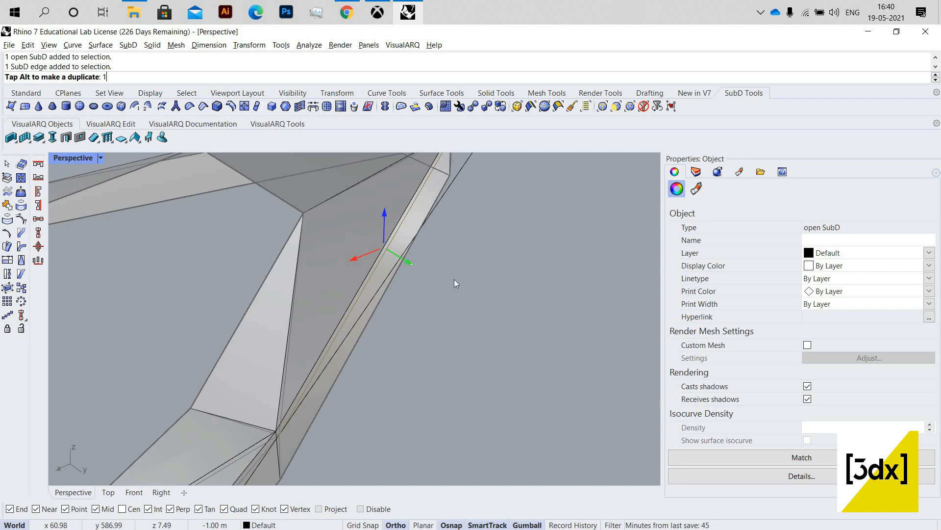
{"action": "key", "text": "Return"}
{"action": "left_click", "coordinate": [454, 242]}
Step: Move the matching upper skirt edge on the arm's negative-Y side 1 m along Y
{"action": "scroll", "coordinate": [554, 282], "scroll_direction": "down", "scroll_amount": 10}
{"action": "right_click_drag", "start_coordinate": [567, 282], "coordinate": [298, 303]}
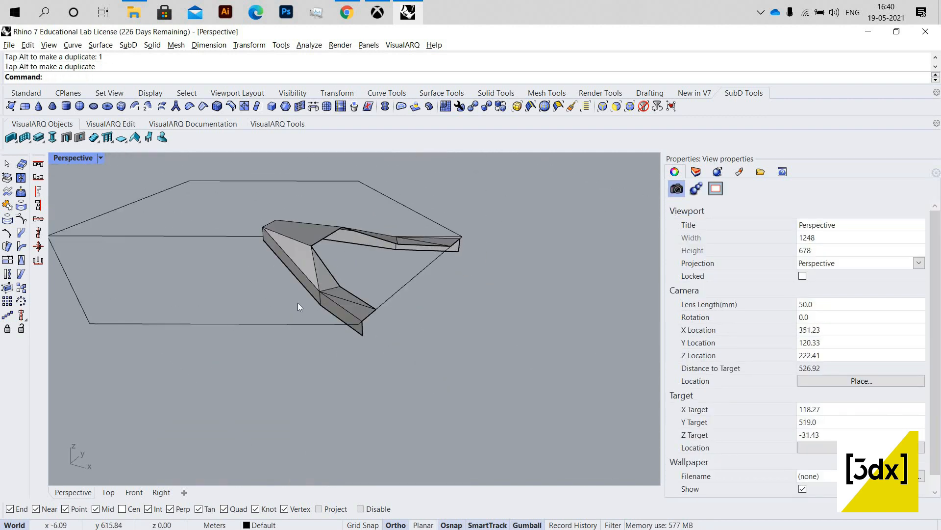
{"action": "scroll", "coordinate": [298, 302], "scroll_direction": "up", "scroll_amount": 5}
{"action": "left_click", "coordinate": [299, 301], "text": "ctrl+shift"}
{"action": "left_click_drag", "start_coordinate": [316, 288], "coordinate": [383, 310]}
{"action": "type", "text": "1"}
{"action": "key", "text": "Return"}
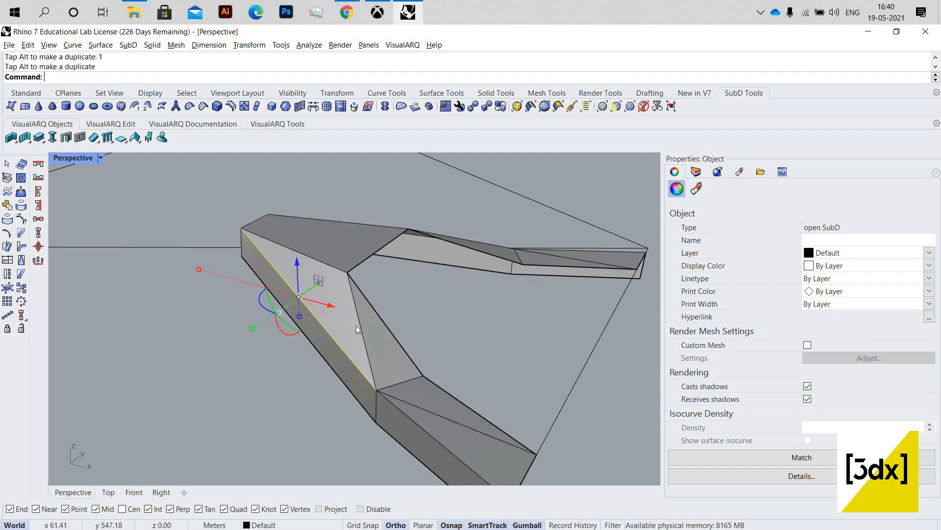
{"action": "left_click", "coordinate": [213, 320]}
Step: Return the SubDs to smooth display and turn on the control points of the arm SubD
{"action": "scroll", "coordinate": [265, 318], "scroll_direction": "down", "scroll_amount": 10}
{"action": "right_click_drag", "start_coordinate": [365, 316], "coordinate": [264, 329]}
{"action": "scroll", "coordinate": [264, 329], "scroll_direction": "down", "scroll_amount": 7}
{"action": "scroll", "coordinate": [258, 288], "scroll_direction": "up", "scroll_amount": 10}
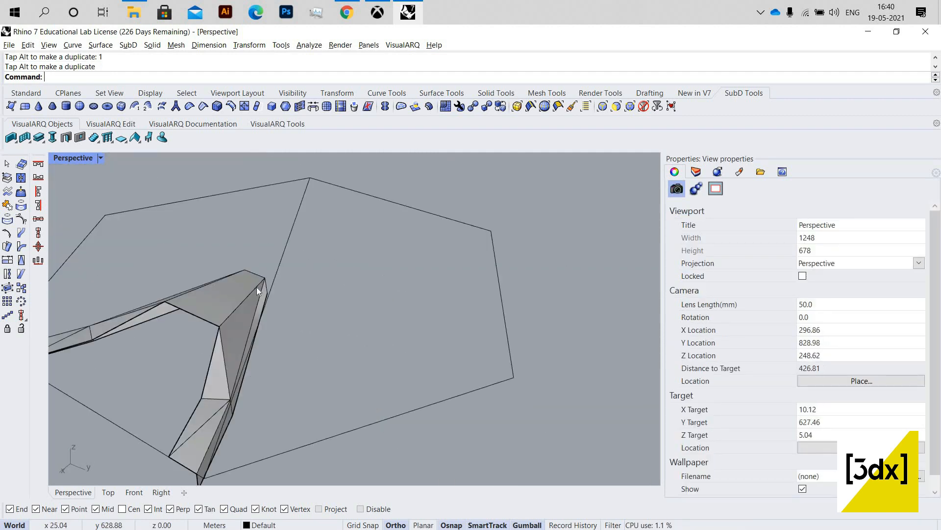
{"action": "left_click", "coordinate": [257, 288]}
{"action": "left_click", "coordinate": [257, 289]}
{"action": "right_click_drag", "start_coordinate": [258, 289], "coordinate": [294, 277]}
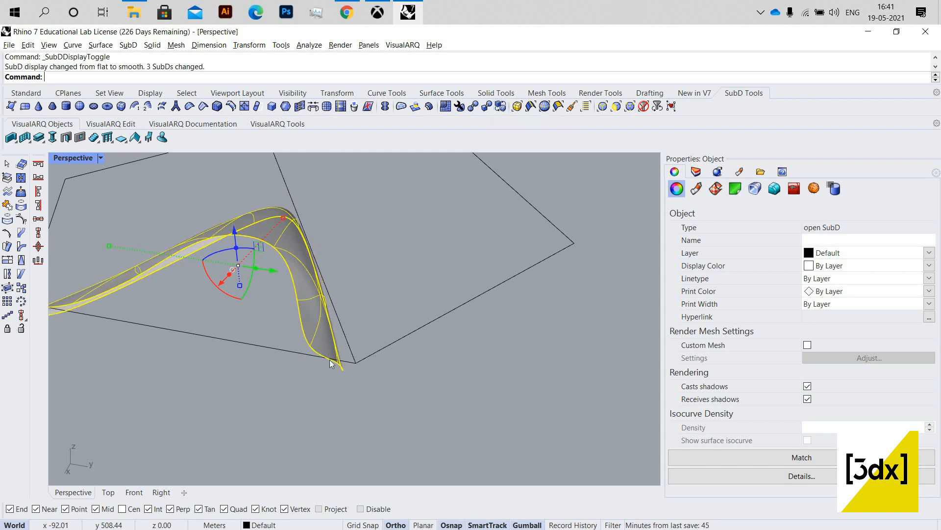
{"action": "scroll", "coordinate": [343, 365], "scroll_direction": "down", "scroll_amount": 7}
{"action": "right_click_drag", "start_coordinate": [345, 366], "coordinate": [360, 392]}
{"action": "scroll", "coordinate": [361, 392], "scroll_direction": "up", "scroll_amount": 13}
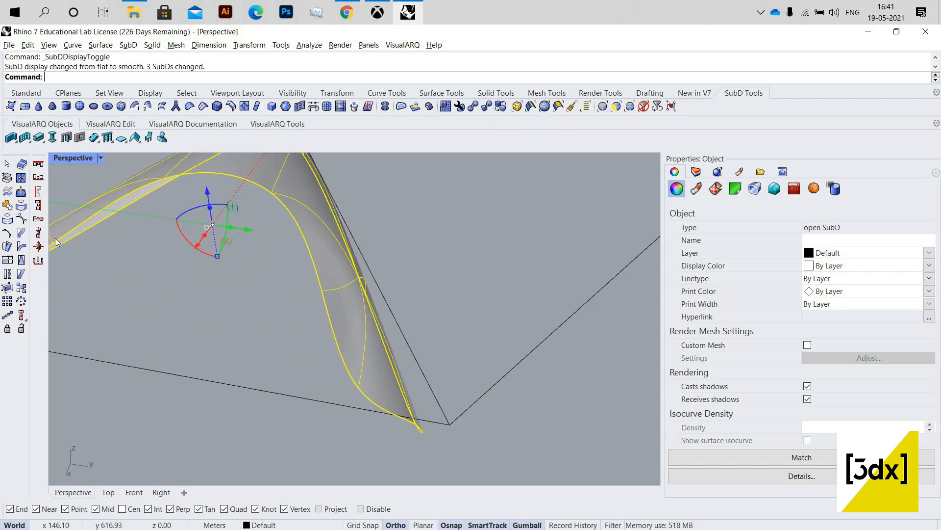
{"action": "key", "text": "F10"}
{"action": "scroll", "coordinate": [376, 398], "scroll_direction": "down", "scroll_amount": 5}
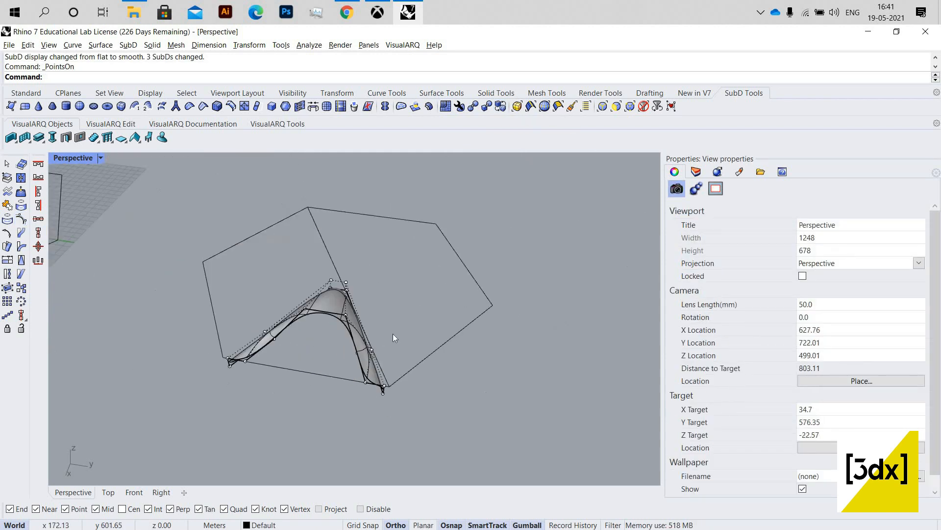
{"action": "scroll", "coordinate": [393, 334], "scroll_direction": "up", "scroll_amount": 5}
Step: Move the inner SubD control point at the positive-Y foot 5 m with the gumball
{"action": "left_click", "coordinate": [389, 334]}
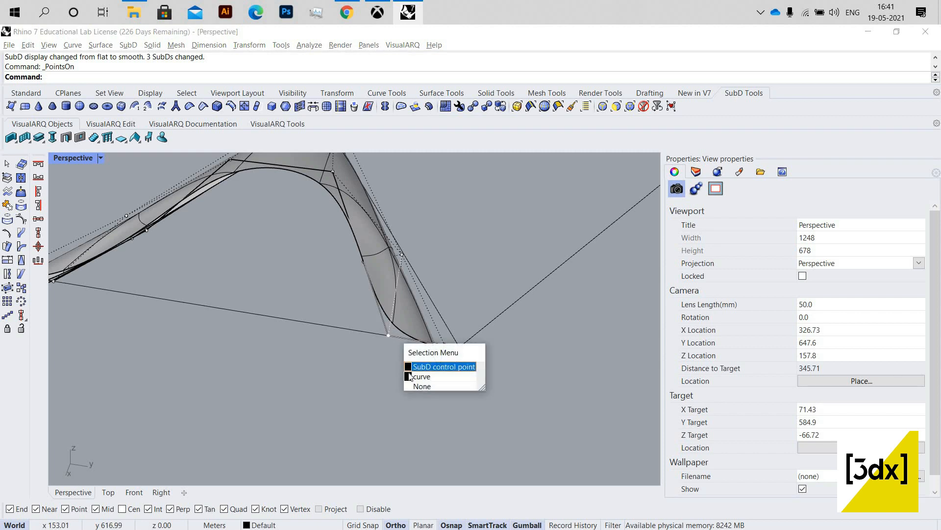
{"action": "left_click", "coordinate": [439, 366]}
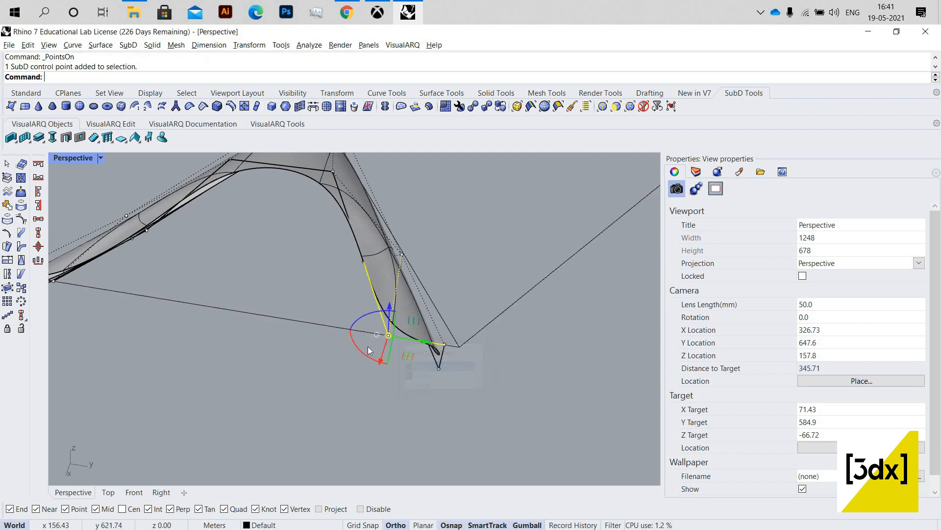
{"action": "scroll", "coordinate": [368, 345], "scroll_direction": "up", "scroll_amount": 3}
{"action": "mouse_move", "coordinate": [372, 347]}
{"action": "left_mouse_down"}
{"action": "mouse_move", "coordinate": [363, 370]}
{"action": "mouse_move", "coordinate": [399, 347]}
{"action": "mouse_move", "coordinate": [386, 350]}
{"action": "left_mouse_up"}
{"action": "key", "text": "Return"}
{"action": "type", "text": "5"}
{"action": "key", "text": "Return"}
{"action": "left_click", "coordinate": [507, 414]}
{"action": "scroll", "coordinate": [501, 424], "scroll_direction": "down", "scroll_amount": 12}
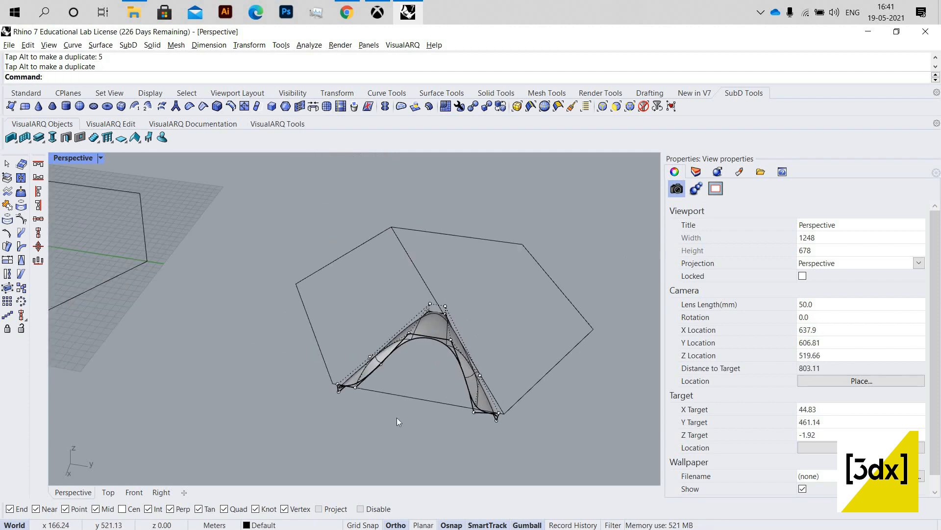
Step: Move the matching inner control point at the negative-Y foot 5 m and turn off the control points
{"action": "scroll", "coordinate": [276, 337], "scroll_direction": "up", "scroll_amount": 8}
{"action": "left_click", "coordinate": [279, 341]}
{"action": "left_click", "coordinate": [278, 340]}
{"action": "left_click_drag", "start_coordinate": [256, 366], "coordinate": [252, 377]}
{"action": "left_click_drag", "start_coordinate": [319, 355], "coordinate": [343, 379]}
{"action": "key", "text": "Return"}
{"action": "key", "text": "Escape"}
{"action": "key", "text": "Escape"}
{"action": "scroll", "coordinate": [430, 416], "scroll_direction": "down", "scroll_amount": 10}
{"action": "scroll", "coordinate": [449, 347], "scroll_direction": "up", "scroll_amount": 10}
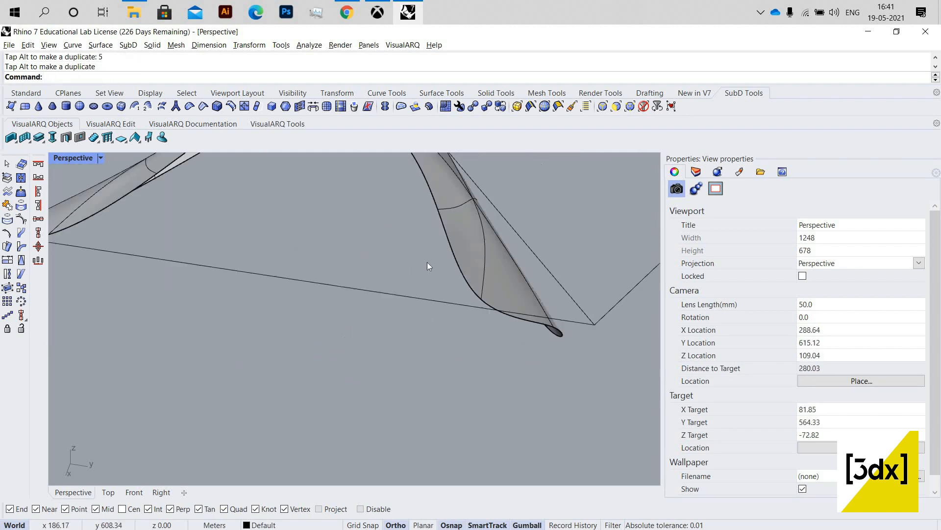
Step: Select the reshaped arm SubD
{"action": "scroll", "coordinate": [448, 339], "scroll_direction": "down", "scroll_amount": 8}
{"action": "left_click", "coordinate": [444, 311]}
{"action": "scroll", "coordinate": [524, 322], "scroll_direction": "up", "scroll_amount": 7}
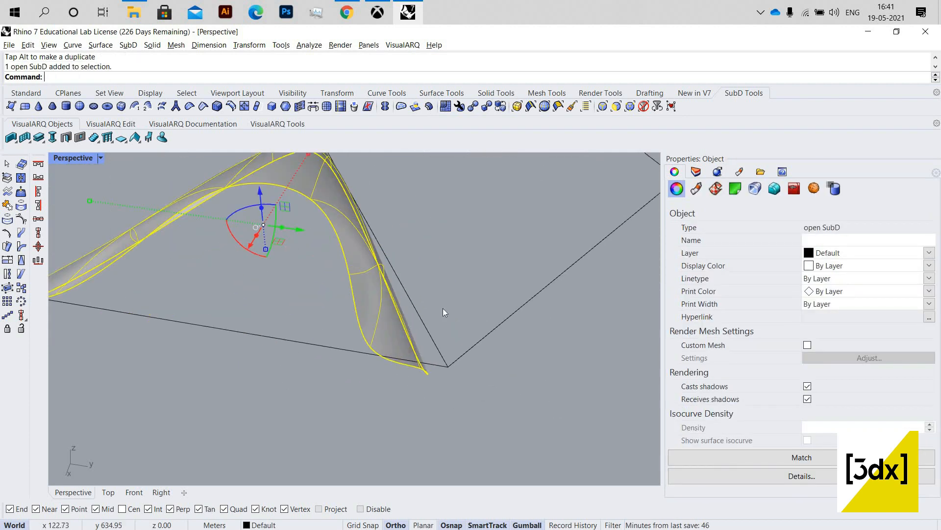
{"action": "type", "text": "ar"}
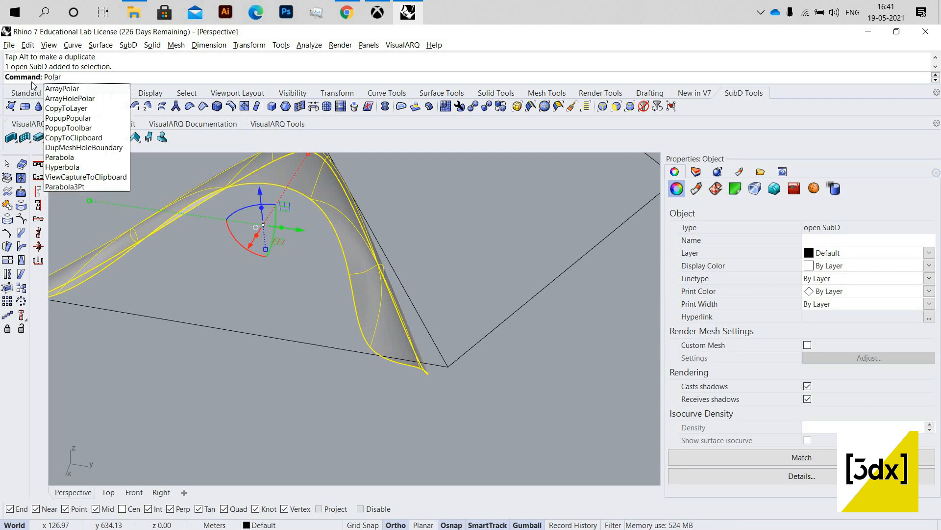
{"action": "left_click", "coordinate": [63, 89]}
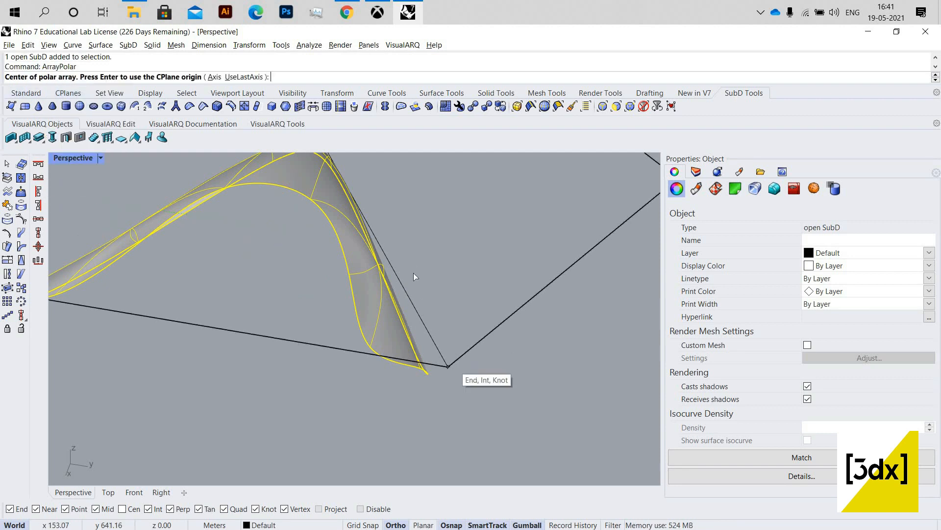
{"action": "left_click", "coordinate": [448, 366]}
{"action": "scroll", "coordinate": [410, 296], "scroll_direction": "down", "scroll_amount": 5}
{"action": "scroll", "coordinate": [411, 293], "scroll_direction": "up", "scroll_amount": 5}
{"action": "key", "text": "Escape"}
Step: Polar-array the arm SubD around the hexagon's centre on the diagonal, with 6 items over 360 degrees
{"action": "key", "text": "Return"}
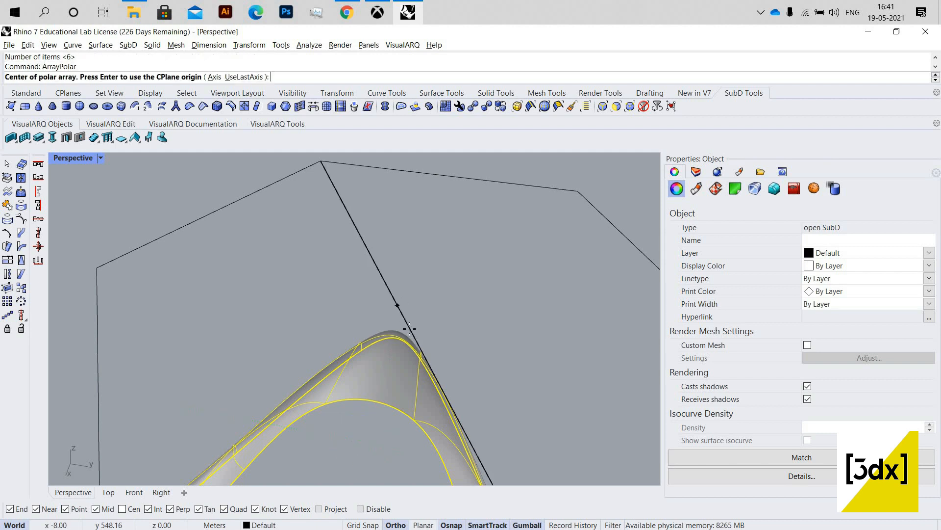
{"action": "left_click", "coordinate": [402, 315]}
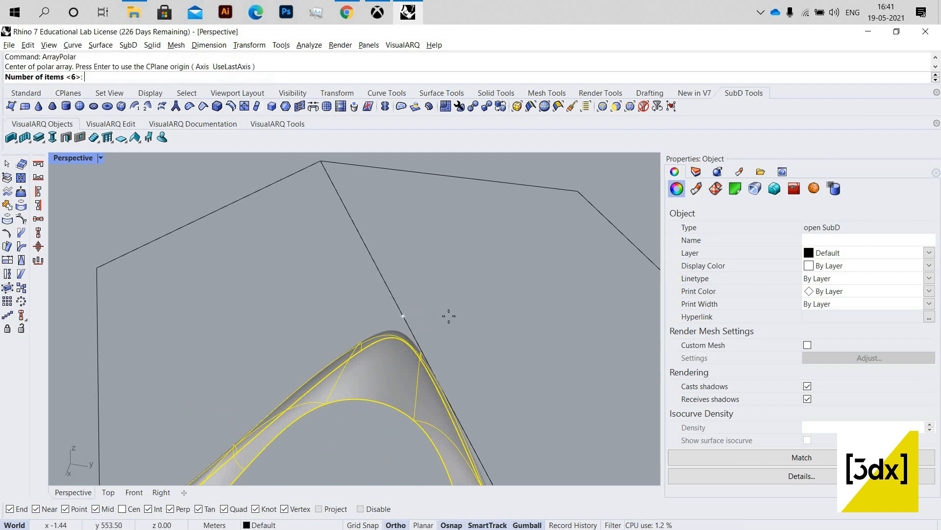
{"action": "scroll", "coordinate": [456, 304], "scroll_direction": "down", "scroll_amount": 7}
{"action": "key", "text": "Return"}
{"action": "scroll", "coordinate": [473, 282], "scroll_direction": "up", "scroll_amount": 5}
{"action": "key", "text": "Return"}
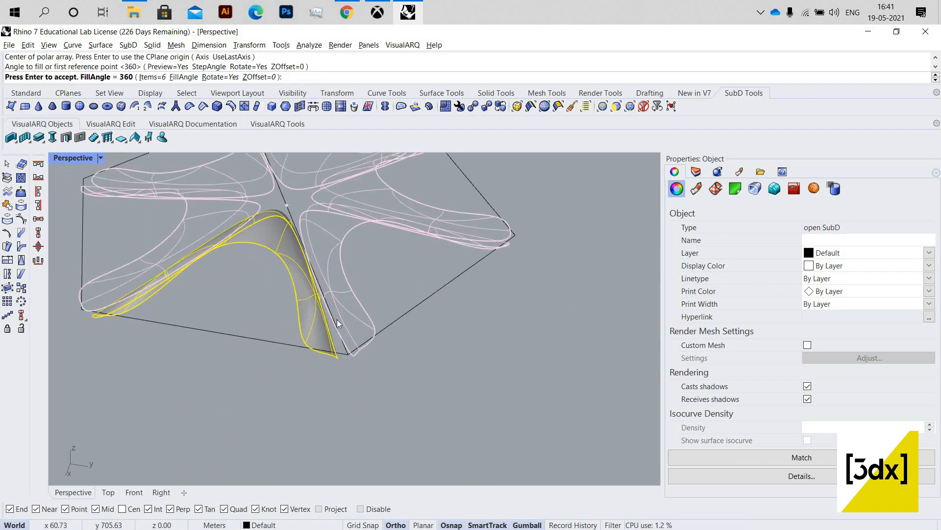
{"action": "key", "text": "Return"}
Step: Examine neighbouring arms of the array in turn and check the Beijing Daxing International Airport reference image in Chrome
{"action": "scroll", "coordinate": [424, 292], "scroll_direction": "down", "scroll_amount": 6}
{"action": "right_click_drag", "start_coordinate": [424, 292], "coordinate": [349, 362]}
{"action": "scroll", "coordinate": [361, 291], "scroll_direction": "up", "scroll_amount": 6}
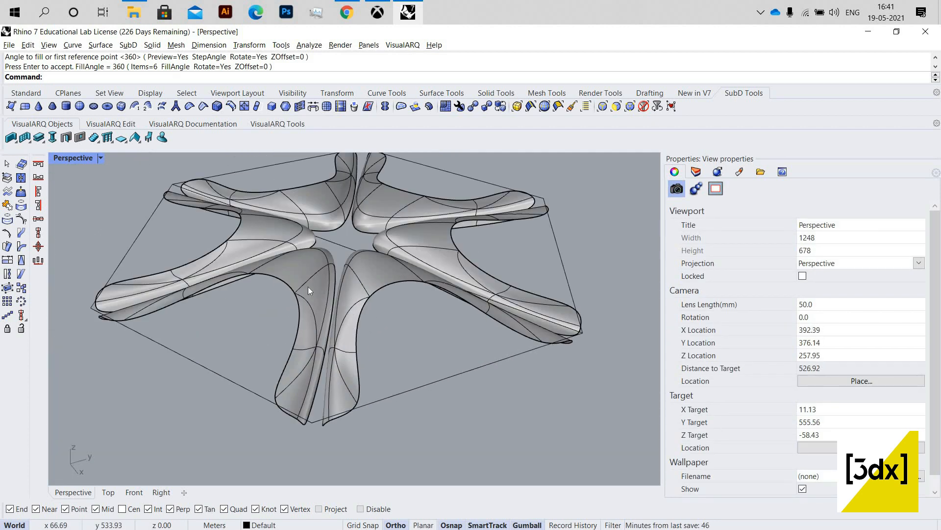
{"action": "left_click", "coordinate": [354, 281]}
{"action": "left_click", "coordinate": [314, 287]}
{"action": "left_click", "coordinate": [354, 281]}
{"action": "left_click", "coordinate": [308, 282]}
{"action": "left_click", "coordinate": [354, 281]}
{"action": "left_click", "coordinate": [307, 281]}
{"action": "left_click", "coordinate": [348, 14]}
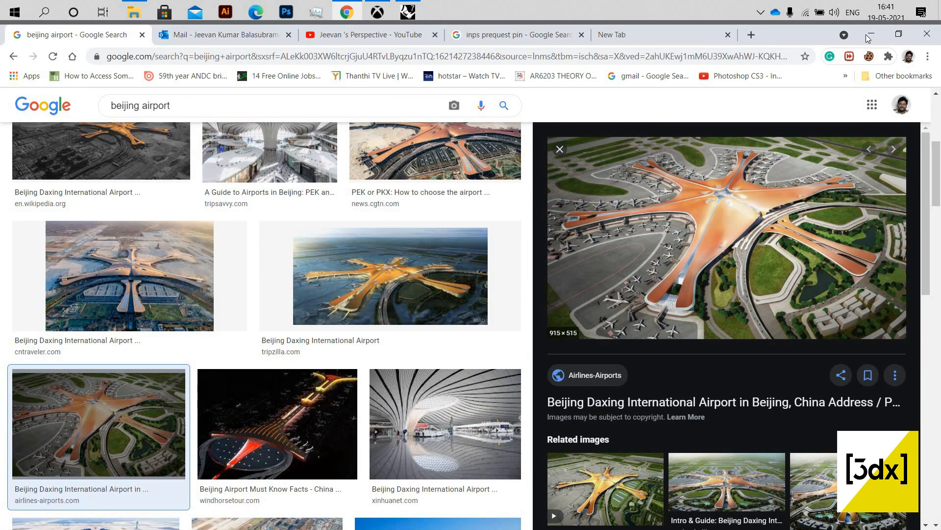
{"action": "left_click", "coordinate": [871, 34]}
Step: Deselect the arms and inspect the gap between two adjacent arms from the centre to their feet
{"action": "scroll", "coordinate": [357, 322], "scroll_direction": "down", "scroll_amount": 6}
{"action": "right_click_drag", "start_coordinate": [357, 323], "coordinate": [290, 338]}
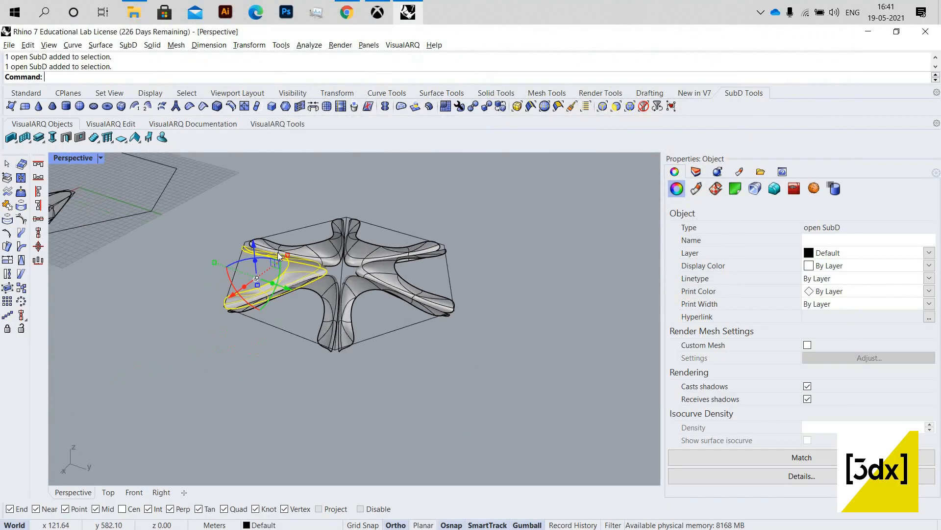
{"action": "left_click", "coordinate": [263, 344]}
{"action": "scroll", "coordinate": [291, 310], "scroll_direction": "up", "scroll_amount": 6}
{"action": "scroll", "coordinate": [290, 311], "scroll_direction": "down", "scroll_amount": 4}
{"action": "scroll", "coordinate": [343, 281], "scroll_direction": "up", "scroll_amount": 2}
{"action": "right_click_drag", "start_coordinate": [397, 341], "coordinate": [355, 366]}
{"action": "scroll", "coordinate": [356, 366], "scroll_direction": "up", "scroll_amount": 4}
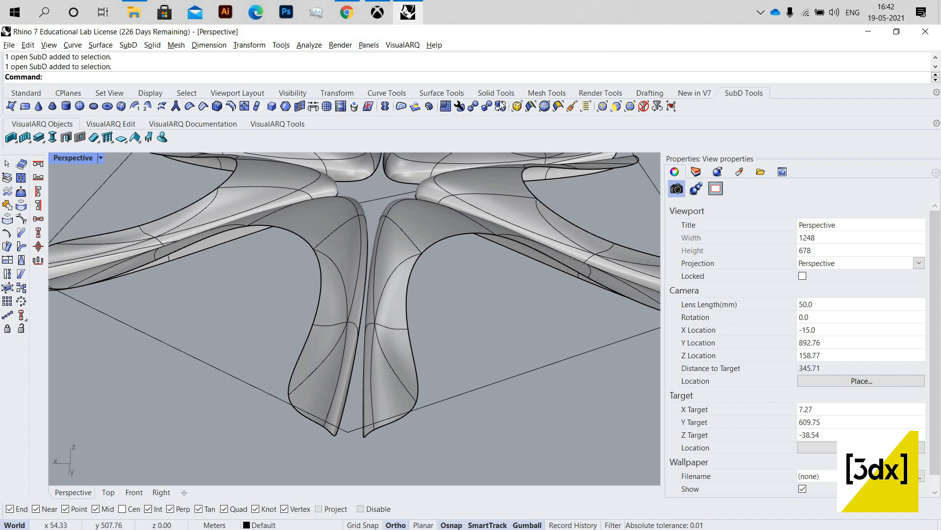
Step: Switch the SubD display from smooth to flat and view the feet of two adjacent arms
{"action": "scroll", "coordinate": [384, 335], "scroll_direction": "down", "scroll_amount": 6}
{"action": "right_click_drag", "start_coordinate": [375, 334], "coordinate": [368, 358]}
{"action": "scroll", "coordinate": [368, 359], "scroll_direction": "up", "scroll_amount": 10}
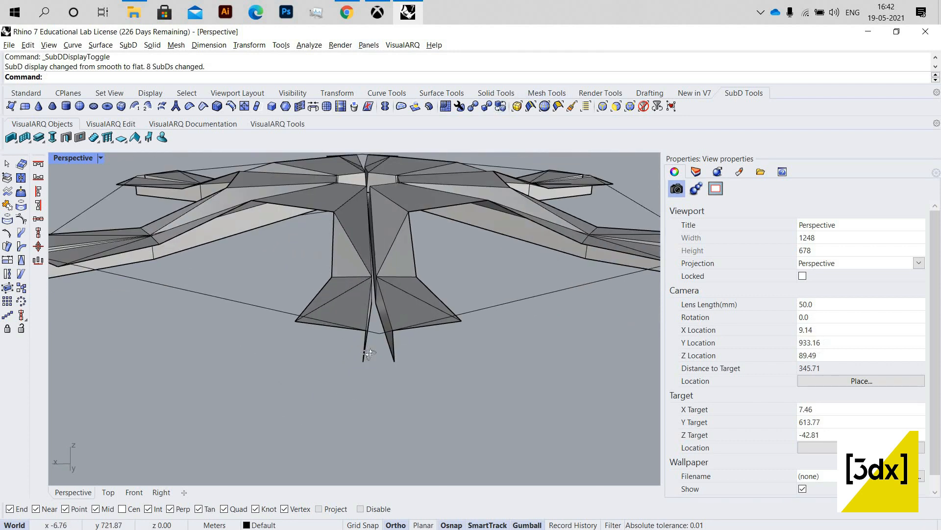
{"action": "scroll", "coordinate": [378, 392], "scroll_direction": "up", "scroll_amount": 2}
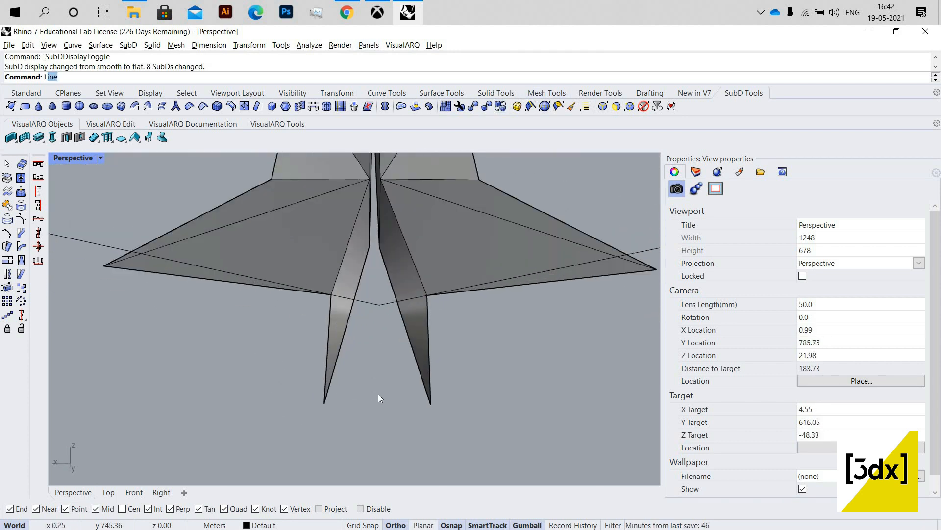
Step: Draw a line across the gap between the lowest tips of the two adjacent feet
{"action": "type", "text": "L"}
{"action": "key", "text": "Return"}
{"action": "left_click", "coordinate": [327, 410]}
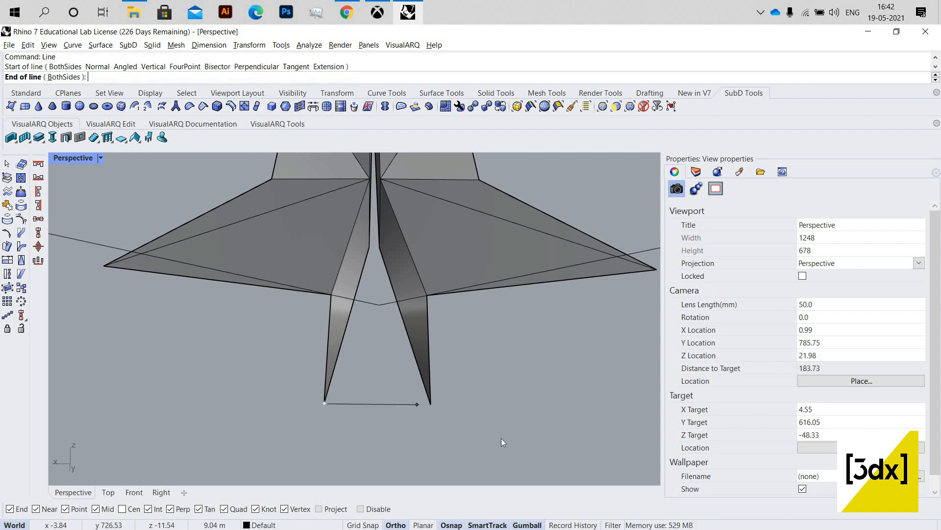
{"action": "left_click", "coordinate": [431, 409]}
Step: Undo the line between the feet and the polar array of the arm
{"action": "scroll", "coordinate": [503, 422], "scroll_direction": "down", "scroll_amount": 12}
{"action": "right_click_drag", "start_coordinate": [380, 339], "coordinate": [219, 326]}
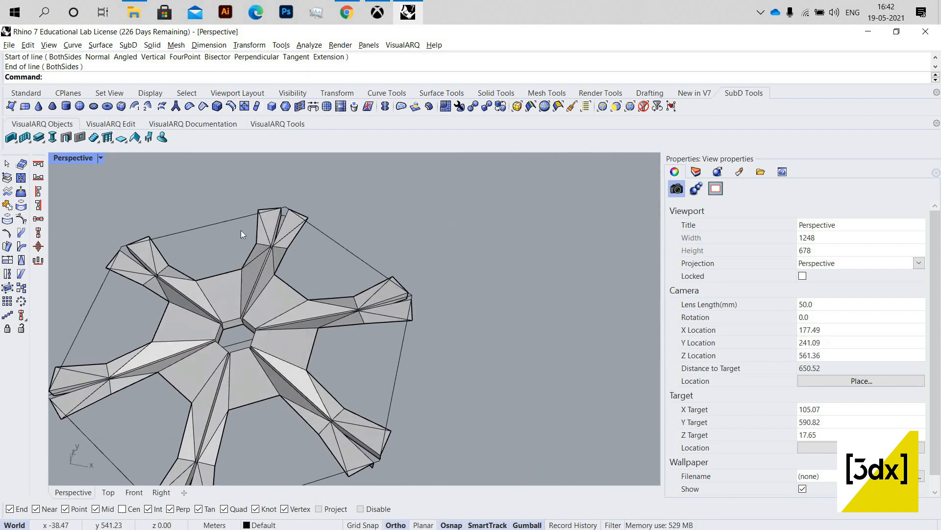
{"action": "scroll", "coordinate": [251, 324], "scroll_direction": "up", "scroll_amount": 20}
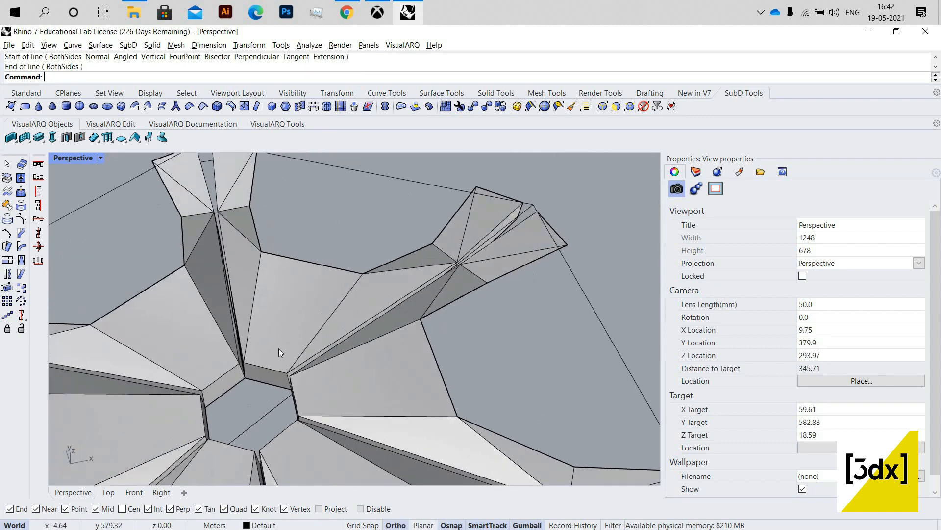
{"action": "scroll", "coordinate": [293, 326], "scroll_direction": "down", "scroll_amount": 6}
{"action": "right_click_drag", "start_coordinate": [286, 322], "coordinate": [429, 310]}
{"action": "scroll", "coordinate": [223, 315], "scroll_direction": "down", "scroll_amount": 8}
{"action": "scroll", "coordinate": [223, 311], "scroll_direction": "down", "scroll_amount": 6}
{"action": "key", "text": "ctrl+z"}
{"action": "key", "text": "ctrl+z"}
Step: Move the lower side edge between the arm's centre and foot 1 m horizontally inward
{"action": "scroll", "coordinate": [373, 312], "scroll_direction": "up", "scroll_amount": 8}
{"action": "right_click_drag", "start_coordinate": [369, 324], "coordinate": [302, 300]}
{"action": "scroll", "coordinate": [302, 300], "scroll_direction": "down", "scroll_amount": 8}
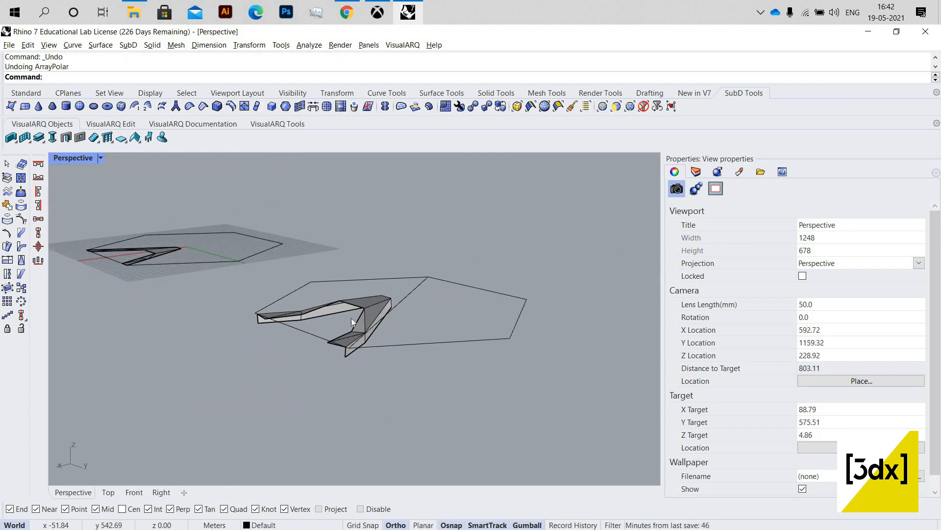
{"action": "scroll", "coordinate": [412, 305], "scroll_direction": "up", "scroll_amount": 10}
{"action": "scroll", "coordinate": [373, 318], "scroll_direction": "up", "scroll_amount": 6}
{"action": "scroll", "coordinate": [410, 351], "scroll_direction": "down", "scroll_amount": 5}
{"action": "right_click_drag", "start_coordinate": [407, 352], "coordinate": [399, 336]}
{"action": "scroll", "coordinate": [372, 418], "scroll_direction": "up", "scroll_amount": 5}
{"action": "scroll", "coordinate": [366, 358], "scroll_direction": "down", "scroll_amount": 5}
{"action": "scroll", "coordinate": [336, 330], "scroll_direction": "up", "scroll_amount": 5}
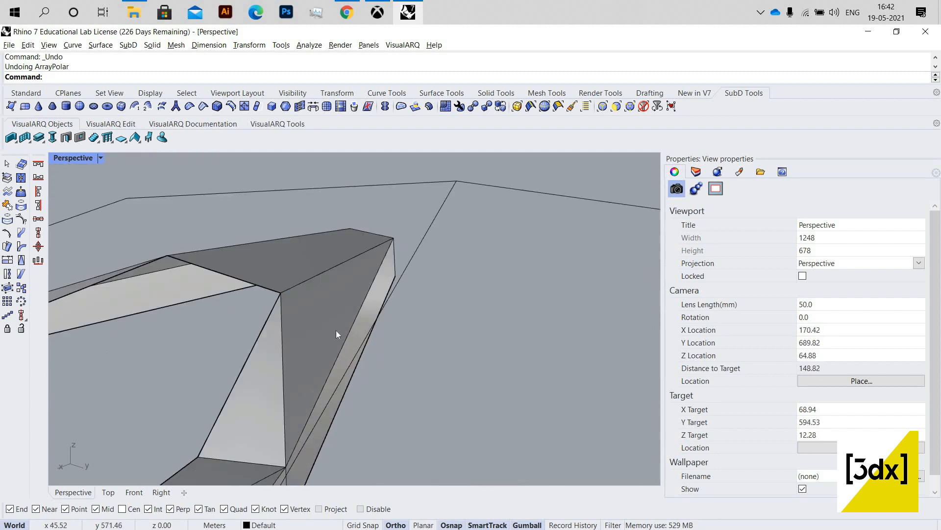
{"action": "scroll", "coordinate": [331, 329], "scroll_direction": "up", "scroll_amount": 2}
{"action": "left_click", "coordinate": [363, 318], "text": "ctrl+shift"}
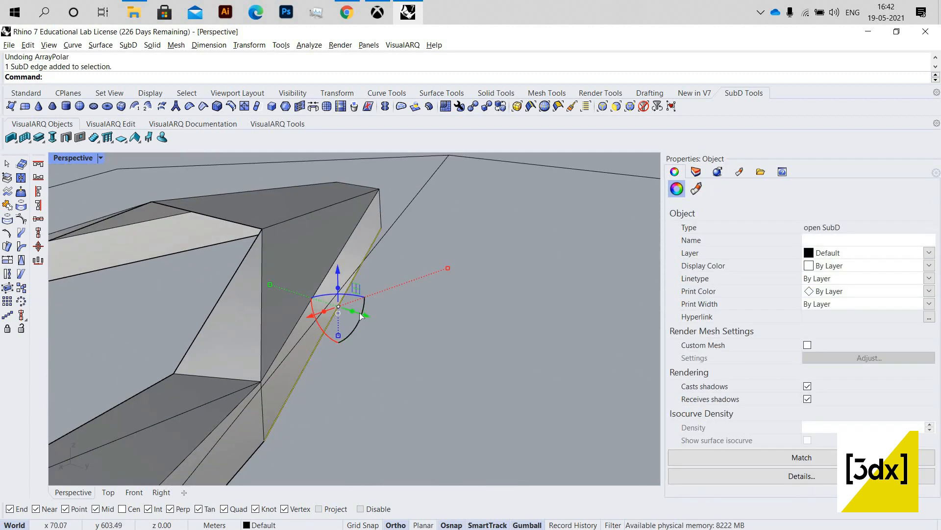
{"action": "left_click", "coordinate": [360, 316]}
{"action": "type", "text": "1"}
{"action": "key", "text": "Return"}
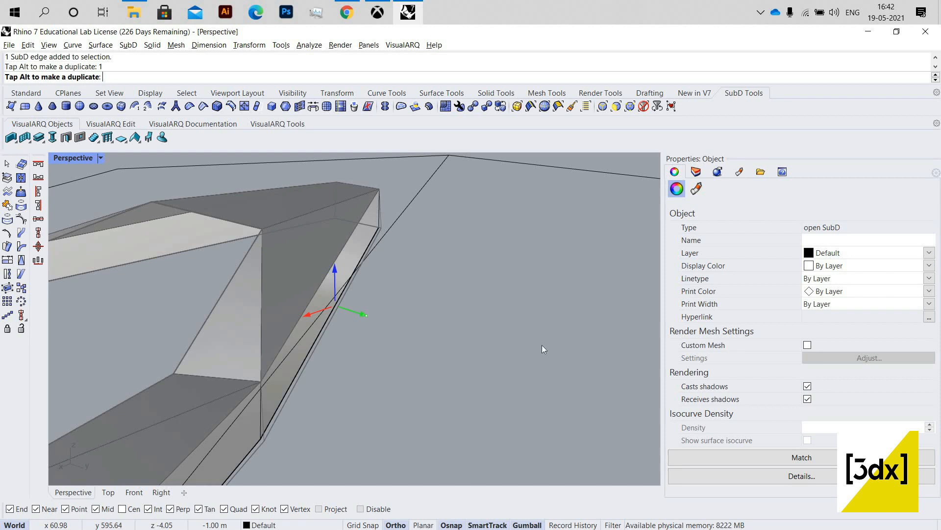
{"action": "left_click", "coordinate": [543, 346]}
Step: Move the matching lower side edge on the opposite side of the arm 1 m inward
{"action": "scroll", "coordinate": [534, 341], "scroll_direction": "down", "scroll_amount": 10}
{"action": "right_click_drag", "start_coordinate": [298, 298], "coordinate": [442, 295]}
{"action": "scroll", "coordinate": [314, 299], "scroll_direction": "up", "scroll_amount": 2}
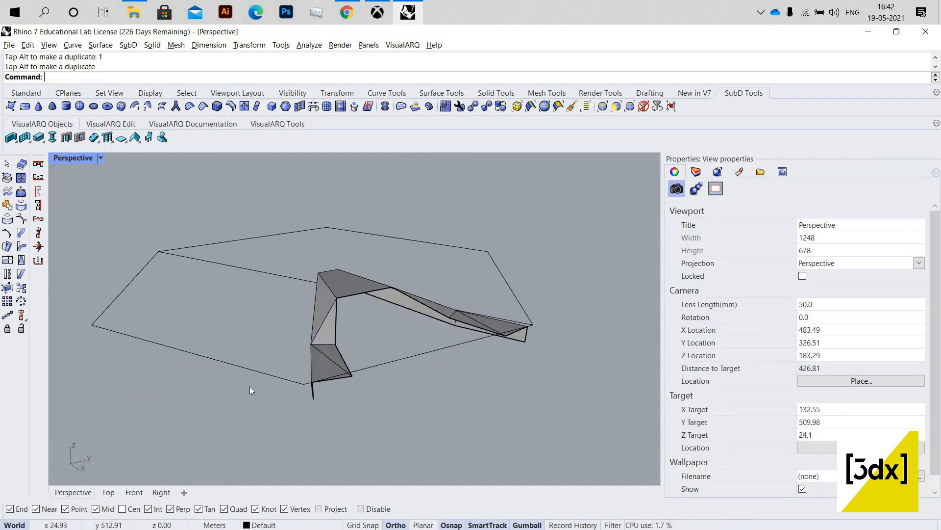
{"action": "scroll", "coordinate": [268, 384], "scroll_direction": "up", "scroll_amount": 4}
{"action": "left_click", "coordinate": [238, 377], "text": "ctrl+shift"}
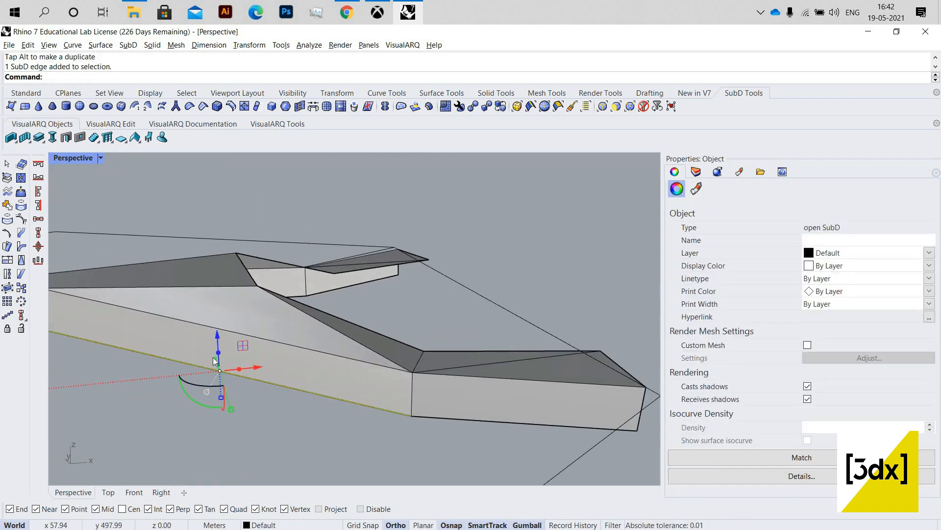
{"action": "left_click_drag", "start_coordinate": [212, 353], "coordinate": [214, 354]}
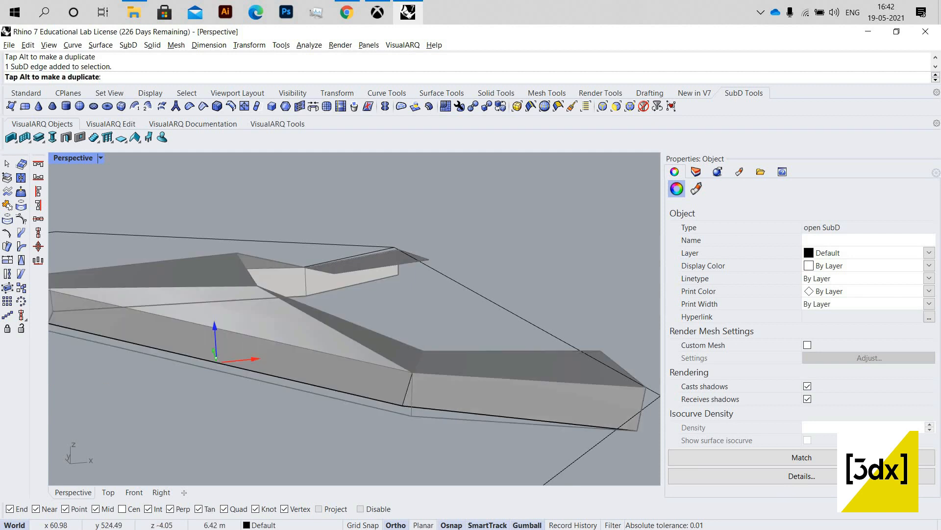
{"action": "type", "text": "1"}
{"action": "key", "text": "Return"}
{"action": "left_click", "coordinate": [408, 426]}
{"action": "right_click_drag", "start_coordinate": [408, 426], "coordinate": [349, 316]}
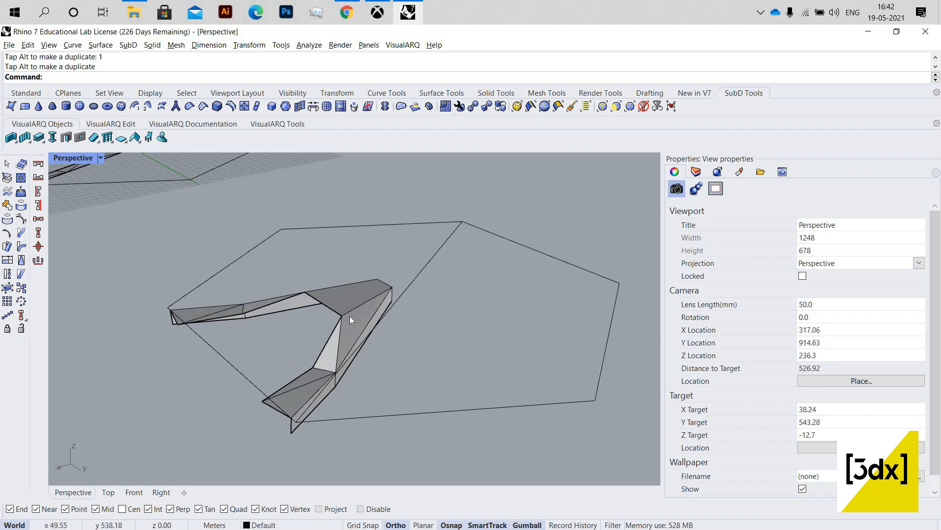
Step: Polar-array the adjusted arm SubD around the midpoint of the hexagon's diagonal, with 6 items over 360 degrees
{"action": "left_click", "coordinate": [349, 317]}
{"action": "type", "text": "Pol"}
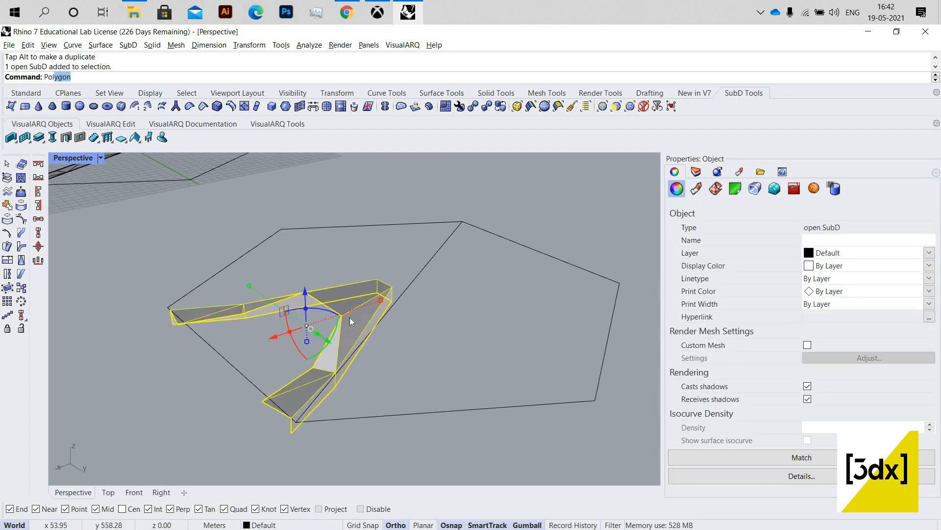
{"action": "type", "text": "ar"}
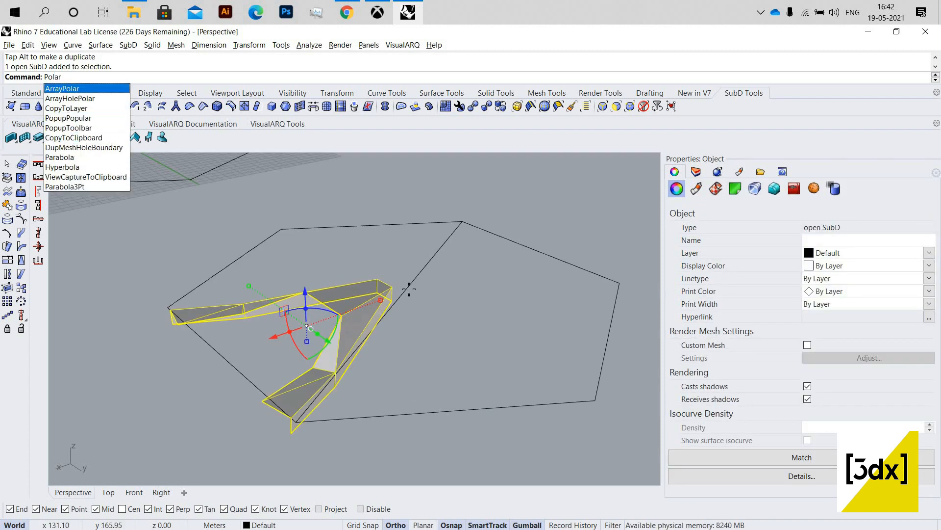
{"action": "key", "text": "Return"}
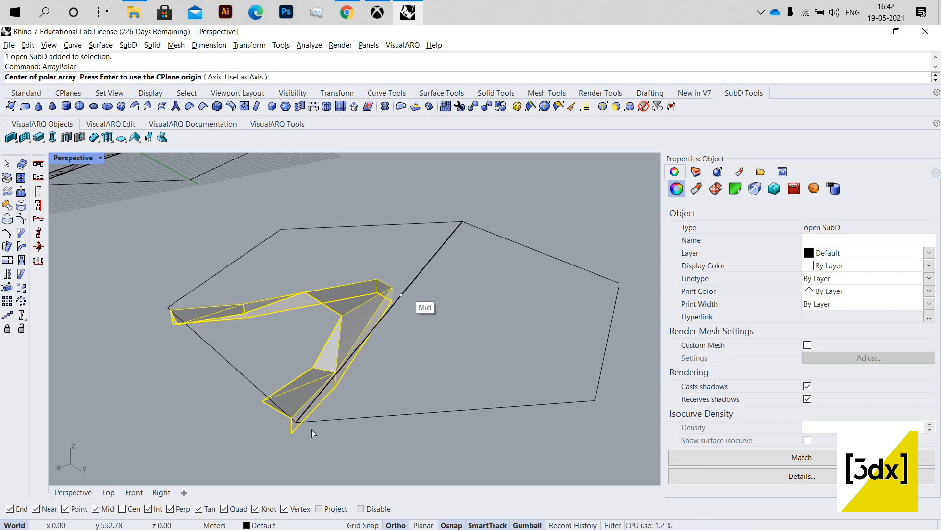
{"action": "left_click", "coordinate": [324, 419]}
{"action": "key", "text": "Return"}
{"action": "key", "text": "Return"}
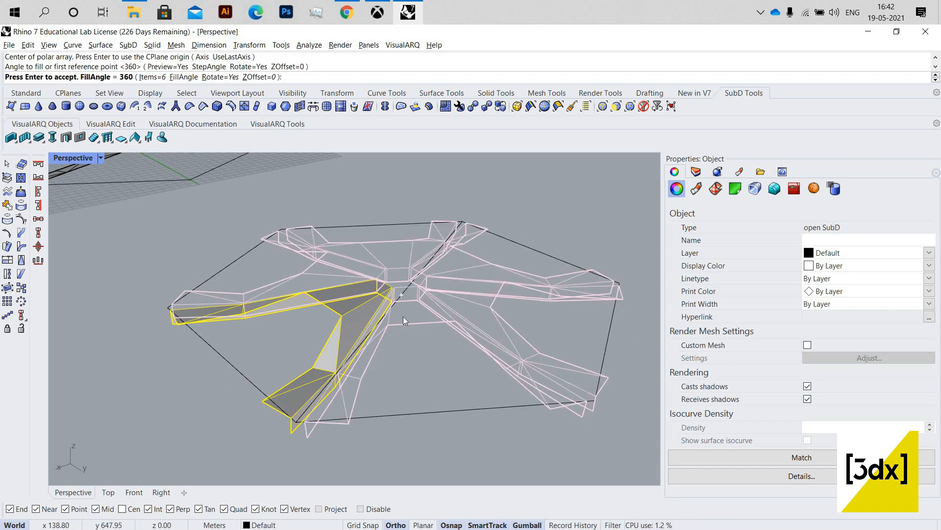
{"action": "key", "text": "Return"}
Step: Draw a line joining the lower corners of two adjacent arms across their gap at the central opening
{"action": "scroll", "coordinate": [404, 345], "scroll_direction": "up", "scroll_amount": 7}
{"action": "mouse_move", "coordinate": [201, 364]}
{"action": "right_mouse_down"}
{"action": "mouse_move", "coordinate": [288, 337]}
{"action": "mouse_move", "coordinate": [434, 368]}
{"action": "right_mouse_up"}
{"action": "scroll", "coordinate": [328, 342], "scroll_direction": "up", "scroll_amount": 12}
{"action": "scroll", "coordinate": [435, 368], "scroll_direction": "down", "scroll_amount": 10}
{"action": "right_click_drag", "start_coordinate": [330, 350], "coordinate": [294, 393]}
{"action": "scroll", "coordinate": [306, 392], "scroll_direction": "up", "scroll_amount": 8}
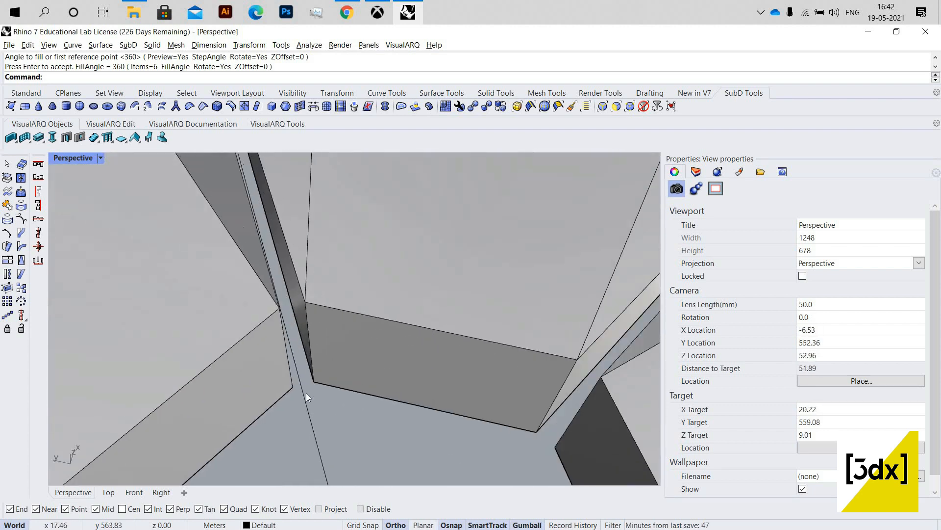
{"action": "scroll", "coordinate": [306, 393], "scroll_direction": "up", "scroll_amount": 5}
{"action": "type", "text": "L"}
{"action": "key", "text": "Return"}
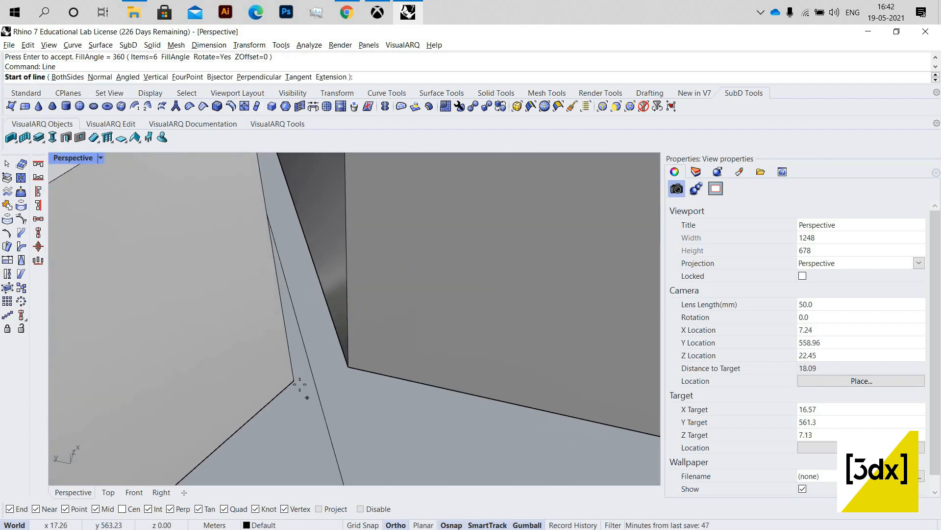
{"action": "left_click", "coordinate": [357, 361]}
{"action": "left_click", "coordinate": [348, 366]}
Step: Draw a line joining the lowest foot tips of the same two adjacent arms
{"action": "scroll", "coordinate": [376, 414], "scroll_direction": "down", "scroll_amount": 20}
{"action": "right_click_drag", "start_coordinate": [279, 342], "coordinate": [613, 296]}
{"action": "scroll", "coordinate": [478, 443], "scroll_direction": "down", "scroll_amount": 10}
{"action": "right_click_drag", "start_coordinate": [478, 443], "coordinate": [302, 433]}
{"action": "scroll", "coordinate": [296, 439], "scroll_direction": "up", "scroll_amount": 8}
{"action": "scroll", "coordinate": [296, 439], "scroll_direction": "up", "scroll_amount": 2}
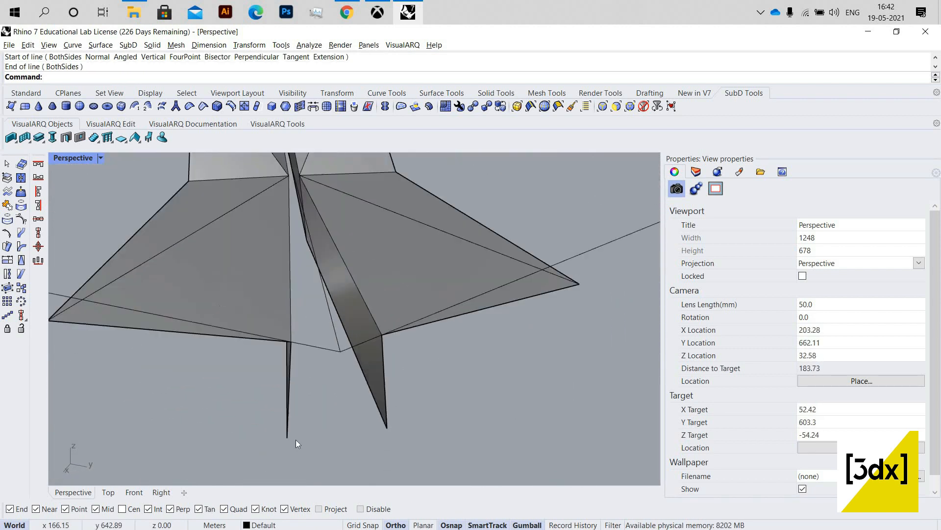
{"action": "key", "text": "Return"}
{"action": "left_click", "coordinate": [288, 435]}
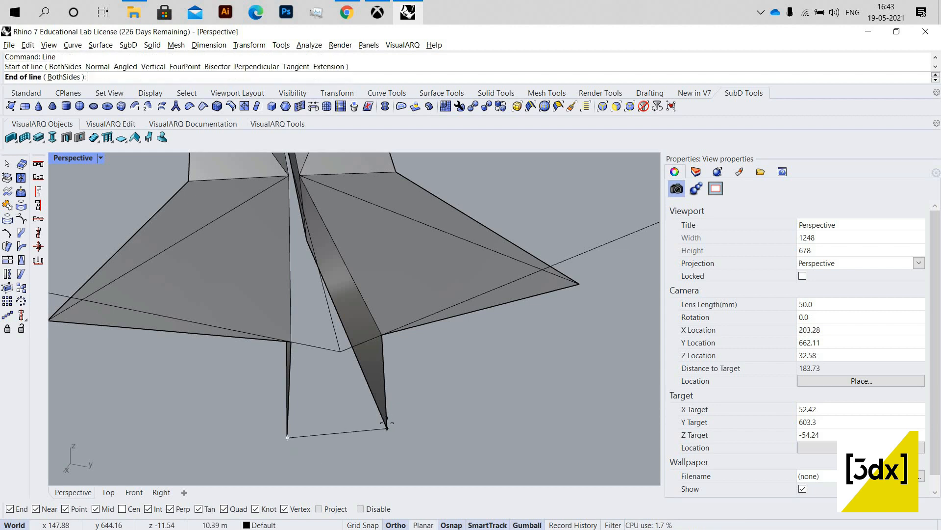
{"action": "left_click", "coordinate": [350, 386]}
Step: Examine the gaps between the arrayed arms from the central opening out to the feet
{"action": "scroll", "coordinate": [355, 334], "scroll_direction": "down", "scroll_amount": 4}
{"action": "scroll", "coordinate": [313, 307], "scroll_direction": "up", "scroll_amount": 3}
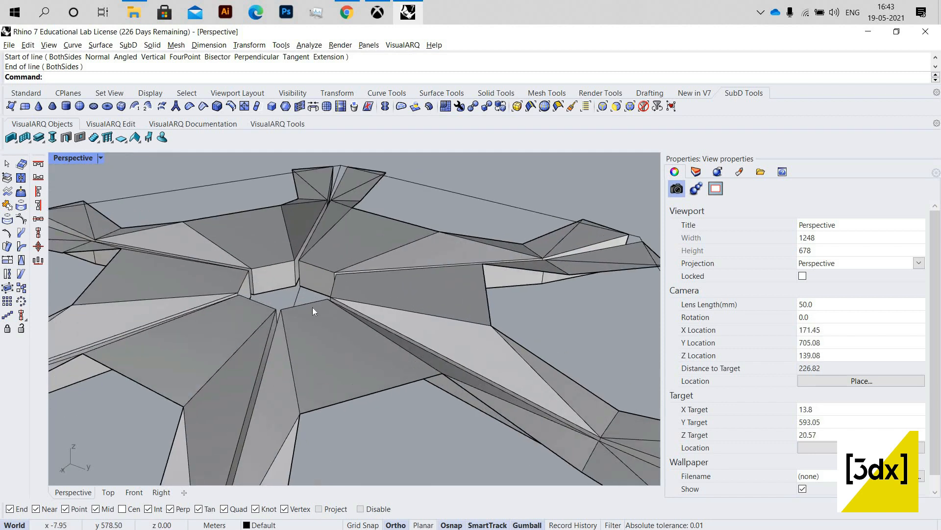
{"action": "scroll", "coordinate": [351, 326], "scroll_direction": "up", "scroll_amount": 4}
{"action": "scroll", "coordinate": [382, 345], "scroll_direction": "down", "scroll_amount": 10}
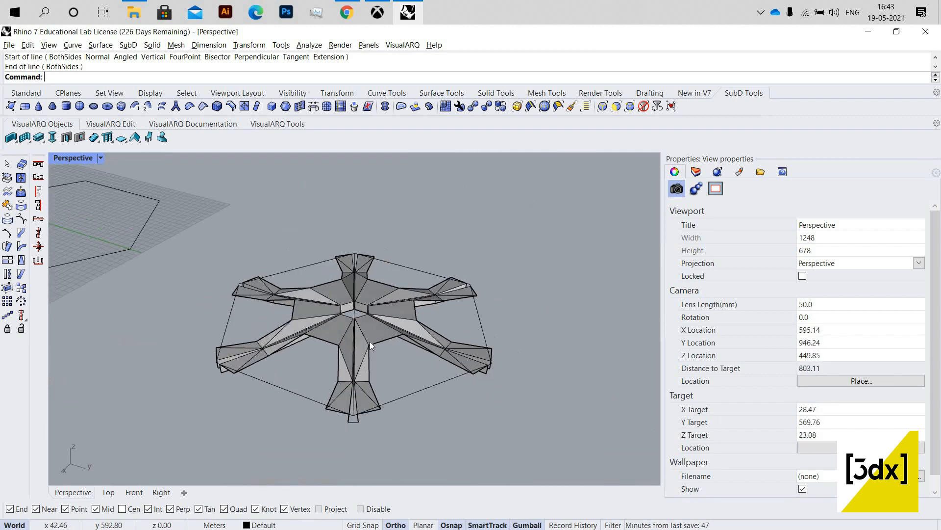
{"action": "right_click_drag", "start_coordinate": [370, 342], "coordinate": [386, 346]}
{"action": "scroll", "coordinate": [386, 398], "scroll_direction": "up", "scroll_amount": 4}
{"action": "scroll", "coordinate": [385, 400], "scroll_direction": "down", "scroll_amount": 3}
{"action": "scroll", "coordinate": [376, 393], "scroll_direction": "up", "scroll_amount": 4}
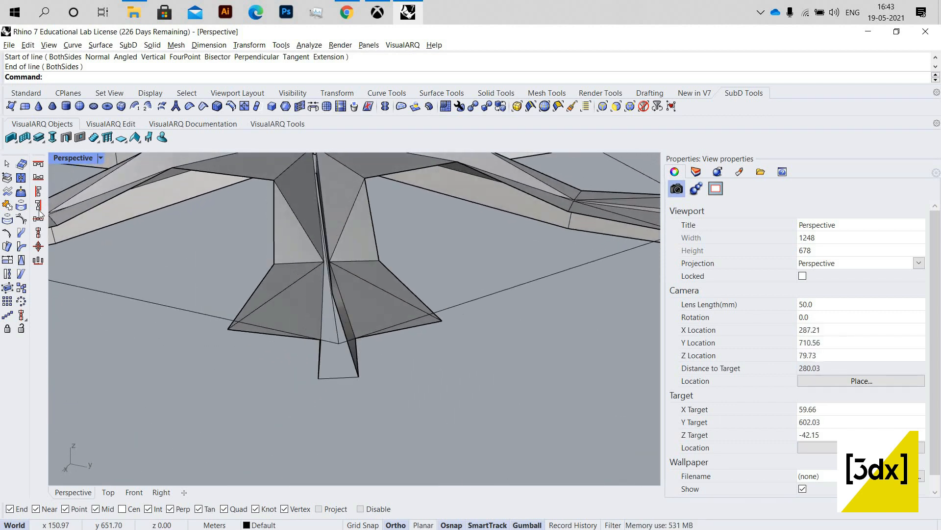
Step: Build a single SubD face between the adjacent feet through the connecting line's midpoint, both foot tips and the two inner lower vertices
{"action": "left_click", "coordinate": [11, 106]}
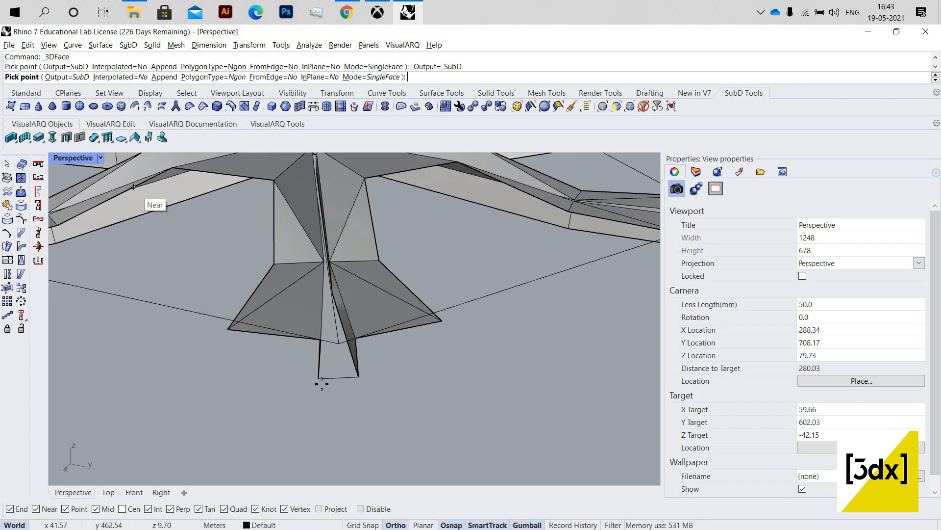
{"action": "scroll", "coordinate": [307, 357], "scroll_direction": "up", "scroll_amount": 5}
{"action": "left_click", "coordinate": [370, 354]}
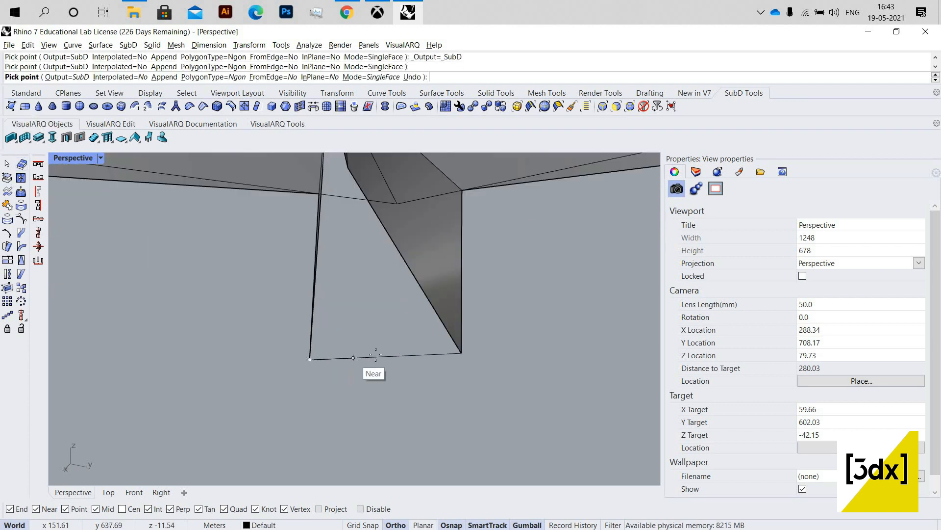
{"action": "scroll", "coordinate": [294, 294], "scroll_direction": "down", "scroll_amount": 4}
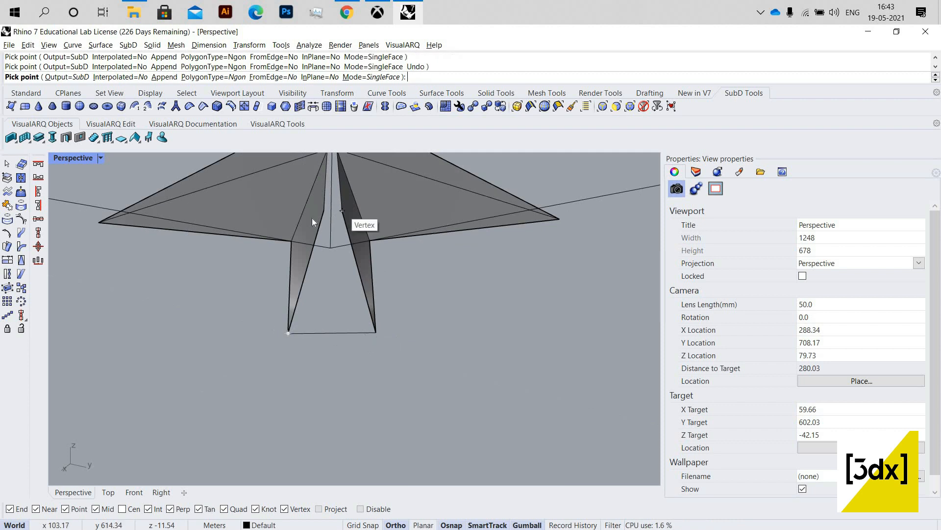
{"action": "right_click_drag", "start_coordinate": [312, 218], "coordinate": [290, 169]}
{"action": "scroll", "coordinate": [314, 221], "scroll_direction": "up", "scroll_amount": 4}
{"action": "left_click", "coordinate": [421, 430]}
{"action": "left_click", "coordinate": [489, 431]}
{"action": "left_click", "coordinate": [420, 327]}
{"action": "left_click", "coordinate": [397, 328]}
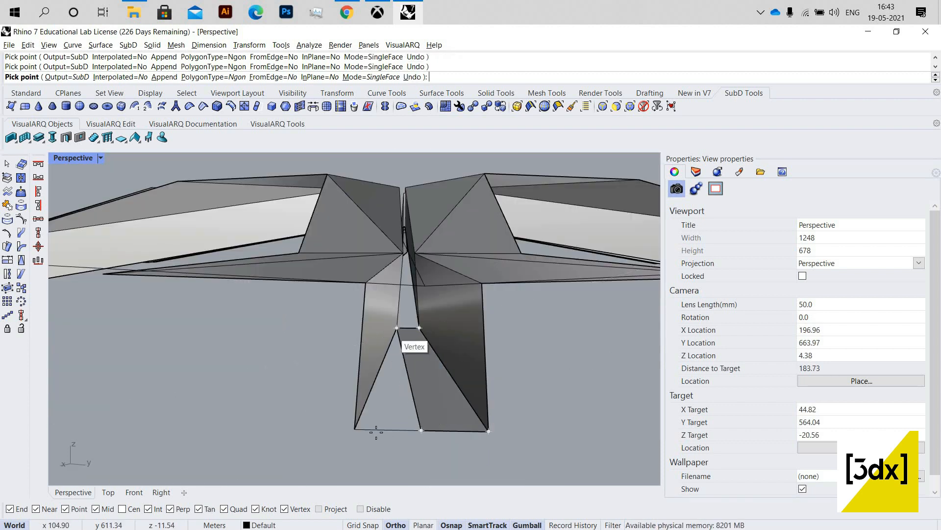
{"action": "left_click", "coordinate": [355, 429]}
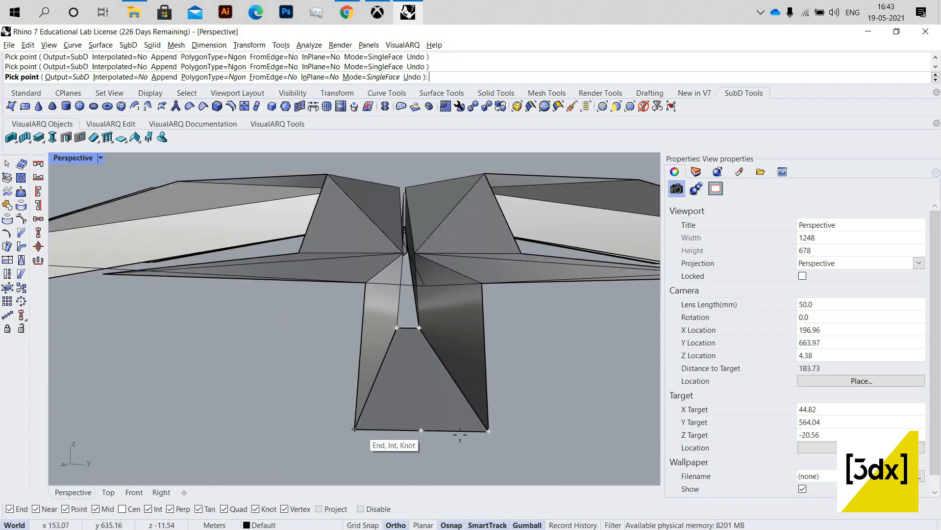
{"action": "key", "text": "Return"}
Step: Join the new foot face with both adjacent arms into one SubD with smooth joined edges
{"action": "left_click", "coordinate": [425, 382]}
{"action": "left_click", "coordinate": [385, 313], "text": "shift"}
{"action": "left_click", "coordinate": [454, 312], "text": "shift"}
{"action": "key", "text": "ctrl+j"}
{"action": "key", "text": "Return"}
Step: Build a SubD face along the gap from the two lower corners at the central opening to the foot face's inner edge
{"action": "scroll", "coordinate": [446, 326], "scroll_direction": "down", "scroll_amount": 4}
{"action": "right_click_drag", "start_coordinate": [483, 417], "coordinate": [295, 275]}
{"action": "scroll", "coordinate": [353, 330], "scroll_direction": "up", "scroll_amount": 10}
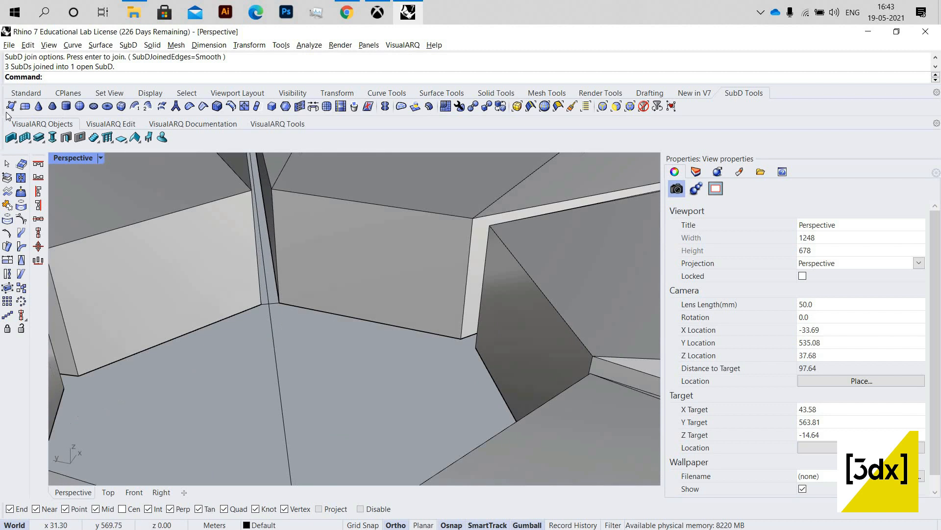
{"action": "scroll", "coordinate": [287, 292], "scroll_direction": "up", "scroll_amount": 8}
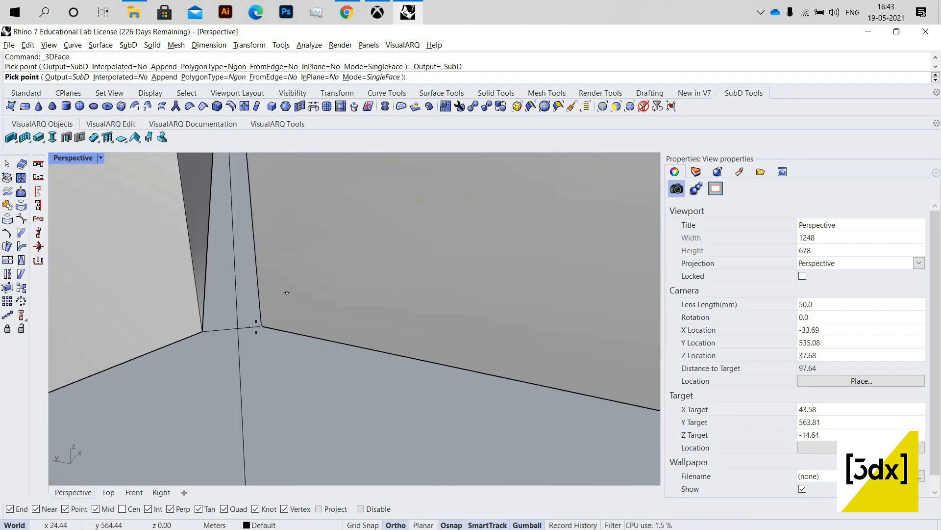
{"action": "left_click", "coordinate": [262, 327]}
{"action": "left_click", "coordinate": [202, 331]}
{"action": "scroll", "coordinate": [363, 265], "scroll_direction": "down", "scroll_amount": 8}
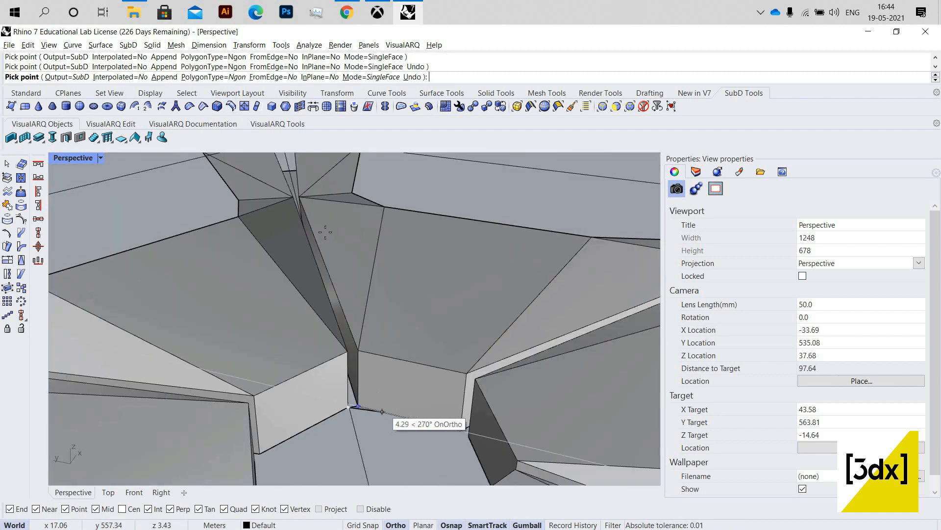
{"action": "right_click_drag", "start_coordinate": [326, 229], "coordinate": [364, 269]}
{"action": "scroll", "coordinate": [387, 293], "scroll_direction": "up", "scroll_amount": 6}
{"action": "scroll", "coordinate": [391, 295], "scroll_direction": "up", "scroll_amount": 12}
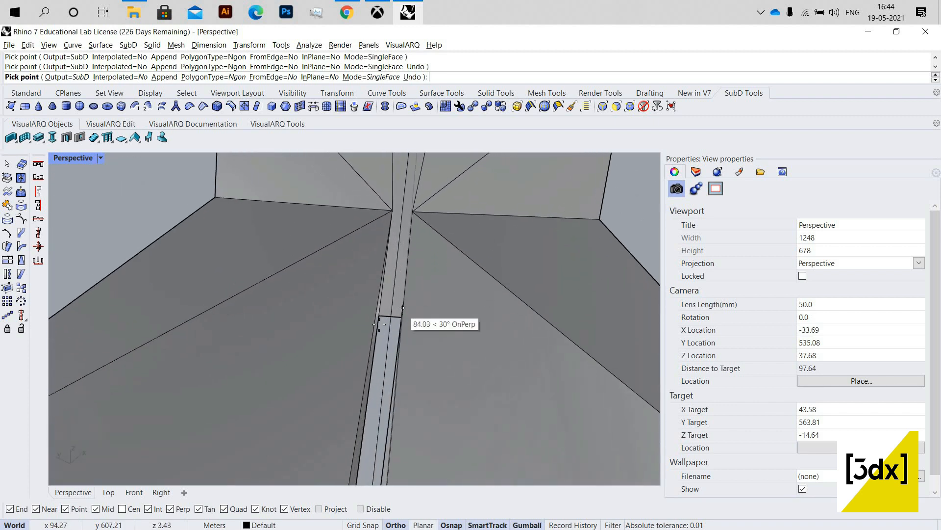
{"action": "scroll", "coordinate": [373, 323], "scroll_direction": "up", "scroll_amount": 5}
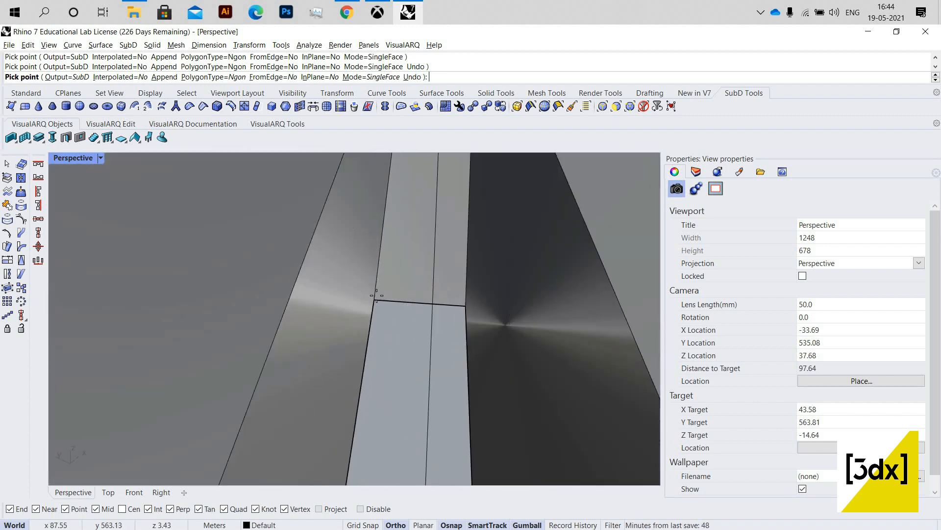
{"action": "left_click", "coordinate": [375, 300]}
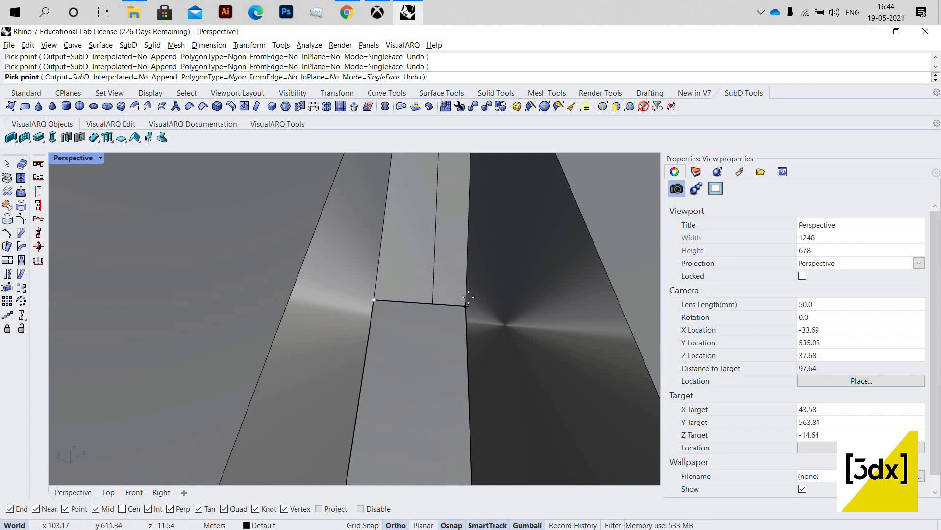
{"action": "left_click", "coordinate": [465, 295]}
{"action": "right_click", "coordinate": [452, 326]}
Step: Join the long gap face to the connected arms with smooth joined edges and clear the selection
{"action": "left_click", "coordinate": [457, 278]}
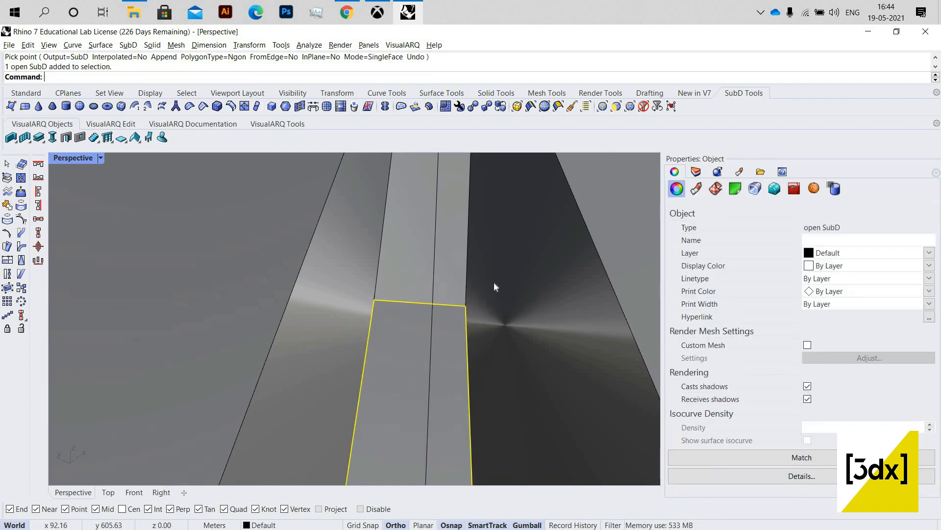
{"action": "left_click", "coordinate": [496, 283], "text": "shift"}
{"action": "key", "text": "ctrl+j"}
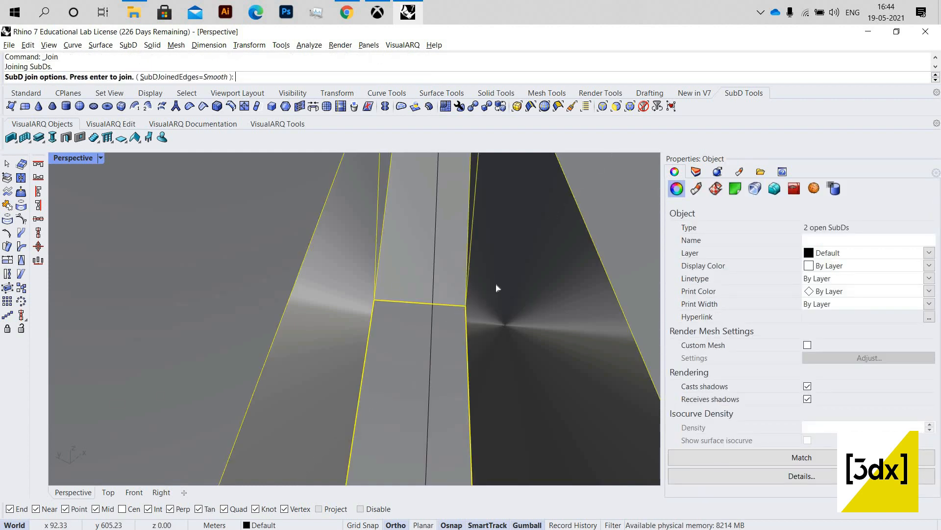
{"action": "key", "text": "Return"}
{"action": "key", "text": "Escape"}
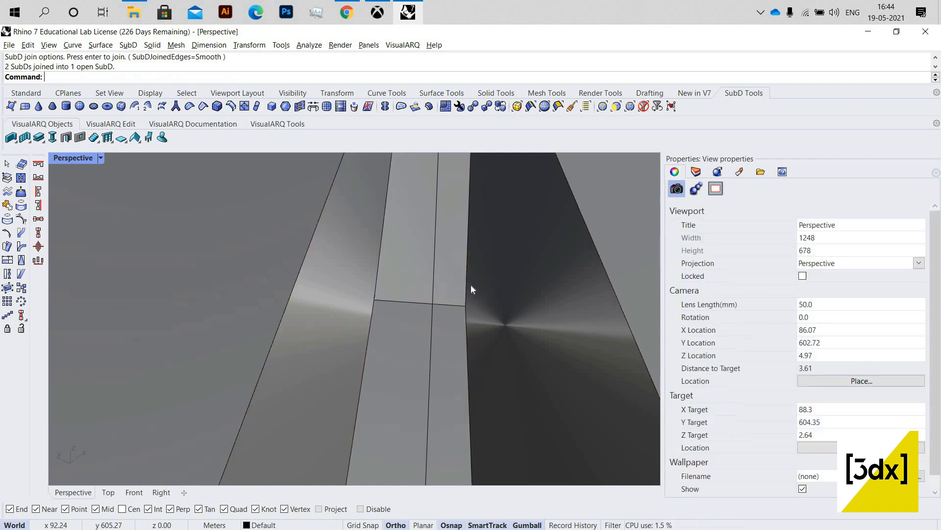
Step: Switch the SubD display from flat to smooth and frame the arms with the newly joined strip
{"action": "scroll", "coordinate": [469, 290], "scroll_direction": "down", "scroll_amount": 20}
{"action": "right_click_drag", "start_coordinate": [97, 317], "coordinate": [231, 340]}
{"action": "scroll", "coordinate": [248, 335], "scroll_direction": "up", "scroll_amount": 10}
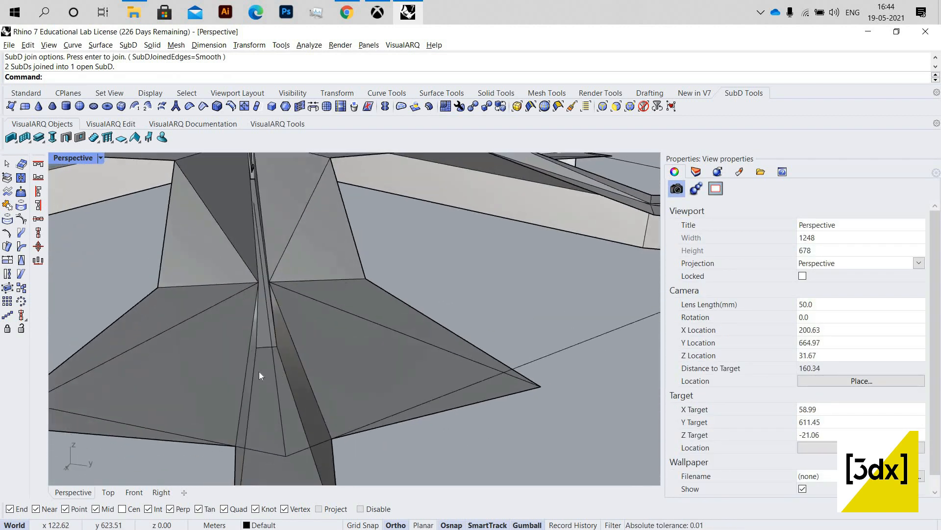
{"action": "left_click", "coordinate": [319, 163]}
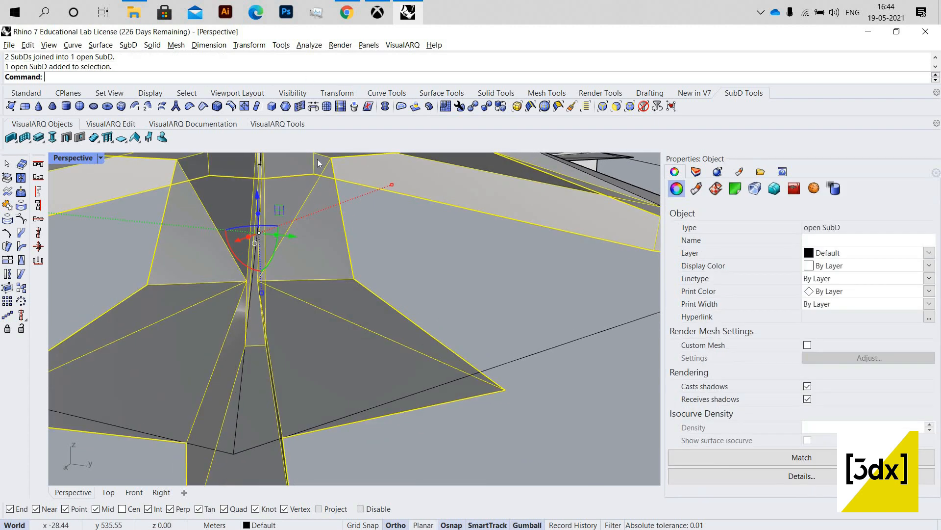
{"action": "left_click", "coordinate": [501, 107]}
{"action": "scroll", "coordinate": [445, 285], "scroll_direction": "down", "scroll_amount": 6}
{"action": "left_click", "coordinate": [445, 285]}
{"action": "right_click_drag", "start_coordinate": [444, 285], "coordinate": [313, 250]}
{"action": "right_click_drag", "start_coordinate": [202, 294], "coordinate": [167, 304]}
{"action": "scroll", "coordinate": [168, 304], "scroll_direction": "down", "scroll_amount": 4}
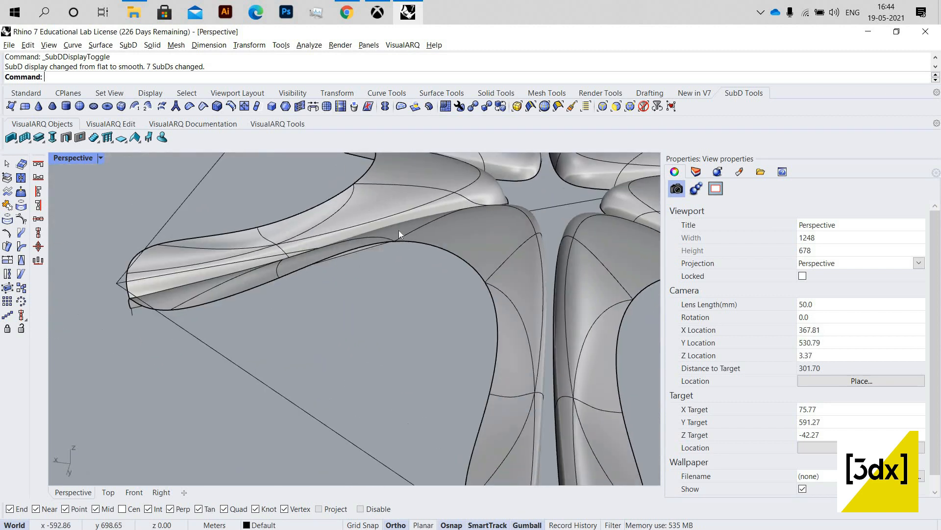
Step: Examine the smoothed ridge and tip of the arms up close, and return the SubD display to flat
{"action": "scroll", "coordinate": [399, 230], "scroll_direction": "up", "scroll_amount": 10}
{"action": "right_click_drag", "start_coordinate": [398, 231], "coordinate": [328, 247]}
{"action": "scroll", "coordinate": [439, 247], "scroll_direction": "up", "scroll_amount": 8}
{"action": "right_click_drag", "start_coordinate": [440, 247], "coordinate": [215, 222]}
{"action": "right_click_drag", "start_coordinate": [377, 253], "coordinate": [540, 272]}
{"action": "scroll", "coordinate": [561, 237], "scroll_direction": "down", "scroll_amount": 18}
{"action": "scroll", "coordinate": [540, 271], "scroll_direction": "up", "scroll_amount": 4}
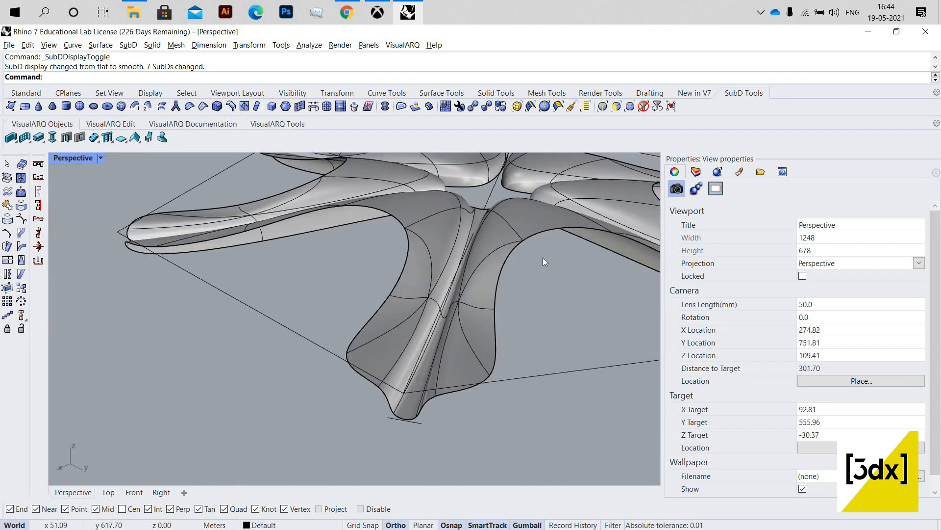
{"action": "key", "text": "Tab"}
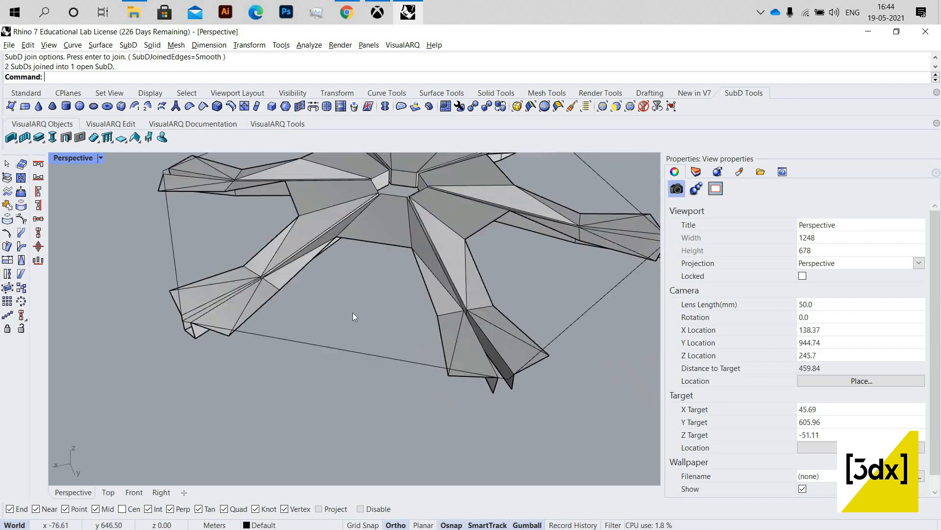
Step: Polar-array the narrow ridge strip SubD around the centre of the hexagonal opening with 6 items over 360 degrees
{"action": "scroll", "coordinate": [352, 312], "scroll_direction": "down", "scroll_amount": 6}
{"action": "right_click_drag", "start_coordinate": [352, 312], "coordinate": [329, 341]}
{"action": "scroll", "coordinate": [328, 340], "scroll_direction": "up", "scroll_amount": 10}
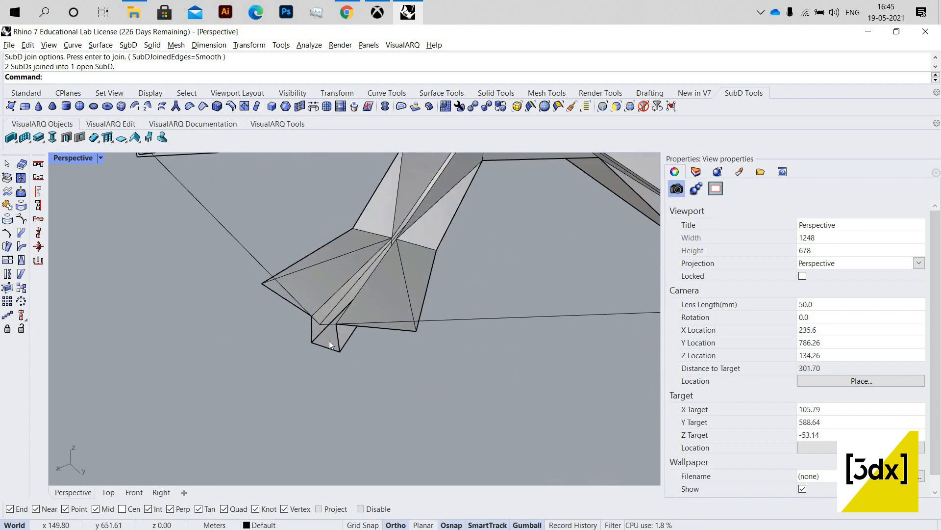
{"action": "scroll", "coordinate": [329, 341], "scroll_direction": "up", "scroll_amount": 6}
{"action": "left_click", "coordinate": [358, 334]}
{"action": "scroll", "coordinate": [404, 256], "scroll_direction": "down", "scroll_amount": 5}
{"action": "right_click_drag", "start_coordinate": [404, 256], "coordinate": [375, 286]}
{"action": "scroll", "coordinate": [374, 286], "scroll_direction": "up", "scroll_amount": 8}
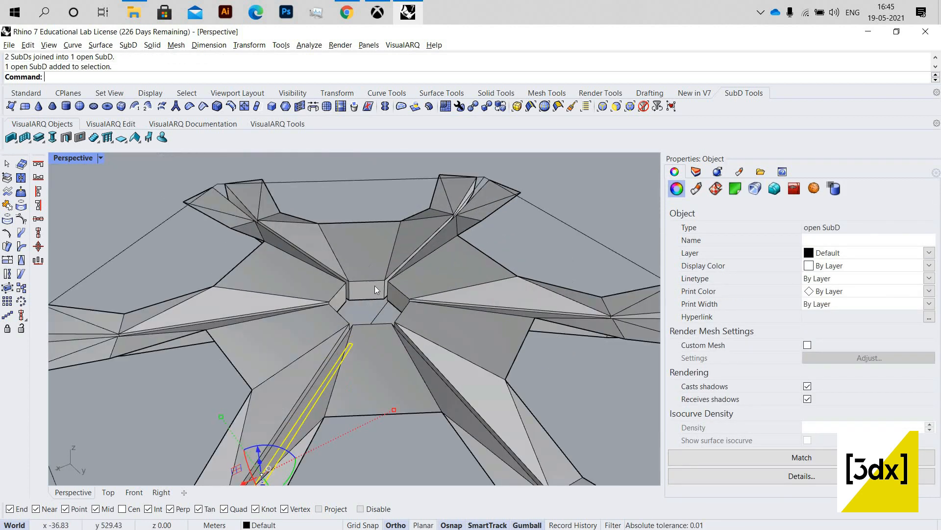
{"action": "scroll", "coordinate": [375, 290], "scroll_direction": "up", "scroll_amount": 2}
{"action": "type", "text": "Po"}
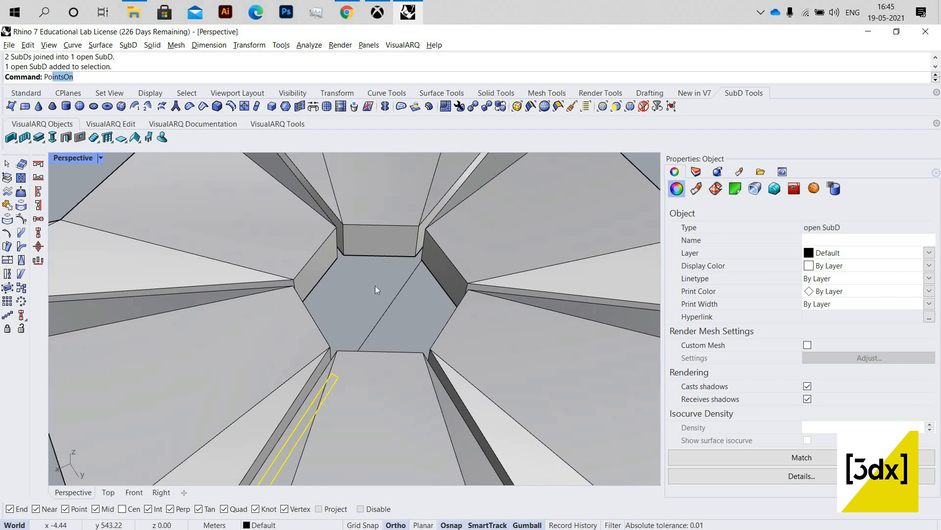
{"action": "type", "text": "lygon"}
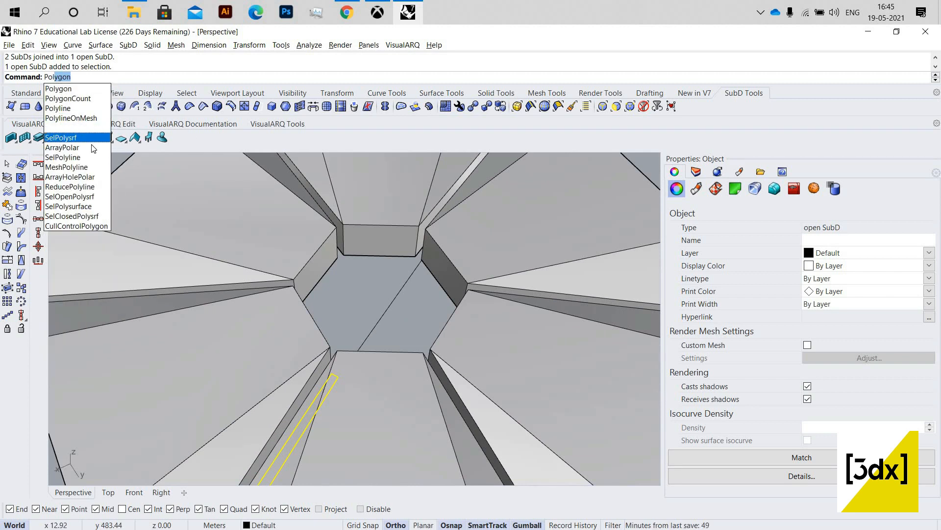
{"action": "left_click", "coordinate": [93, 148]}
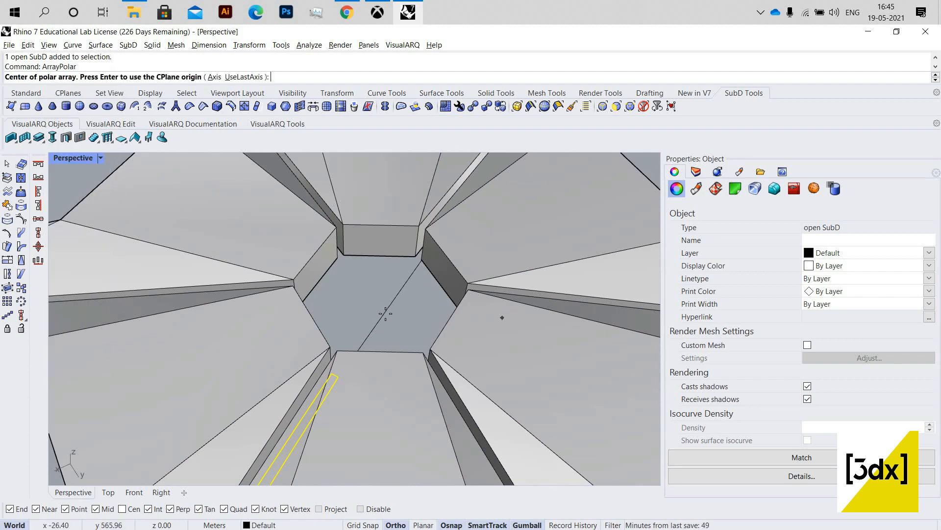
{"action": "left_click", "coordinate": [418, 307]}
{"action": "key", "text": "Return"}
{"action": "key", "text": "Return"}
{"action": "key", "text": "Return"}
{"action": "scroll", "coordinate": [486, 362], "scroll_direction": "down", "scroll_amount": 10}
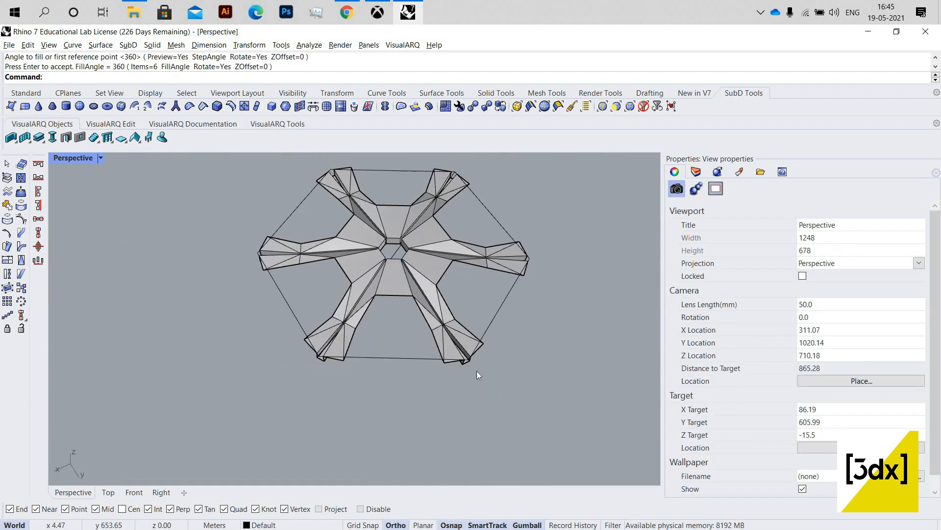
Step: Join seven adjacent SubD panels and ridge strips around the star form into one SubD with smooth joined edges
{"action": "scroll", "coordinate": [476, 371], "scroll_direction": "up", "scroll_amount": 10}
{"action": "scroll", "coordinate": [310, 319], "scroll_direction": "down", "scroll_amount": 9}
{"action": "right_click_drag", "start_coordinate": [283, 312], "coordinate": [409, 341]}
{"action": "scroll", "coordinate": [314, 331], "scroll_direction": "up", "scroll_amount": 9}
{"action": "scroll", "coordinate": [314, 330], "scroll_direction": "up", "scroll_amount": 8}
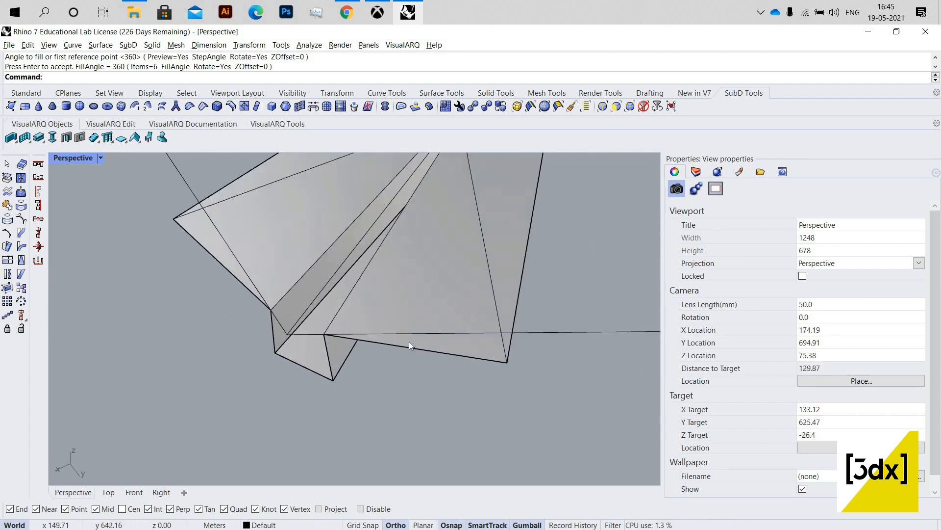
{"action": "scroll", "coordinate": [408, 341], "scroll_direction": "down", "scroll_amount": 8}
{"action": "scroll", "coordinate": [382, 355], "scroll_direction": "up", "scroll_amount": 8}
{"action": "left_click", "coordinate": [404, 372]}
{"action": "left_click", "coordinate": [381, 300], "text": "shift"}
{"action": "left_click", "coordinate": [483, 325], "text": "shift"}
{"action": "scroll", "coordinate": [454, 376], "scroll_direction": "down", "scroll_amount": 9}
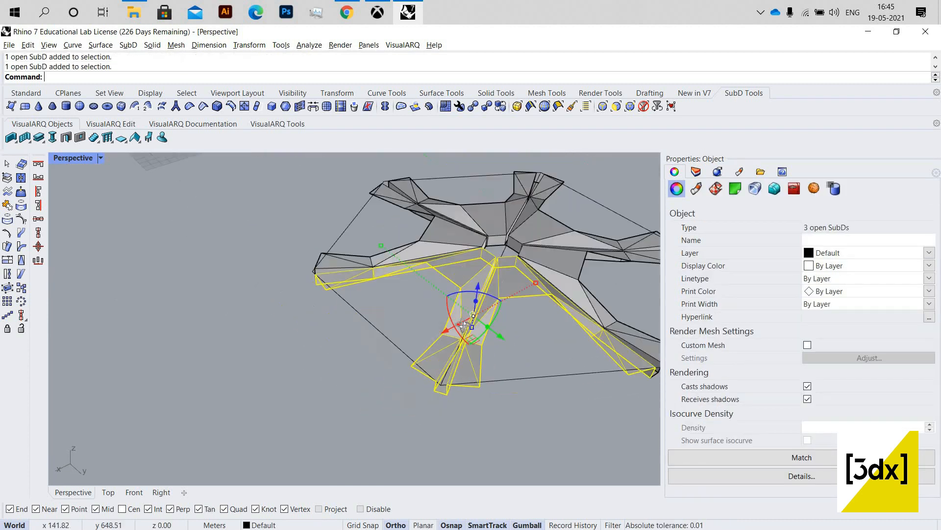
{"action": "scroll", "coordinate": [463, 326], "scroll_direction": "down", "scroll_amount": 2}
{"action": "right_click_drag", "start_coordinate": [417, 302], "coordinate": [380, 355]}
{"action": "scroll", "coordinate": [381, 355], "scroll_direction": "up", "scroll_amount": 9}
{"action": "left_click", "coordinate": [369, 337], "text": "shift"}
{"action": "left_click", "coordinate": [432, 307], "text": "shift"}
{"action": "scroll", "coordinate": [337, 312], "scroll_direction": "down", "scroll_amount": 10}
{"action": "right_click_drag", "start_coordinate": [437, 361], "coordinate": [404, 362]}
{"action": "scroll", "coordinate": [415, 358], "scroll_direction": "up", "scroll_amount": 2}
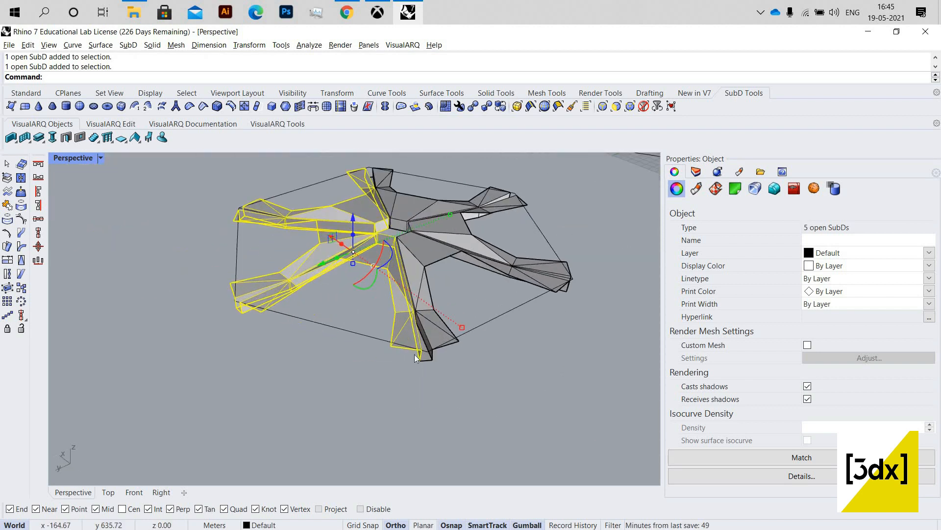
{"action": "scroll", "coordinate": [415, 358], "scroll_direction": "up", "scroll_amount": 6}
{"action": "left_click", "coordinate": [409, 294], "text": "shift"}
{"action": "scroll", "coordinate": [409, 294], "scroll_direction": "down", "scroll_amount": 10}
{"action": "right_click_drag", "start_coordinate": [408, 294], "coordinate": [437, 350]}
{"action": "scroll", "coordinate": [438, 354], "scroll_direction": "up", "scroll_amount": 4}
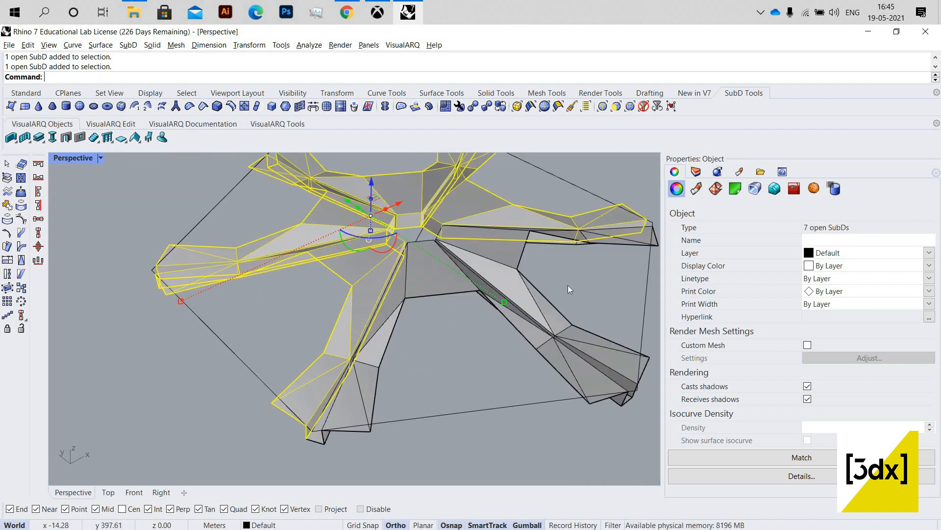
{"action": "scroll", "coordinate": [571, 285], "scroll_direction": "down", "scroll_amount": 3}
{"action": "key", "text": "ctrl+j"}
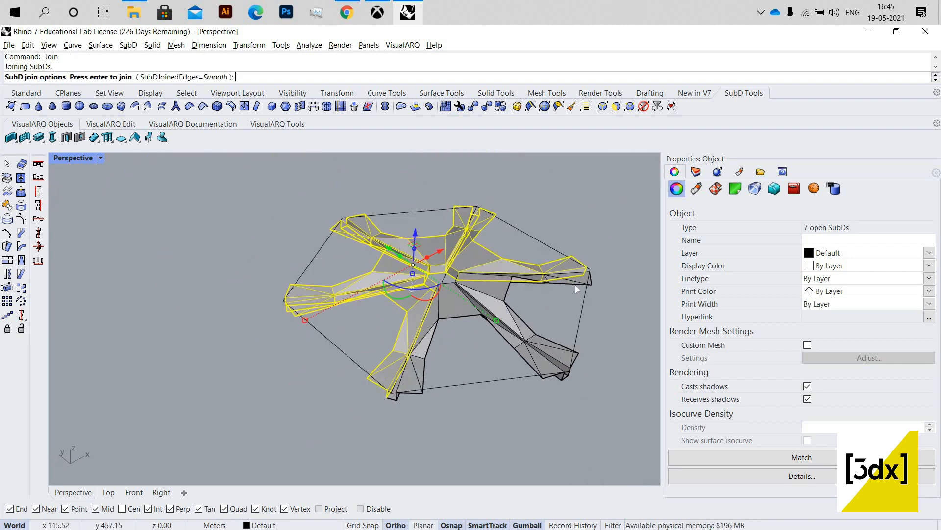
{"action": "key", "text": "Return"}
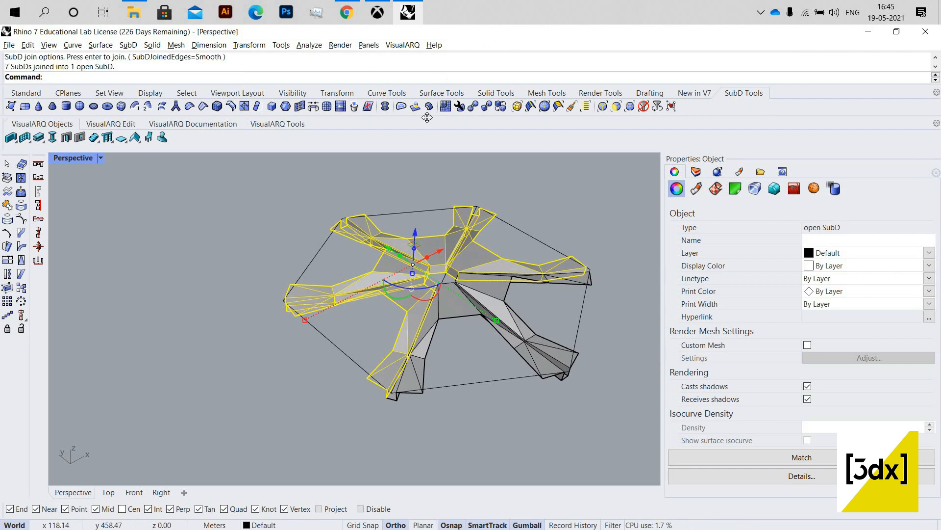
Step: Delete three unjoined SubD pieces beside the joined shell, starting with the panel between two neighbouring arms
{"action": "key", "text": "Escape"}
{"action": "scroll", "coordinate": [454, 302], "scroll_direction": "up", "scroll_amount": 5}
{"action": "left_click", "coordinate": [428, 345]}
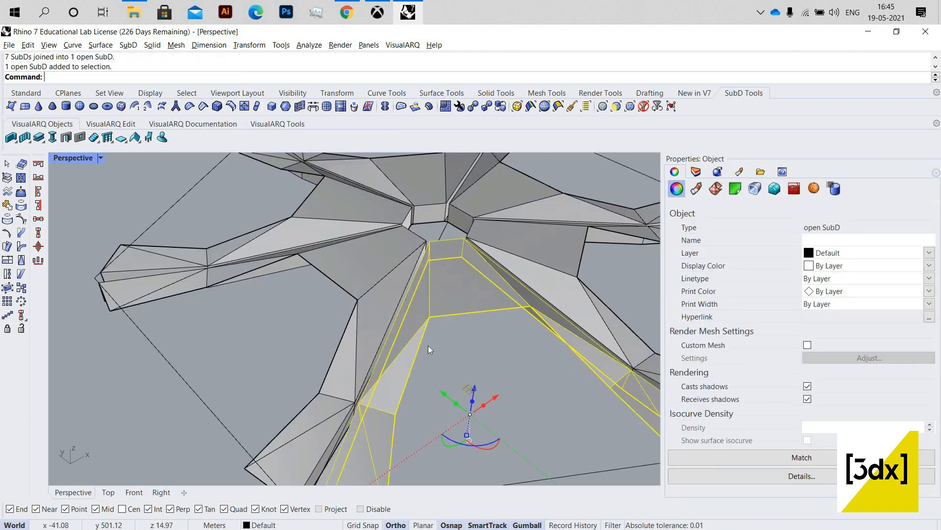
{"action": "key", "text": "Delete"}
{"action": "right_click_drag", "start_coordinate": [520, 356], "coordinate": [366, 346], "text": "shift"}
{"action": "left_click", "coordinate": [475, 313]}
{"action": "key", "text": "Delete"}
{"action": "scroll", "coordinate": [452, 347], "scroll_direction": "down", "scroll_amount": 10}
{"action": "scroll", "coordinate": [396, 418], "scroll_direction": "up", "scroll_amount": 10}
{"action": "left_click", "coordinate": [393, 422]}
{"action": "key", "text": "Delete"}
Step: Hide the remaining unjoined panel next to the gap and switch the SubD display to smooth
{"action": "scroll", "coordinate": [524, 355], "scroll_direction": "down", "scroll_amount": 8}
{"action": "scroll", "coordinate": [343, 314], "scroll_direction": "up", "scroll_amount": 6}
{"action": "left_click", "coordinate": [320, 305]}
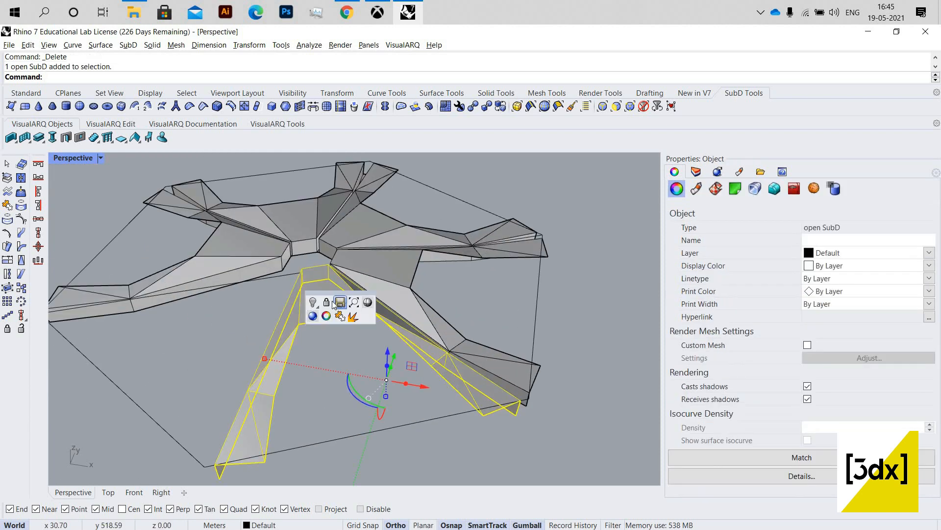
{"action": "left_click", "coordinate": [313, 302]}
{"action": "right_click_drag", "start_coordinate": [175, 175], "coordinate": [178, 172], "text": "shift"}
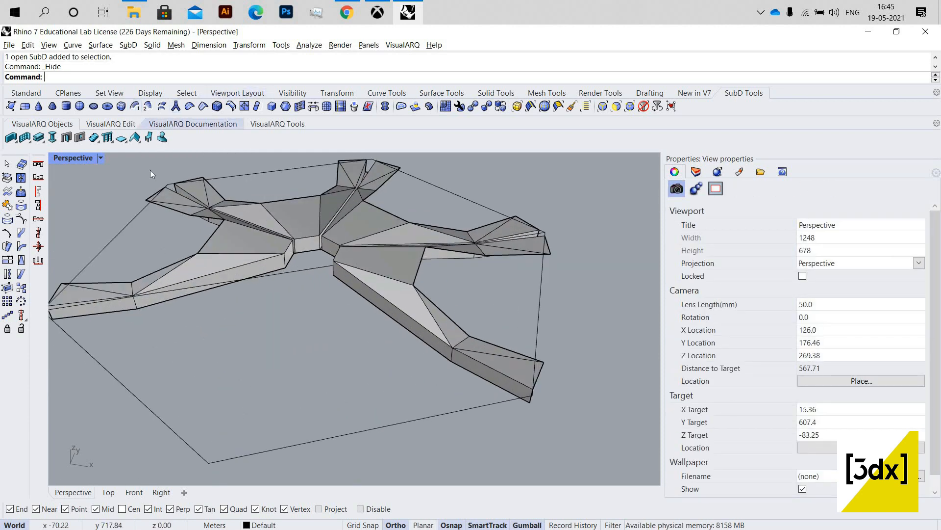
{"action": "middle_click", "coordinate": [179, 172]}
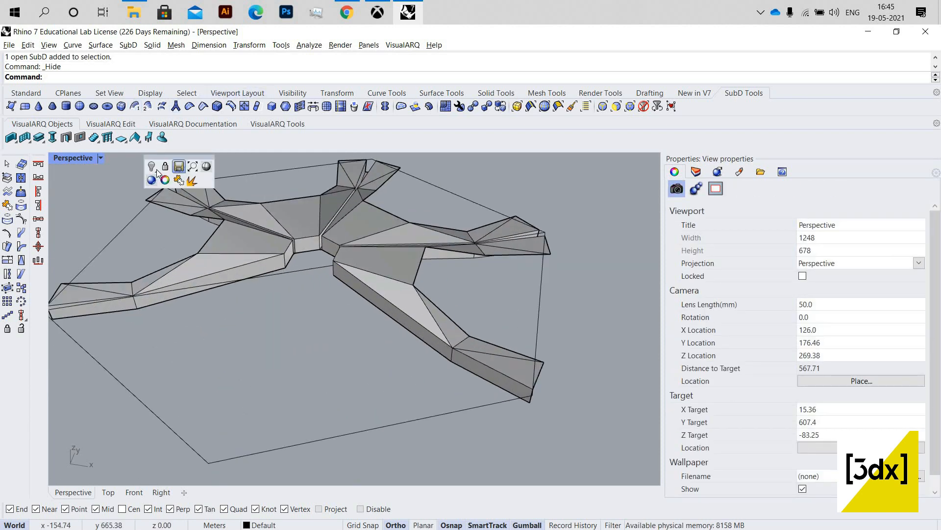
{"action": "left_click", "coordinate": [499, 106]}
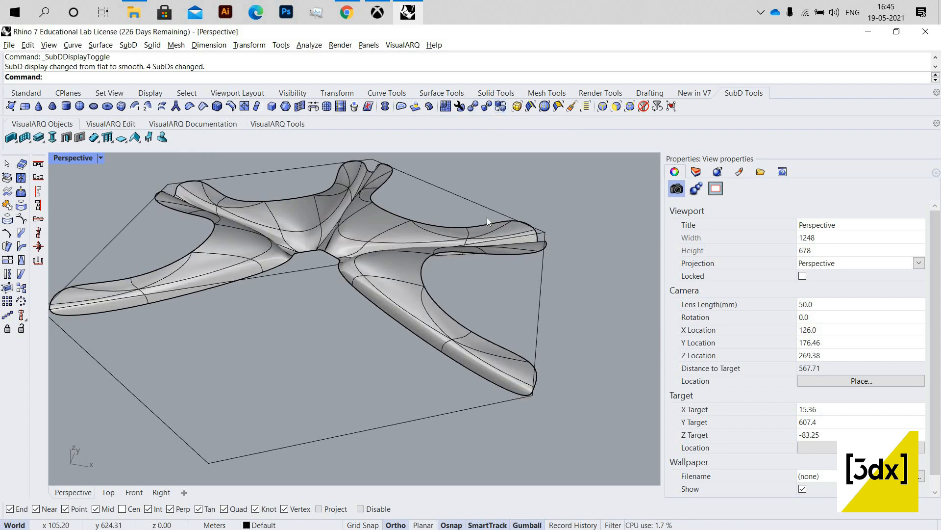
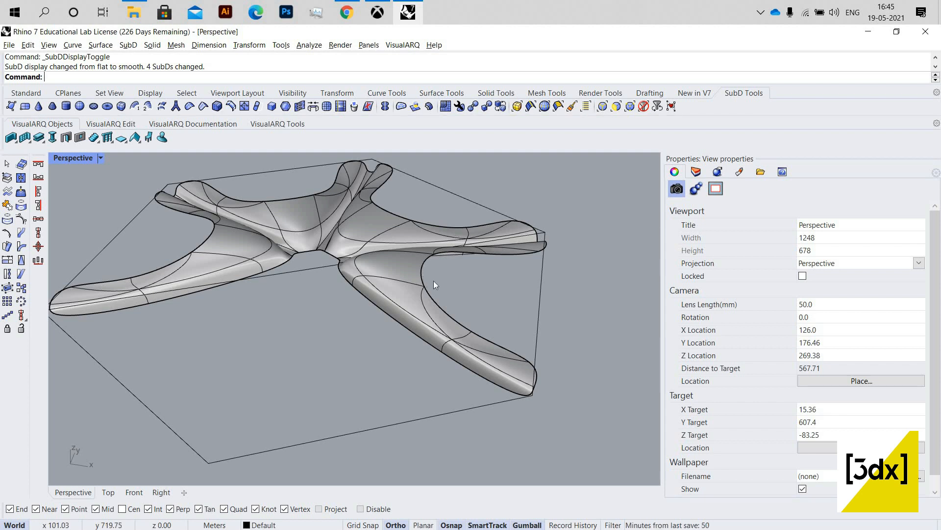
Step: Examine the joined star-shaped SubD in smooth display from several distances and angles
{"action": "scroll", "coordinate": [428, 290], "scroll_direction": "down", "scroll_amount": 5}
{"action": "right_click_drag", "start_coordinate": [428, 290], "coordinate": [339, 260]}
{"action": "scroll", "coordinate": [415, 293], "scroll_direction": "up", "scroll_amount": 8}
{"action": "scroll", "coordinate": [422, 317], "scroll_direction": "down", "scroll_amount": 5}
{"action": "scroll", "coordinate": [468, 336], "scroll_direction": "up", "scroll_amount": 3}
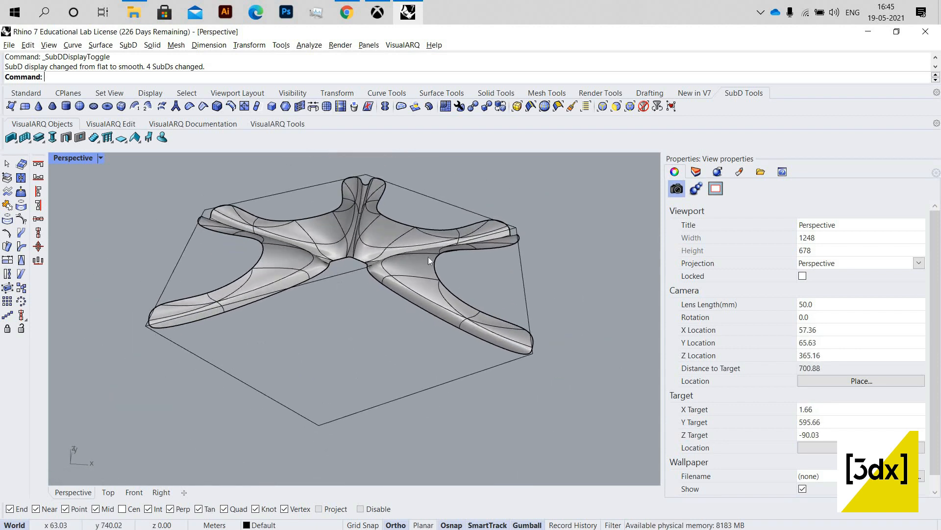
{"action": "scroll", "coordinate": [437, 290], "scroll_direction": "down", "scroll_amount": 2}
{"action": "scroll", "coordinate": [272, 290], "scroll_direction": "up", "scroll_amount": 4}
{"action": "right_click_drag", "start_coordinate": [284, 291], "coordinate": [272, 293]}
Step: Show all hidden objects and return the SubD display to flat
{"action": "middle_click", "coordinate": [273, 292]}
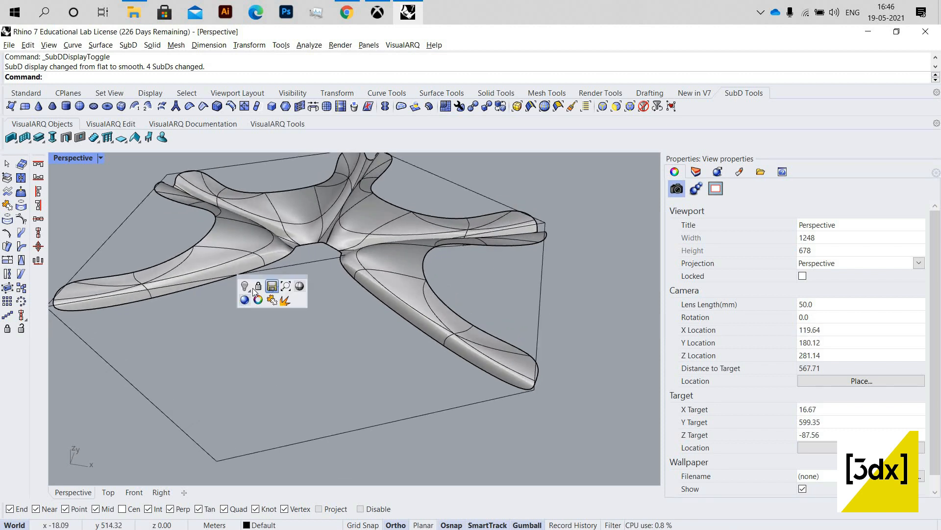
{"action": "left_click", "coordinate": [258, 288]}
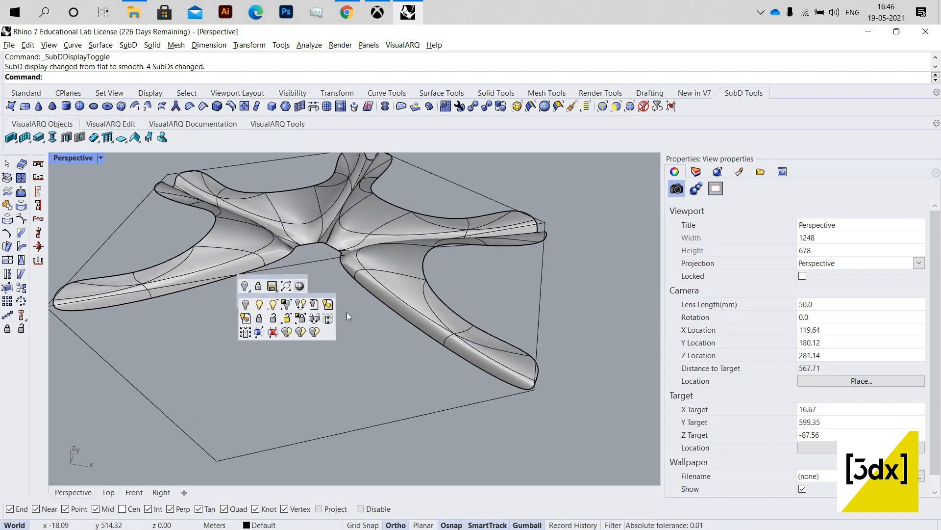
{"action": "left_click", "coordinate": [259, 304]}
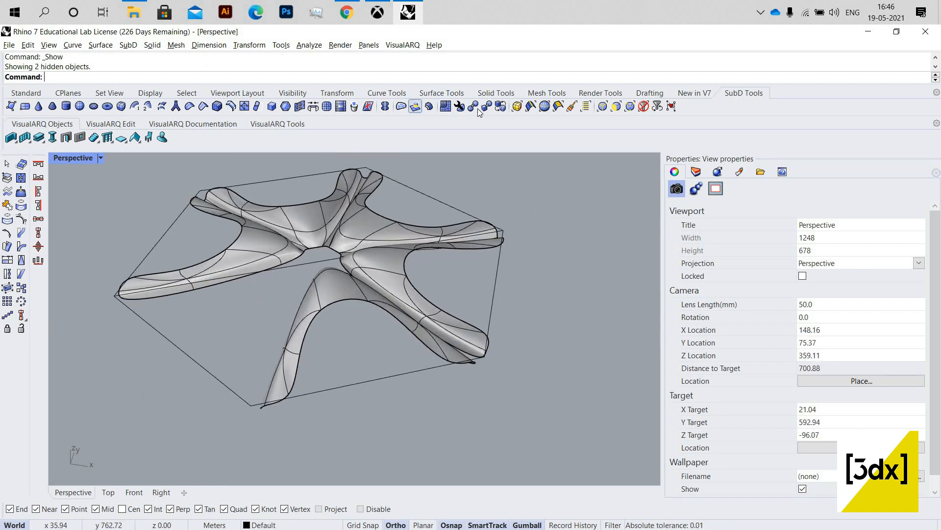
{"action": "key", "text": "Tab"}
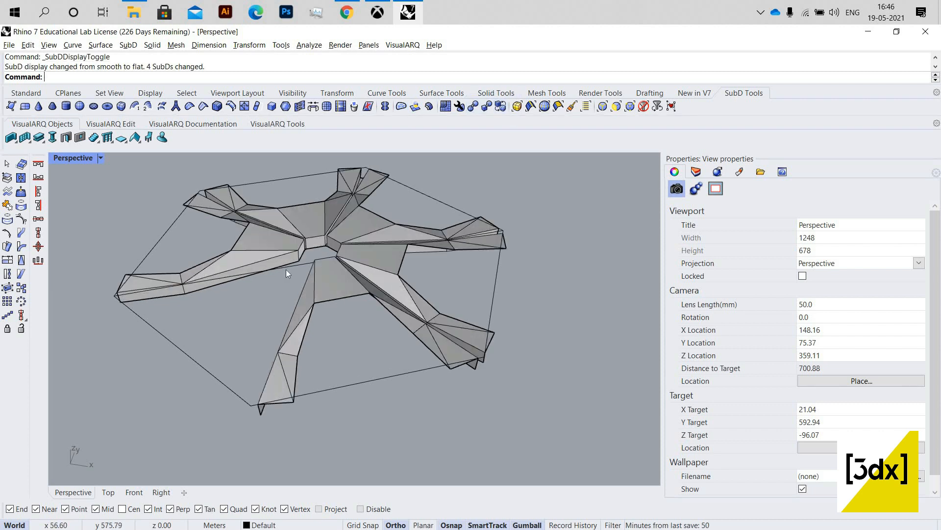
Step: Draw a line across the top face of the arm beside the gap, from its inner corner vertex to the ridge edge
{"action": "scroll", "coordinate": [397, 270], "scroll_direction": "up", "scroll_amount": 4}
{"action": "left_click", "coordinate": [322, 266]}
{"action": "scroll", "coordinate": [314, 266], "scroll_direction": "down", "scroll_amount": 5}
{"action": "right_click_drag", "start_coordinate": [306, 289], "coordinate": [394, 304]}
{"action": "scroll", "coordinate": [332, 304], "scroll_direction": "up", "scroll_amount": 7}
{"action": "scroll", "coordinate": [395, 304], "scroll_direction": "up", "scroll_amount": 3}
{"action": "type", "text": "L"}
{"action": "key", "text": "Return"}
{"action": "left_click", "coordinate": [431, 295]}
{"action": "scroll", "coordinate": [430, 296], "scroll_direction": "up", "scroll_amount": 3}
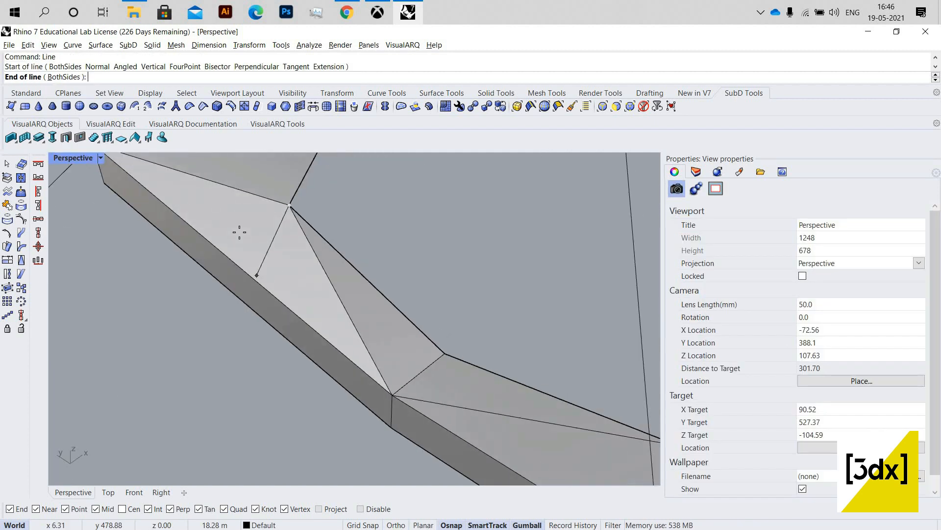
{"action": "right_click_drag", "start_coordinate": [239, 232], "coordinate": [217, 216]}
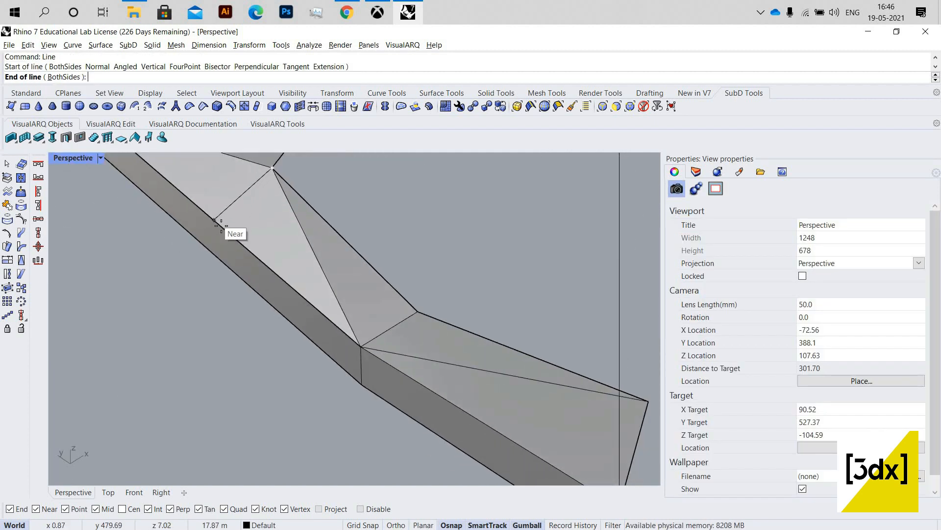
{"action": "scroll", "coordinate": [257, 256], "scroll_direction": "down", "scroll_amount": 5}
{"action": "scroll", "coordinate": [231, 265], "scroll_direction": "up", "scroll_amount": 5}
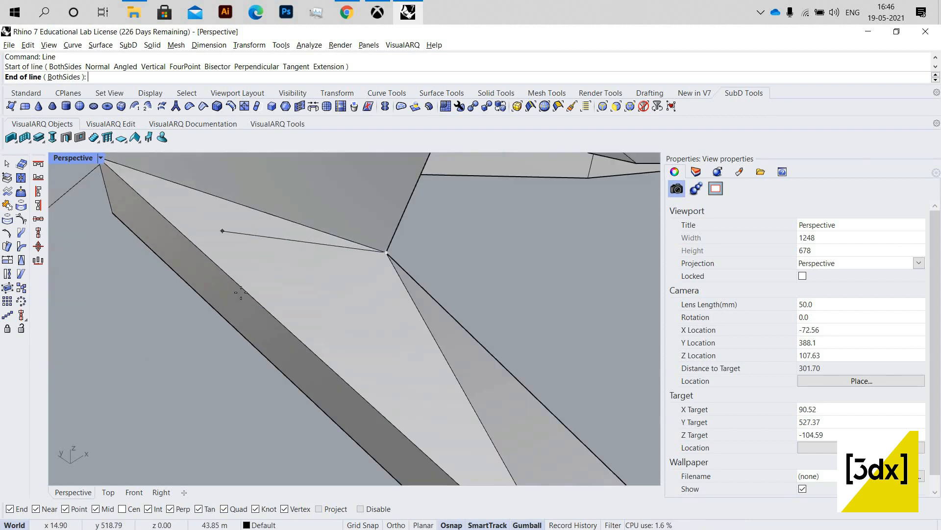
{"action": "left_click", "coordinate": [290, 331]}
{"action": "scroll", "coordinate": [280, 235], "scroll_direction": "down", "scroll_amount": 5}
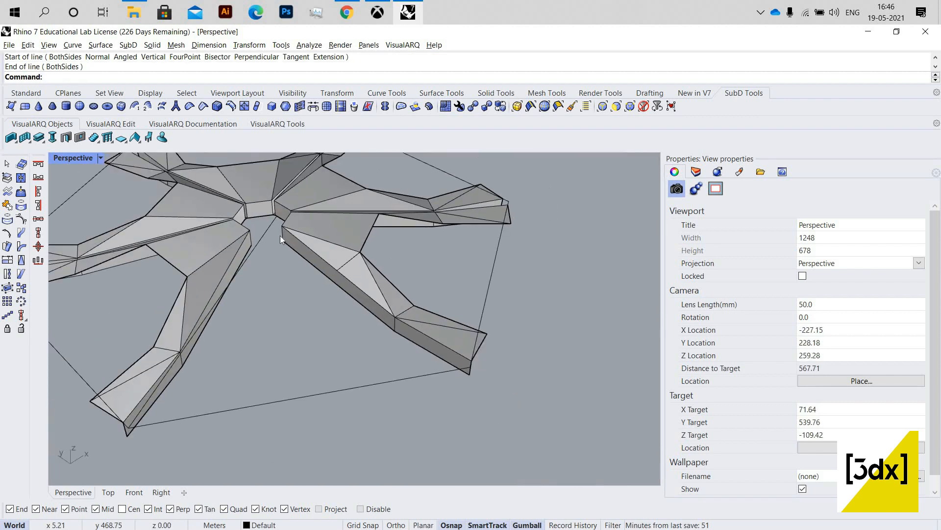
Step: Draw a second line from the first line's end on the ridge down the side face to its lower edge
{"action": "scroll", "coordinate": [311, 246], "scroll_direction": "up", "scroll_amount": 3}
{"action": "scroll", "coordinate": [310, 246], "scroll_direction": "up", "scroll_amount": 3}
{"action": "key", "text": "Return"}
{"action": "left_click", "coordinate": [313, 246]}
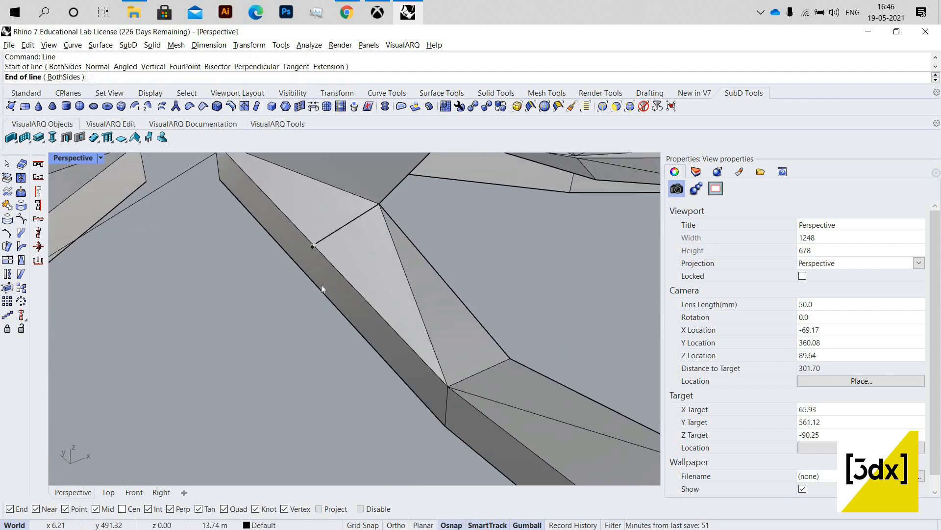
{"action": "left_click", "coordinate": [313, 282]}
{"action": "scroll", "coordinate": [452, 269], "scroll_direction": "down", "scroll_amount": 8}
{"action": "right_click_drag", "start_coordinate": [454, 269], "coordinate": [378, 236]}
{"action": "scroll", "coordinate": [377, 236], "scroll_direction": "up", "scroll_amount": 5}
{"action": "left_click", "coordinate": [404, 300]}
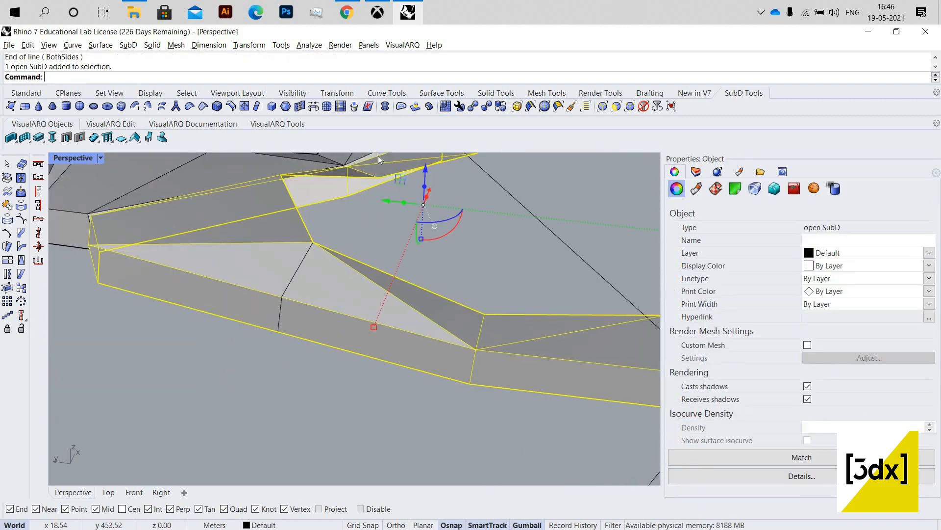
{"action": "key", "text": "Escape"}
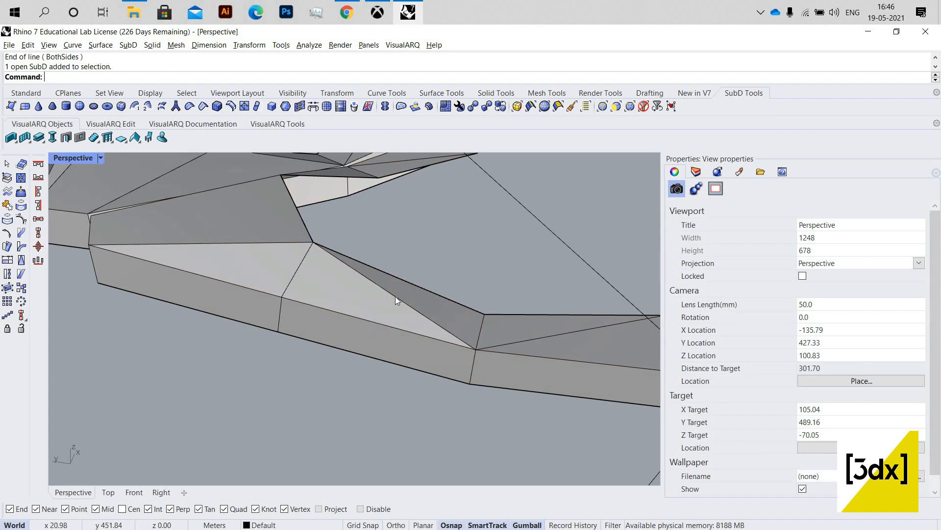
Step: Delete the top, inner and side faces of the arm beside the gap that adjoin the two drawn lines
{"action": "left_click", "coordinate": [455, 310], "text": "ctrl+shift"}
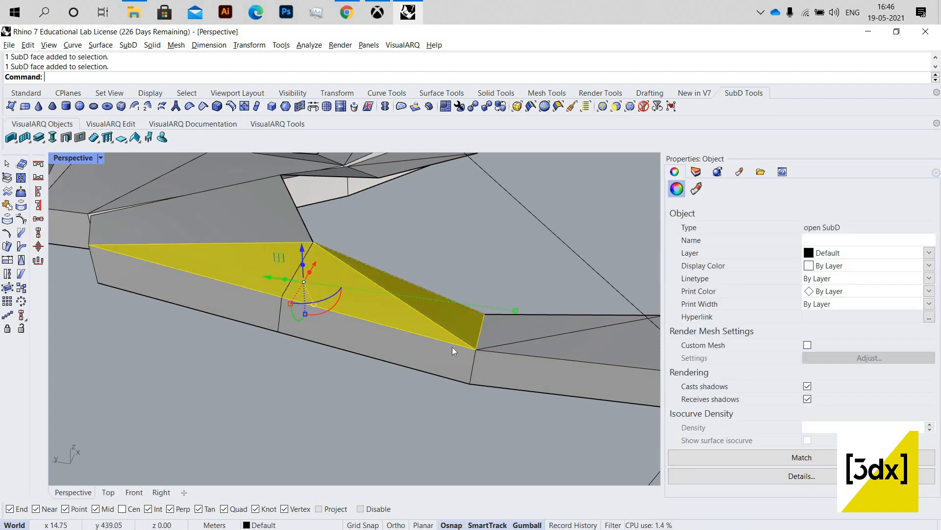
{"action": "left_click", "coordinate": [452, 346], "text": "ctrl+shift"}
{"action": "key", "text": "Delete"}
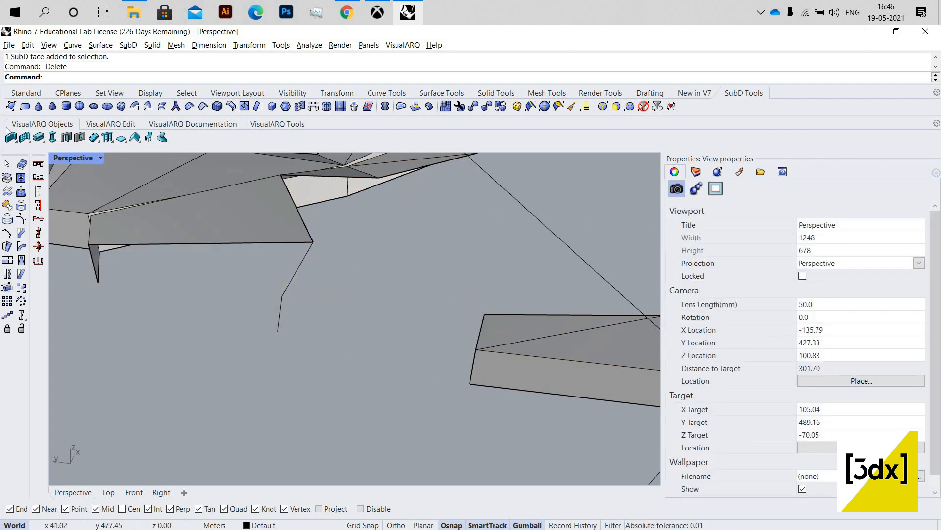
Step: Create a triangular single SubD face from the ridge corner and the inner corner vertex to the ridge end of the first drawn line
{"action": "right_click_drag", "start_coordinate": [156, 158], "coordinate": [161, 171]}
{"action": "left_click", "coordinate": [11, 106]}
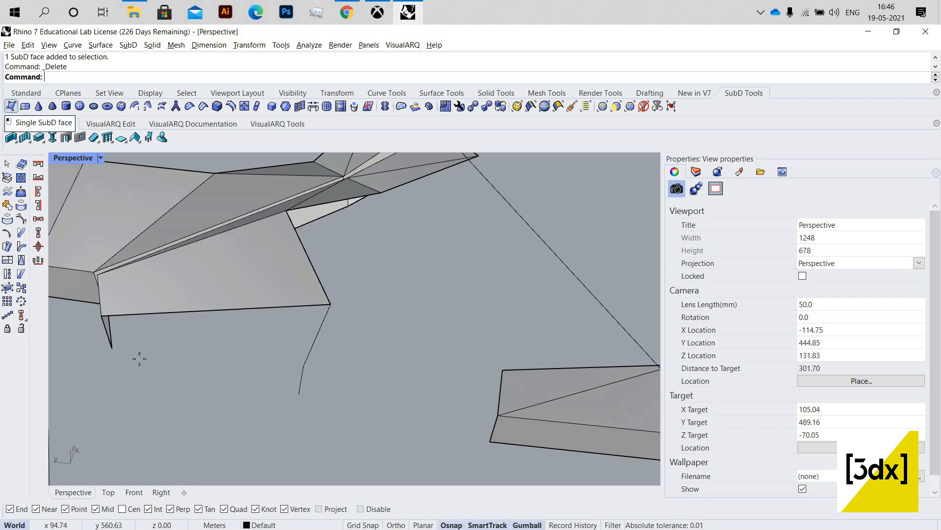
{"action": "left_click", "coordinate": [101, 316]}
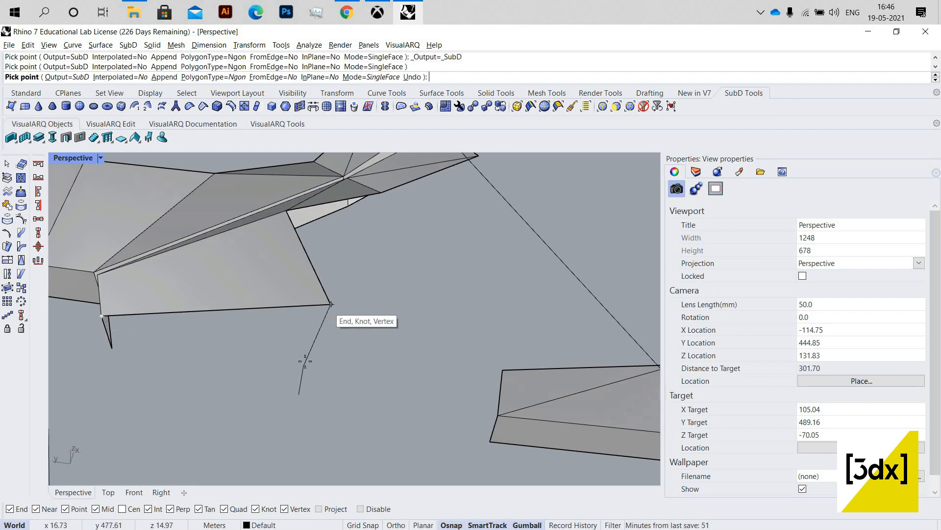
{"action": "left_click", "coordinate": [331, 304]}
{"action": "left_click", "coordinate": [304, 366]}
{"action": "right_click", "coordinate": [408, 300]}
{"action": "scroll", "coordinate": [408, 300], "scroll_direction": "down", "scroll_amount": 4}
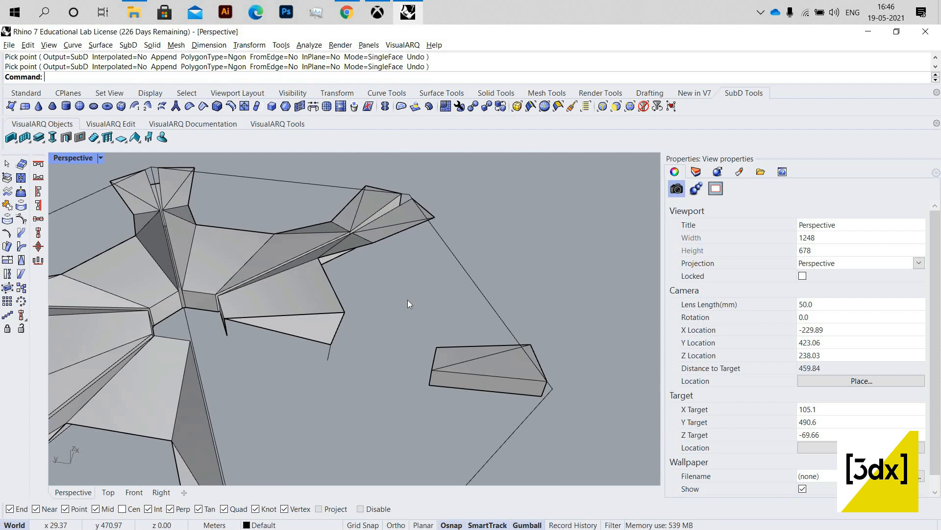
Step: Create a four-sided single SubD face below the triangle, closing the side strip down to the lower end of the second line
{"action": "scroll", "coordinate": [417, 302], "scroll_direction": "up", "scroll_amount": 5}
{"action": "right_click", "coordinate": [412, 314]}
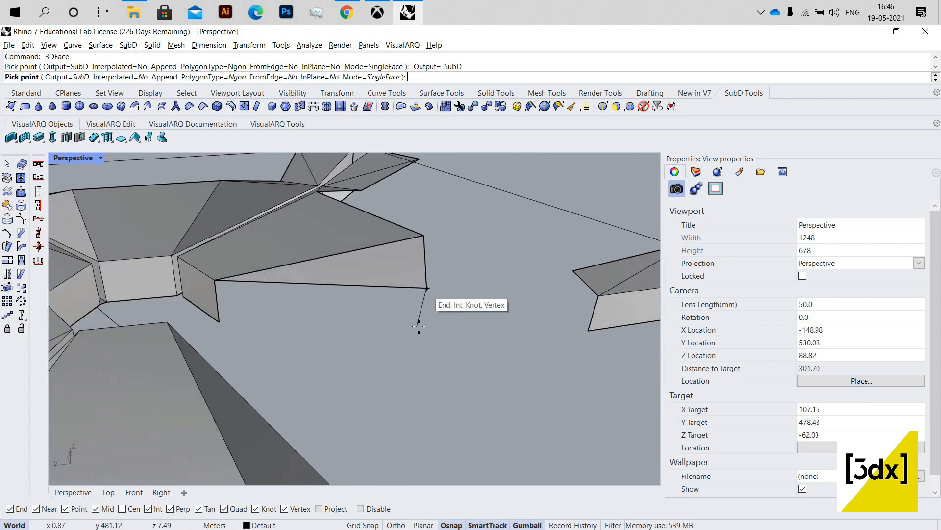
{"action": "left_click", "coordinate": [426, 287]}
{"action": "left_click", "coordinate": [417, 326]}
{"action": "left_click", "coordinate": [219, 322]}
{"action": "right_click", "coordinate": [385, 263]}
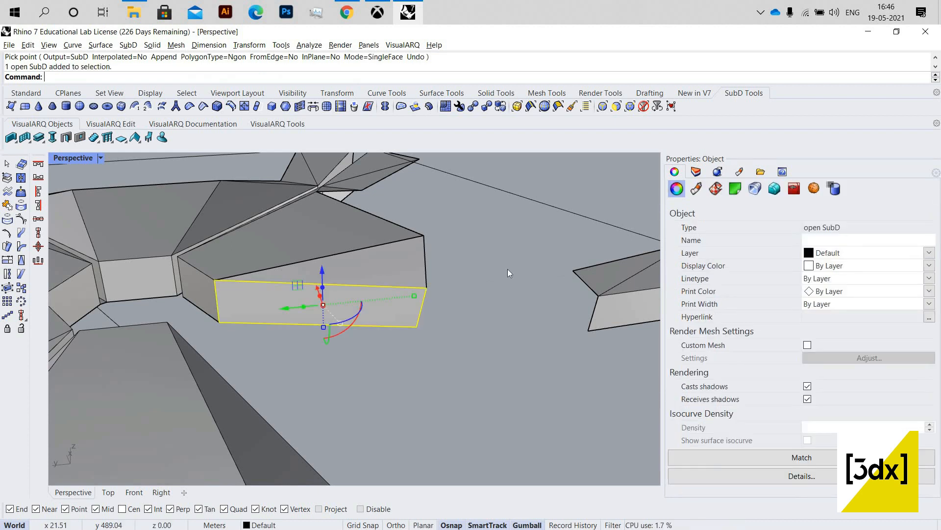
Step: Join the two new faces with the main star SubD, keeping the joined edges smooth
{"action": "left_click", "coordinate": [396, 267], "text": "shift"}
{"action": "left_click", "coordinate": [380, 232], "text": "shift"}
{"action": "right_click_drag", "start_coordinate": [448, 282], "coordinate": [392, 285]}
{"action": "key", "text": "ctrl+j"}
{"action": "key", "text": "Return"}
{"action": "left_click", "coordinate": [567, 318]}
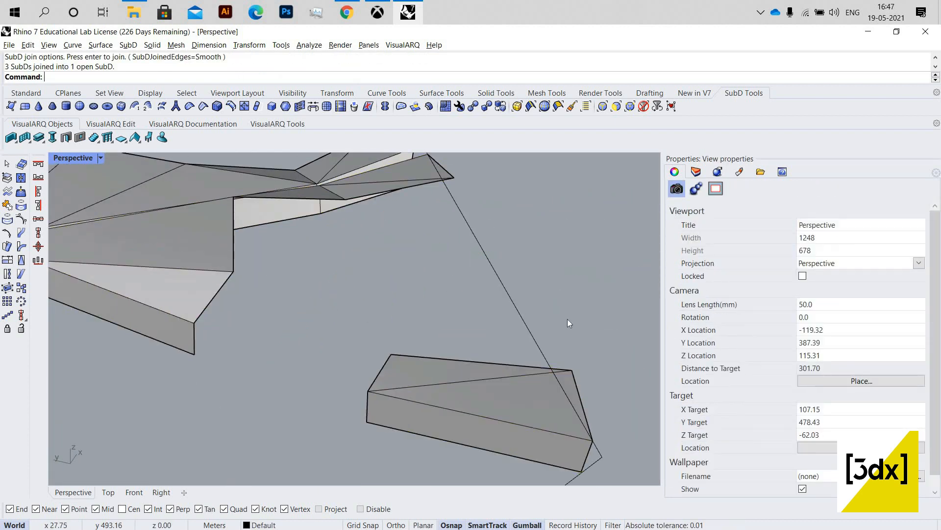
Step: Turn on the control points of the SubD arm on the other side of the gap
{"action": "left_click", "coordinate": [461, 370]}
{"action": "right_click_drag", "start_coordinate": [316, 295], "coordinate": [266, 266]}
{"action": "scroll", "coordinate": [266, 265], "scroll_direction": "down", "scroll_amount": 4}
{"action": "left_click", "coordinate": [253, 264]}
{"action": "right_click_drag", "start_coordinate": [252, 264], "coordinate": [227, 246]}
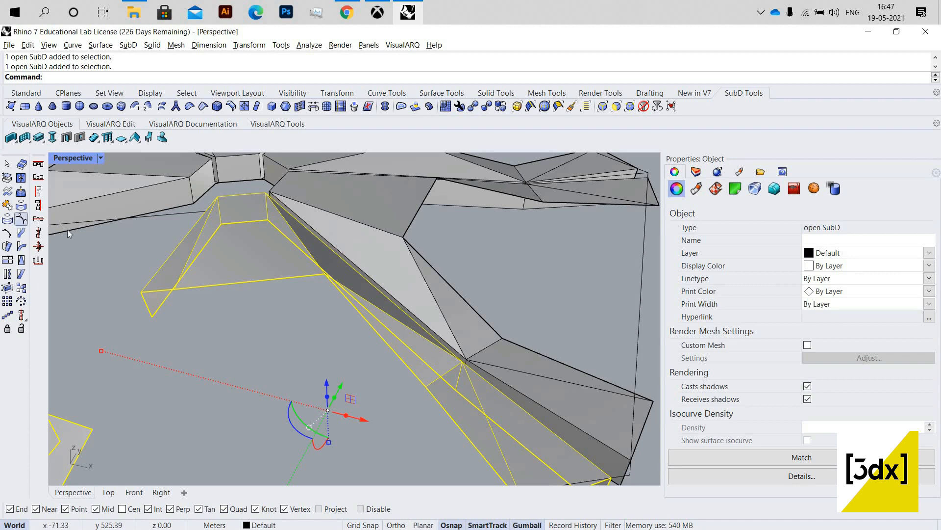
{"action": "key", "text": "F10"}
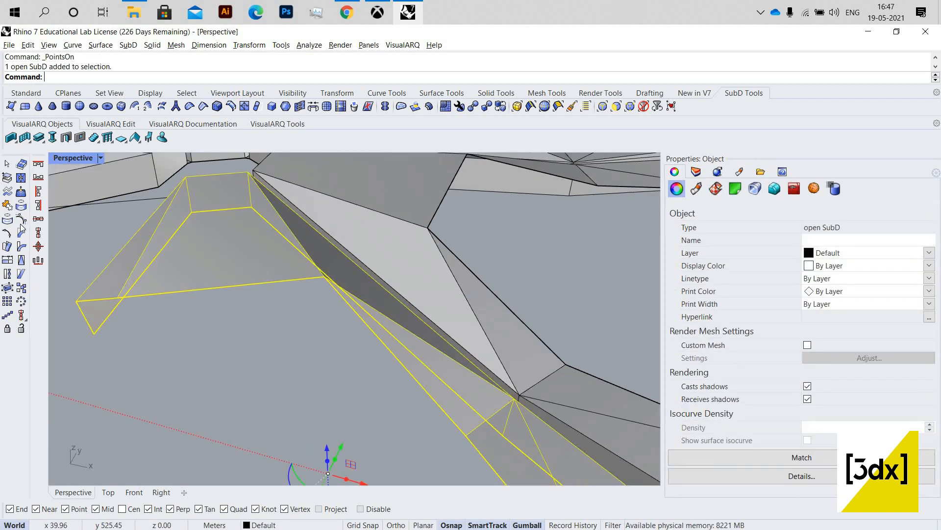
{"action": "key", "text": "F10"}
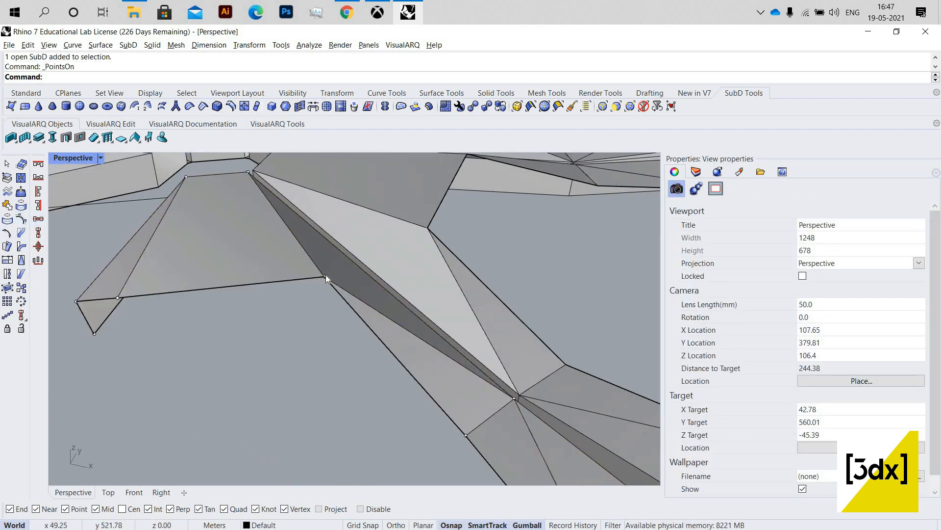
Step: Pull the control point at the inner bend of the arm's open edge outward so that the edge runs nearly straight
{"action": "left_click", "coordinate": [325, 278]}
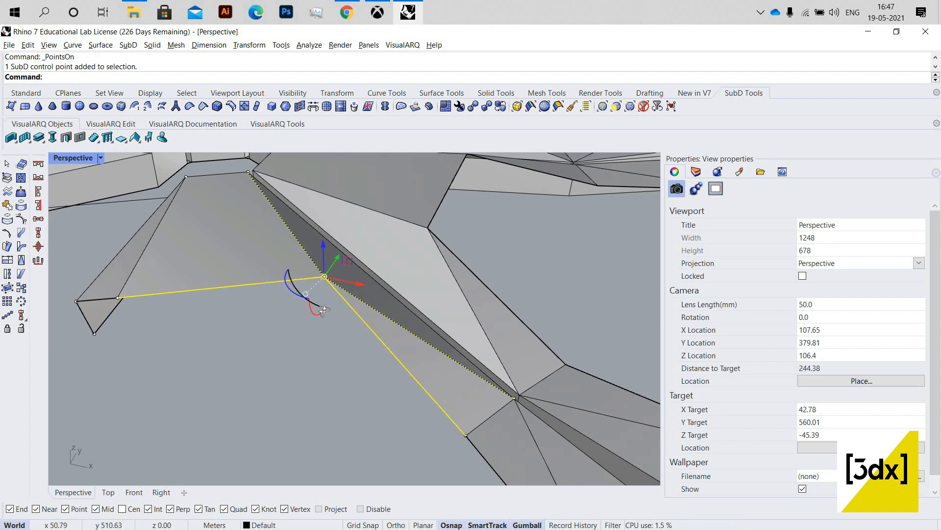
{"action": "right_click_drag", "start_coordinate": [322, 250], "coordinate": [332, 228]}
{"action": "left_click_drag", "start_coordinate": [308, 254], "coordinate": [324, 304]}
{"action": "right_click_drag", "start_coordinate": [302, 265], "coordinate": [329, 189]}
{"action": "left_click_drag", "start_coordinate": [328, 201], "coordinate": [356, 238]}
{"action": "right_click_drag", "start_coordinate": [356, 238], "coordinate": [337, 202]}
{"action": "left_click_drag", "start_coordinate": [337, 202], "coordinate": [332, 215]}
{"action": "left_click", "coordinate": [373, 292]}
Step: Raise the corner control point at the arm's open end, above the short side strip
{"action": "right_click_drag", "start_coordinate": [375, 293], "coordinate": [320, 311]}
{"action": "scroll", "coordinate": [366, 299], "scroll_direction": "down", "scroll_amount": 4}
{"action": "scroll", "coordinate": [320, 311], "scroll_direction": "down", "scroll_amount": 4}
{"action": "scroll", "coordinate": [319, 285], "scroll_direction": "up", "scroll_amount": 4}
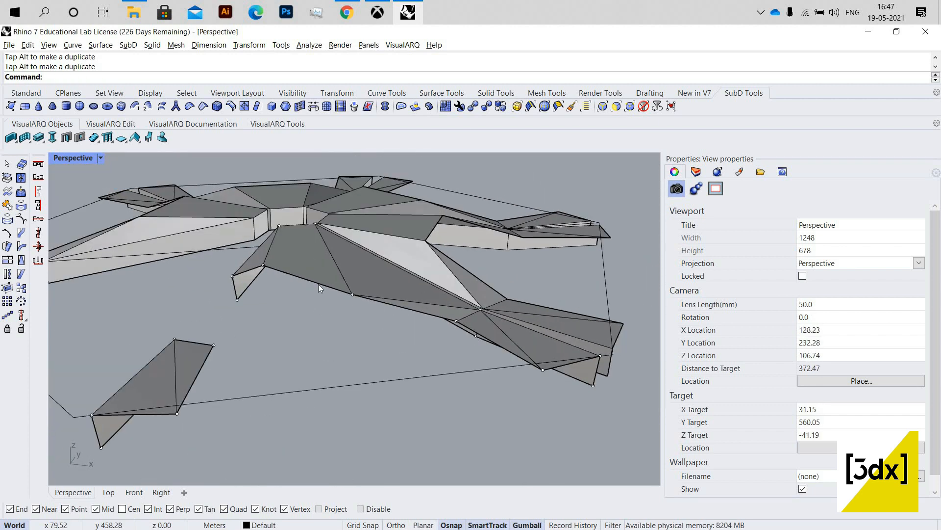
{"action": "scroll", "coordinate": [319, 284], "scroll_direction": "down", "scroll_amount": 2}
{"action": "right_click_drag", "start_coordinate": [250, 321], "coordinate": [263, 322]}
{"action": "scroll", "coordinate": [263, 323], "scroll_direction": "up", "scroll_amount": 6}
{"action": "left_click", "coordinate": [258, 326]}
{"action": "left_click_drag", "start_coordinate": [254, 295], "coordinate": [259, 241]}
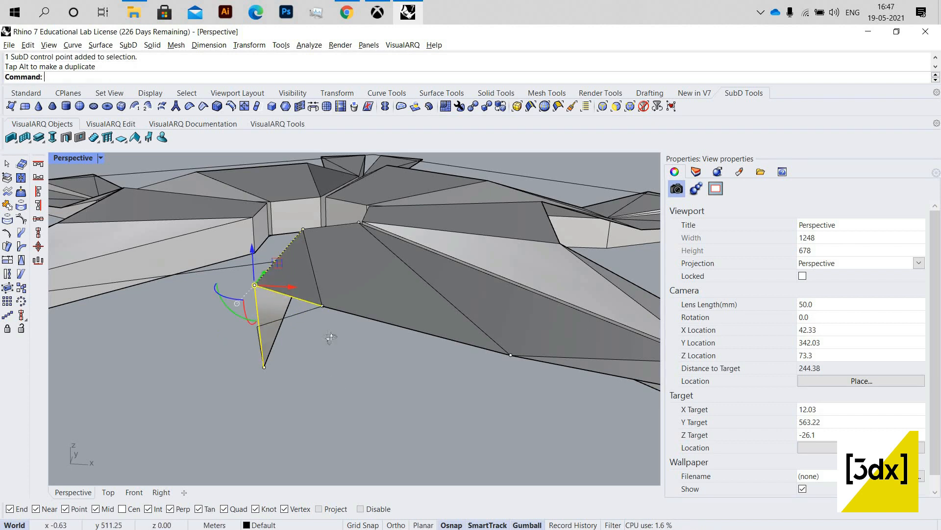
{"action": "right_click_drag", "start_coordinate": [339, 342], "coordinate": [236, 245]}
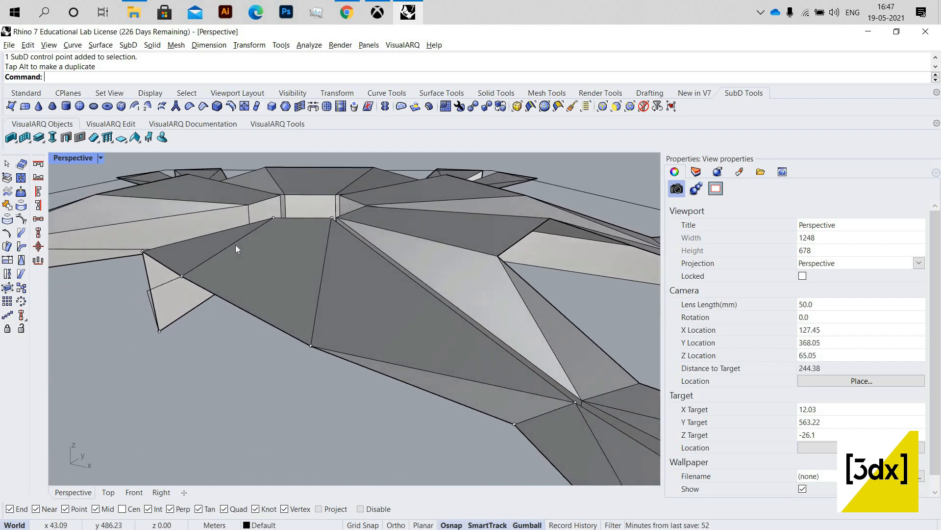
Step: Delete the SubD edge running from the central ring to the arm's open edge, merging the two top faces beside it
{"action": "left_click", "coordinate": [235, 245]}
{"action": "left_click", "coordinate": [232, 243]}
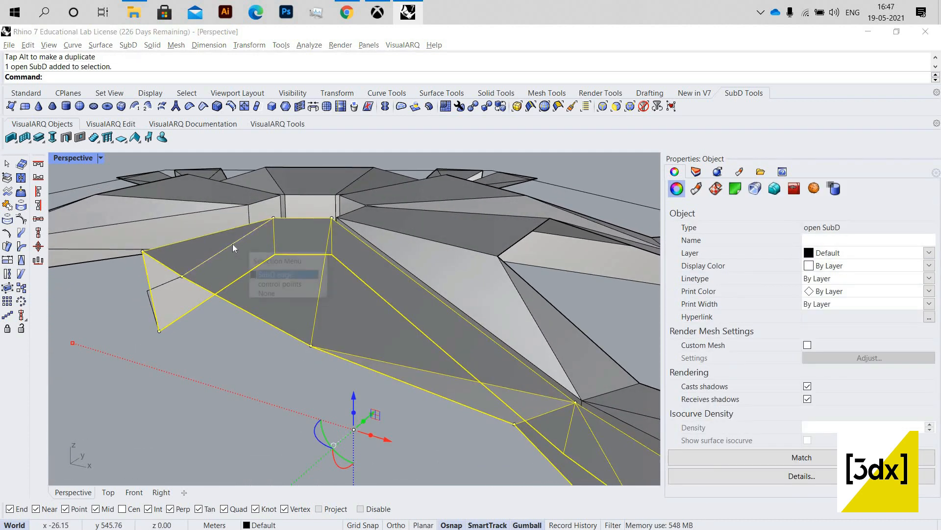
{"action": "key", "text": "Escape"}
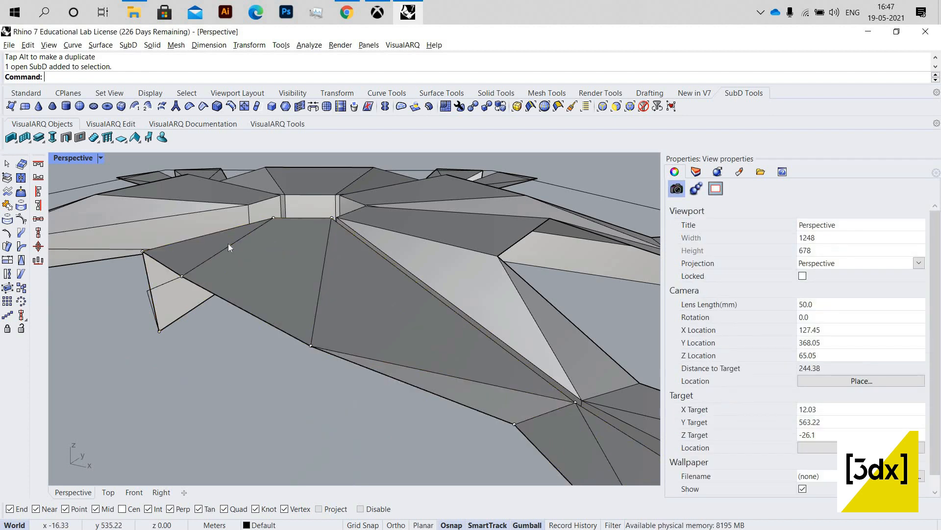
{"action": "left_click", "coordinate": [234, 249], "text": "ctrl+shift"}
{"action": "left_click", "coordinate": [270, 275]}
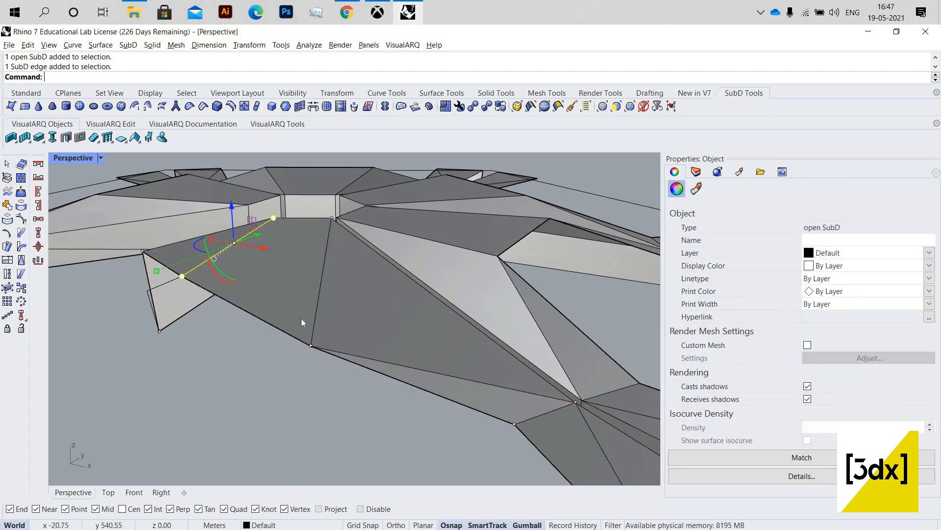
{"action": "key", "text": "Delete"}
{"action": "key", "text": "Delete"}
Step: Readjust the height of the control point midway along the arm's open edge and pull it further outward
{"action": "right_click_drag", "start_coordinate": [314, 304], "coordinate": [413, 258]}
{"action": "left_click", "coordinate": [415, 263]}
{"action": "left_click_drag", "start_coordinate": [414, 233], "coordinate": [349, 320]}
{"action": "right_click_drag", "start_coordinate": [350, 319], "coordinate": [326, 376]}
{"action": "scroll", "coordinate": [345, 339], "scroll_direction": "down", "scroll_amount": 10}
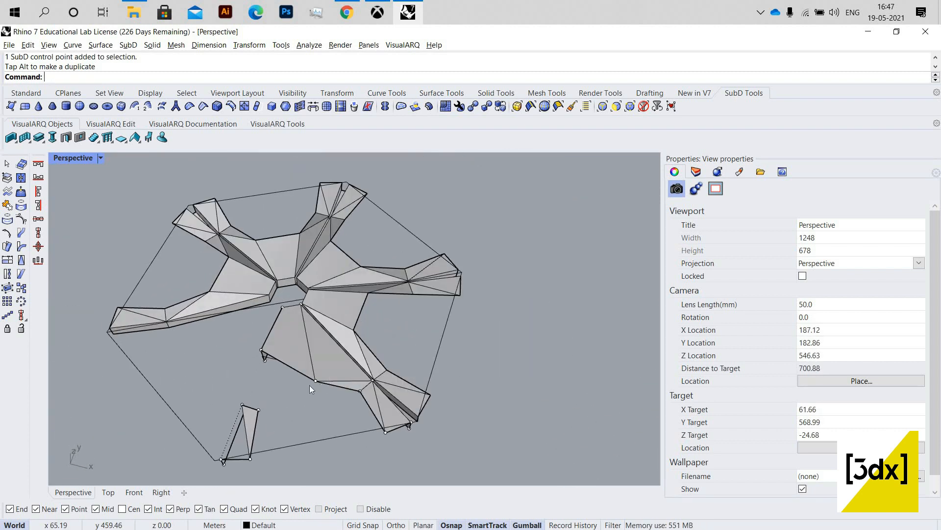
{"action": "scroll", "coordinate": [310, 381], "scroll_direction": "up", "scroll_amount": 5}
{"action": "left_click_drag", "start_coordinate": [316, 361], "coordinate": [325, 410]}
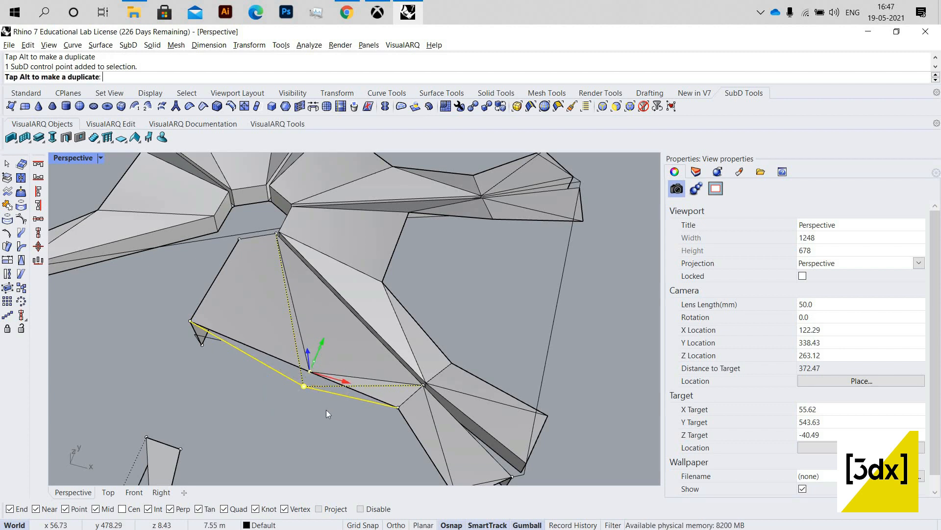
{"action": "left_click", "coordinate": [343, 423]}
Step: Draw lines along the tip edge and the long upper outer edge of the detached arm-end piece
{"action": "right_click_drag", "start_coordinate": [343, 423], "coordinate": [416, 378]}
{"action": "right_click_drag", "start_coordinate": [270, 313], "coordinate": [293, 299]}
{"action": "scroll", "coordinate": [265, 307], "scroll_direction": "up", "scroll_amount": 8}
{"action": "scroll", "coordinate": [275, 306], "scroll_direction": "down", "scroll_amount": 6}
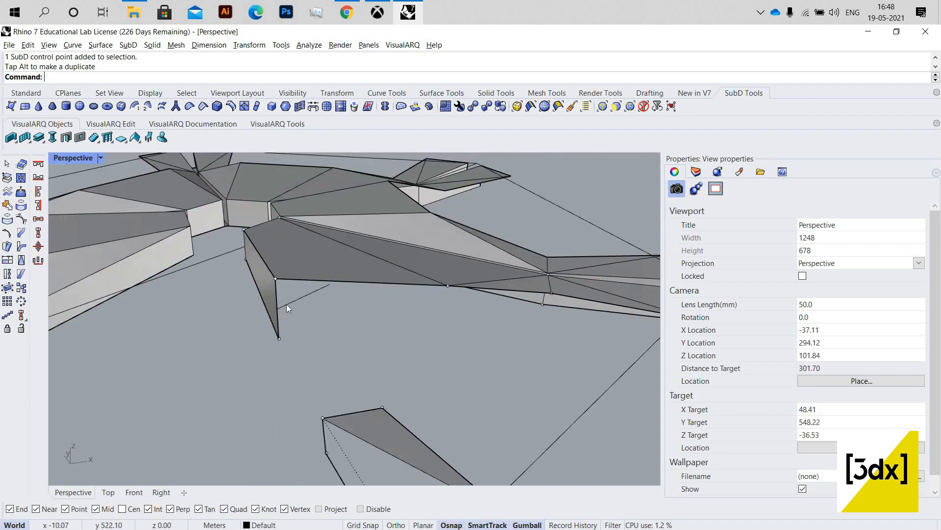
{"action": "scroll", "coordinate": [287, 305], "scroll_direction": "up", "scroll_amount": 4}
{"action": "type", "text": "line"}
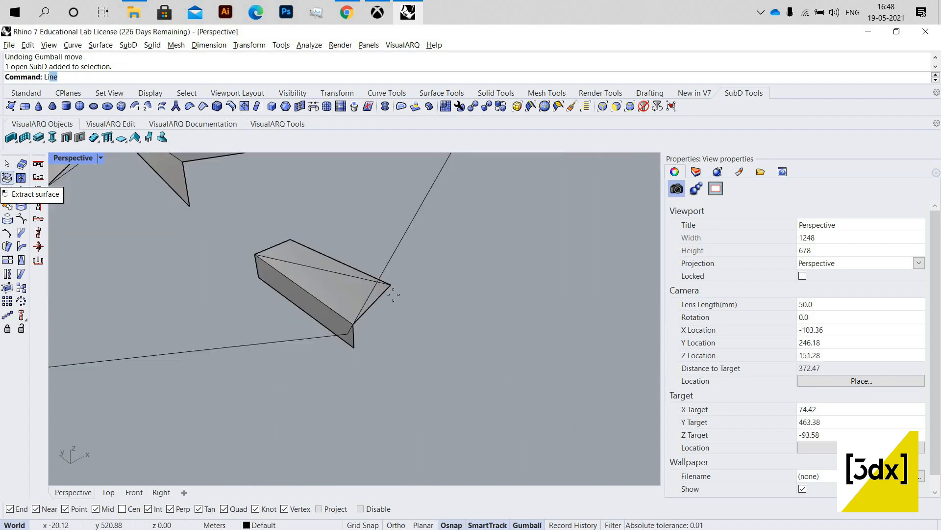
{"action": "key", "text": "Return"}
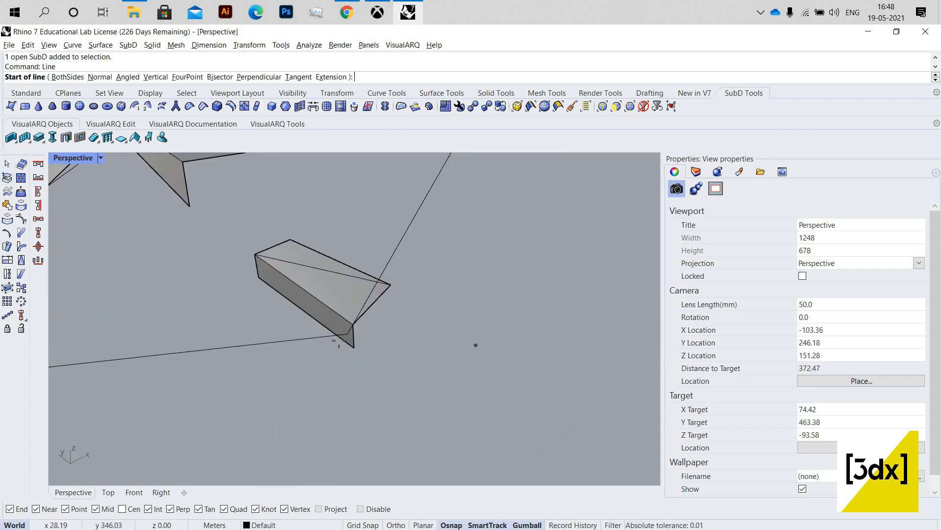
{"action": "scroll", "coordinate": [339, 340], "scroll_direction": "up", "scroll_amount": 3}
{"action": "left_click", "coordinate": [348, 333]}
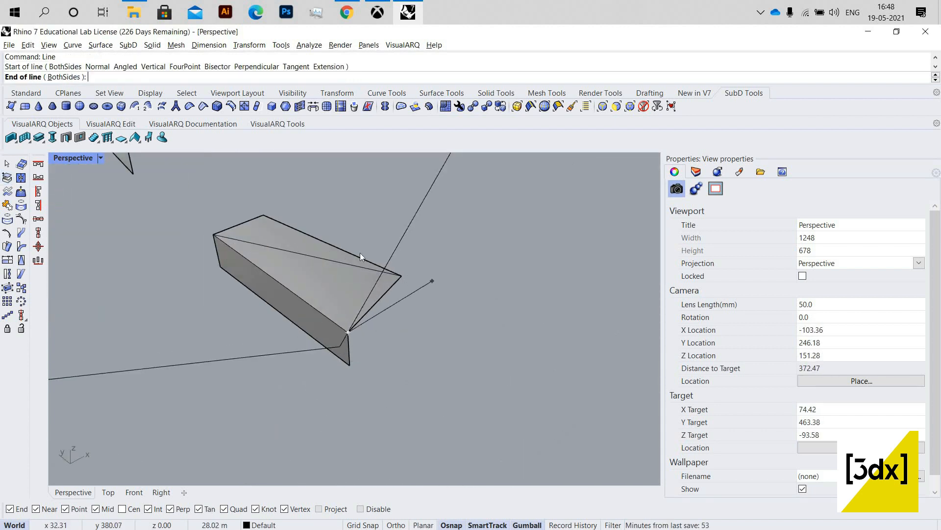
{"action": "left_click", "coordinate": [402, 276]}
{"action": "key", "text": "Return"}
{"action": "left_click", "coordinate": [264, 215]}
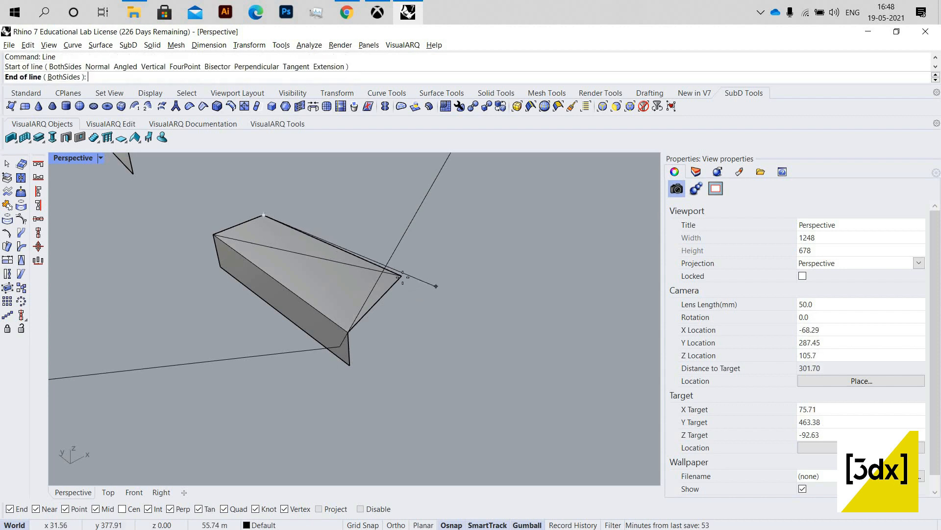
{"action": "left_click", "coordinate": [401, 276]}
Step: Trace the remaining outline of the detached piece with lines along its short inner edge, ridge, vertical tip edge and lower edge
{"action": "key", "text": "Return"}
{"action": "left_click", "coordinate": [214, 234]}
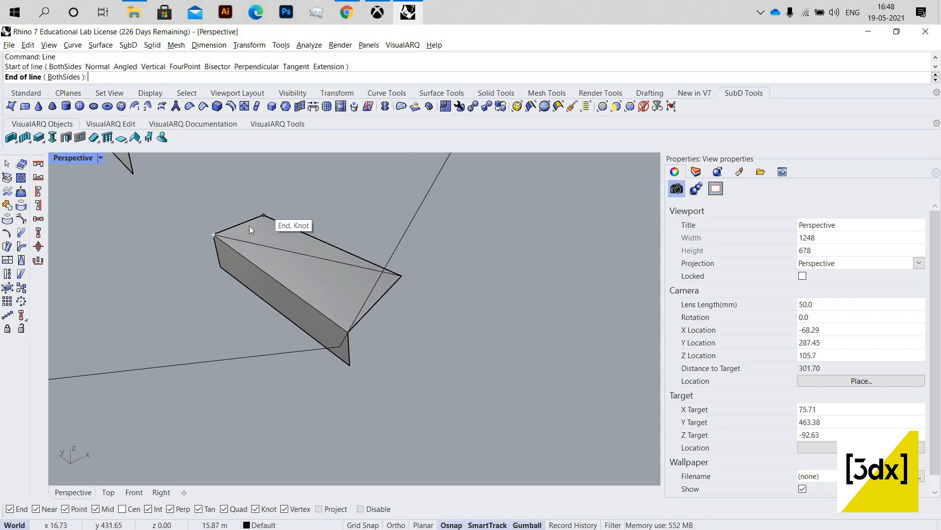
{"action": "left_click", "coordinate": [347, 331]}
{"action": "key", "text": "Return"}
{"action": "left_click", "coordinate": [347, 331]}
{"action": "left_click", "coordinate": [348, 364]}
{"action": "key", "text": "Return"}
{"action": "left_click", "coordinate": [348, 364]}
{"action": "left_click", "coordinate": [218, 267]}
{"action": "key", "text": "Return"}
{"action": "left_click", "coordinate": [218, 267]}
{"action": "key", "text": "Escape"}
Step: Delete the top and side faces of the detached arm-end piece, keeping the traced lines
{"action": "left_click", "coordinate": [302, 278]}
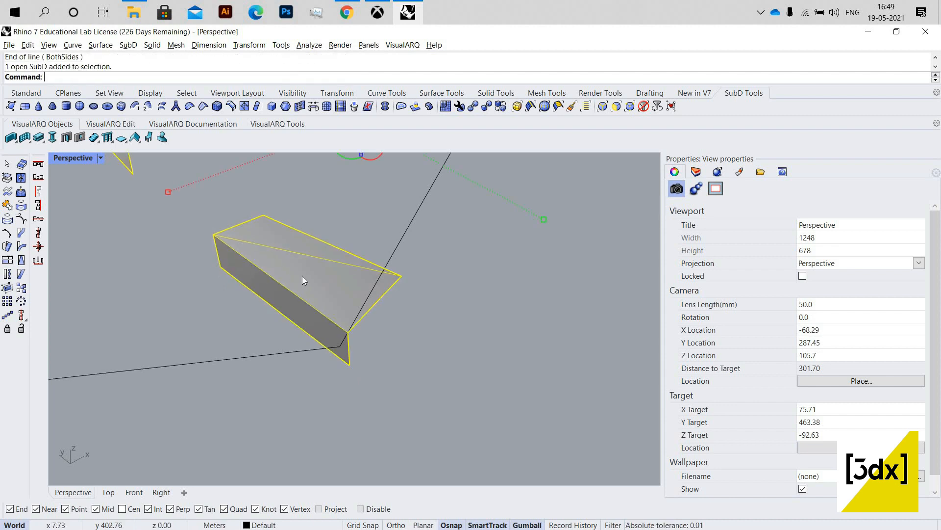
{"action": "key", "text": "Escape"}
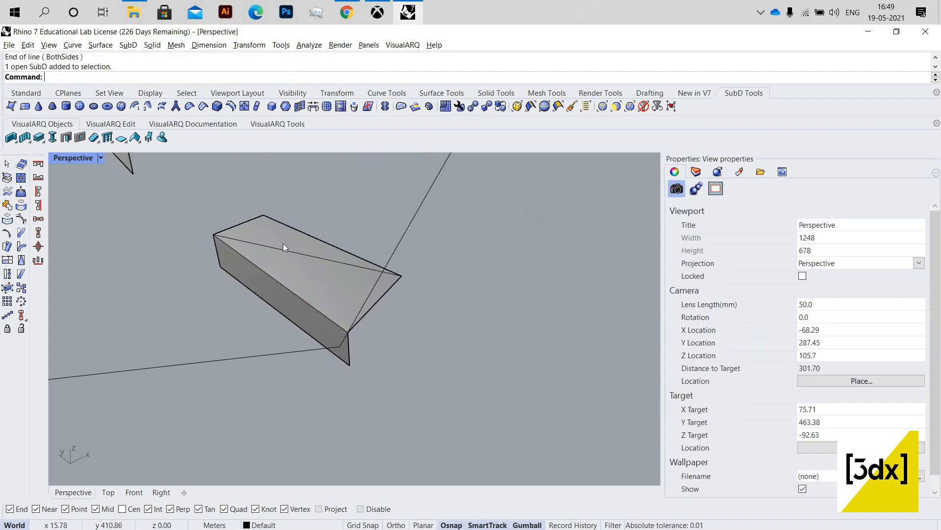
{"action": "left_click", "coordinate": [281, 302], "text": "ctrl+shift"}
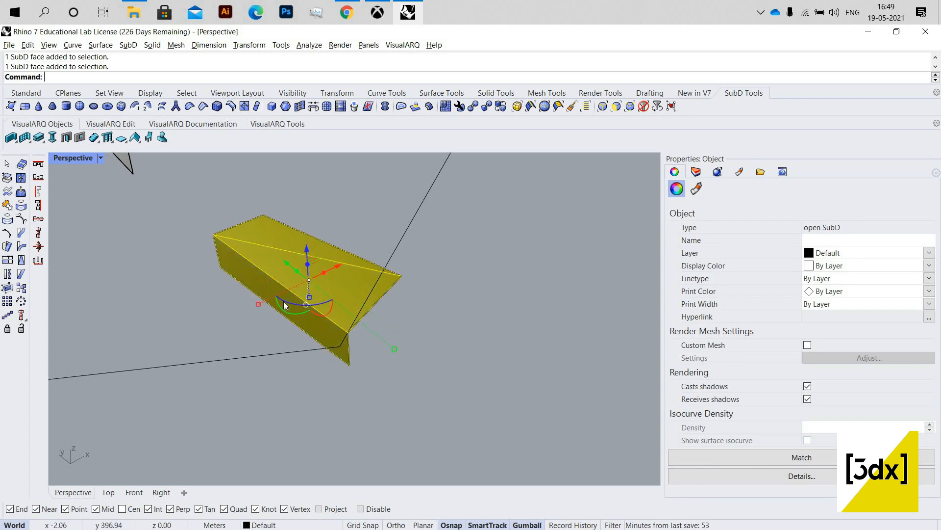
{"action": "key", "text": "Delete"}
Step: Select the upper and lower edges of the short side strip at the arm's open end
{"action": "scroll", "coordinate": [379, 294], "scroll_direction": "down", "scroll_amount": 10}
{"action": "scroll", "coordinate": [391, 301], "scroll_direction": "up", "scroll_amount": 6}
{"action": "right_click_drag", "start_coordinate": [484, 358], "coordinate": [377, 357]}
{"action": "scroll", "coordinate": [294, 228], "scroll_direction": "down", "scroll_amount": 4}
{"action": "scroll", "coordinate": [326, 209], "scroll_direction": "up", "scroll_amount": 7}
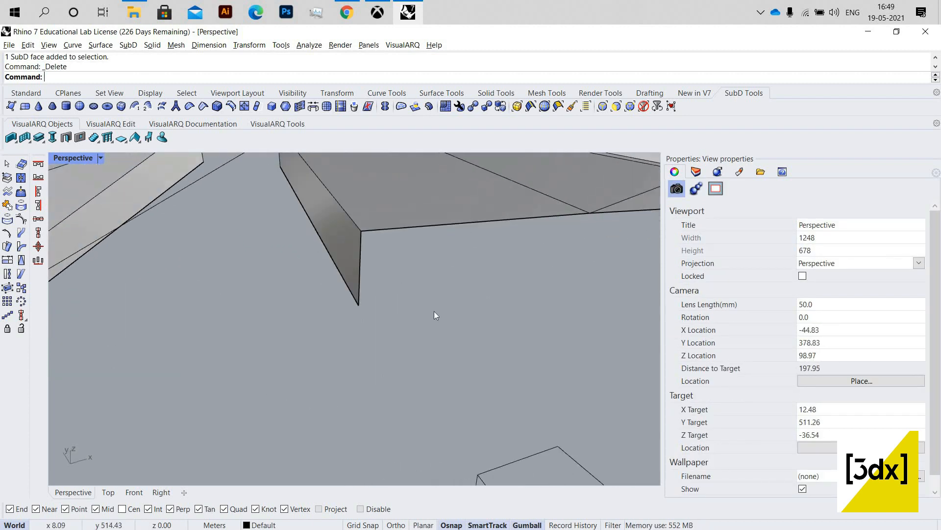
{"action": "left_click", "coordinate": [381, 242]}
{"action": "key", "text": "Escape"}
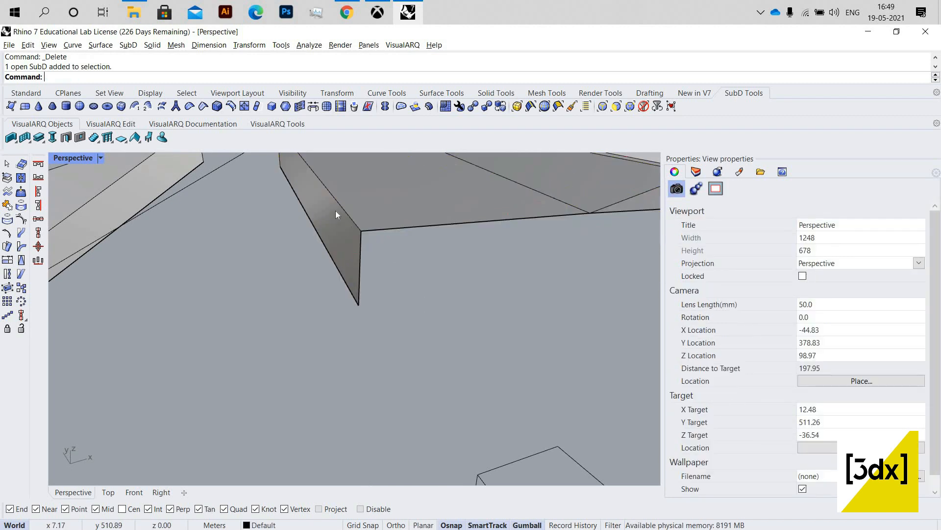
{"action": "left_click", "coordinate": [331, 252], "text": "ctrl+shift"}
{"action": "key", "text": "Escape"}
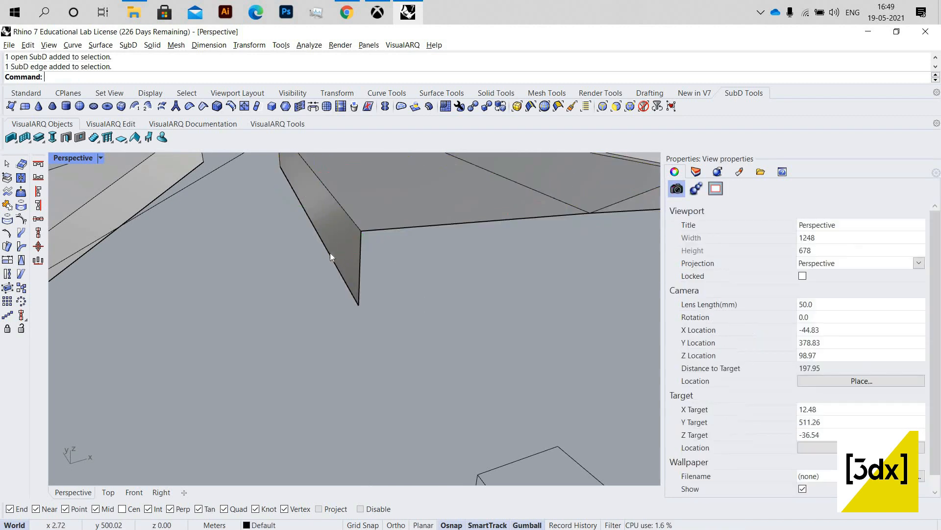
{"action": "left_click", "coordinate": [339, 263], "text": "ctrl+shift"}
{"action": "scroll", "coordinate": [387, 255], "scroll_direction": "down", "scroll_amount": 5}
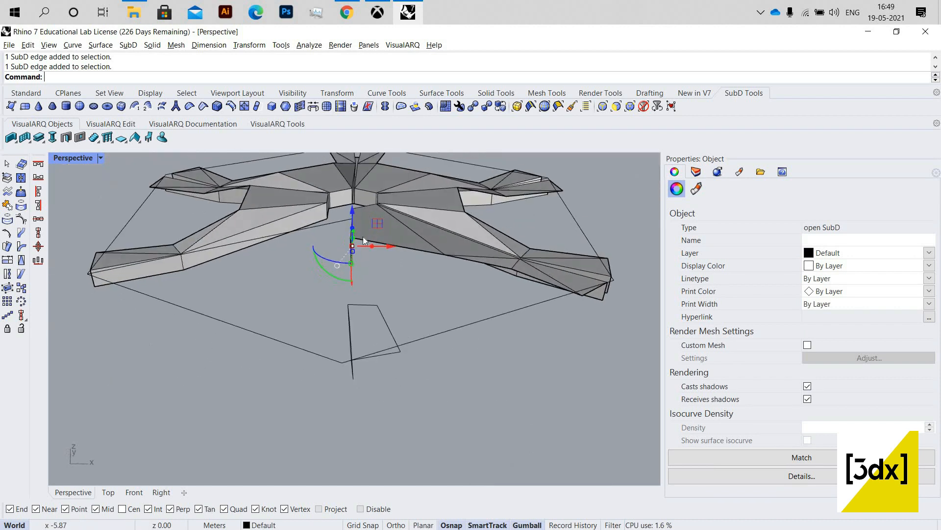
{"action": "scroll", "coordinate": [364, 237], "scroll_direction": "up", "scroll_amount": 5}
Step: Move the selected strip edges 2 m along the X axis and clear the selection
{"action": "left_click_drag", "start_coordinate": [368, 237], "coordinate": [367, 239]}
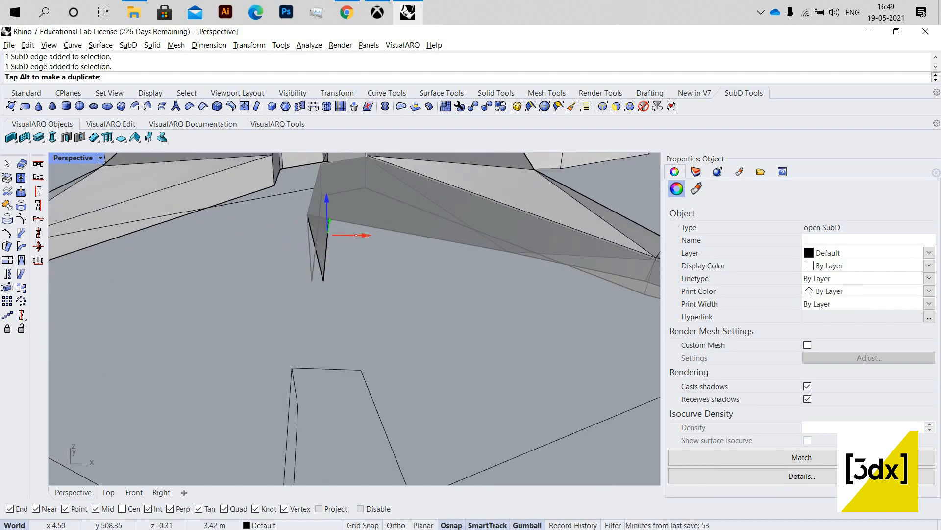
{"action": "key", "text": "Return"}
{"action": "left_click_drag", "start_coordinate": [392, 294], "coordinate": [396, 269]}
{"action": "left_click", "coordinate": [396, 268]}
{"action": "scroll", "coordinate": [355, 232], "scroll_direction": "down", "scroll_amount": 3}
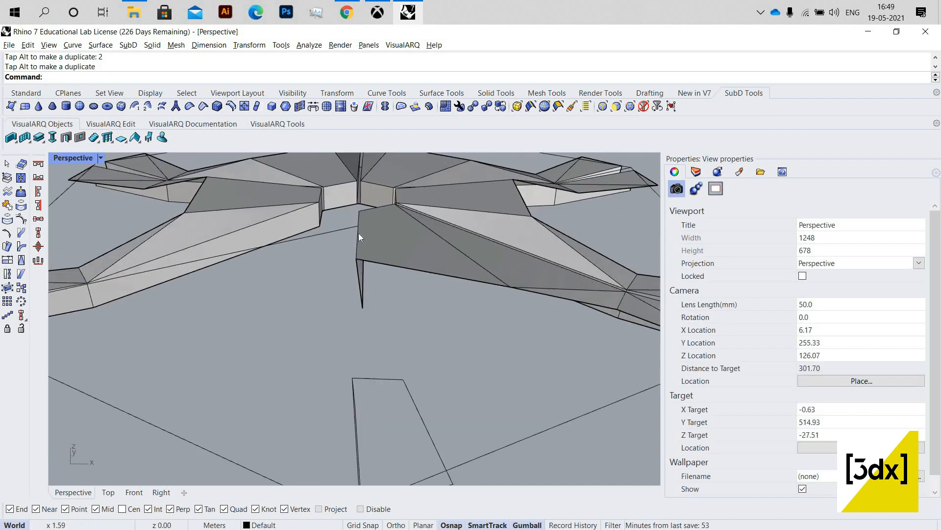
Step: Shift the vertical edge at the arm's open end by 0.5 and clear the selection
{"action": "scroll", "coordinate": [360, 237], "scroll_direction": "up", "scroll_amount": 3}
{"action": "left_click", "coordinate": [362, 242]}
{"action": "key", "text": "Escape"}
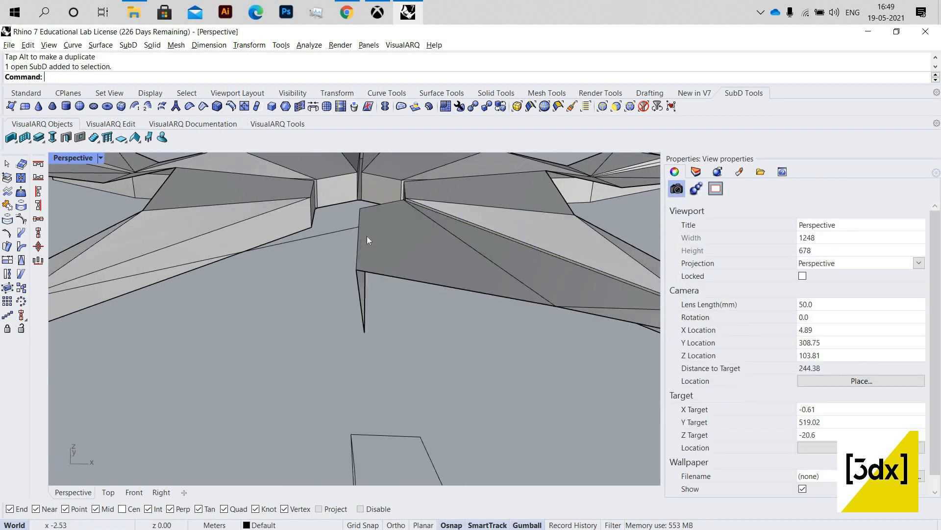
{"action": "left_click", "coordinate": [365, 237], "text": "ctrl+shift"}
{"action": "left_click_drag", "start_coordinate": [378, 234], "coordinate": [377, 269]}
{"action": "type", "text": "0.5"}
{"action": "left_click_drag", "start_coordinate": [319, 240], "coordinate": [323, 244]}
{"action": "left_click", "coordinate": [427, 310]}
Step: Build a four-point SubD face over the traced long side outline of the detached piece with 3D Face
{"action": "scroll", "coordinate": [445, 316], "scroll_direction": "down", "scroll_amount": 8}
{"action": "right_click_drag", "start_coordinate": [459, 316], "coordinate": [440, 263]}
{"action": "scroll", "coordinate": [460, 338], "scroll_direction": "up", "scroll_amount": 2}
{"action": "right_click_drag", "start_coordinate": [305, 298], "coordinate": [472, 348]}
{"action": "left_click", "coordinate": [425, 257]}
{"action": "left_click", "coordinate": [360, 348]}
{"action": "scroll", "coordinate": [471, 348], "scroll_direction": "up", "scroll_amount": 4}
{"action": "right_click_drag", "start_coordinate": [380, 385], "coordinate": [325, 342]}
{"action": "scroll", "coordinate": [343, 330], "scroll_direction": "down", "scroll_amount": 4}
{"action": "scroll", "coordinate": [321, 338], "scroll_direction": "up", "scroll_amount": 4}
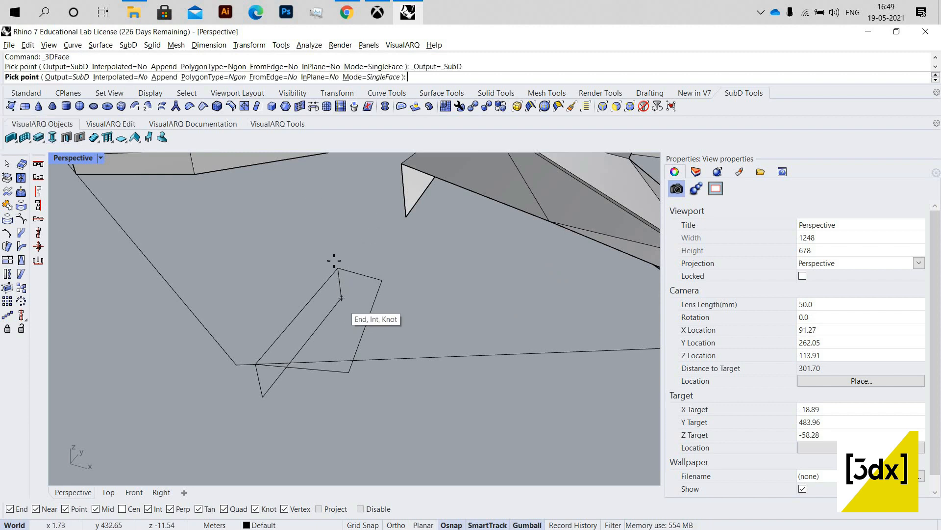
{"action": "left_click", "coordinate": [338, 269]}
{"action": "left_click", "coordinate": [341, 297]}
{"action": "left_click", "coordinate": [257, 365]}
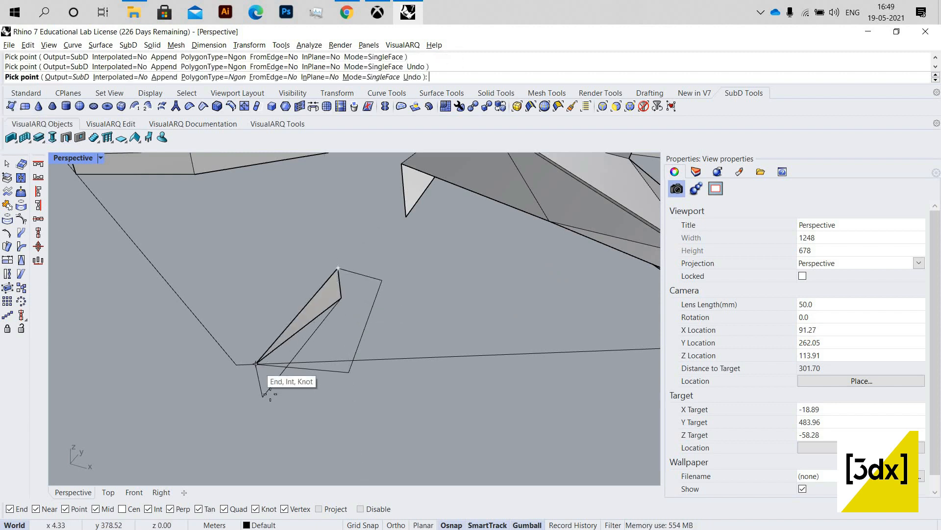
{"action": "left_click", "coordinate": [262, 397]}
{"action": "key", "text": "Return"}
Step: Build two triangular SubD faces covering the detached piece's top outline, split by a diagonal from its inner ridge corner
{"action": "key", "text": "Return"}
{"action": "left_click", "coordinate": [338, 268]}
{"action": "left_click", "coordinate": [348, 372]}
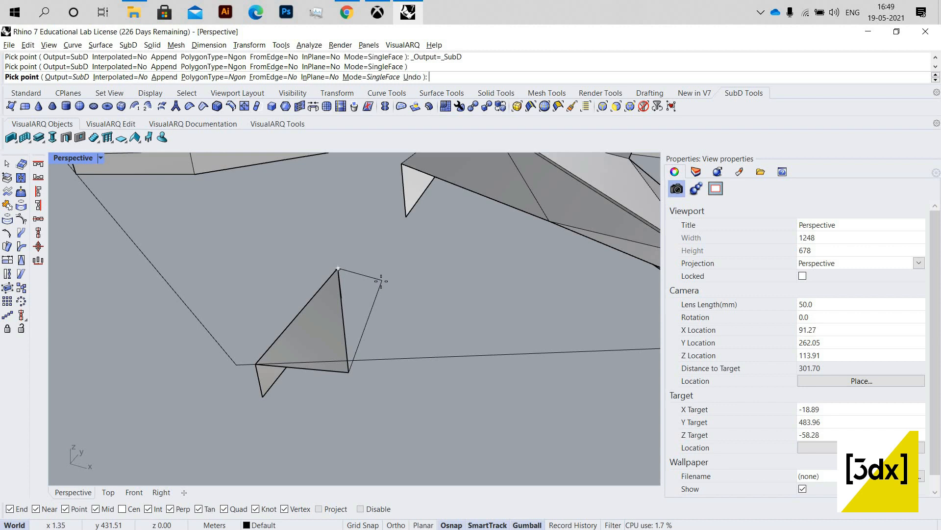
{"action": "left_click", "coordinate": [382, 281]}
{"action": "left_click", "coordinate": [348, 372]}
{"action": "key", "text": "Return"}
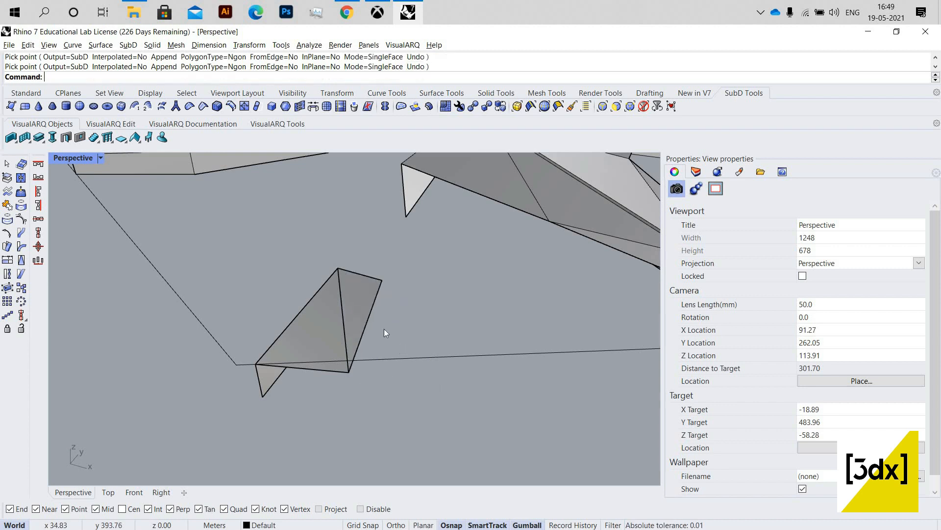
Step: Join the detached piece's two top faces and its side face into one SubD, then clear the selection
{"action": "scroll", "coordinate": [384, 329], "scroll_direction": "down", "scroll_amount": 9}
{"action": "right_click_drag", "start_coordinate": [384, 328], "coordinate": [403, 343]}
{"action": "scroll", "coordinate": [392, 387], "scroll_direction": "up", "scroll_amount": 9}
{"action": "left_click", "coordinate": [414, 371]}
{"action": "left_click", "coordinate": [401, 385], "text": "shift"}
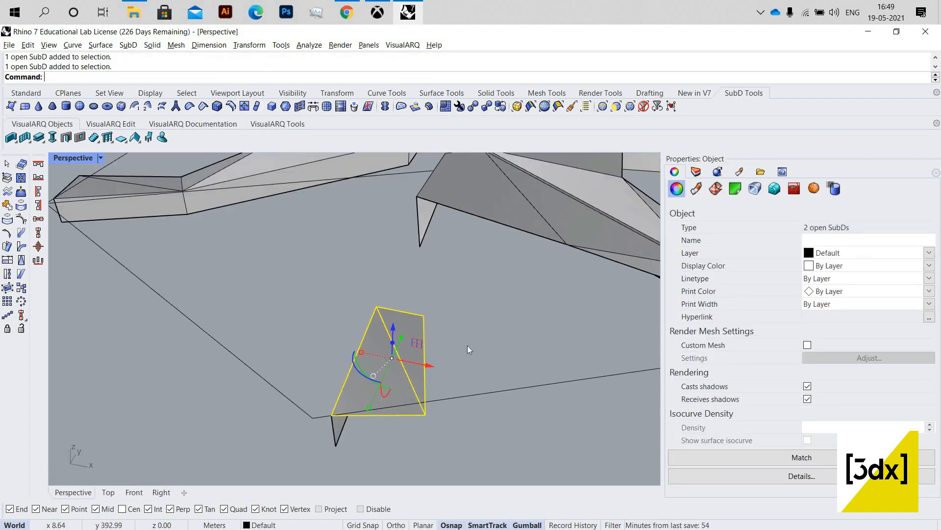
{"action": "right_click_drag", "start_coordinate": [467, 346], "coordinate": [458, 333]}
{"action": "key", "text": "ctrl+j"}
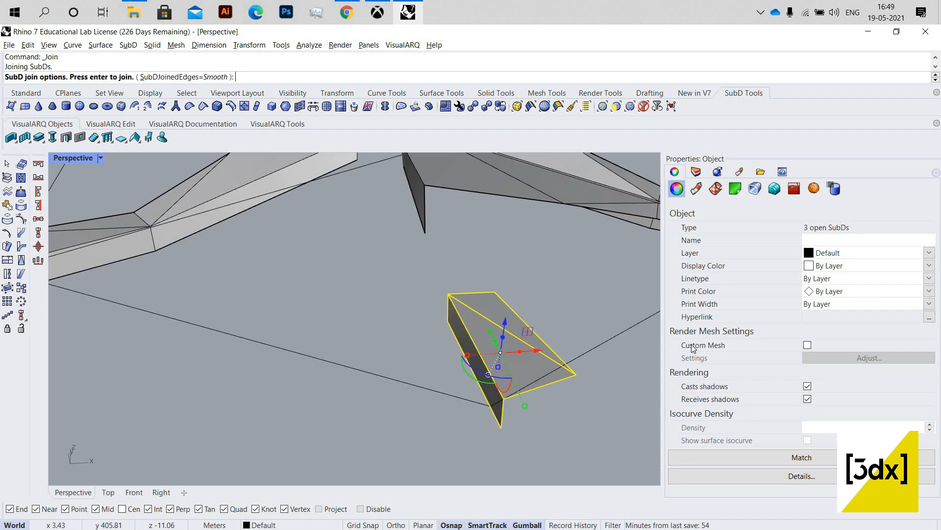
{"action": "key", "text": "Return"}
{"action": "left_click", "coordinate": [416, 305]}
Step: Stretch the joined piece with Scale1D from its lower outer-end corner, extending the inner end about 25 m along Y
{"action": "right_click_drag", "start_coordinate": [413, 303], "coordinate": [261, 341]}
{"action": "scroll", "coordinate": [252, 316], "scroll_direction": "up", "scroll_amount": 3}
{"action": "left_click", "coordinate": [260, 341]}
{"action": "key", "text": "Return"}
{"action": "left_click", "coordinate": [129, 387]}
{"action": "right_click_drag", "start_coordinate": [339, 333], "coordinate": [299, 293]}
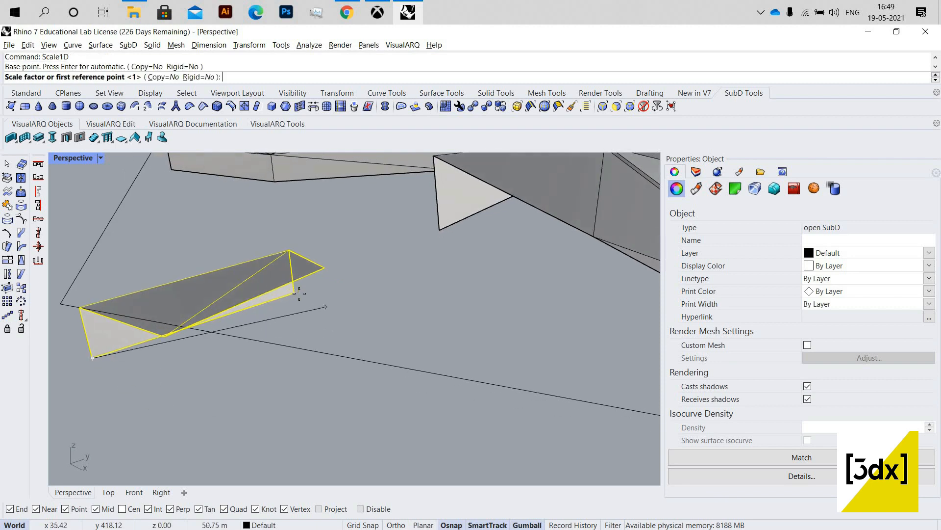
{"action": "left_click", "coordinate": [294, 293]}
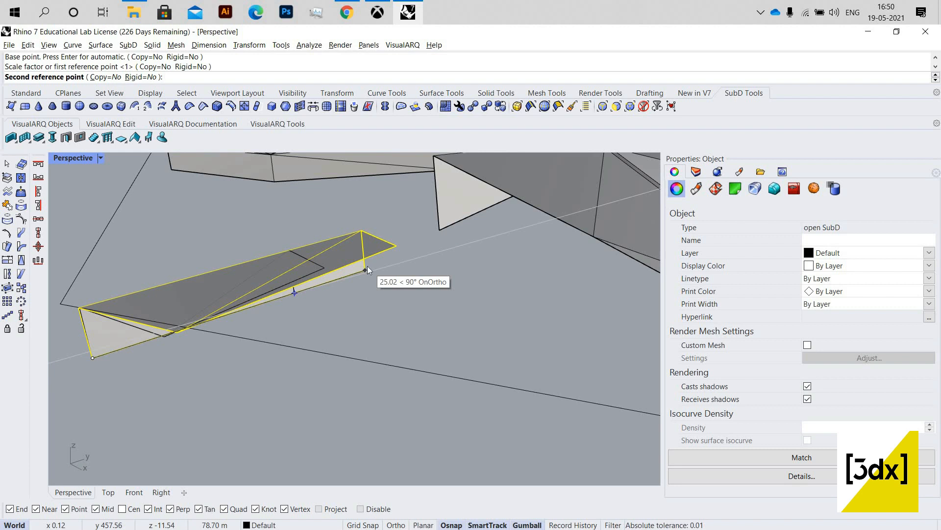
{"action": "left_click", "coordinate": [366, 296]}
{"action": "key", "text": "Escape"}
Step: Draw a guide line from the stretched piece's inner ridge corner to a point on its opposite long edge
{"action": "scroll", "coordinate": [367, 296], "scroll_direction": "up", "scroll_amount": 5}
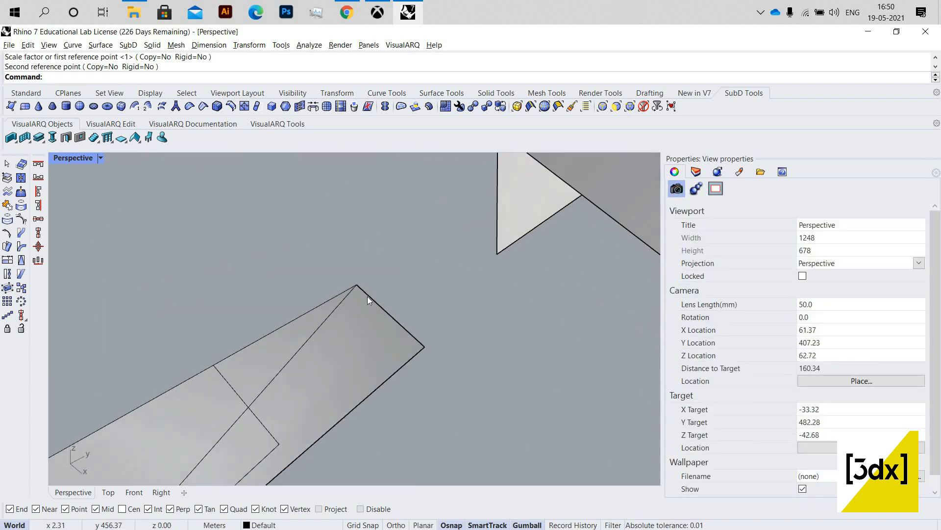
{"action": "key", "text": "Return"}
{"action": "left_click", "coordinate": [356, 285]}
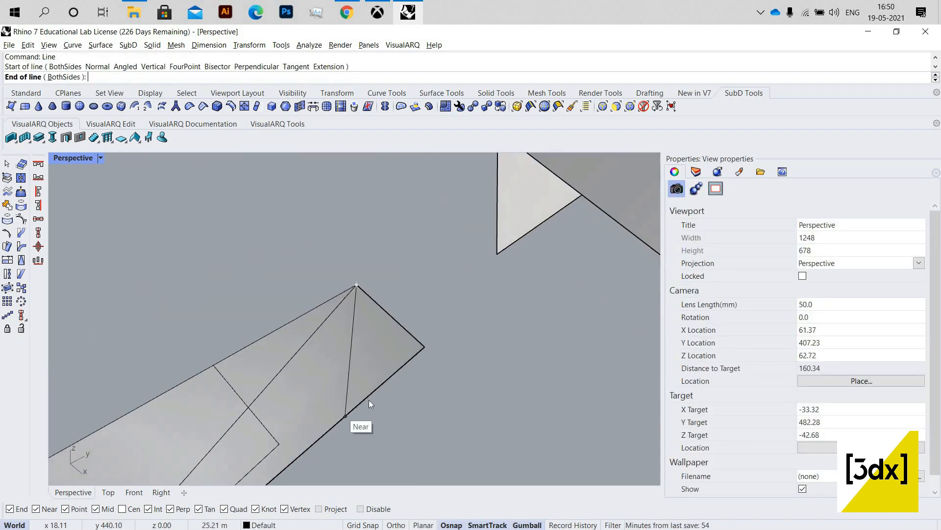
{"action": "left_click", "coordinate": [339, 420]}
Step: Show the piece's control points and move its other top inner-end corner onto the guide line's endpoint
{"action": "left_click", "coordinate": [396, 365]}
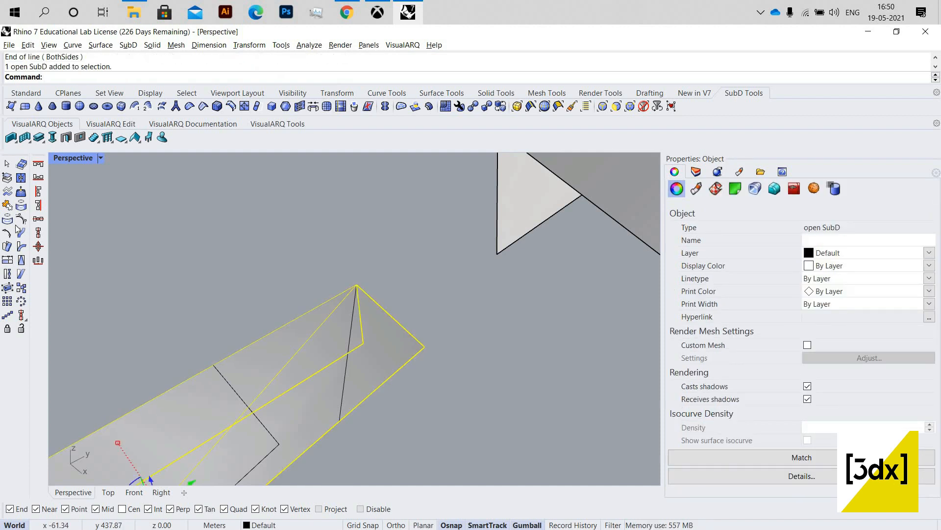
{"action": "key", "text": "F10"}
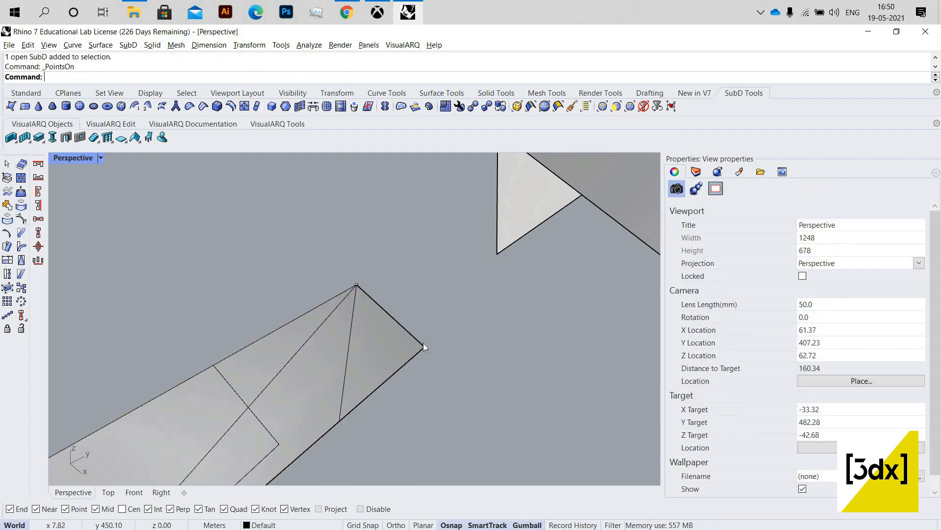
{"action": "left_click_drag", "start_coordinate": [425, 346], "coordinate": [340, 421]}
{"action": "key", "text": "Escape"}
{"action": "key", "text": "Escape"}
Step: Examine the slanted inner end of the detached piece and how it lines up with the open arm
{"action": "scroll", "coordinate": [413, 328], "scroll_direction": "down", "scroll_amount": 8}
{"action": "right_click_drag", "start_coordinate": [413, 328], "coordinate": [369, 357]}
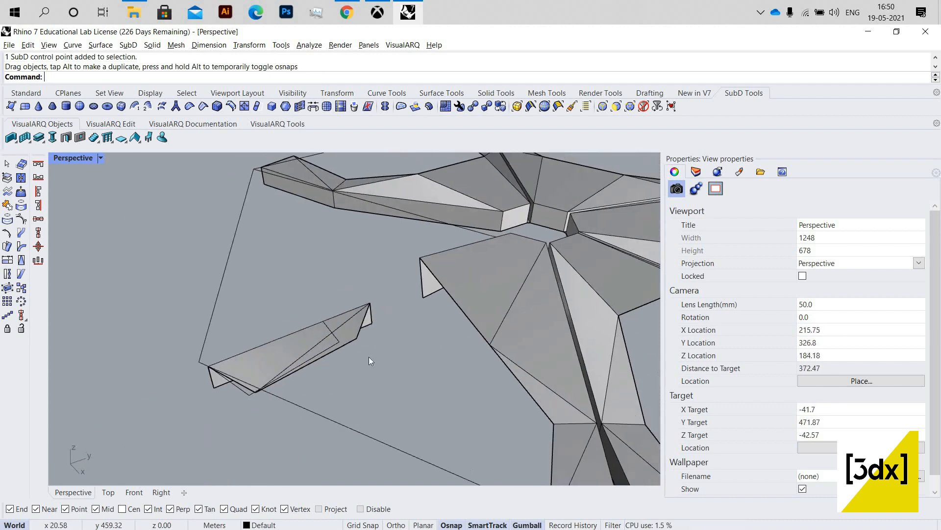
{"action": "scroll", "coordinate": [382, 338], "scroll_direction": "up", "scroll_amount": 6}
{"action": "scroll", "coordinate": [443, 361], "scroll_direction": "down", "scroll_amount": 4}
{"action": "right_click_drag", "start_coordinate": [321, 328], "coordinate": [374, 335]}
{"action": "scroll", "coordinate": [366, 350], "scroll_direction": "up", "scroll_amount": 4}
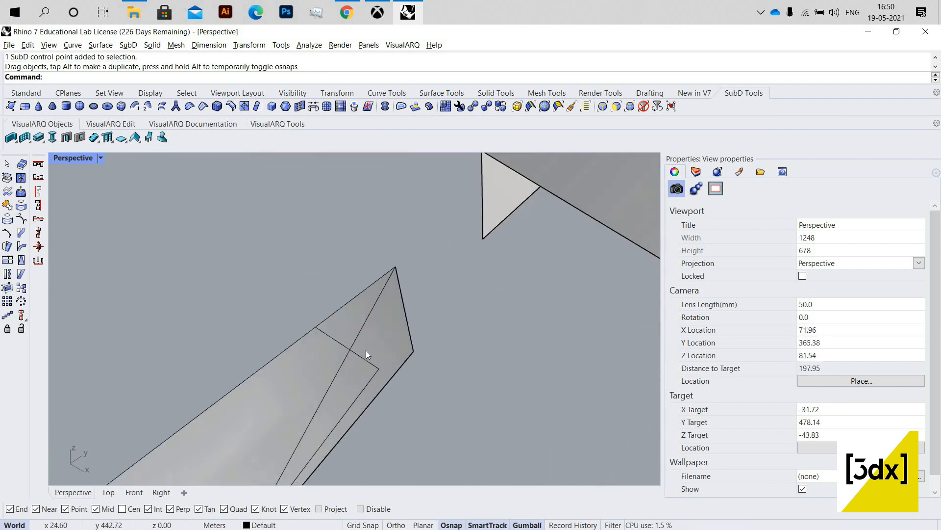
{"action": "scroll", "coordinate": [368, 343], "scroll_direction": "down", "scroll_amount": 8}
{"action": "scroll", "coordinate": [370, 348], "scroll_direction": "up", "scroll_amount": 4}
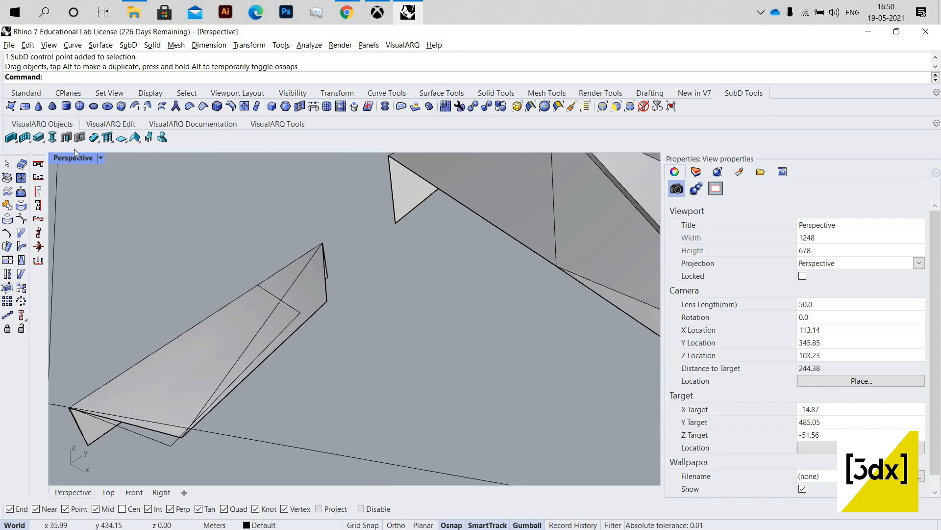
Step: In the Top view, draw a horizontal line along X outward from the piece's moved inner-end corner
{"action": "double_click", "coordinate": [60, 161]}
{"action": "left_click", "coordinate": [137, 221]}
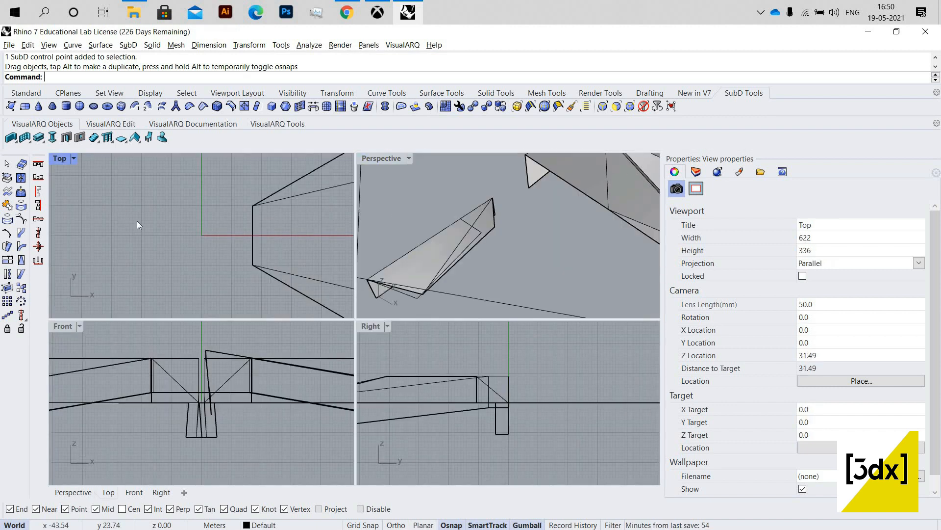
{"action": "double_click", "coordinate": [61, 159]}
{"action": "scroll", "coordinate": [137, 220], "scroll_direction": "down", "scroll_amount": 18}
{"action": "scroll", "coordinate": [355, 312], "scroll_direction": "down", "scroll_amount": 16}
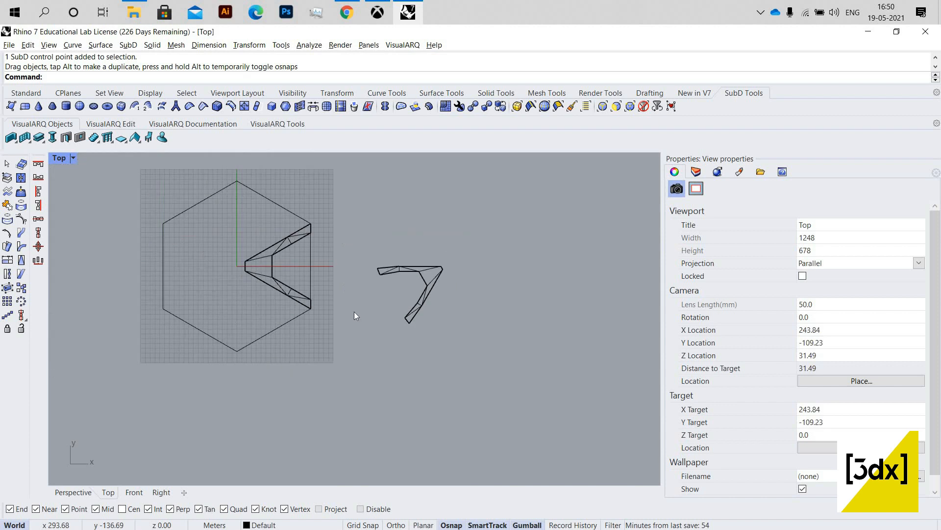
{"action": "scroll", "coordinate": [300, 285], "scroll_direction": "up", "scroll_amount": 10}
{"action": "scroll", "coordinate": [270, 314], "scroll_direction": "up", "scroll_amount": 15}
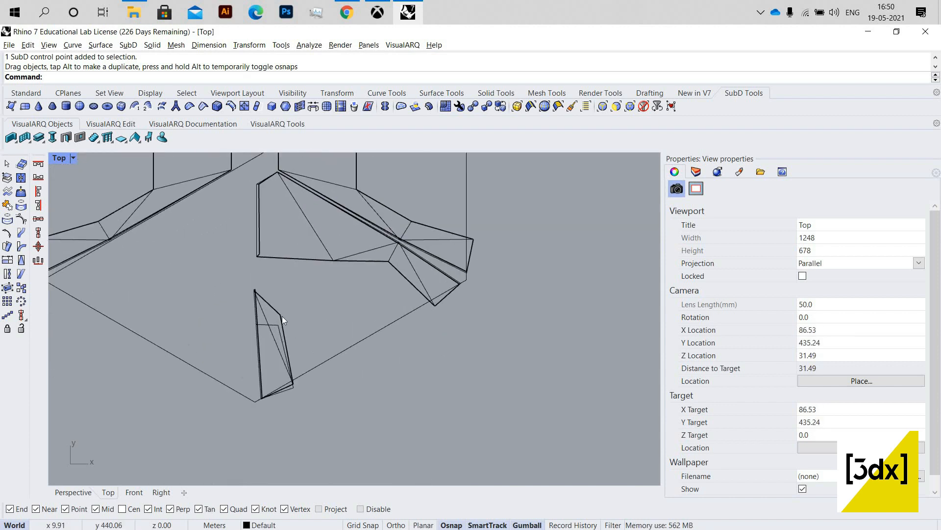
{"action": "key", "text": "Return"}
{"action": "left_click", "coordinate": [301, 316]}
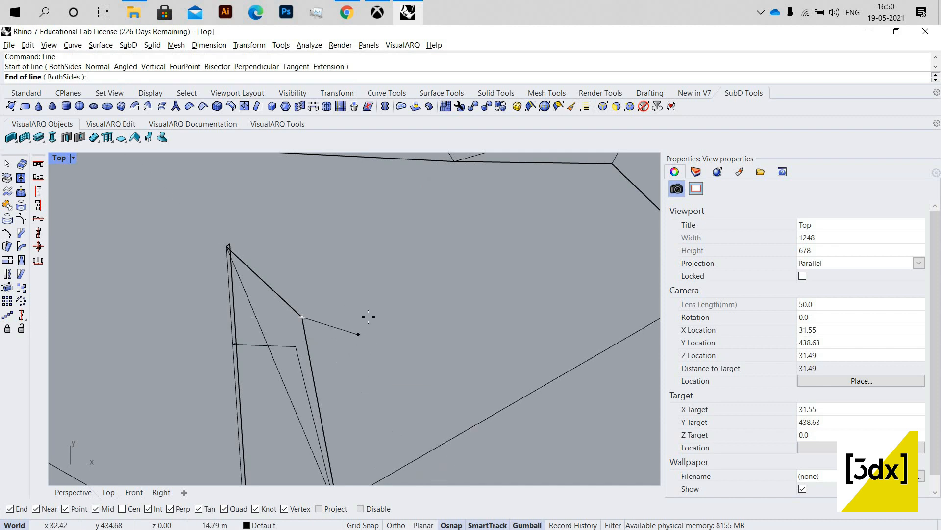
{"action": "left_click", "coordinate": [391, 318]}
{"action": "key", "text": "Return"}
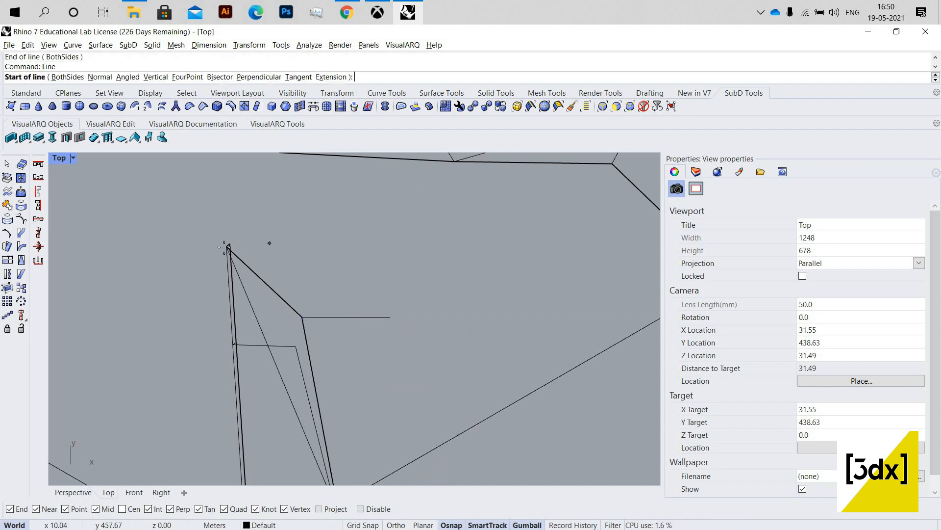
{"action": "scroll", "coordinate": [245, 245], "scroll_direction": "up", "scroll_amount": 3}
{"action": "scroll", "coordinate": [223, 255], "scroll_direction": "up", "scroll_amount": 2}
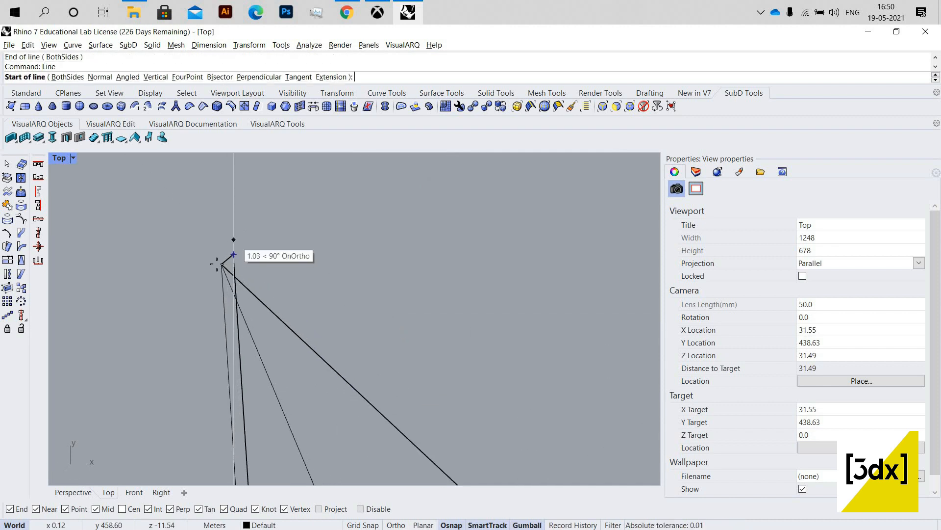
{"action": "left_click", "coordinate": [222, 263]}
{"action": "scroll", "coordinate": [469, 268], "scroll_direction": "down", "scroll_amount": 2}
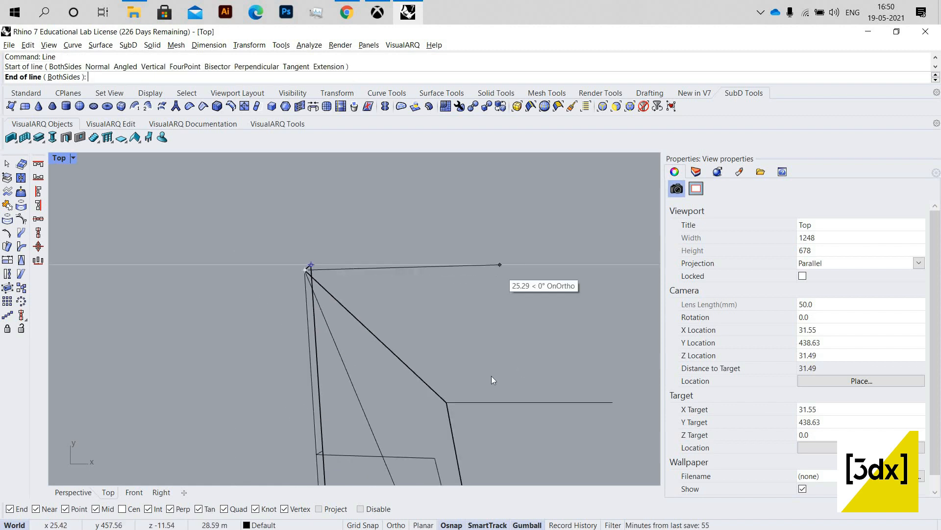
{"action": "key", "text": "Escape"}
{"action": "left_click", "coordinate": [519, 402]}
{"action": "scroll", "coordinate": [404, 323], "scroll_direction": "down", "scroll_amount": 2}
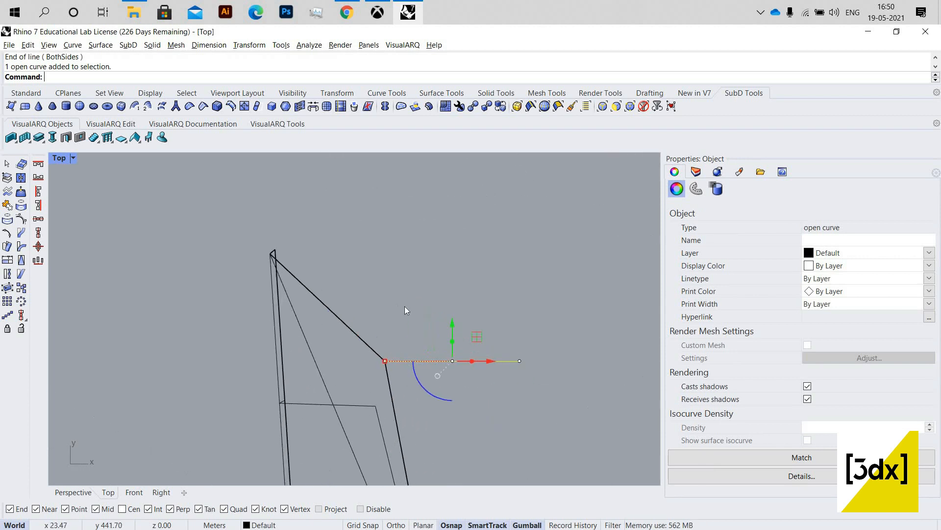
{"action": "left_click", "coordinate": [216, 242]}
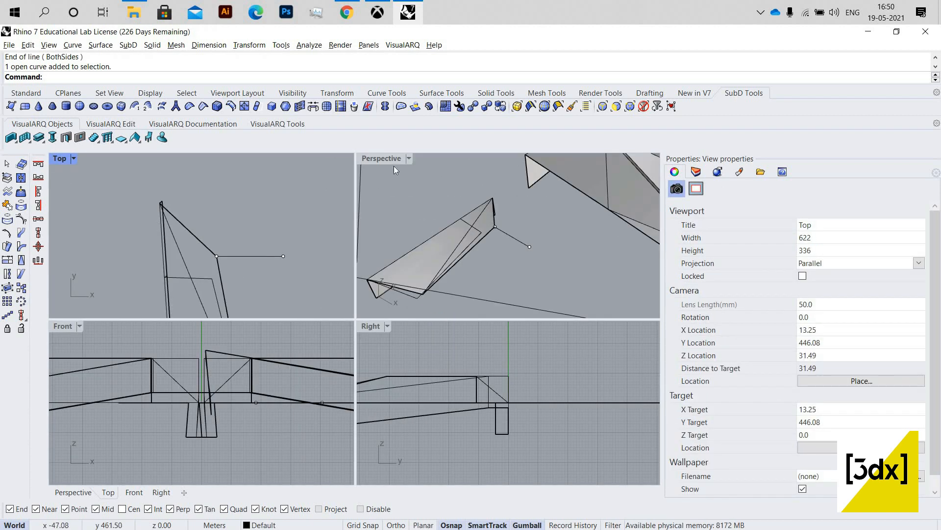
Step: Maximize the Perspective view and bring the piece's inner end into close view
{"action": "double_click", "coordinate": [394, 162]}
{"action": "right_click_drag", "start_coordinate": [393, 268], "coordinate": [233, 200]}
{"action": "scroll", "coordinate": [233, 199], "scroll_direction": "up", "scroll_amount": 4}
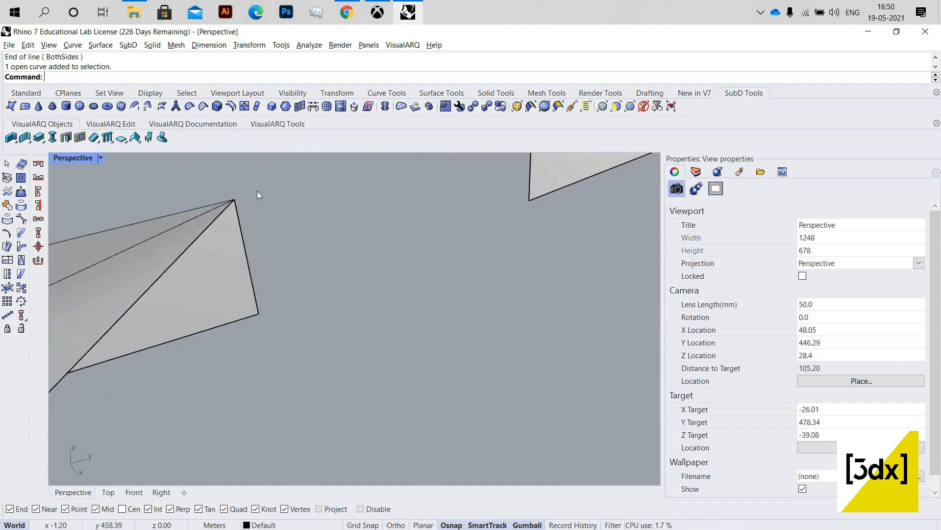
{"action": "type", "text": "Line"}
{"action": "key", "text": "Return"}
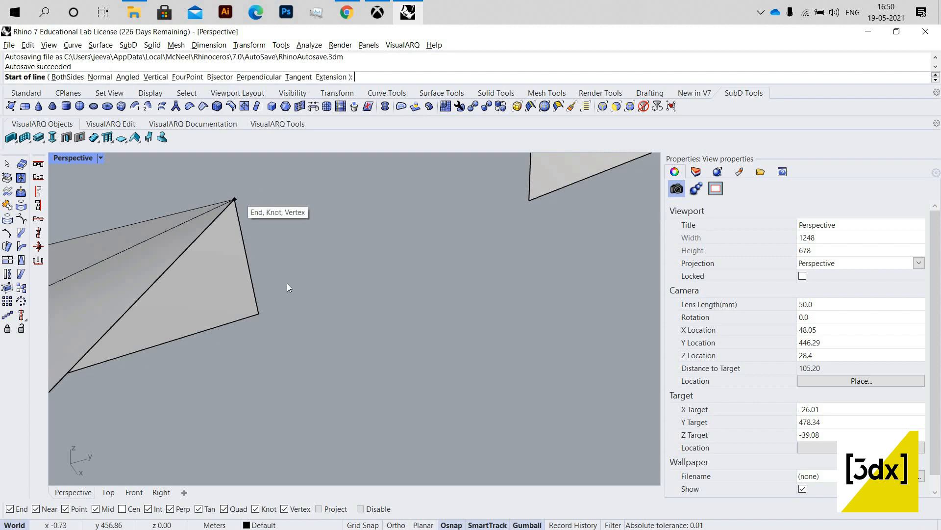
{"action": "scroll", "coordinate": [352, 199], "scroll_direction": "down", "scroll_amount": 6}
{"action": "key", "text": "Escape"}
Step: Copy the horizontal guide line from the piece's moved corner to its inner ridge corner
{"action": "left_click", "coordinate": [287, 326]}
{"action": "type", "text": "Copy"}
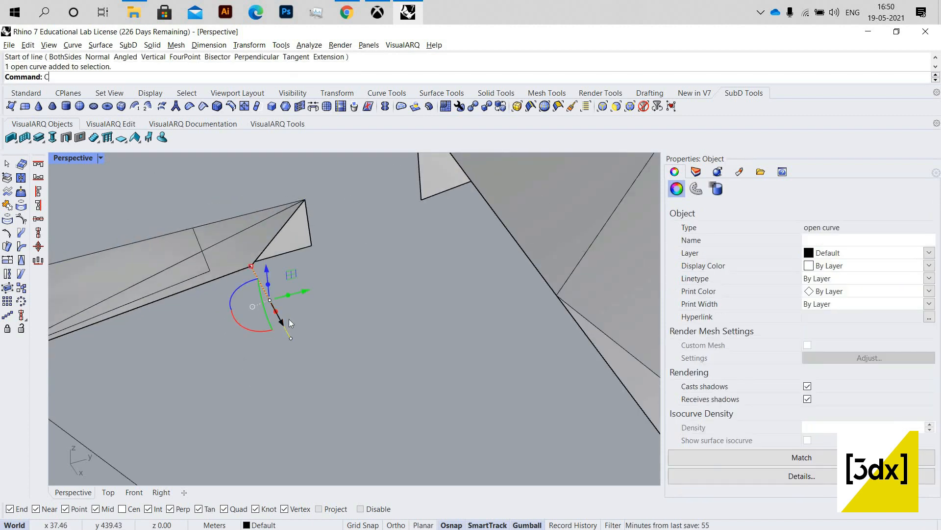
{"action": "key", "text": "Return"}
{"action": "scroll", "coordinate": [274, 308], "scroll_direction": "up", "scroll_amount": 5}
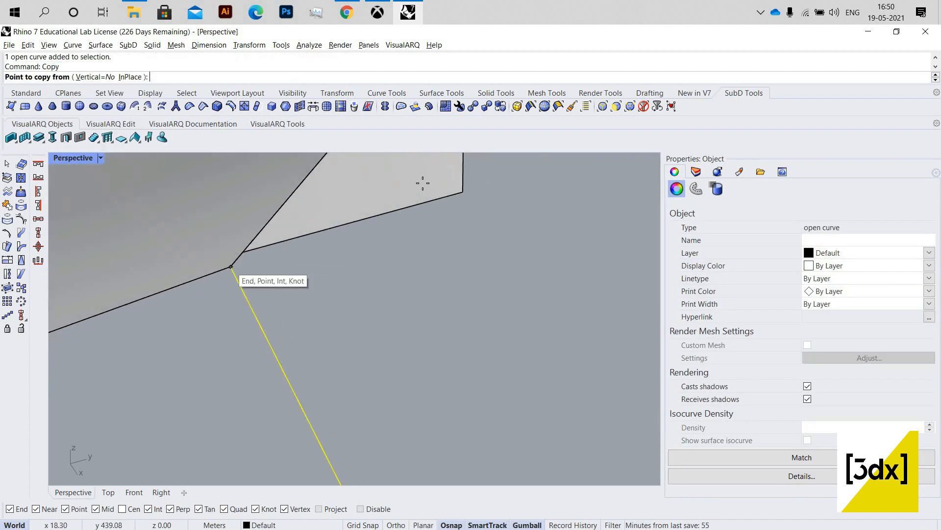
{"action": "left_click", "coordinate": [231, 266]}
{"action": "scroll", "coordinate": [417, 294], "scroll_direction": "down", "scroll_amount": 5}
{"action": "left_click", "coordinate": [406, 265]}
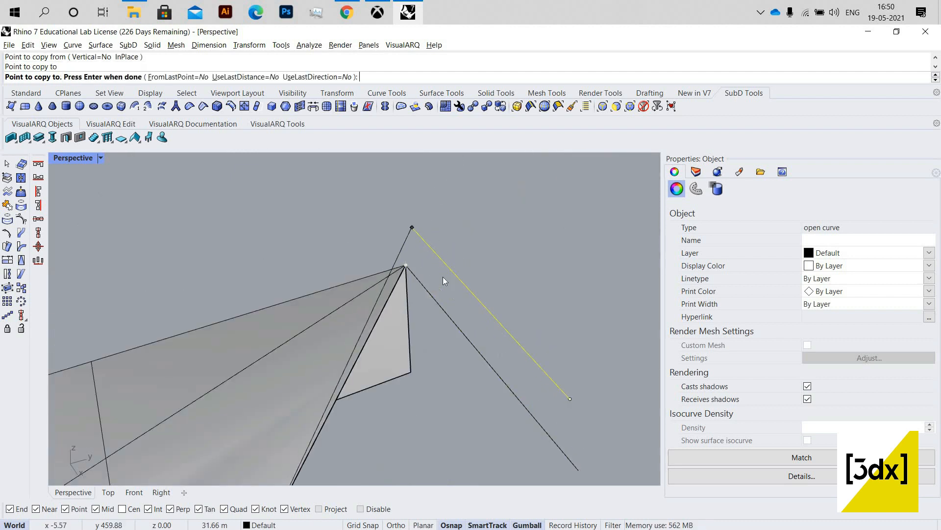
{"action": "key", "text": "Escape"}
Step: Draw a vertical line about 11.5 m down from the copied guide line, ending level with the piece's lower inner corner
{"action": "scroll", "coordinate": [444, 276], "scroll_direction": "down", "scroll_amount": 6}
{"action": "scroll", "coordinate": [448, 271], "scroll_direction": "up", "scroll_amount": 2}
{"action": "right_click_drag", "start_coordinate": [447, 271], "coordinate": [272, 276]}
{"action": "scroll", "coordinate": [272, 277], "scroll_direction": "up", "scroll_amount": 4}
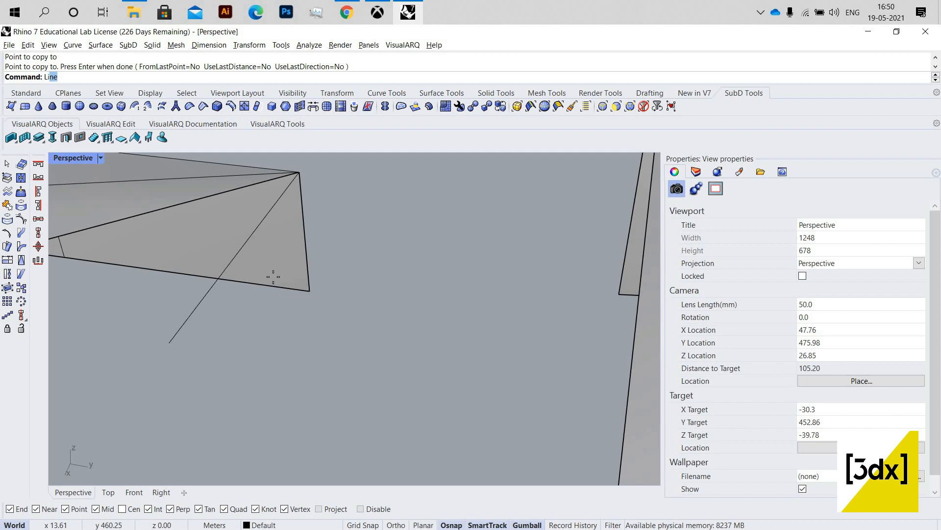
{"action": "type", "text": "Li"}
{"action": "key", "text": "Return"}
{"action": "type", "text": "V"}
{"action": "key", "text": "Return"}
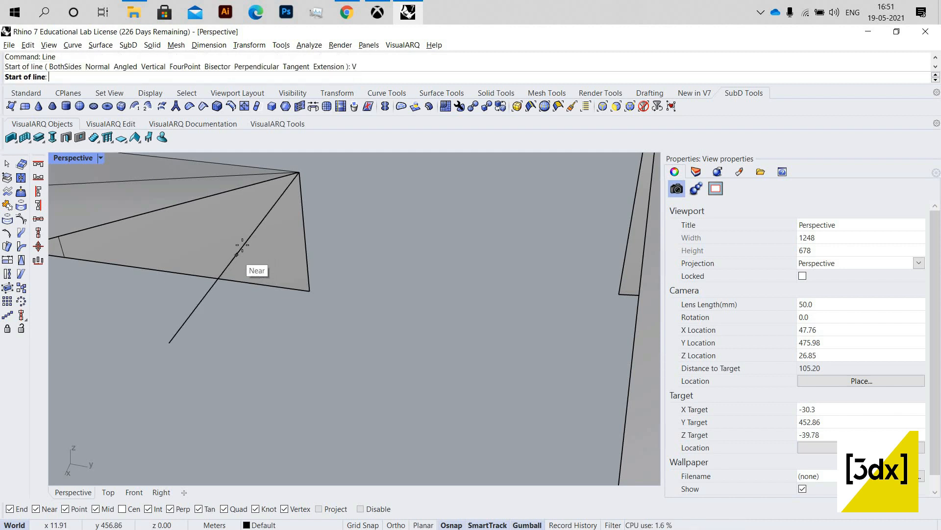
{"action": "left_click", "coordinate": [227, 266]}
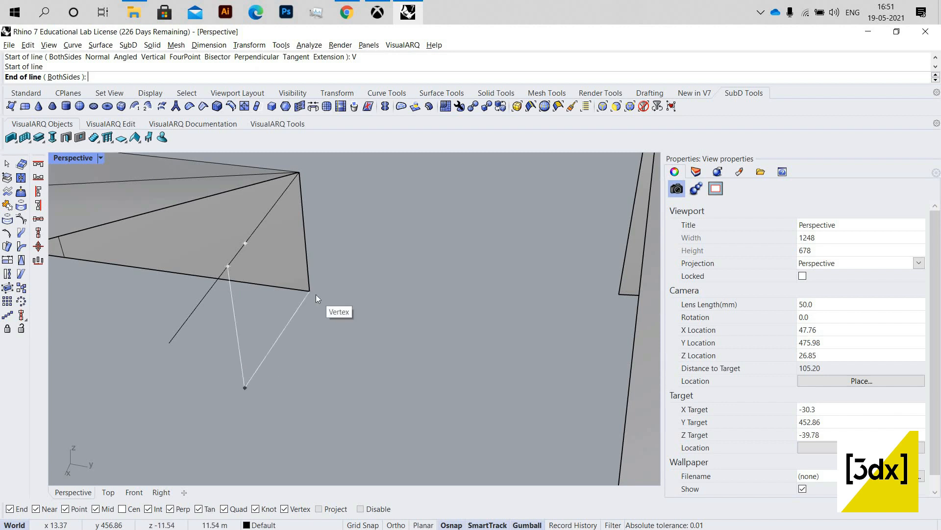
{"action": "left_click", "coordinate": [306, 297]}
Step: Draw a line connecting the vertical line's lower end to the piece's lower inner corner
{"action": "key", "text": "Return"}
{"action": "left_click", "coordinate": [244, 387]}
{"action": "left_click", "coordinate": [309, 290]}
Step: Build a single SubD face closing the piece's inner end, between its ridge corner, lower inner corner and the vertical line's two ends
{"action": "right_click_drag", "start_coordinate": [393, 309], "coordinate": [322, 260]}
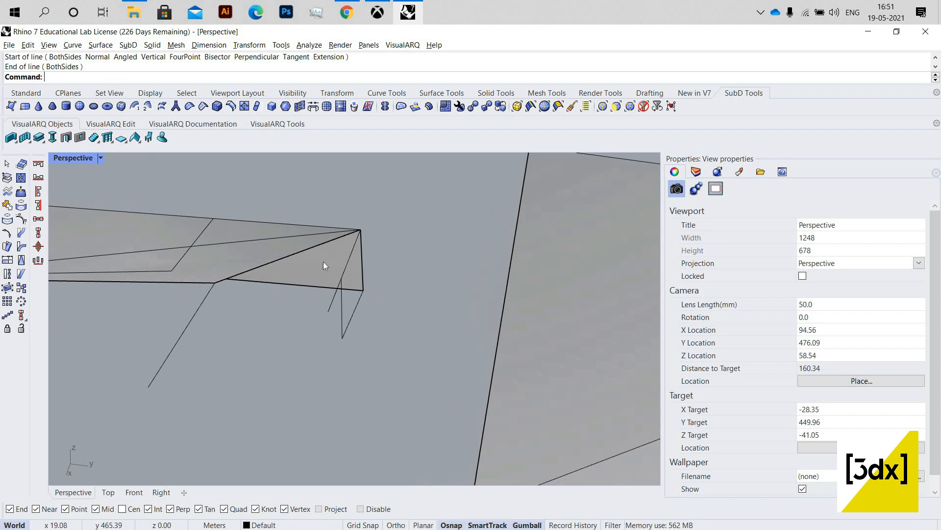
{"action": "scroll", "coordinate": [299, 265], "scroll_direction": "up", "scroll_amount": 3}
{"action": "left_click", "coordinate": [361, 292]}
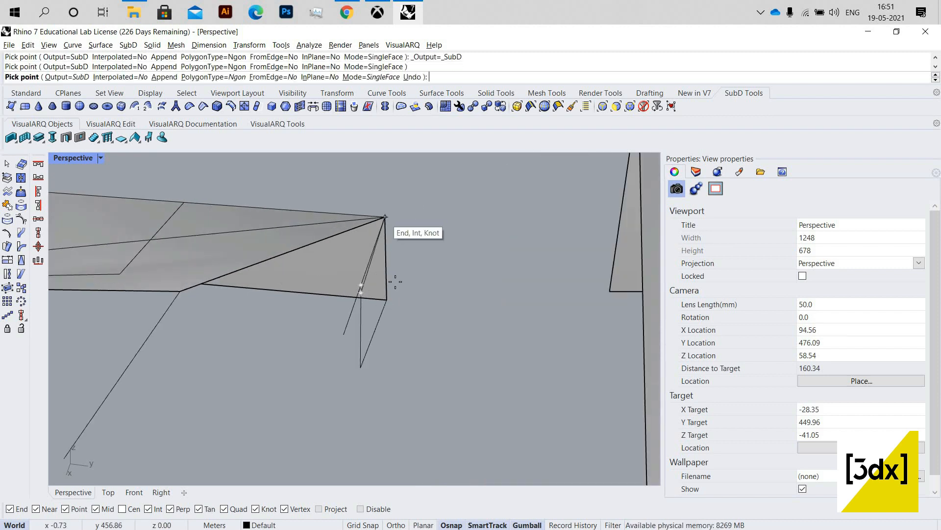
{"action": "key", "text": "ctrl+z"}
{"action": "scroll", "coordinate": [324, 289], "scroll_direction": "up", "scroll_amount": 6}
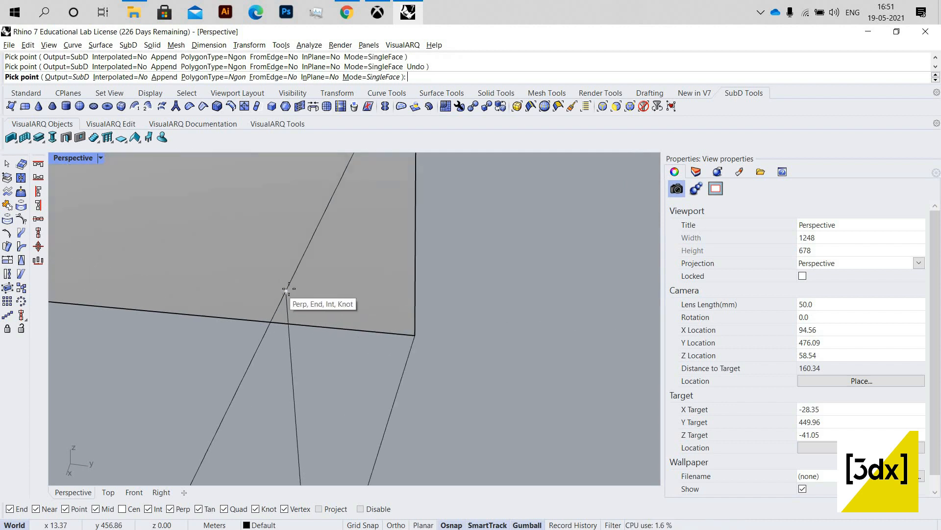
{"action": "right_click_drag", "start_coordinate": [358, 242], "coordinate": [407, 337]}
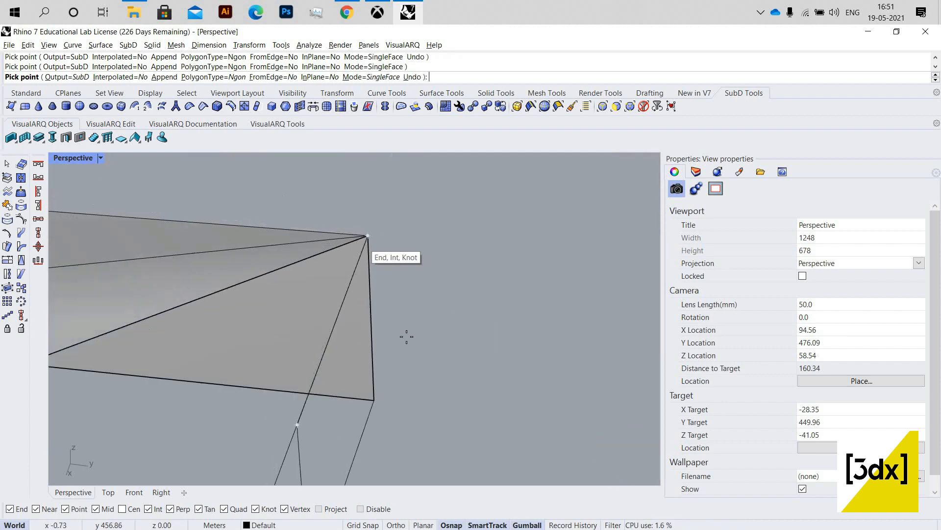
{"action": "right_click_drag", "start_coordinate": [374, 404], "coordinate": [349, 391]}
{"action": "left_click", "coordinate": [349, 387]}
{"action": "right_click", "coordinate": [390, 297]}
{"action": "scroll", "coordinate": [393, 289], "scroll_direction": "down", "scroll_amount": 8}
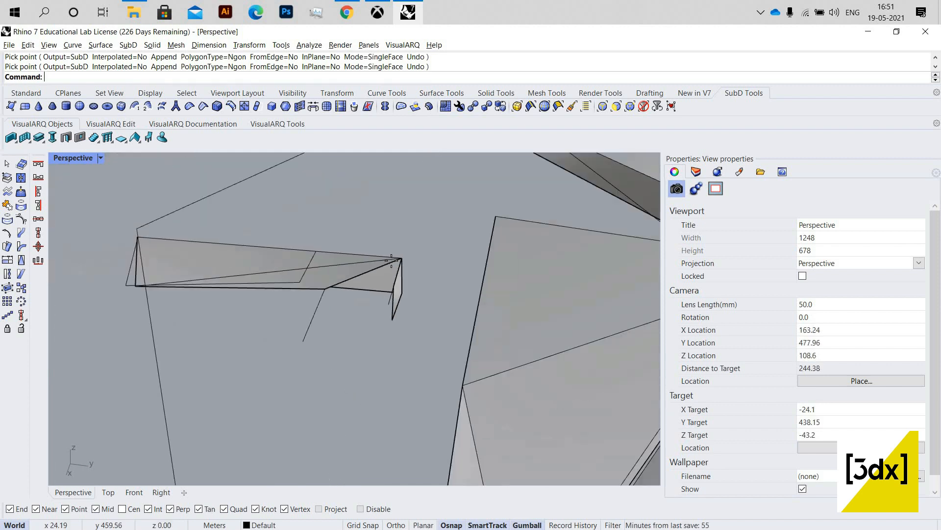
Step: Build a slanted SubD face from the vertical line's upper end through the outer guide endpoint and lower side corner to the ridge corner
{"action": "scroll", "coordinate": [393, 288], "scroll_direction": "up", "scroll_amount": 6}
{"action": "right_click", "coordinate": [392, 262]}
{"action": "left_click", "coordinate": [396, 258]}
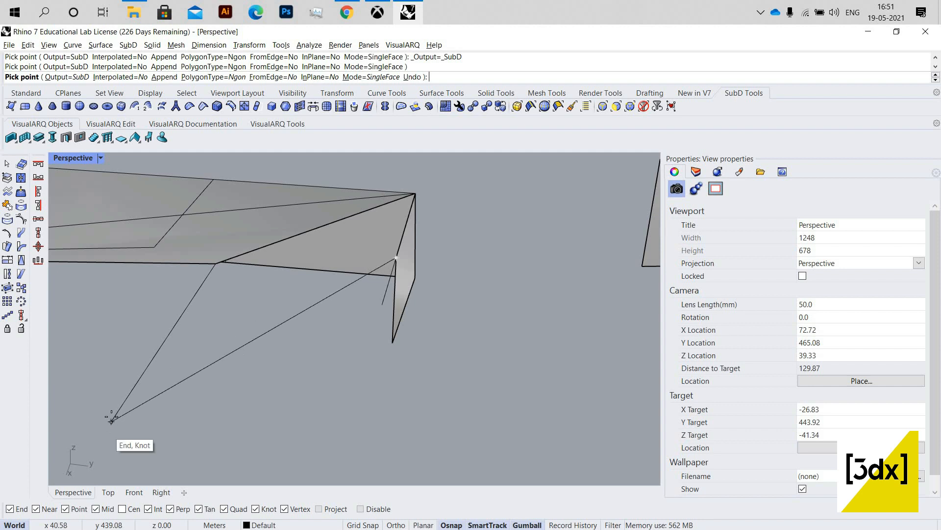
{"action": "left_click", "coordinate": [215, 264]}
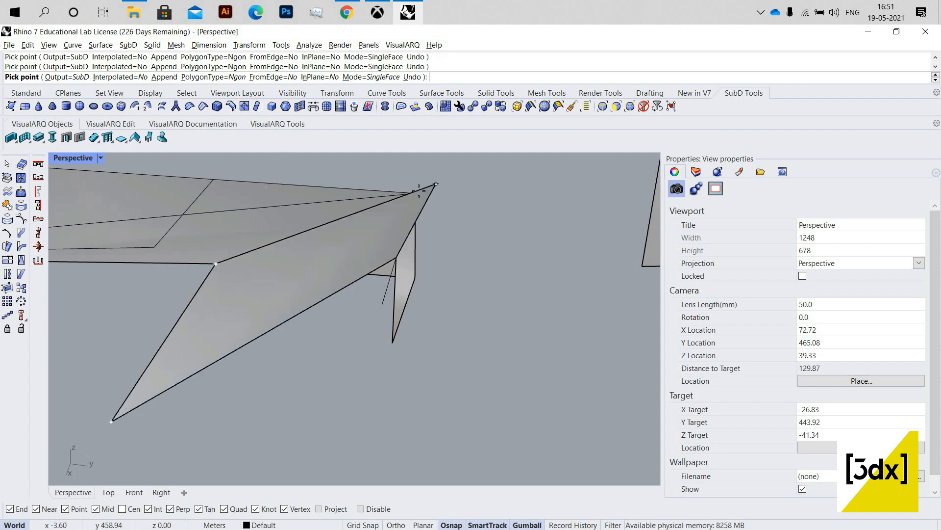
{"action": "right_click", "coordinate": [389, 278]}
{"action": "right_click", "coordinate": [390, 269]}
{"action": "left_click", "coordinate": [396, 257]}
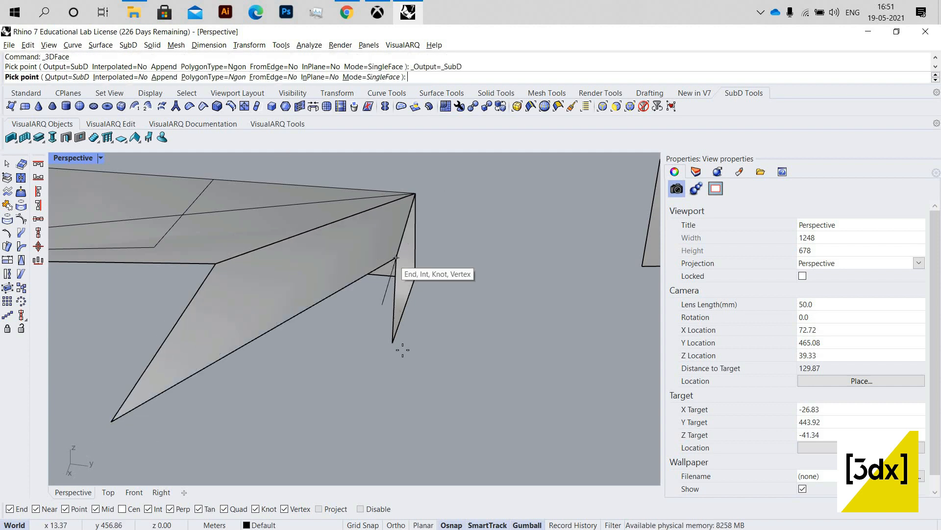
{"action": "left_click", "coordinate": [393, 343]}
{"action": "scroll", "coordinate": [461, 267], "scroll_direction": "down", "scroll_amount": 5}
{"action": "scroll", "coordinate": [345, 335], "scroll_direction": "up", "scroll_amount": 5}
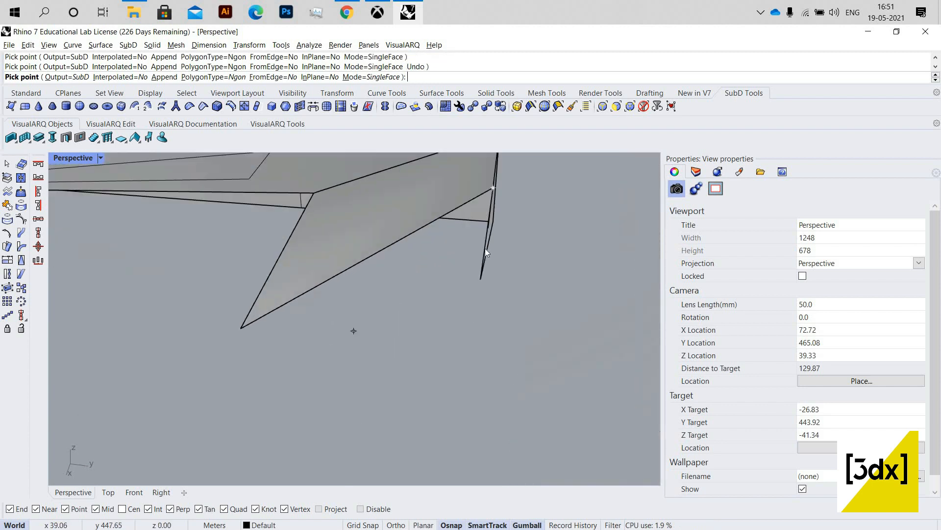
{"action": "right_click", "coordinate": [354, 330]}
{"action": "left_click", "coordinate": [482, 275]}
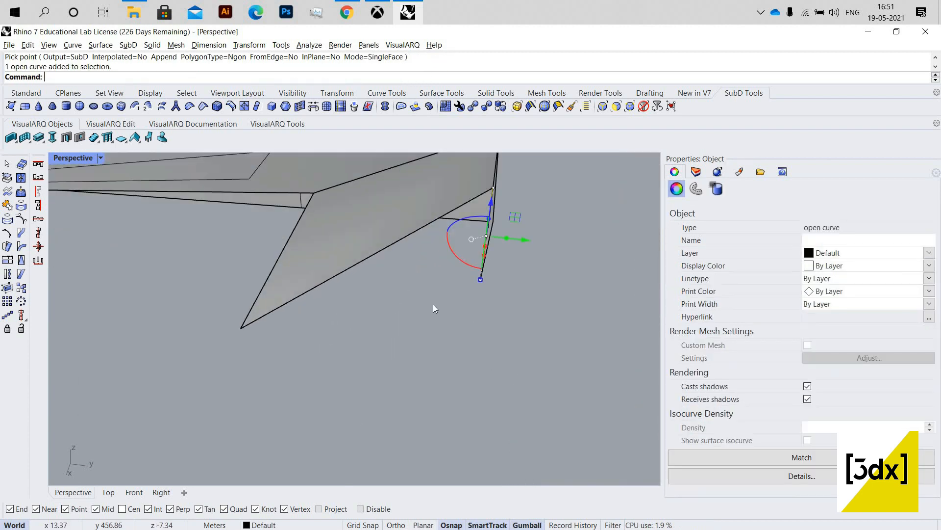
{"action": "left_click", "coordinate": [308, 321]}
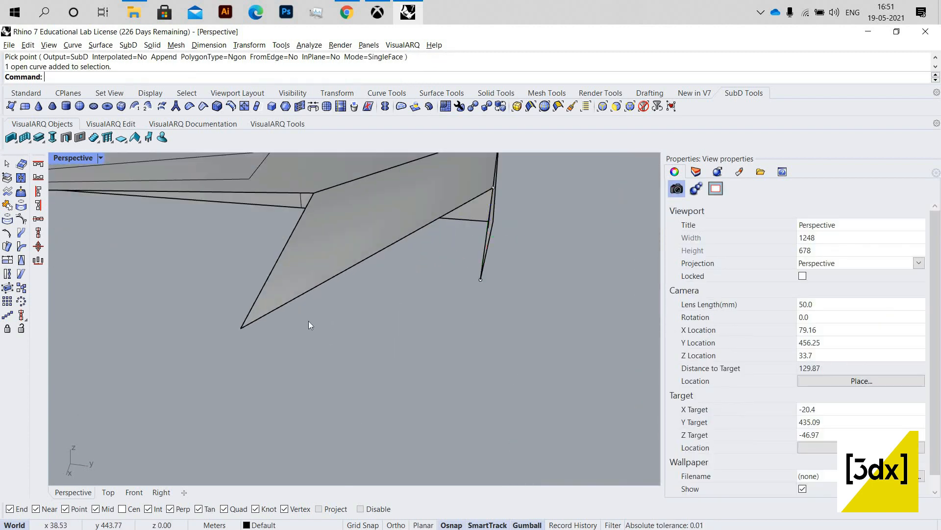
Step: Draw a vertical line down from the slanted face's outer lower corner, level with the lower end of the existing vertical line
{"action": "key", "text": "Return"}
{"action": "left_click", "coordinate": [241, 327]}
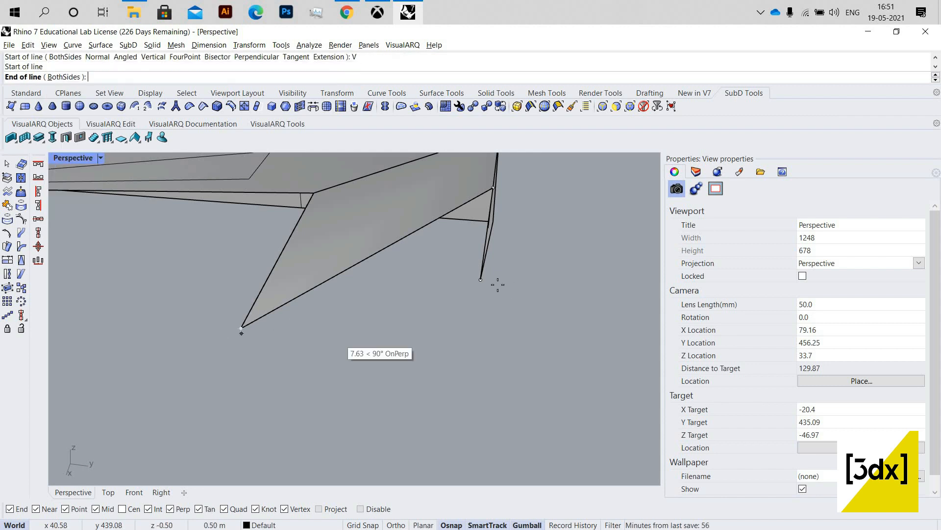
{"action": "left_click", "coordinate": [482, 289]}
{"action": "right_click_drag", "start_coordinate": [361, 240], "coordinate": [340, 248]}
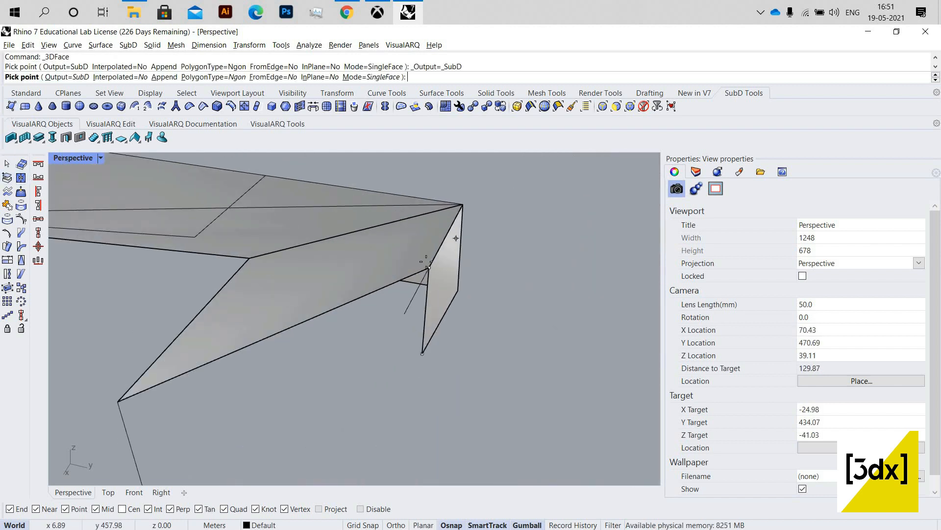
Step: Build a four-cornered SubD face between the two vertical lines, directly below the slanted face
{"action": "left_click", "coordinate": [422, 354]}
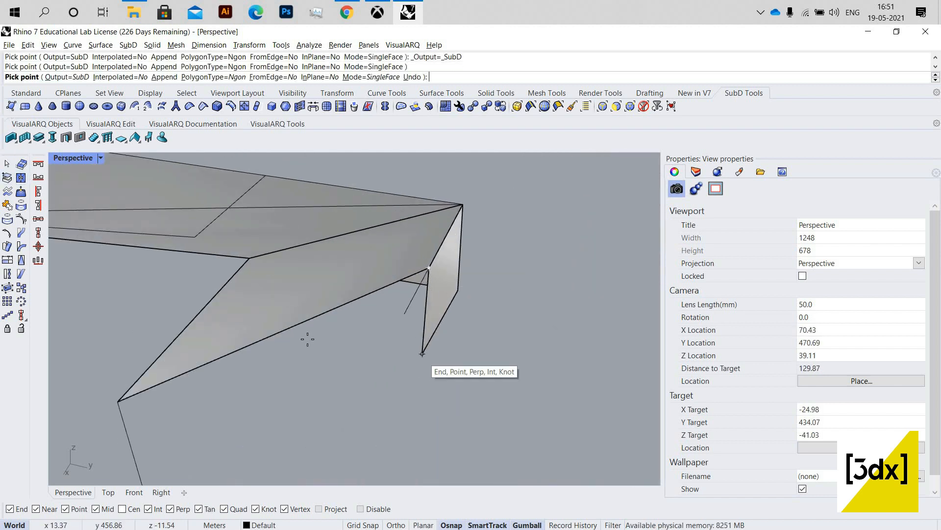
{"action": "scroll", "coordinate": [299, 393], "scroll_direction": "down", "scroll_amount": 7}
{"action": "scroll", "coordinate": [301, 398], "scroll_direction": "up", "scroll_amount": 6}
{"action": "left_click", "coordinate": [295, 401]}
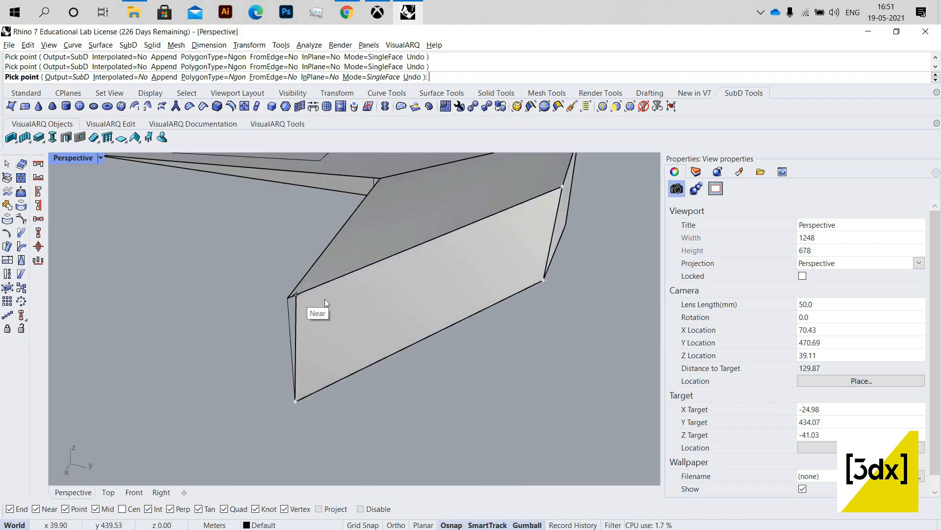
{"action": "key", "text": "Return"}
Step: Join the slanted face to the main arm-end piece as one SubD with smooth joined edges
{"action": "scroll", "coordinate": [475, 291], "scroll_direction": "down", "scroll_amount": 10}
{"action": "scroll", "coordinate": [477, 265], "scroll_direction": "up", "scroll_amount": 6}
{"action": "right_click_drag", "start_coordinate": [388, 281], "coordinate": [473, 278]}
{"action": "scroll", "coordinate": [475, 287], "scroll_direction": "up", "scroll_amount": 3}
{"action": "left_click", "coordinate": [422, 282]}
{"action": "scroll", "coordinate": [425, 272], "scroll_direction": "down", "scroll_amount": 3}
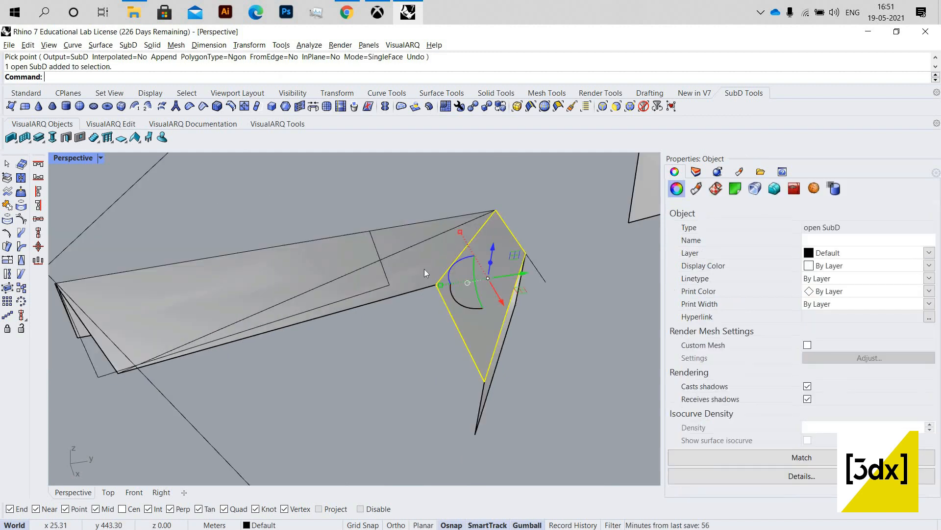
{"action": "left_click", "coordinate": [428, 269], "text": "shift"}
{"action": "key", "text": "ctrl+j"}
{"action": "key", "text": "Return"}
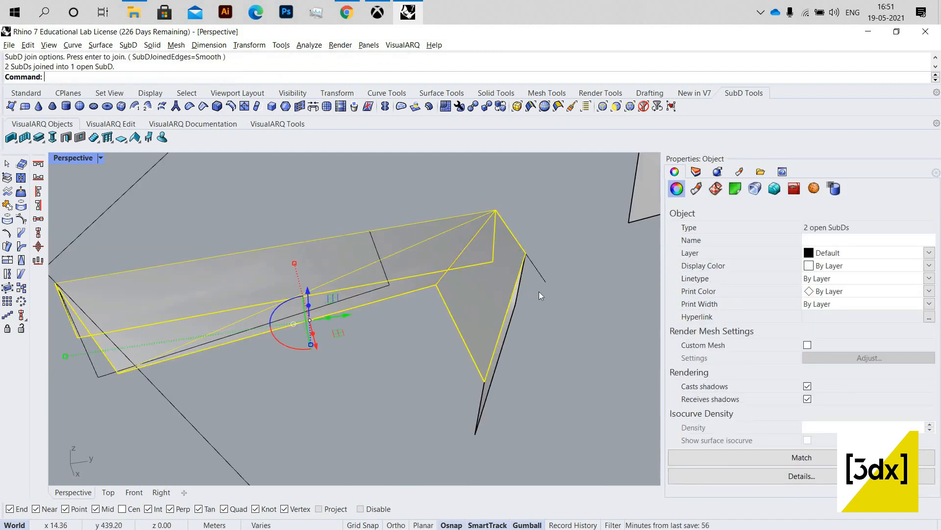
{"action": "key", "text": "Escape"}
Step: Join the lower vertical face and the inner end face to the arm-end piece as one open SubD
{"action": "right_click_drag", "start_coordinate": [505, 286], "coordinate": [411, 325]}
{"action": "left_click", "coordinate": [411, 330]}
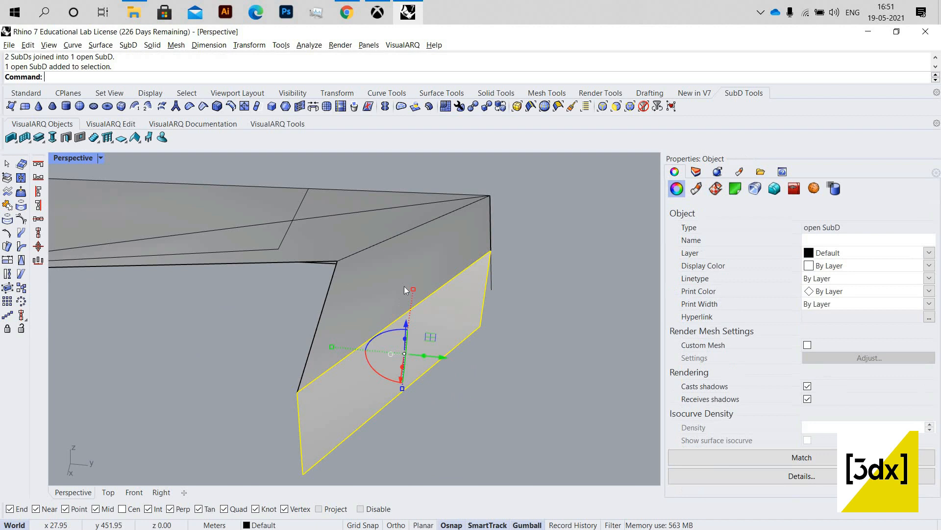
{"action": "right_click_drag", "start_coordinate": [404, 286], "coordinate": [338, 275]}
{"action": "left_click", "coordinate": [374, 288], "text": "shift"}
{"action": "left_click", "coordinate": [348, 274], "text": "shift"}
{"action": "right_click_drag", "start_coordinate": [459, 277], "coordinate": [412, 264]}
{"action": "key", "text": "Return"}
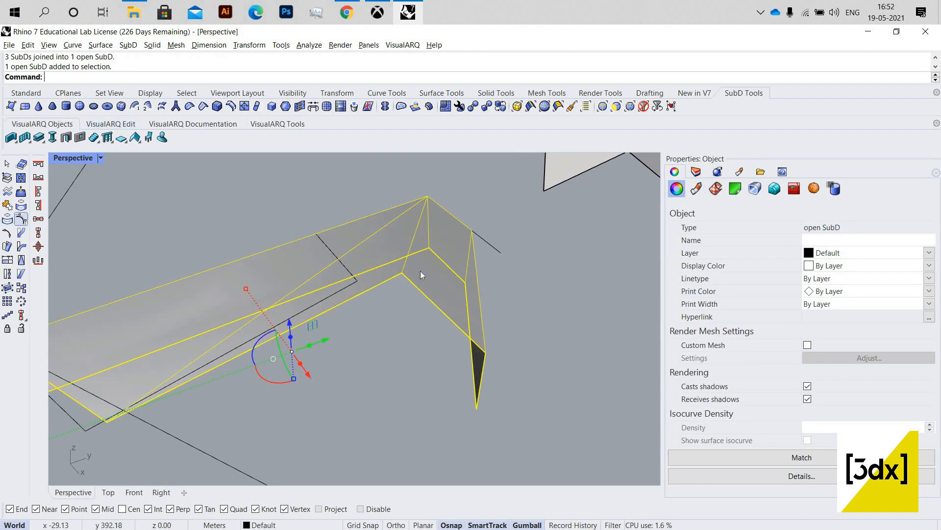
Step: Show the piece's control points and lower the corner point where the long side meets the slanted face
{"action": "key", "text": "F10"}
{"action": "scroll", "coordinate": [398, 271], "scroll_direction": "up", "scroll_amount": 3}
{"action": "left_click", "coordinate": [397, 272]}
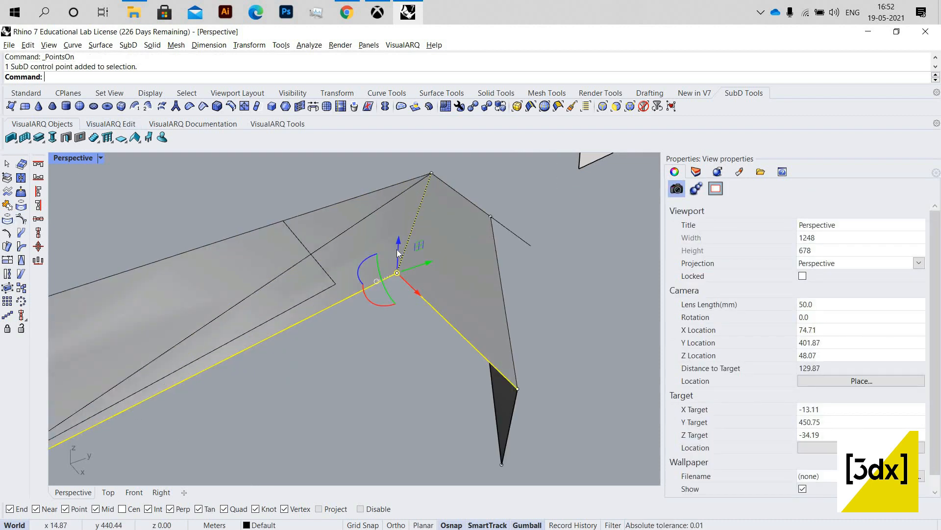
{"action": "left_click_drag", "start_coordinate": [398, 260], "coordinate": [397, 281]}
{"action": "left_click", "coordinate": [430, 275]}
{"action": "right_click_drag", "start_coordinate": [435, 283], "coordinate": [546, 341]}
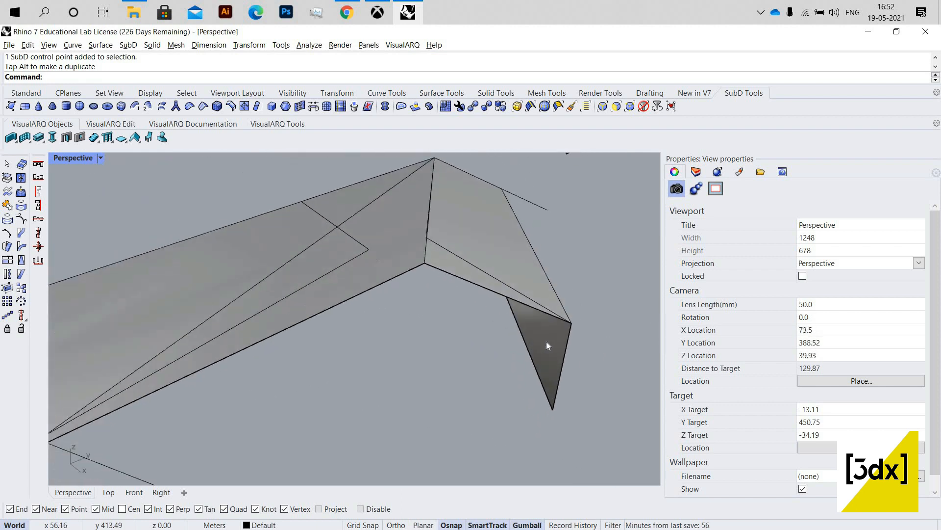
Step: Shift the free outer edge of the vertical face sideways and reposition its lowest control point
{"action": "left_click", "coordinate": [524, 332], "text": "ctrl+shift"}
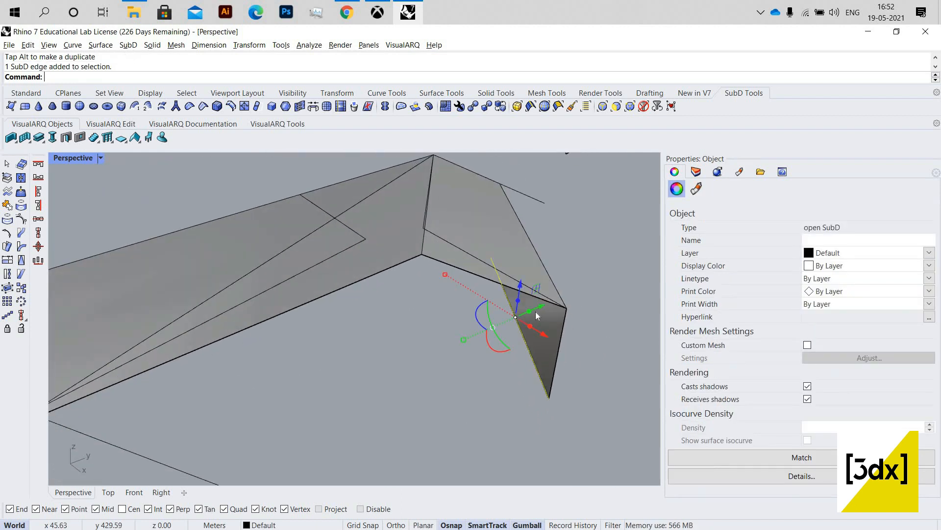
{"action": "left_click_drag", "start_coordinate": [533, 314], "coordinate": [534, 406]}
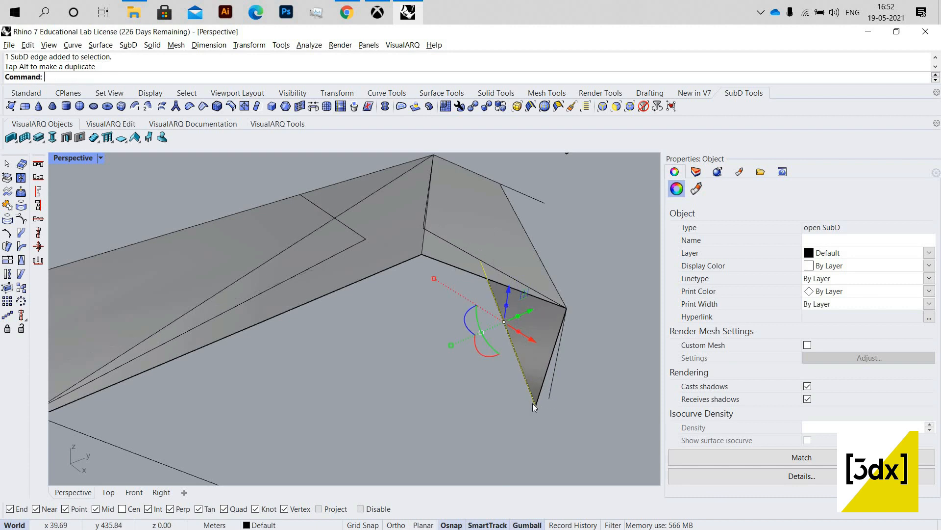
{"action": "key", "text": "Escape"}
{"action": "left_click", "coordinate": [108, 284]}
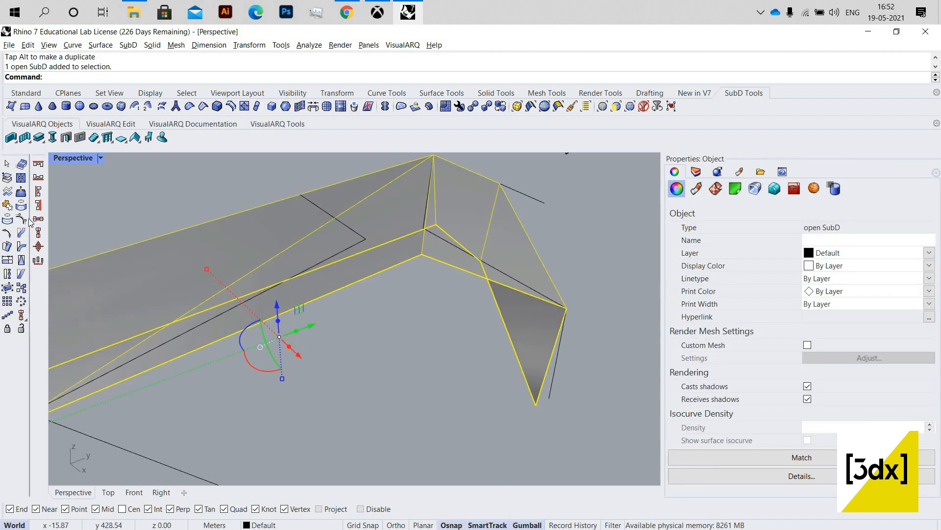
{"action": "key", "text": "Escape"}
{"action": "key", "text": "F10"}
{"action": "left_click", "coordinate": [537, 406]}
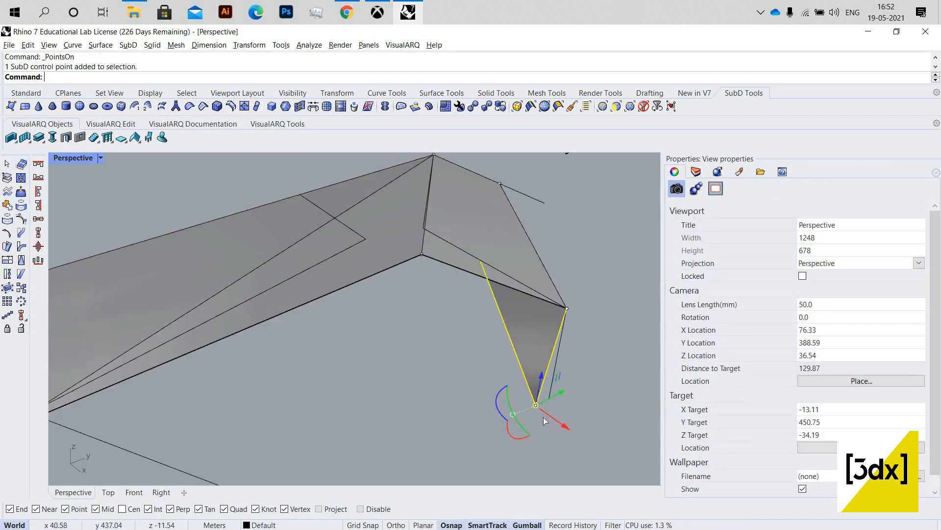
{"action": "left_click_drag", "start_coordinate": [542, 417], "coordinate": [570, 401]}
{"action": "key", "text": "Escape"}
{"action": "scroll", "coordinate": [588, 323], "scroll_direction": "down", "scroll_amount": 10}
{"action": "right_click_drag", "start_coordinate": [559, 316], "coordinate": [493, 336]}
{"action": "scroll", "coordinate": [510, 312], "scroll_direction": "up", "scroll_amount": 6}
{"action": "left_click", "coordinate": [519, 322]}
{"action": "scroll", "coordinate": [569, 288], "scroll_direction": "down", "scroll_amount": 6}
{"action": "key", "text": "Escape"}
{"action": "scroll", "coordinate": [508, 286], "scroll_direction": "up", "scroll_amount": 6}
{"action": "left_click", "coordinate": [490, 336]}
{"action": "key", "text": "Escape"}
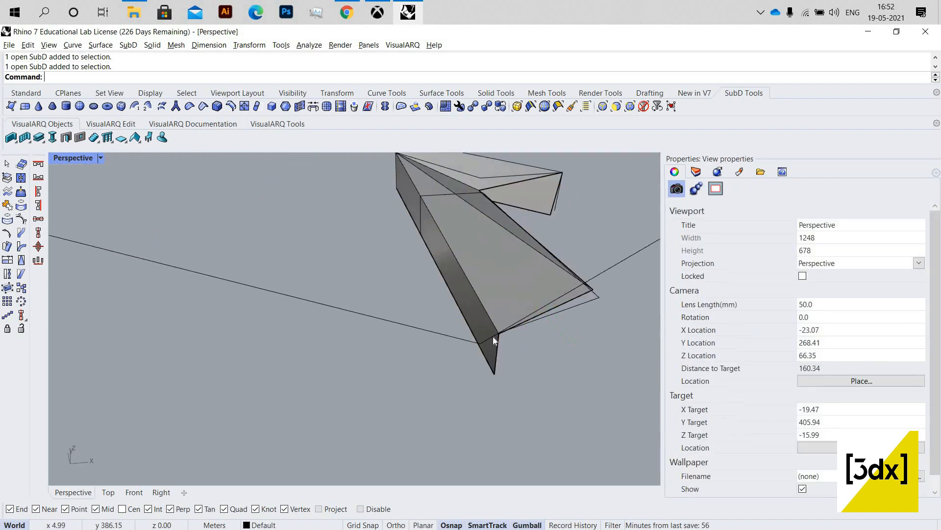
Step: Draw a straight line from the guide outline's corner beside the piece, across the canopy's centre, to the opposite arm's end
{"action": "type", "text": "line"}
{"action": "key", "text": "Return"}
{"action": "left_click", "coordinate": [480, 343]}
{"action": "scroll", "coordinate": [510, 368], "scroll_direction": "down", "scroll_amount": 4}
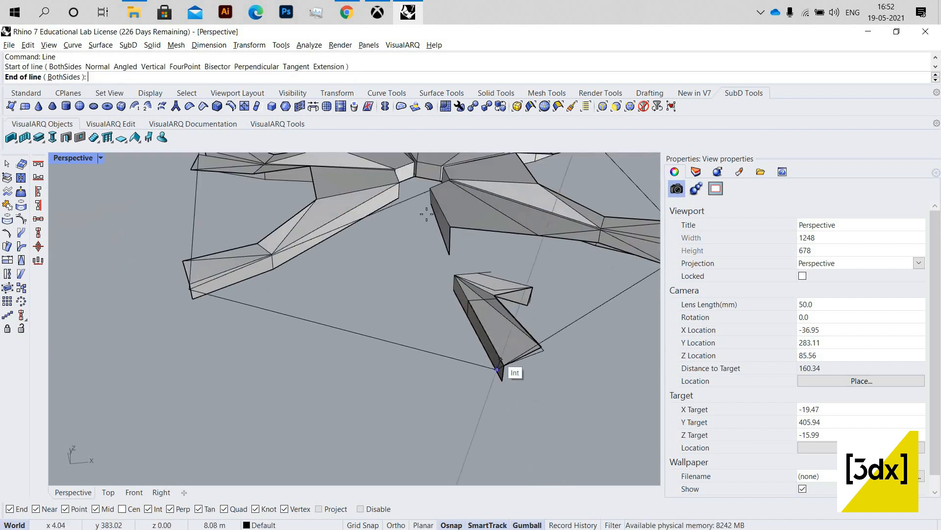
{"action": "scroll", "coordinate": [451, 304], "scroll_direction": "up", "scroll_amount": 8}
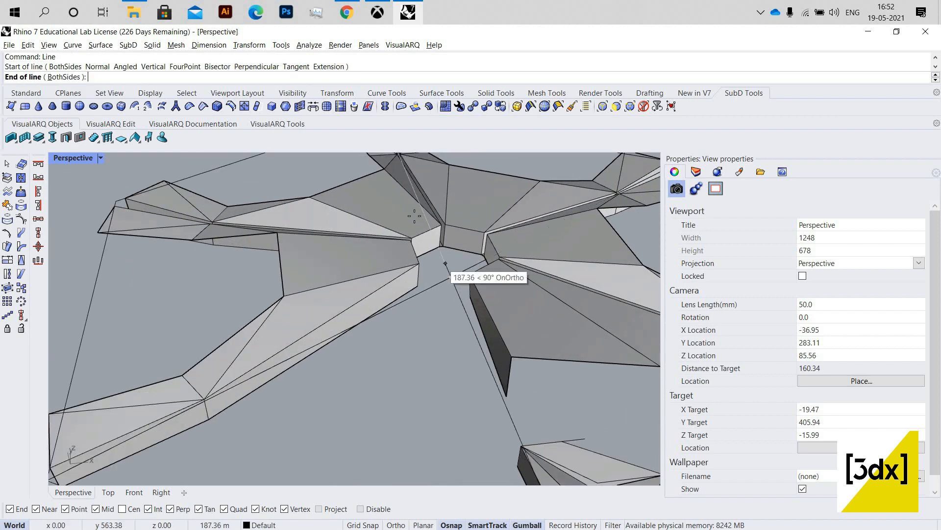
{"action": "scroll", "coordinate": [449, 275], "scroll_direction": "down", "scroll_amount": 5}
{"action": "scroll", "coordinate": [419, 216], "scroll_direction": "up", "scroll_amount": 5}
{"action": "left_click", "coordinate": [391, 174]}
{"action": "scroll", "coordinate": [490, 352], "scroll_direction": "down", "scroll_amount": 5}
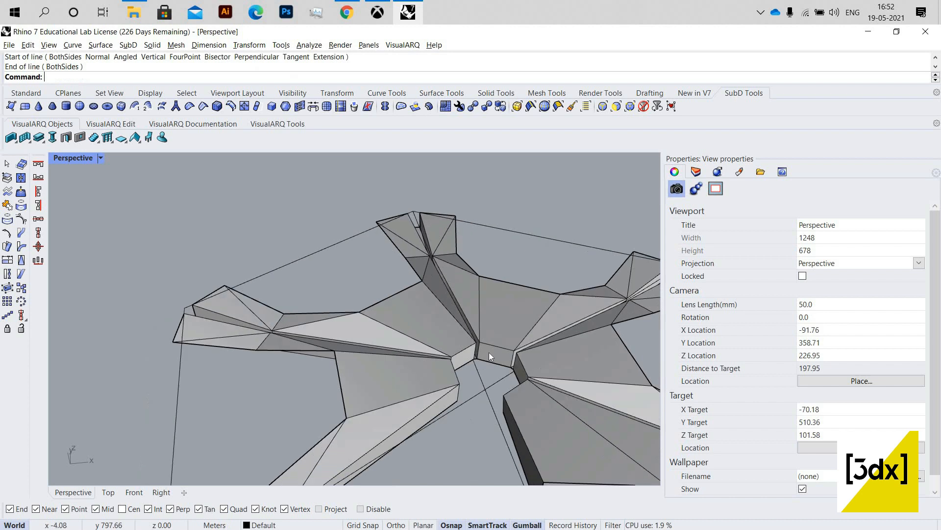
Step: Toggle the SubD display to smooth and back to flat
{"action": "scroll", "coordinate": [428, 240], "scroll_direction": "up", "scroll_amount": 8}
{"action": "scroll", "coordinate": [454, 245], "scroll_direction": "up", "scroll_amount": 3}
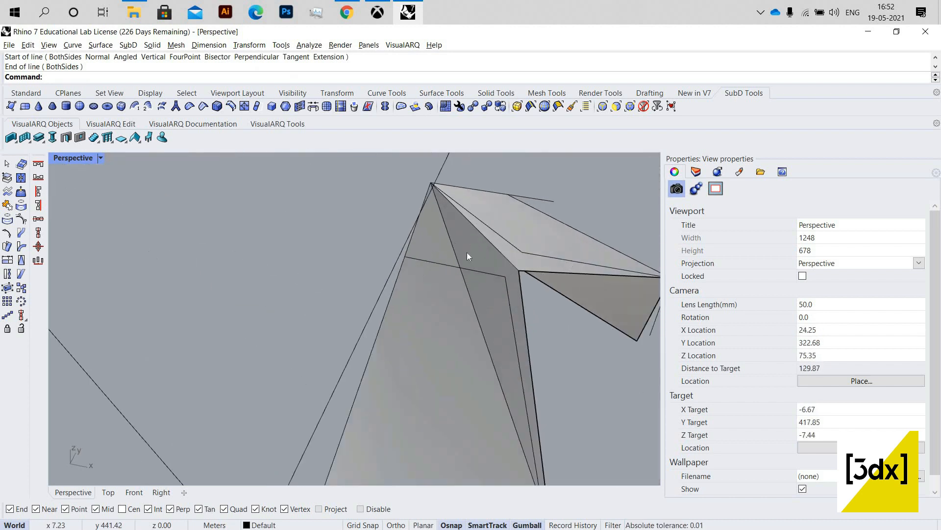
{"action": "scroll", "coordinate": [461, 280], "scroll_direction": "down", "scroll_amount": 3}
{"action": "left_click", "coordinate": [447, 299]}
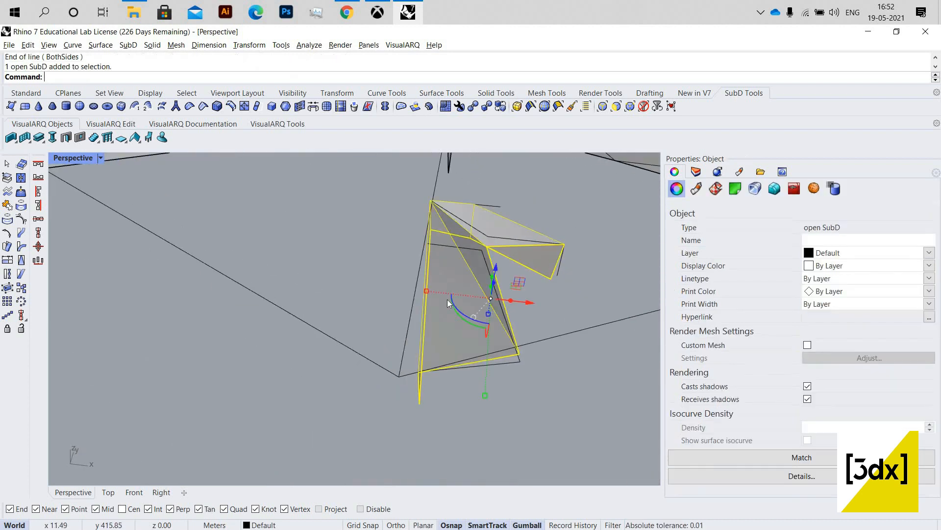
{"action": "type", "text": "M"}
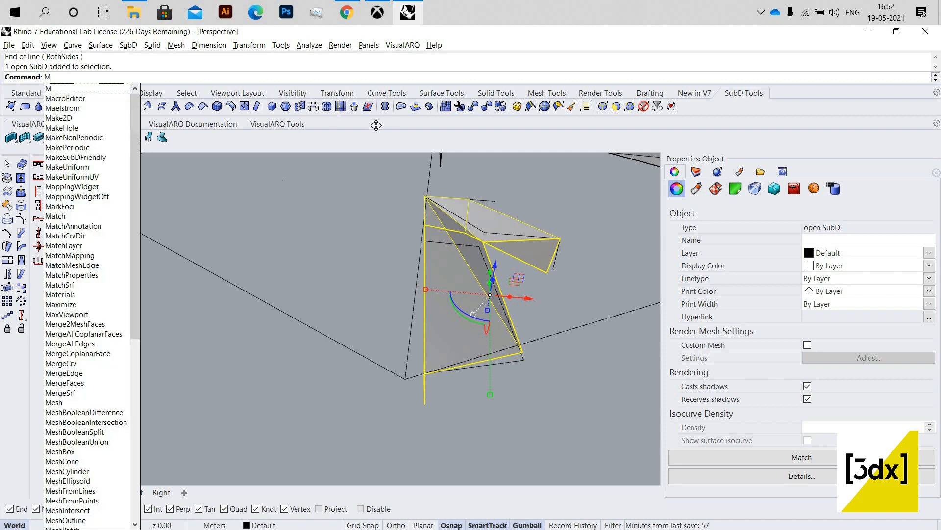
{"action": "key", "text": "Escape"}
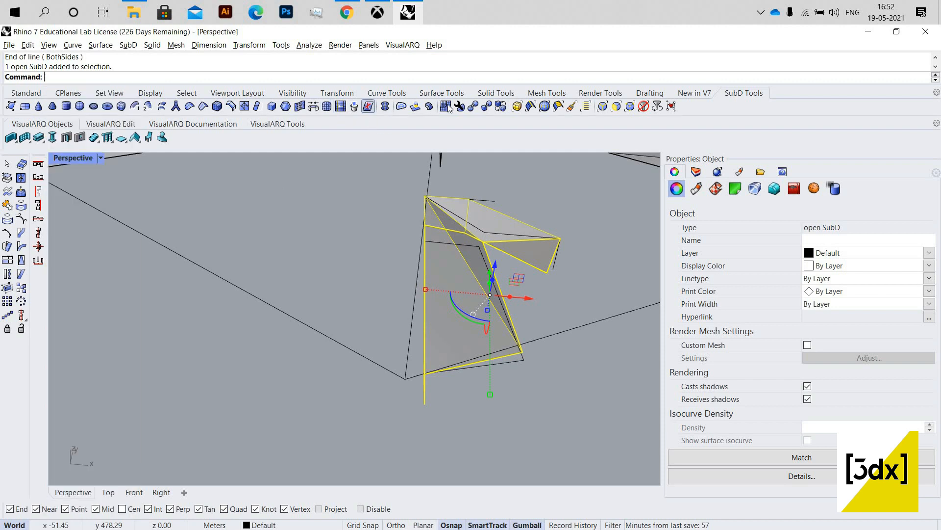
{"action": "left_click", "coordinate": [505, 109]}
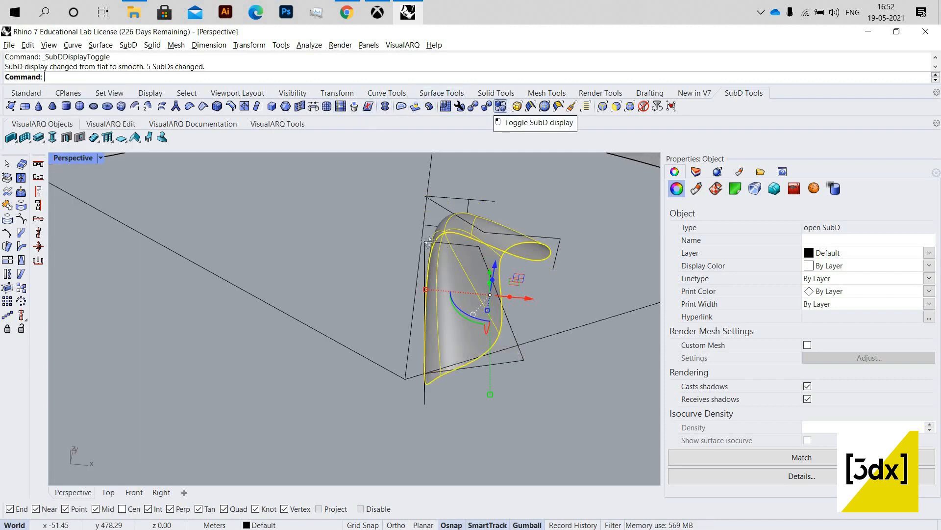
{"action": "left_click", "coordinate": [503, 107]}
{"action": "left_click", "coordinate": [353, 249]}
Step: Stretch the arm-end piece with Scale1D from the guide outline's corner, along the centre line toward the canopy's centre
{"action": "right_click_drag", "start_coordinate": [353, 250], "coordinate": [211, 206]}
{"action": "scroll", "coordinate": [405, 319], "scroll_direction": "down", "scroll_amount": 2}
{"action": "right_click_drag", "start_coordinate": [478, 316], "coordinate": [431, 315], "text": "shift"}
{"action": "scroll", "coordinate": [395, 293], "scroll_direction": "up", "scroll_amount": 2}
{"action": "scroll", "coordinate": [435, 266], "scroll_direction": "up", "scroll_amount": 4}
{"action": "left_click", "coordinate": [433, 264]}
{"action": "scroll", "coordinate": [433, 263], "scroll_direction": "down", "scroll_amount": 4}
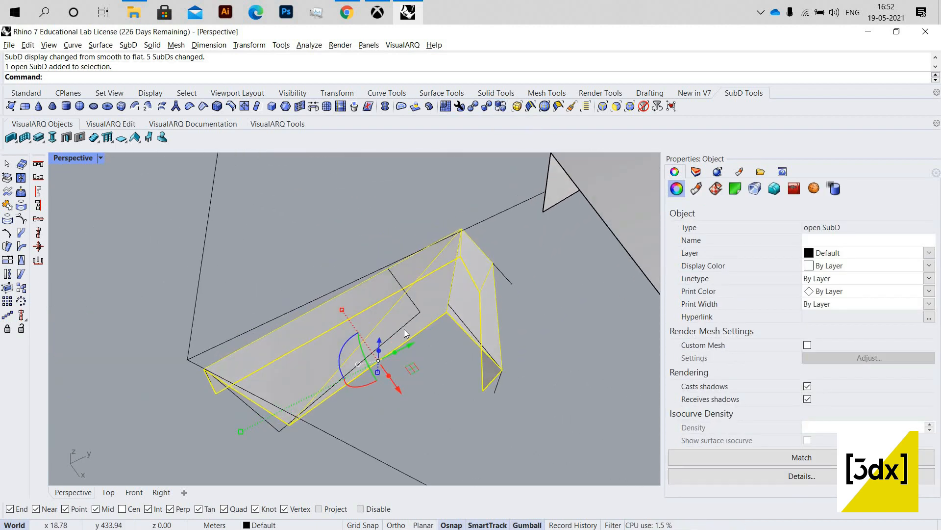
{"action": "key", "text": "Return"}
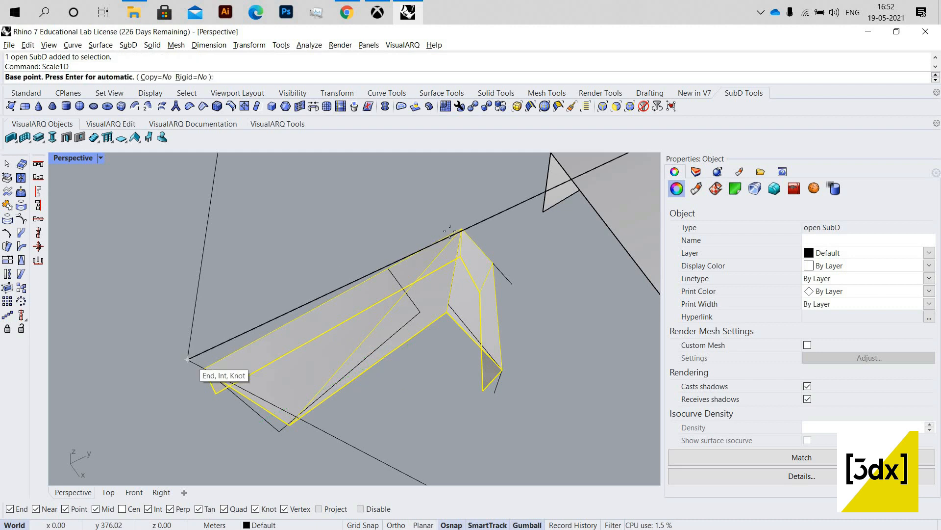
{"action": "left_click", "coordinate": [188, 359]}
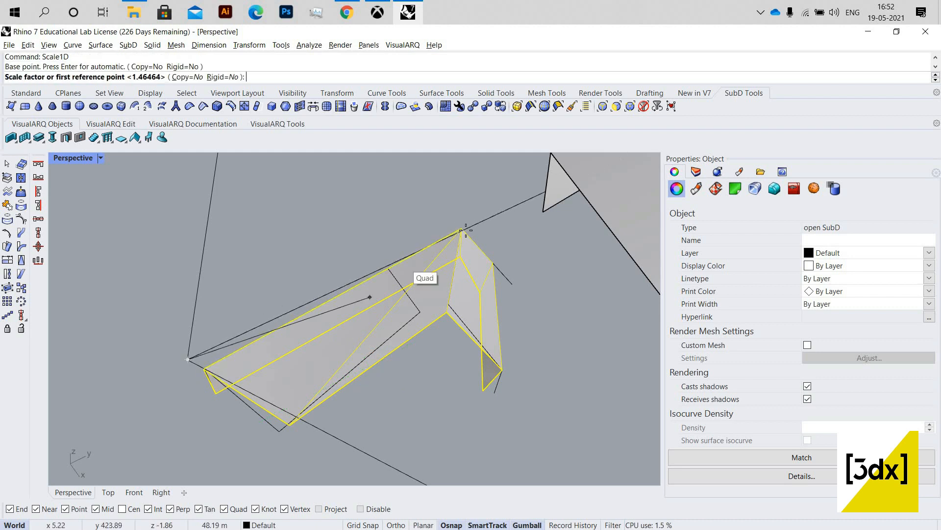
{"action": "left_click", "coordinate": [518, 214]}
{"action": "left_click", "coordinate": [450, 281]}
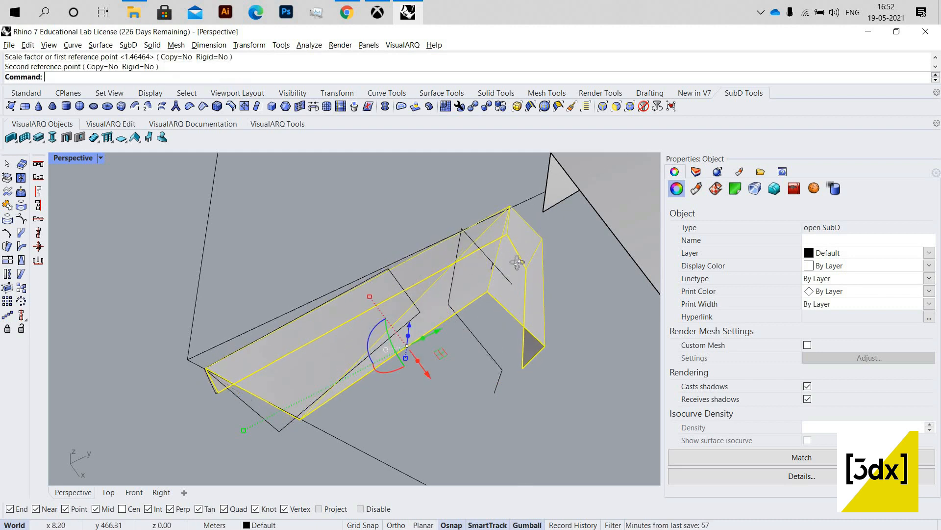
Step: Nudge the lengthened arm-end piece slightly toward the guide outline's corner
{"action": "scroll", "coordinate": [515, 264], "scroll_direction": "down", "scroll_amount": 6}
{"action": "key", "text": "Escape"}
{"action": "right_click_drag", "start_coordinate": [513, 265], "coordinate": [357, 293]}
{"action": "scroll", "coordinate": [391, 252], "scroll_direction": "up", "scroll_amount": 8}
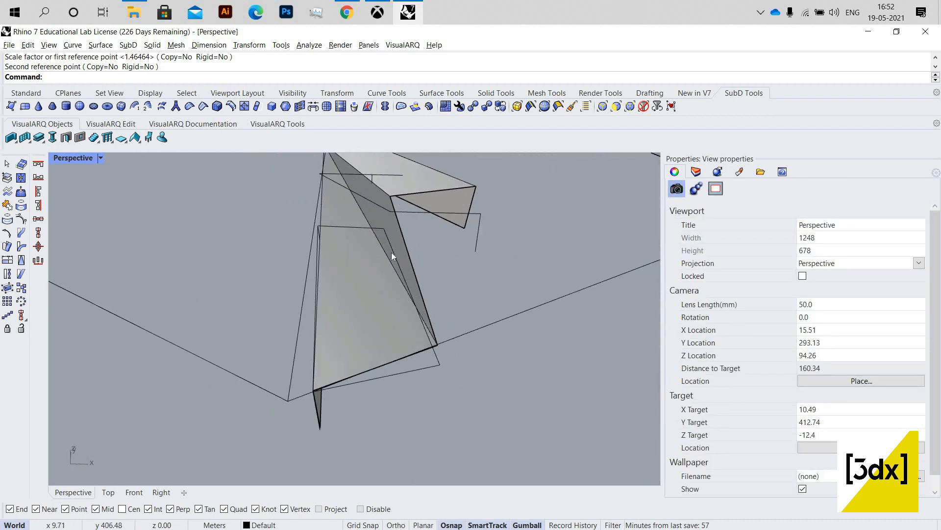
{"action": "left_click", "coordinate": [391, 252]}
{"action": "left_click_drag", "start_coordinate": [448, 264], "coordinate": [431, 278]}
{"action": "key", "text": "Escape"}
Step: Mirror a copy of the arm-end piece and the neighbouring canopy section across the centre line
{"action": "scroll", "coordinate": [401, 282], "scroll_direction": "down", "scroll_amount": 8}
{"action": "right_click_drag", "start_coordinate": [402, 284], "coordinate": [420, 329]}
{"action": "scroll", "coordinate": [405, 229], "scroll_direction": "up", "scroll_amount": 6}
{"action": "scroll", "coordinate": [441, 346], "scroll_direction": "down", "scroll_amount": 4}
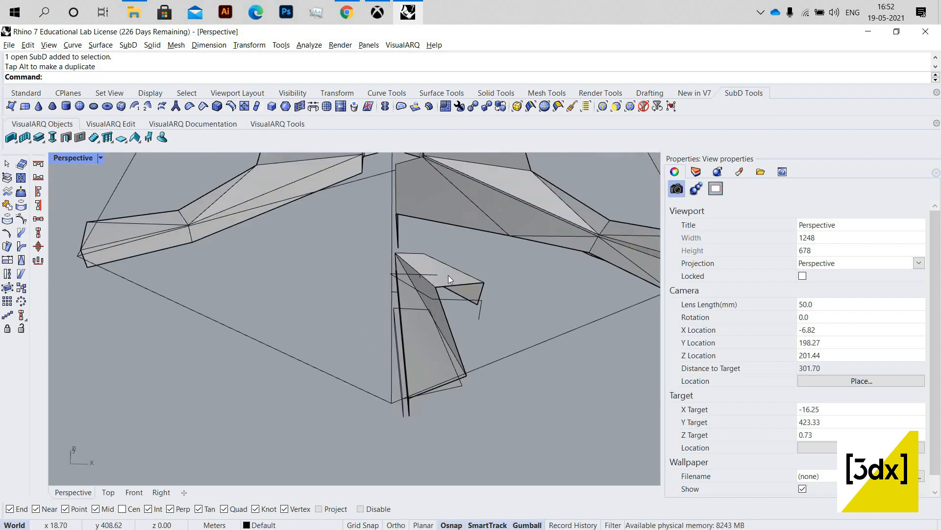
{"action": "left_click", "coordinate": [431, 270]}
{"action": "left_click", "coordinate": [470, 225], "text": "shift"}
{"action": "right_click_drag", "start_coordinate": [411, 289], "coordinate": [437, 322]}
{"action": "scroll", "coordinate": [437, 322], "scroll_direction": "up", "scroll_amount": 2}
{"action": "type", "text": "mirror"}
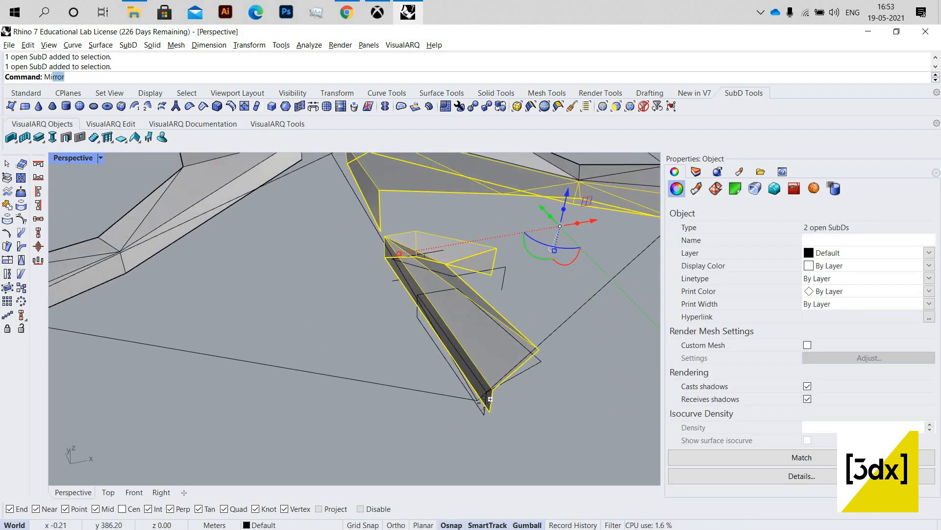
{"action": "key", "text": "Return"}
{"action": "scroll", "coordinate": [457, 407], "scroll_direction": "up", "scroll_amount": 5}
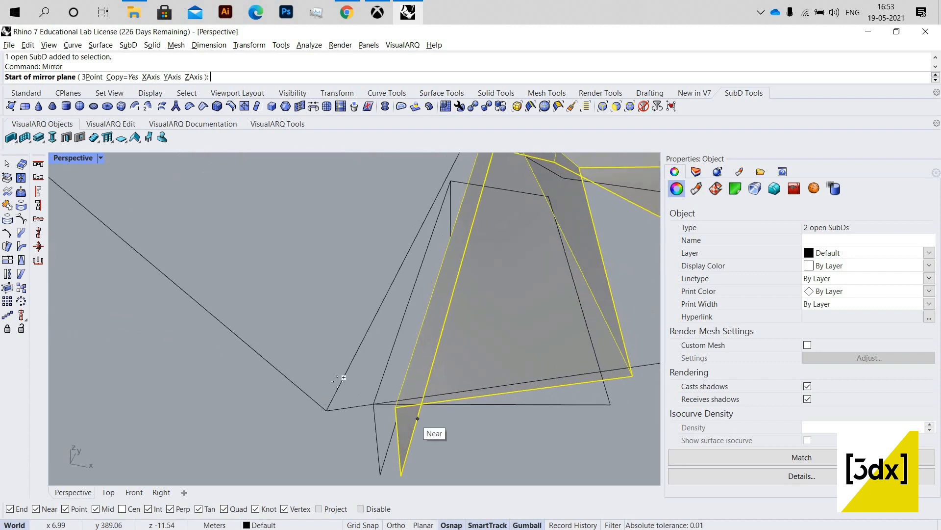
{"action": "left_click", "coordinate": [368, 332]}
{"action": "left_click", "coordinate": [378, 346]}
{"action": "scroll", "coordinate": [381, 395], "scroll_direction": "down", "scroll_amount": 5}
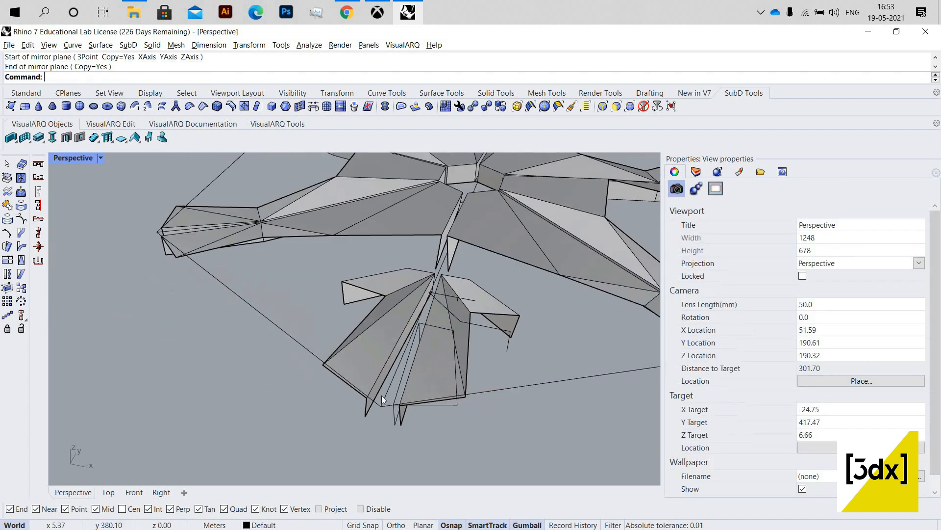
Step: Create a four-sided SubD face bridging the inner vertical strips of the two mirrored arm-end halves
{"action": "scroll", "coordinate": [382, 397], "scroll_direction": "up", "scroll_amount": 6}
{"action": "right_click_drag", "start_coordinate": [399, 409], "coordinate": [388, 359]}
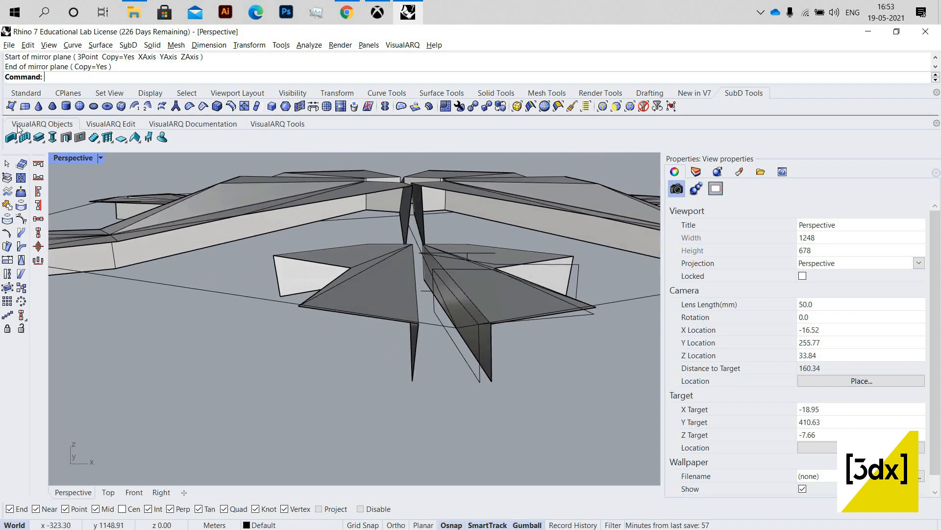
{"action": "left_click", "coordinate": [412, 381]}
{"action": "left_click", "coordinate": [491, 381]}
{"action": "scroll", "coordinate": [437, 290], "scroll_direction": "up", "scroll_amount": 9}
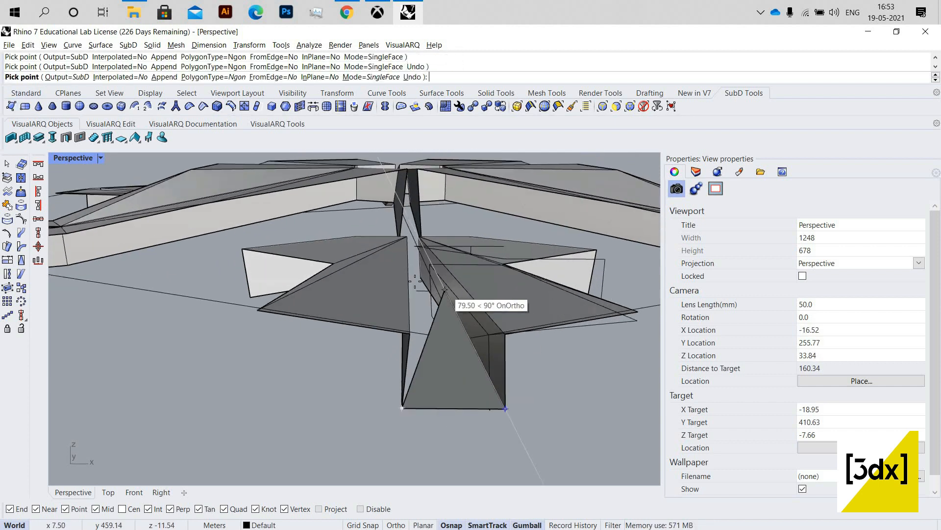
{"action": "left_click", "coordinate": [407, 267]}
{"action": "left_click", "coordinate": [374, 272]}
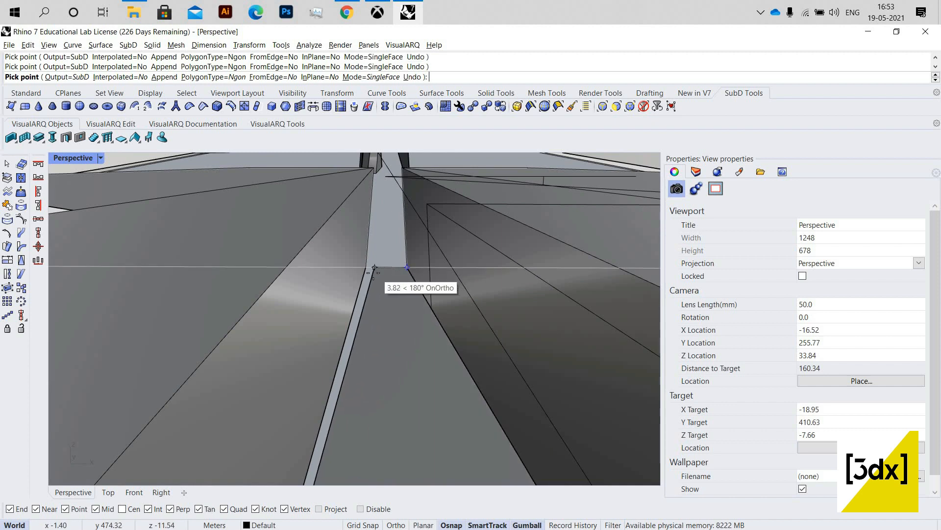
{"action": "key", "text": "Return"}
Step: Join the bridging face and both arm-end halves into one SubD with smooth joined edges
{"action": "left_click", "coordinate": [386, 280]}
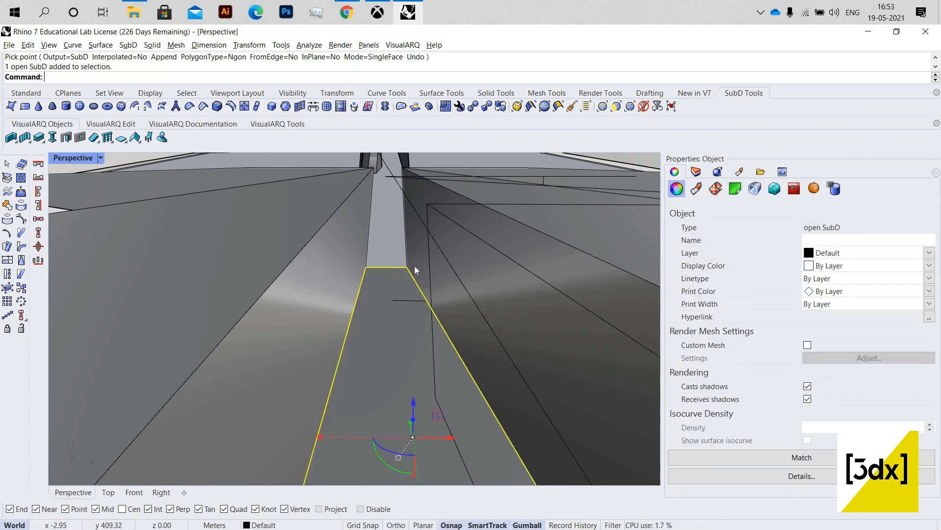
{"action": "left_click", "coordinate": [422, 263], "text": "shift"}
{"action": "key", "text": "ctrl+j"}
{"action": "key", "text": "Return"}
{"action": "key", "text": "Escape"}
Step: Examine the joined arm-end piece and the whole canopy, and switch the SubD display to smooth
{"action": "scroll", "coordinate": [392, 326], "scroll_direction": "down", "scroll_amount": 12}
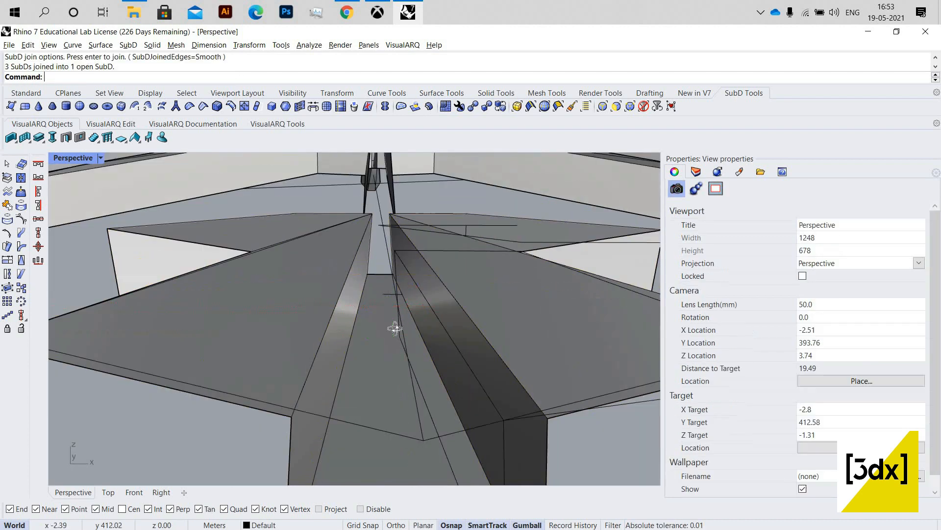
{"action": "right_click_drag", "start_coordinate": [474, 318], "coordinate": [490, 366]}
{"action": "scroll", "coordinate": [500, 294], "scroll_direction": "up", "scroll_amount": 3}
{"action": "scroll", "coordinate": [430, 324], "scroll_direction": "down", "scroll_amount": 8}
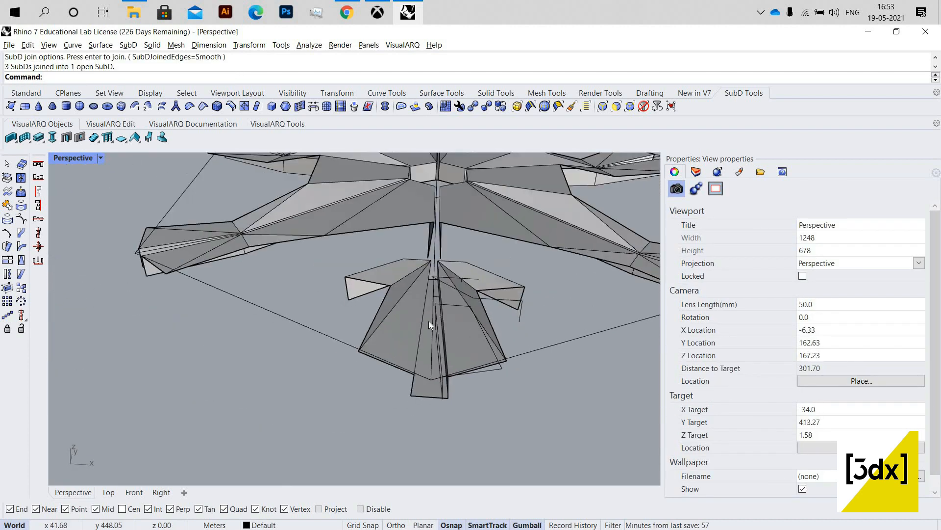
{"action": "scroll", "coordinate": [457, 299], "scroll_direction": "down", "scroll_amount": 5}
{"action": "right_click_drag", "start_coordinate": [390, 209], "coordinate": [355, 126]}
{"action": "scroll", "coordinate": [481, 211], "scroll_direction": "up", "scroll_amount": 5}
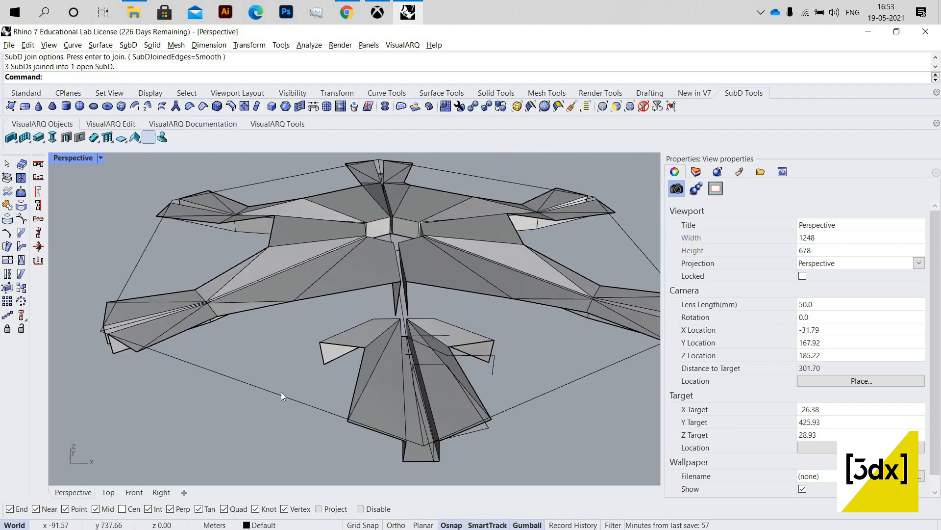
{"action": "scroll", "coordinate": [411, 364], "scroll_direction": "down", "scroll_amount": 5}
{"action": "scroll", "coordinate": [482, 258], "scroll_direction": "up", "scroll_amount": 5}
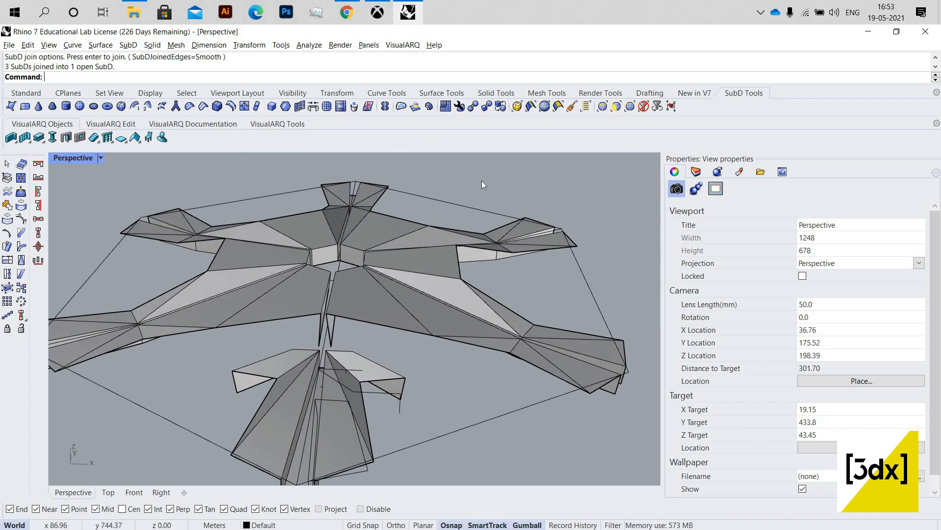
{"action": "scroll", "coordinate": [481, 184], "scroll_direction": "down", "scroll_amount": 2}
{"action": "right_click_drag", "start_coordinate": [416, 333], "coordinate": [365, 309]}
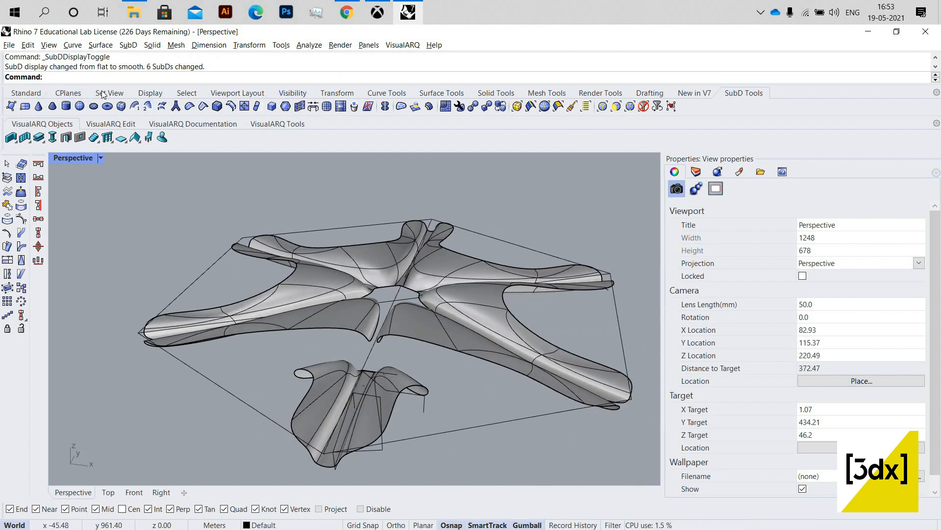
Step: Select all guide curves and hide them
{"action": "left_click", "coordinate": [187, 93]}
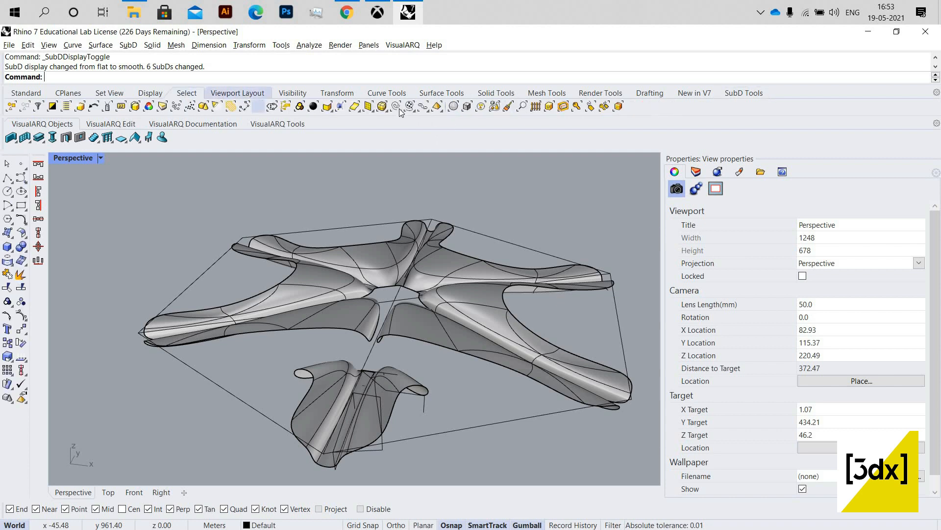
{"action": "left_click", "coordinate": [397, 107]}
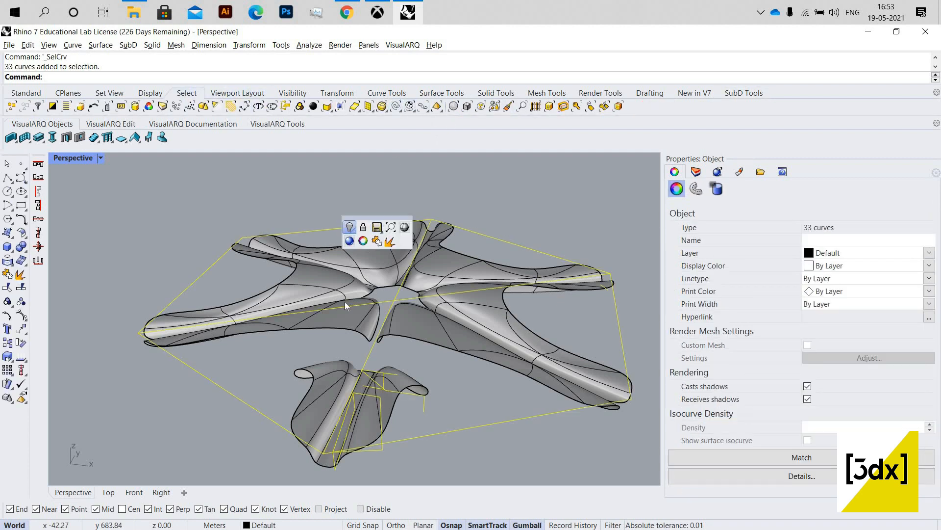
{"action": "scroll", "coordinate": [355, 331], "scroll_direction": "down", "scroll_amount": 10}
Step: Examine the smooth canopy's arms, central opening and open gaps from several angles without the guide curves
{"action": "right_click_drag", "start_coordinate": [355, 331], "coordinate": [375, 350]}
{"action": "scroll", "coordinate": [291, 331], "scroll_direction": "up", "scroll_amount": 10}
{"action": "right_click_drag", "start_coordinate": [291, 327], "coordinate": [355, 310]}
{"action": "scroll", "coordinate": [355, 310], "scroll_direction": "down", "scroll_amount": 4}
{"action": "scroll", "coordinate": [364, 231], "scroll_direction": "up", "scroll_amount": 2}
{"action": "right_click_drag", "start_coordinate": [361, 209], "coordinate": [375, 229]}
{"action": "scroll", "coordinate": [374, 230], "scroll_direction": "up", "scroll_amount": 8}
{"action": "scroll", "coordinate": [385, 264], "scroll_direction": "down", "scroll_amount": 12}
{"action": "scroll", "coordinate": [446, 328], "scroll_direction": "up", "scroll_amount": 6}
{"action": "right_click_drag", "start_coordinate": [481, 358], "coordinate": [432, 308]}
{"action": "scroll", "coordinate": [330, 287], "scroll_direction": "up", "scroll_amount": 5}
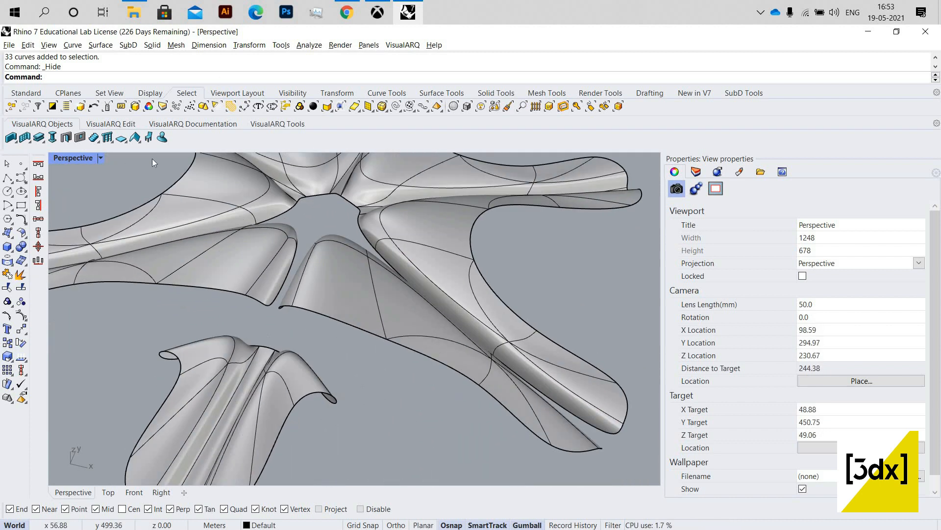
Step: Create a four-sided SubD face across the open gap at the tip of the arm beside the detached piece
{"action": "right_click", "coordinate": [113, 196]}
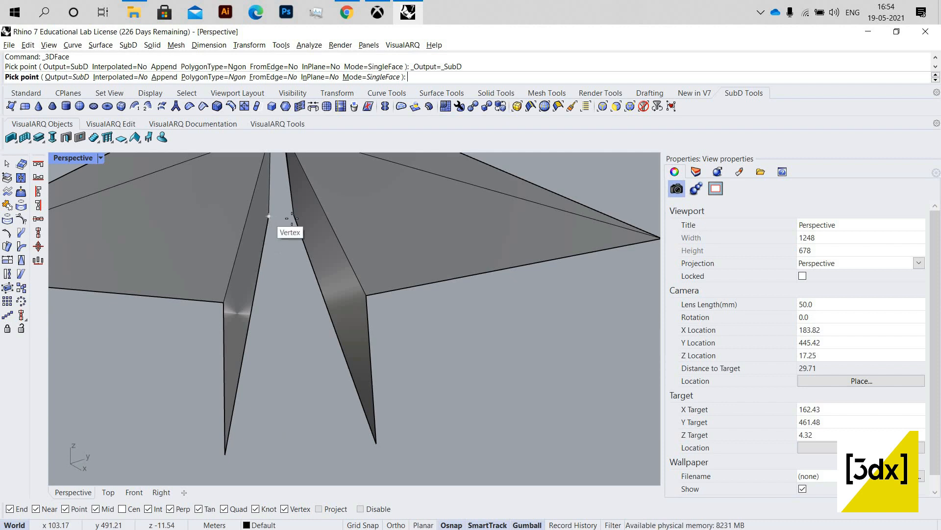
{"action": "left_click", "coordinate": [291, 219]}
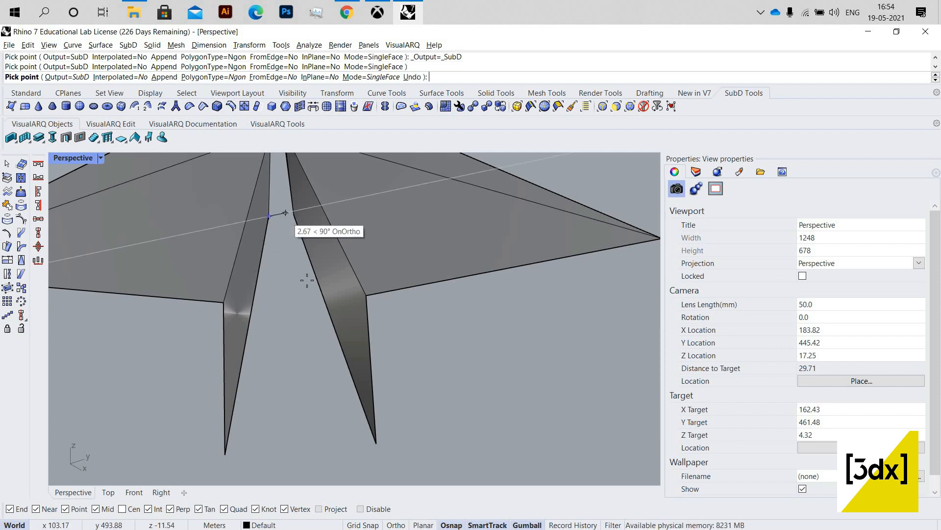
{"action": "left_click", "coordinate": [376, 443]}
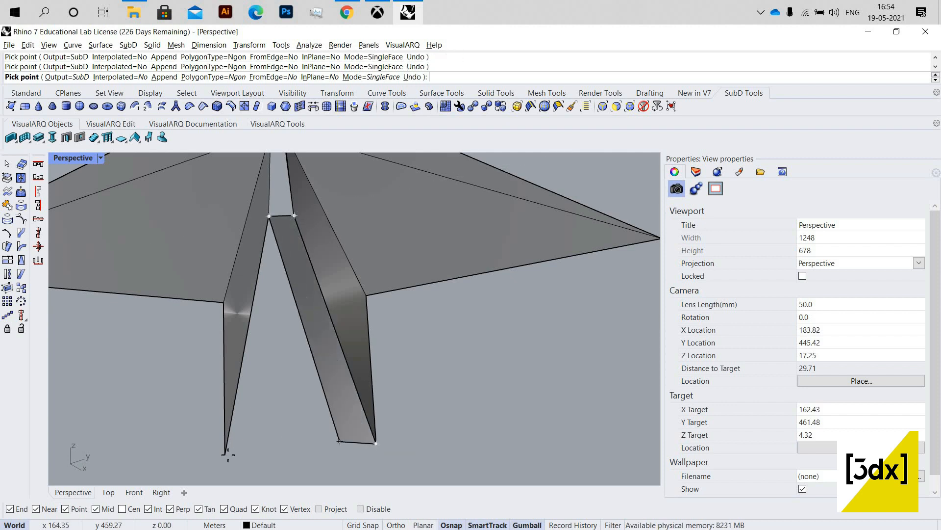
{"action": "left_click", "coordinate": [225, 454]}
{"action": "right_click", "coordinate": [332, 317]}
{"action": "scroll", "coordinate": [331, 316], "scroll_direction": "down", "scroll_amount": 12}
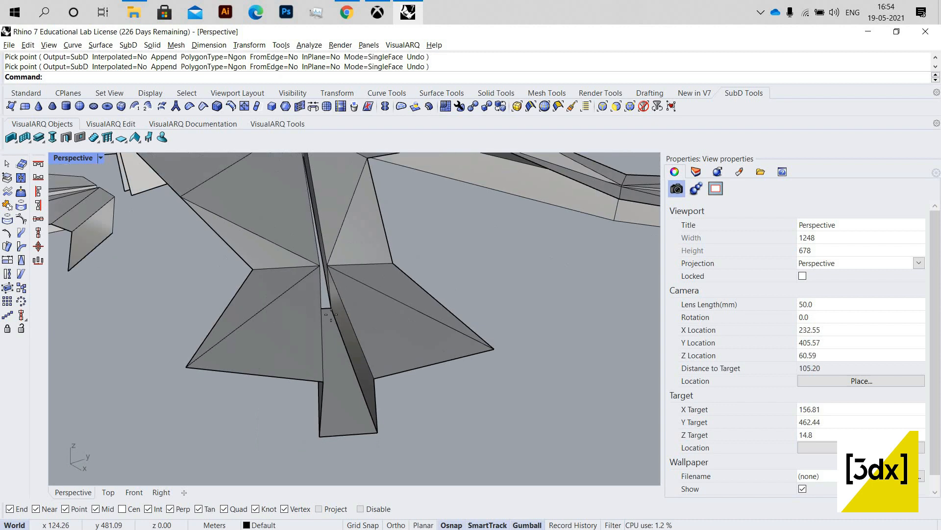
Step: Add another SubD face along that arm's gap, from the tip face's inner edge to the canopy's central opening
{"action": "scroll", "coordinate": [326, 314], "scroll_direction": "up", "scroll_amount": 20}
{"action": "right_click", "coordinate": [434, 290]}
{"action": "left_click", "coordinate": [333, 318]}
{"action": "scroll", "coordinate": [436, 299], "scroll_direction": "up", "scroll_amount": 6}
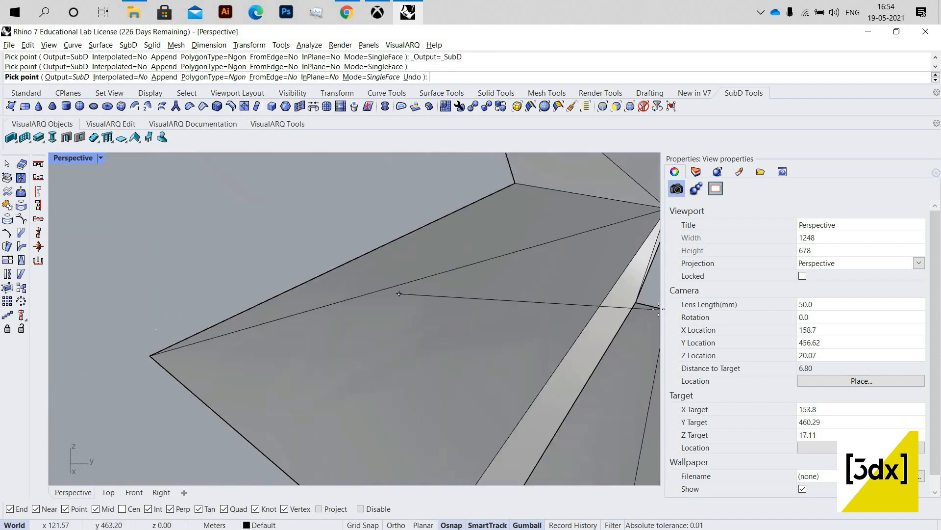
{"action": "scroll", "coordinate": [138, 361], "scroll_direction": "down", "scroll_amount": 12}
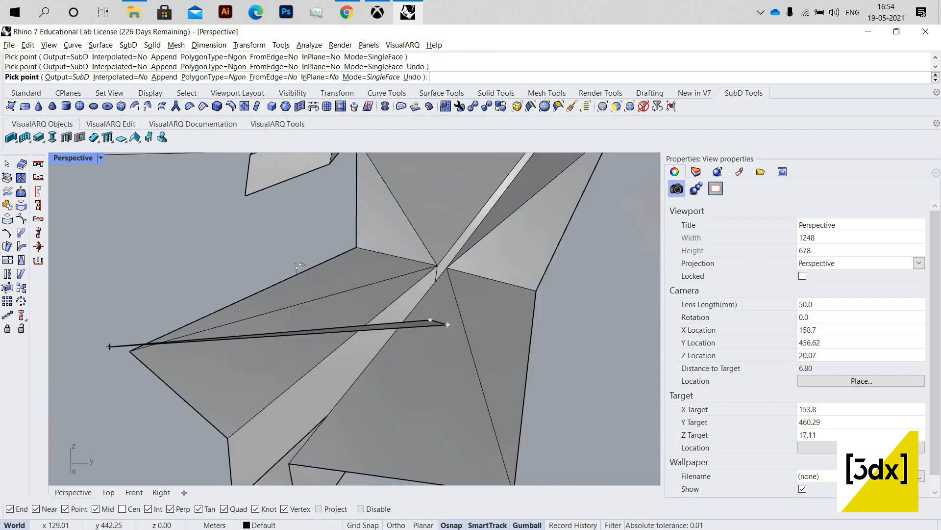
{"action": "scroll", "coordinate": [233, 359], "scroll_direction": "up", "scroll_amount": 12}
{"action": "scroll", "coordinate": [317, 365], "scroll_direction": "up", "scroll_amount": 10}
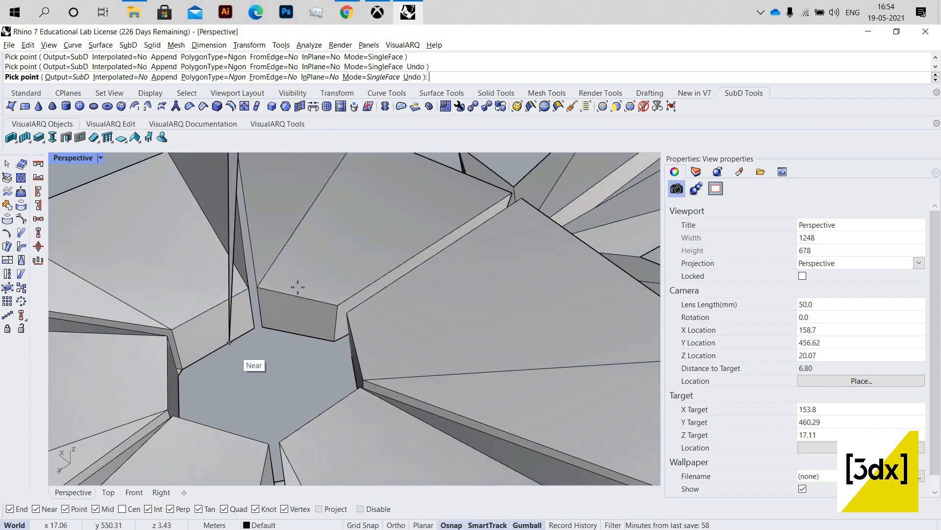
{"action": "key", "text": "Return"}
Step: Bridge the gap from the central opening's corners to the joined arm-end piece with a four-sided SubD face
{"action": "scroll", "coordinate": [393, 303], "scroll_direction": "down", "scroll_amount": 10}
{"action": "right_click_drag", "start_coordinate": [395, 306], "coordinate": [461, 255]}
{"action": "scroll", "coordinate": [465, 334], "scroll_direction": "up", "scroll_amount": 10}
{"action": "scroll", "coordinate": [465, 335], "scroll_direction": "down", "scroll_amount": 6}
{"action": "scroll", "coordinate": [470, 310], "scroll_direction": "up", "scroll_amount": 8}
{"action": "right_click", "coordinate": [384, 226]}
{"action": "left_click", "coordinate": [387, 218]}
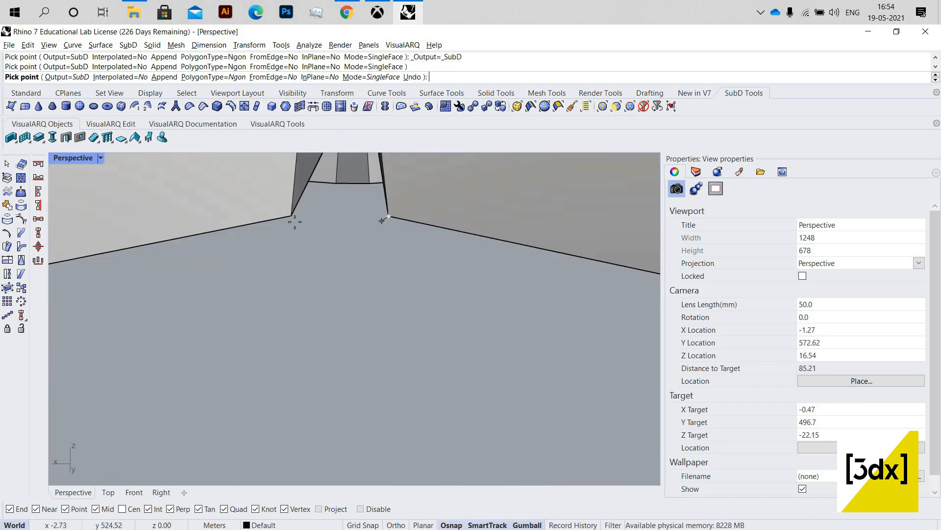
{"action": "scroll", "coordinate": [193, 346], "scroll_direction": "down", "scroll_amount": 8}
{"action": "right_click_drag", "start_coordinate": [161, 338], "coordinate": [383, 282]}
{"action": "scroll", "coordinate": [380, 280], "scroll_direction": "up", "scroll_amount": 8}
{"action": "left_click", "coordinate": [388, 278]}
{"action": "left_click", "coordinate": [319, 283]}
{"action": "right_click", "coordinate": [439, 278]}
Step: Create a four-sided SubD face between the vertical strips at the tip of the next arm around the canopy
{"action": "scroll", "coordinate": [440, 277], "scroll_direction": "down", "scroll_amount": 3}
{"action": "mouse_move", "coordinate": [439, 277]}
{"action": "right_mouse_down"}
{"action": "mouse_move", "coordinate": [432, 291]}
{"action": "mouse_move", "coordinate": [444, 295]}
{"action": "right_mouse_up"}
{"action": "scroll", "coordinate": [444, 295], "scroll_direction": "down", "scroll_amount": 15}
{"action": "right_click_drag", "start_coordinate": [302, 346], "coordinate": [387, 310]}
{"action": "scroll", "coordinate": [304, 340], "scroll_direction": "up", "scroll_amount": 10}
{"action": "right_click", "coordinate": [386, 380]}
{"action": "scroll", "coordinate": [377, 338], "scroll_direction": "up", "scroll_amount": 8}
{"action": "left_click", "coordinate": [390, 383]}
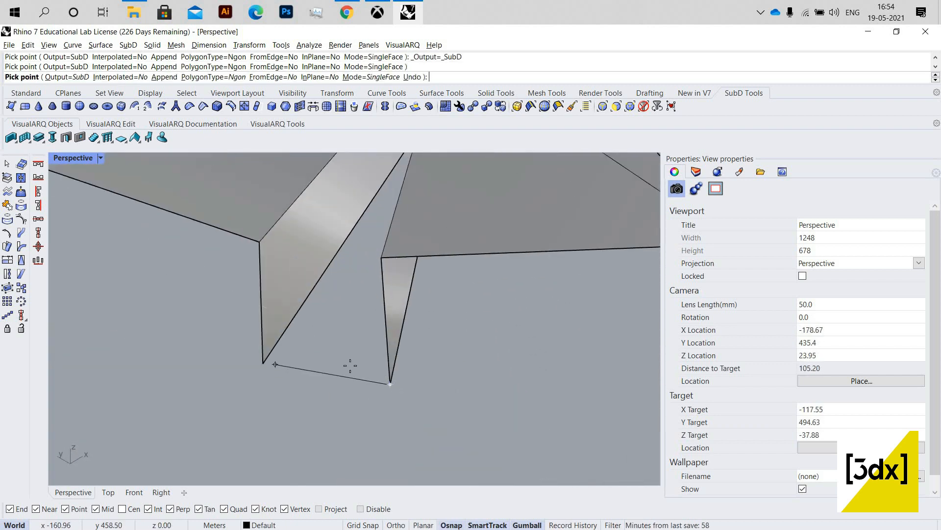
{"action": "scroll", "coordinate": [365, 365], "scroll_direction": "down", "scroll_amount": 7}
{"action": "right_click_drag", "start_coordinate": [371, 364], "coordinate": [417, 360]}
{"action": "scroll", "coordinate": [416, 173], "scroll_direction": "up", "scroll_amount": 10}
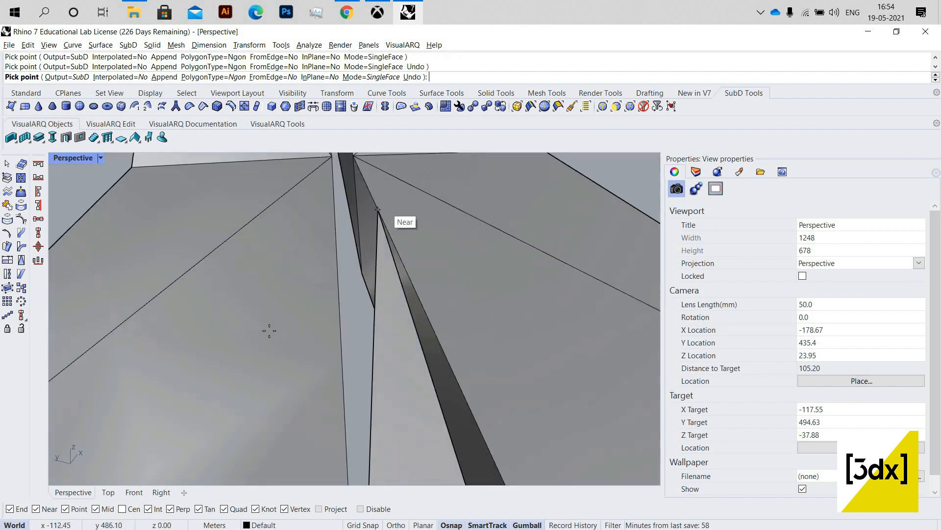
{"action": "left_click", "coordinate": [266, 340]}
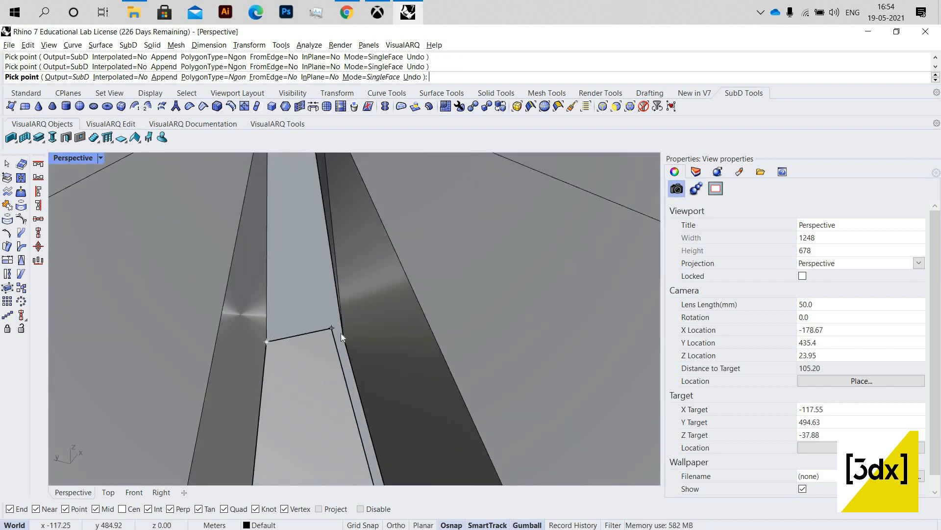
{"action": "left_click", "coordinate": [343, 337]}
{"action": "right_click", "coordinate": [395, 416]}
{"action": "scroll", "coordinate": [395, 416], "scroll_direction": "down", "scroll_amount": 8}
{"action": "right_click_drag", "start_coordinate": [395, 416], "coordinate": [390, 405]}
{"action": "scroll", "coordinate": [389, 406], "scroll_direction": "down", "scroll_amount": 8}
{"action": "right_click_drag", "start_coordinate": [199, 354], "coordinate": [437, 349]}
{"action": "scroll", "coordinate": [436, 349], "scroll_direction": "up", "scroll_amount": 10}
{"action": "right_click", "coordinate": [431, 355]}
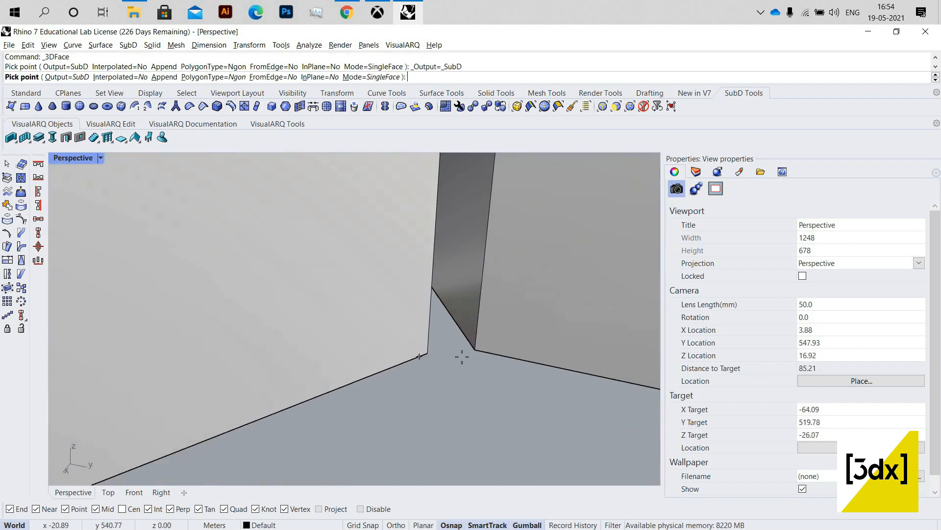
{"action": "left_click", "coordinate": [475, 349]}
{"action": "scroll", "coordinate": [451, 382], "scroll_direction": "down", "scroll_amount": 8}
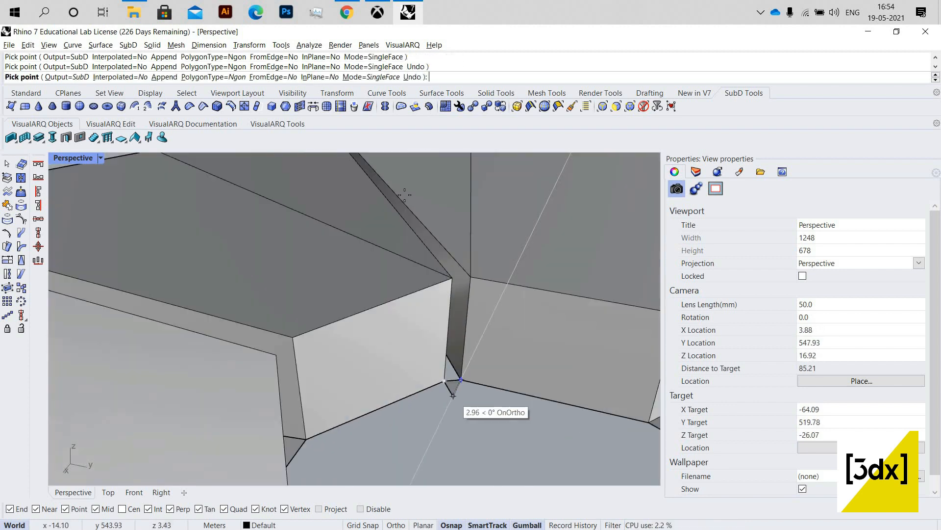
{"action": "scroll", "coordinate": [399, 211], "scroll_direction": "up", "scroll_amount": 5}
{"action": "right_click_drag", "start_coordinate": [397, 211], "coordinate": [532, 318]}
{"action": "scroll", "coordinate": [380, 272], "scroll_direction": "up", "scroll_amount": 5}
{"action": "left_click", "coordinate": [408, 275]}
{"action": "scroll", "coordinate": [533, 299], "scroll_direction": "down", "scroll_amount": 2}
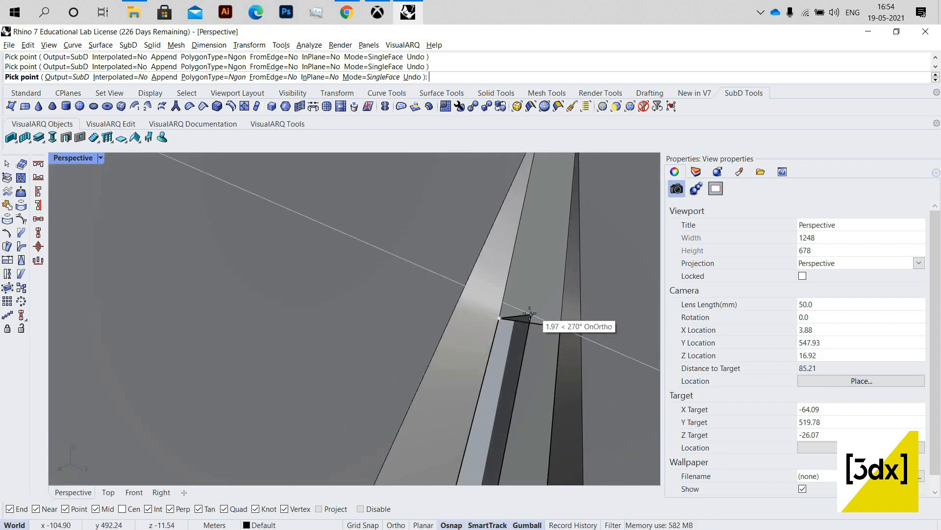
{"action": "right_click", "coordinate": [532, 305]}
Step: Create a four-sided SubD face from the arm's tip face's inner edge along the gap to the central opening's corners
{"action": "right_click", "coordinate": [528, 312]}
{"action": "left_click", "coordinate": [547, 324]}
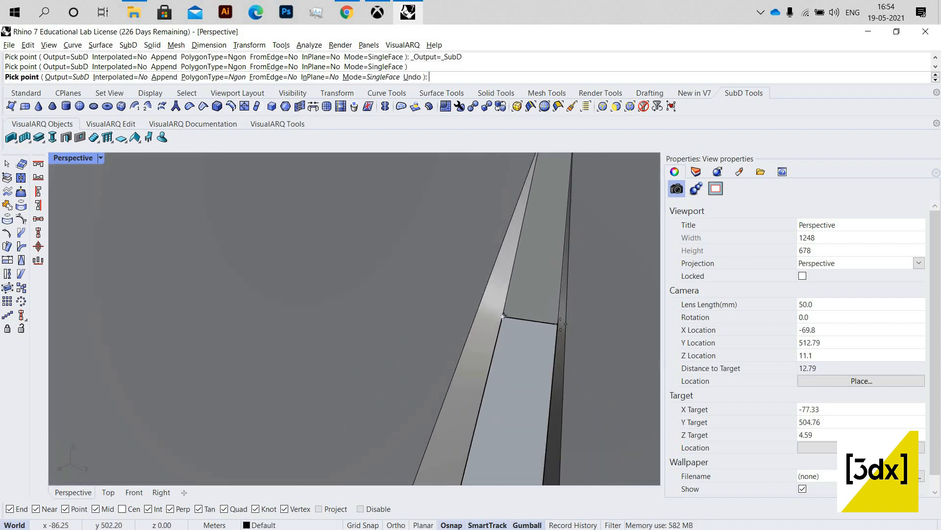
{"action": "mouse_move", "coordinate": [547, 337]}
{"action": "right_mouse_down"}
{"action": "mouse_move", "coordinate": [573, 329]}
{"action": "mouse_move", "coordinate": [529, 333]}
{"action": "right_mouse_up"}
{"action": "left_click", "coordinate": [539, 338]}
{"action": "scroll", "coordinate": [534, 197], "scroll_direction": "down", "scroll_amount": 8}
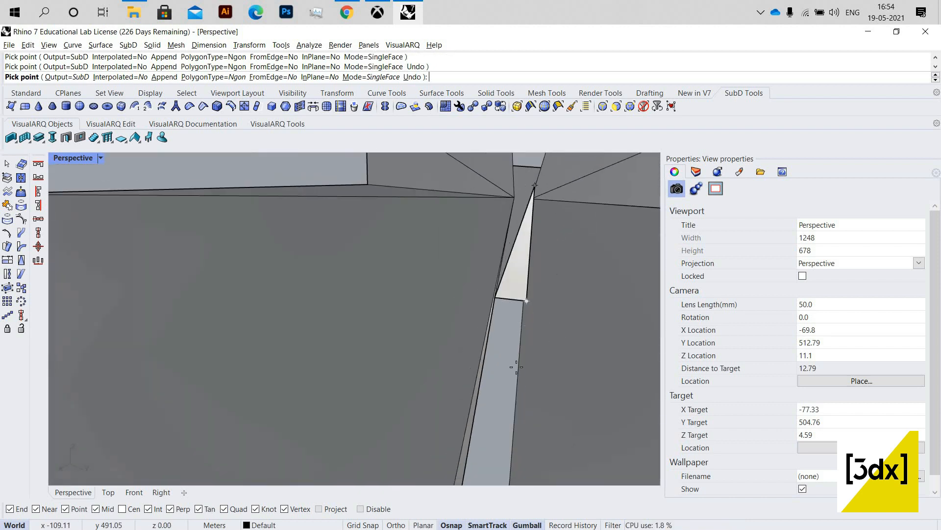
{"action": "scroll", "coordinate": [529, 361], "scroll_direction": "up", "scroll_amount": 6}
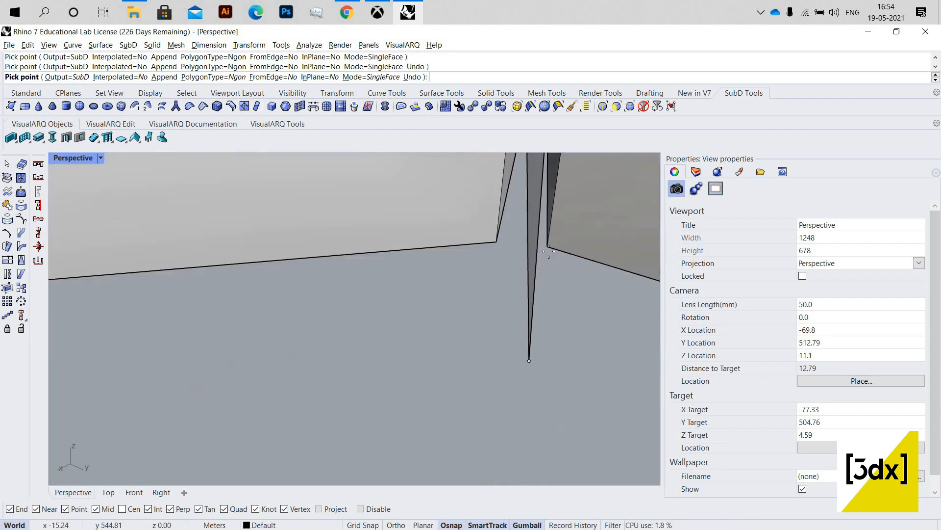
{"action": "left_click", "coordinate": [501, 243]}
{"action": "key", "text": "Return"}
Step: Join that arm's tip face and inner gap face to the canopy as one SubD with smooth joined edges
{"action": "scroll", "coordinate": [569, 287], "scroll_direction": "down", "scroll_amount": 10}
{"action": "right_click_drag", "start_coordinate": [387, 287], "coordinate": [264, 440]}
{"action": "scroll", "coordinate": [288, 346], "scroll_direction": "up", "scroll_amount": 6}
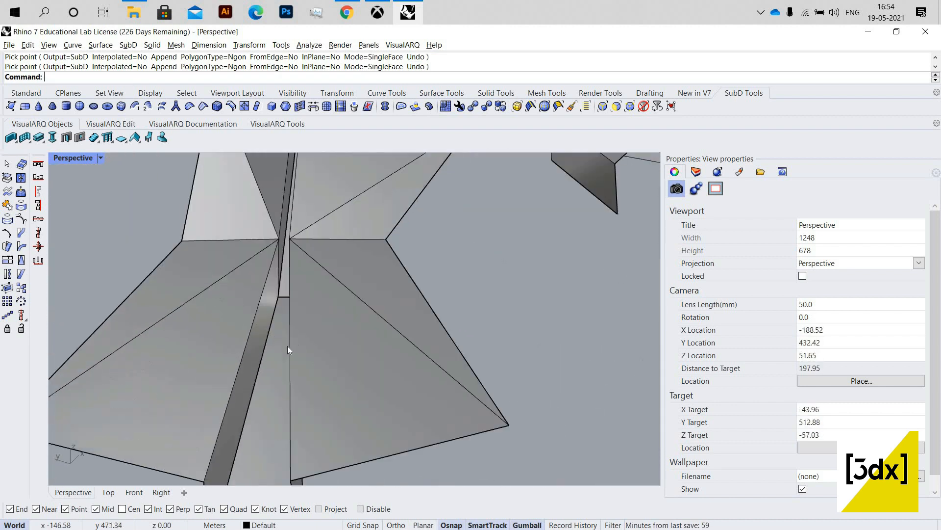
{"action": "left_click", "coordinate": [288, 346]}
{"action": "scroll", "coordinate": [283, 272], "scroll_direction": "up", "scroll_amount": 8}
{"action": "left_click", "coordinate": [283, 273], "text": "shift"}
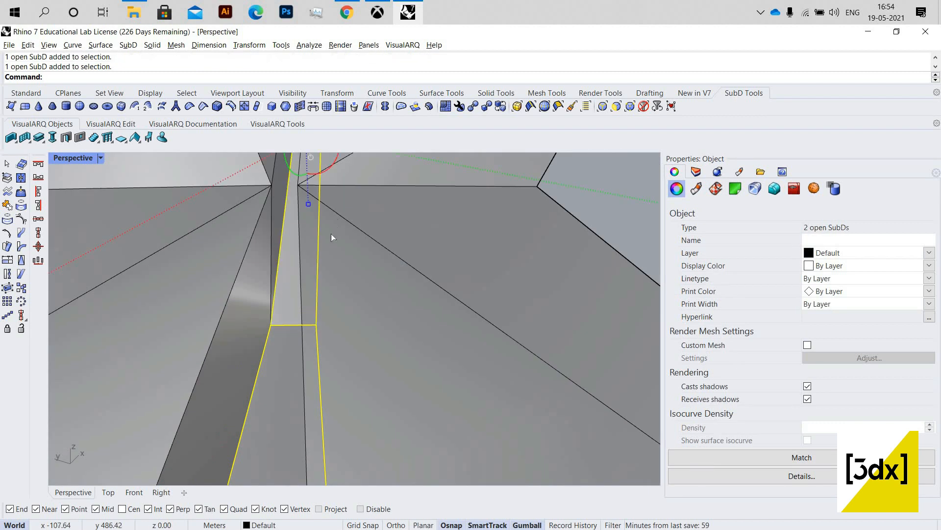
{"action": "key", "text": "ctrl+j"}
{"action": "key", "text": "Return"}
{"action": "scroll", "coordinate": [361, 280], "scroll_direction": "down", "scroll_amount": 5}
{"action": "key", "text": "Escape"}
{"action": "left_click", "coordinate": [278, 316]}
{"action": "left_click", "coordinate": [340, 368], "text": "shift"}
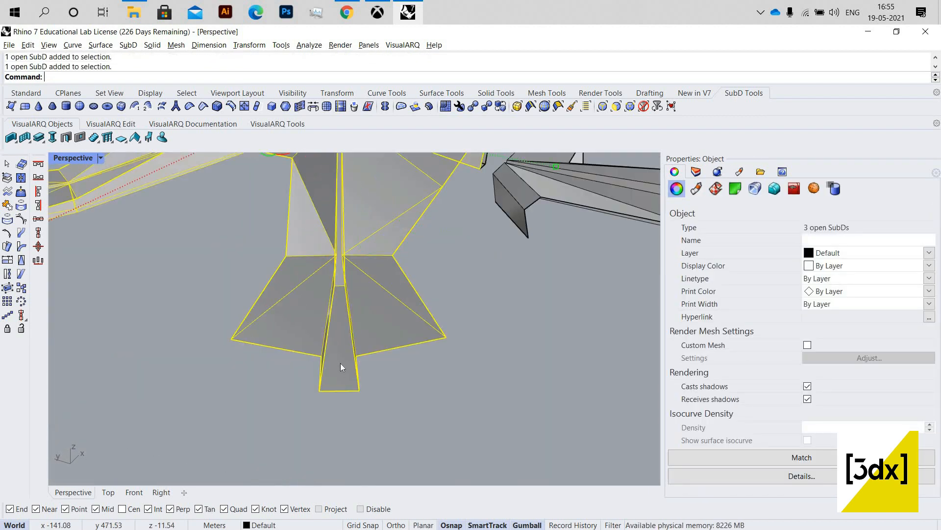
{"action": "key", "text": "Return"}
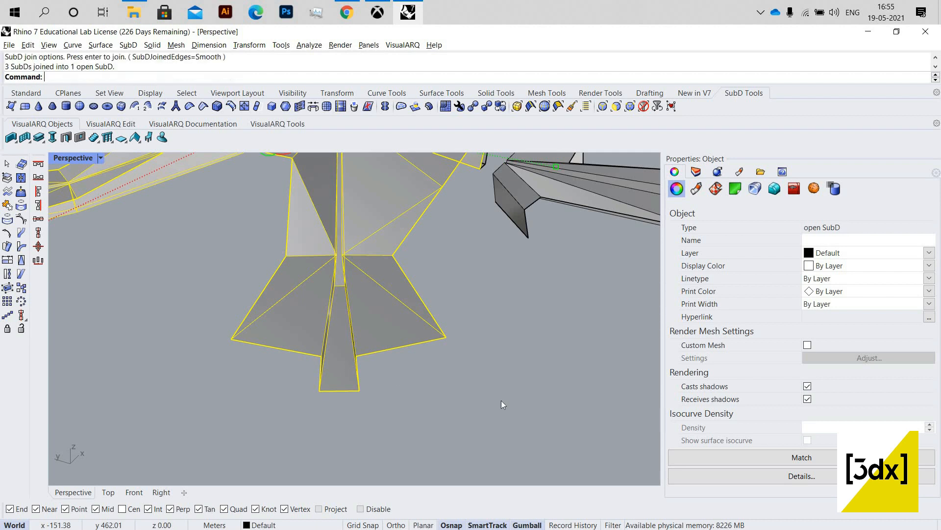
{"action": "left_click", "coordinate": [461, 358]}
Step: Join the gap face beside the detached piece with the two canopy parts on either side of it, using smooth joined edges
{"action": "scroll", "coordinate": [405, 340], "scroll_direction": "down", "scroll_amount": 9}
{"action": "right_click_drag", "start_coordinate": [416, 332], "coordinate": [379, 346]}
{"action": "scroll", "coordinate": [385, 348], "scroll_direction": "up", "scroll_amount": 14}
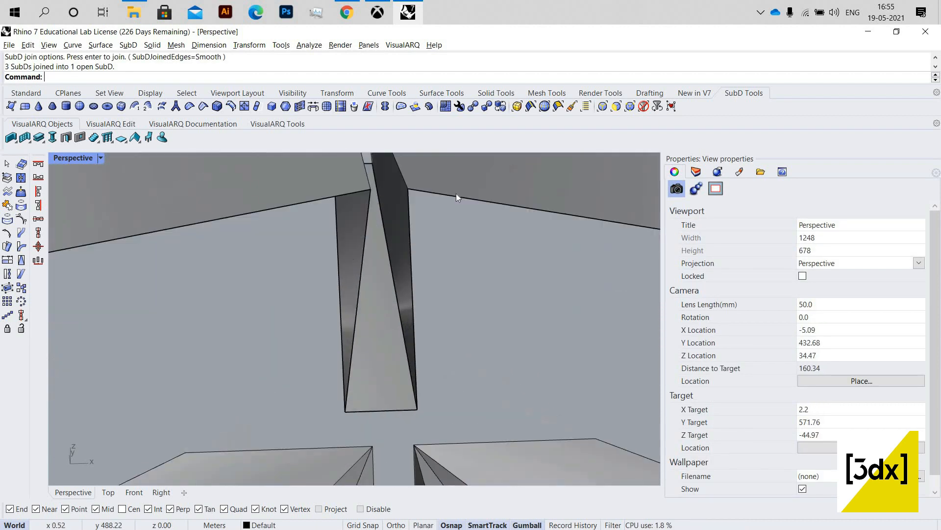
{"action": "left_click", "coordinate": [385, 343]}
{"action": "left_click", "coordinate": [456, 193], "text": "shift"}
{"action": "left_click", "coordinate": [301, 199], "text": "shift"}
{"action": "scroll", "coordinate": [347, 272], "scroll_direction": "down", "scroll_amount": 12}
{"action": "right_click_drag", "start_coordinate": [347, 272], "coordinate": [319, 278]}
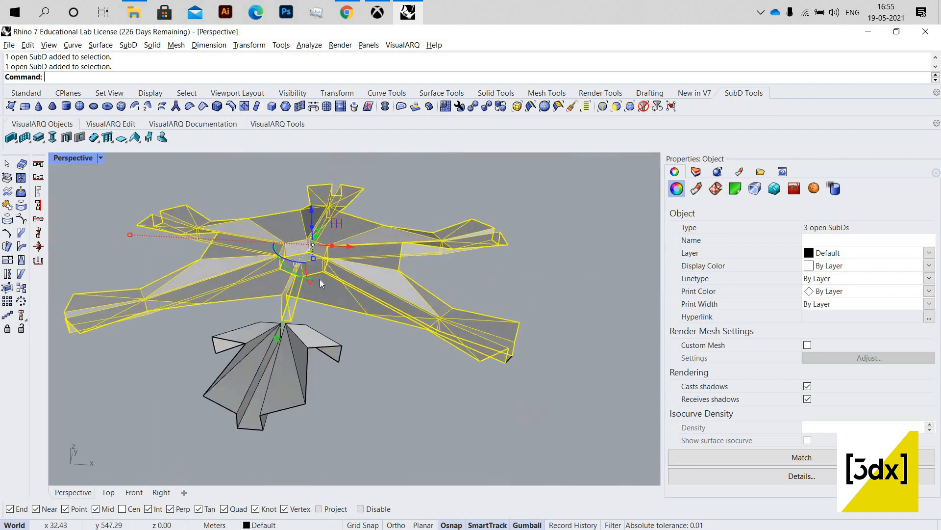
{"action": "key", "text": "Return"}
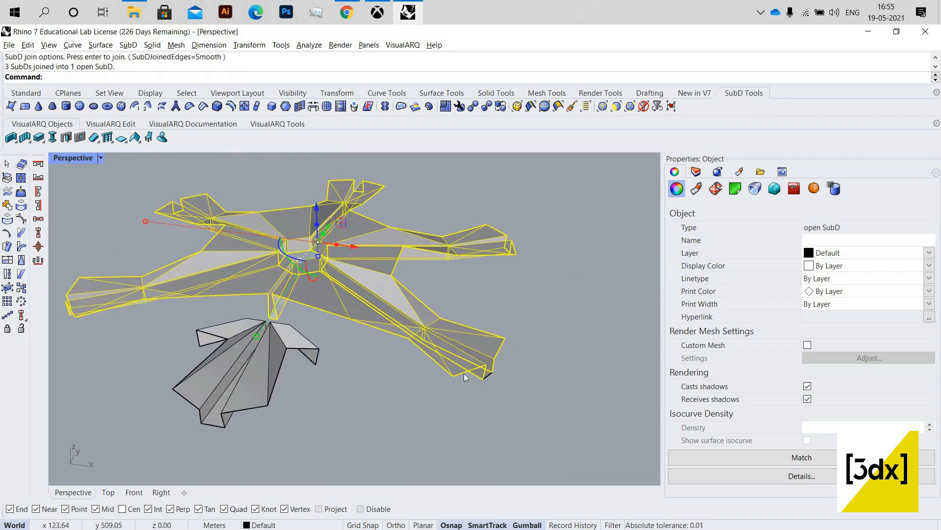
Step: Join the remaining unjoined arm's two gap faces to the canopy with smooth joined edges
{"action": "key", "text": "Escape"}
{"action": "scroll", "coordinate": [413, 369], "scroll_direction": "up", "scroll_amount": 10}
{"action": "left_click", "coordinate": [382, 405]}
{"action": "left_click", "coordinate": [406, 351]}
{"action": "right_click_drag", "start_coordinate": [187, 235], "coordinate": [162, 276]}
{"action": "scroll", "coordinate": [229, 254], "scroll_direction": "up", "scroll_amount": 7}
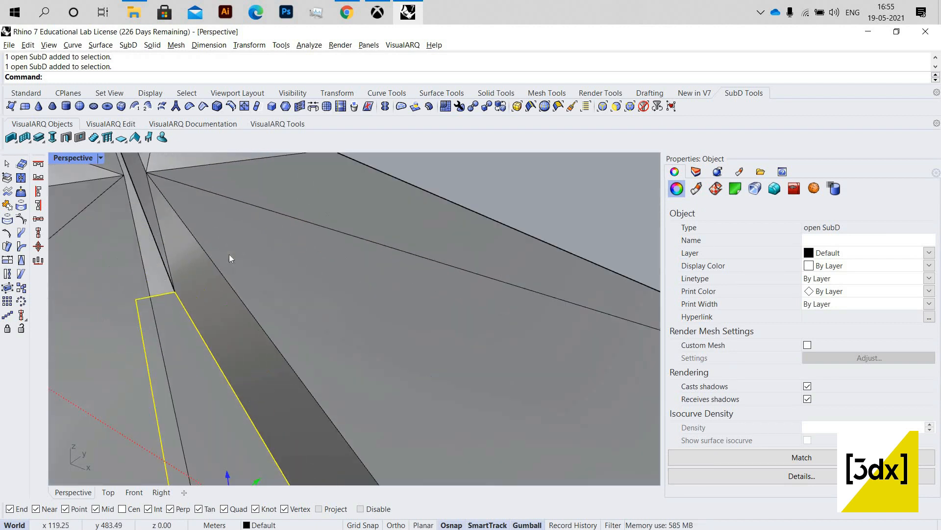
{"action": "left_click", "coordinate": [162, 275], "text": "shift"}
{"action": "key", "text": "ctrl+j"}
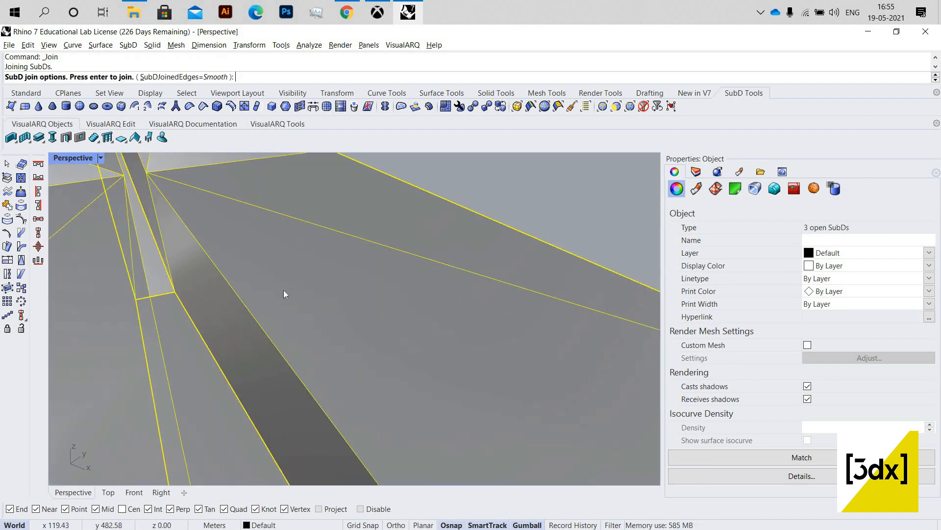
{"action": "key", "text": "Return"}
{"action": "key", "text": "Escape"}
Step: Switch the SubD display to smooth and examine the canopy's arms and central opening
{"action": "scroll", "coordinate": [219, 296], "scroll_direction": "down", "scroll_amount": 8}
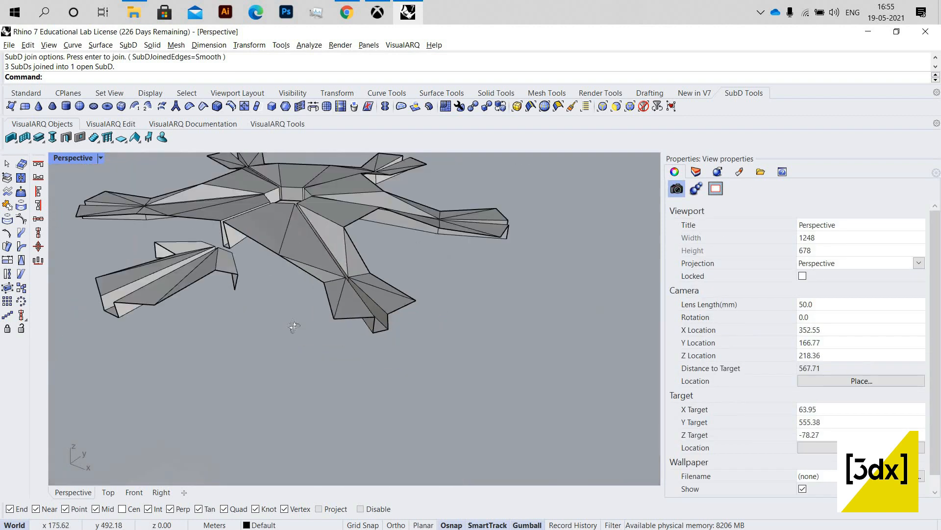
{"action": "right_click_drag", "start_coordinate": [295, 325], "coordinate": [314, 338]}
{"action": "scroll", "coordinate": [334, 278], "scroll_direction": "up", "scroll_amount": 4}
{"action": "scroll", "coordinate": [346, 242], "scroll_direction": "down", "scroll_amount": 10}
{"action": "scroll", "coordinate": [347, 242], "scroll_direction": "up", "scroll_amount": 4}
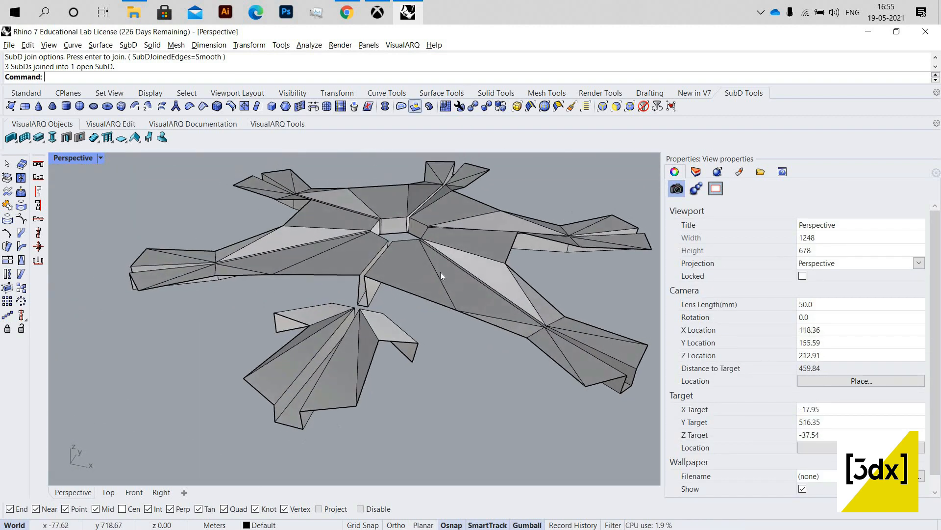
{"action": "scroll", "coordinate": [399, 253], "scroll_direction": "down", "scroll_amount": 6}
{"action": "scroll", "coordinate": [388, 263], "scroll_direction": "up", "scroll_amount": 4}
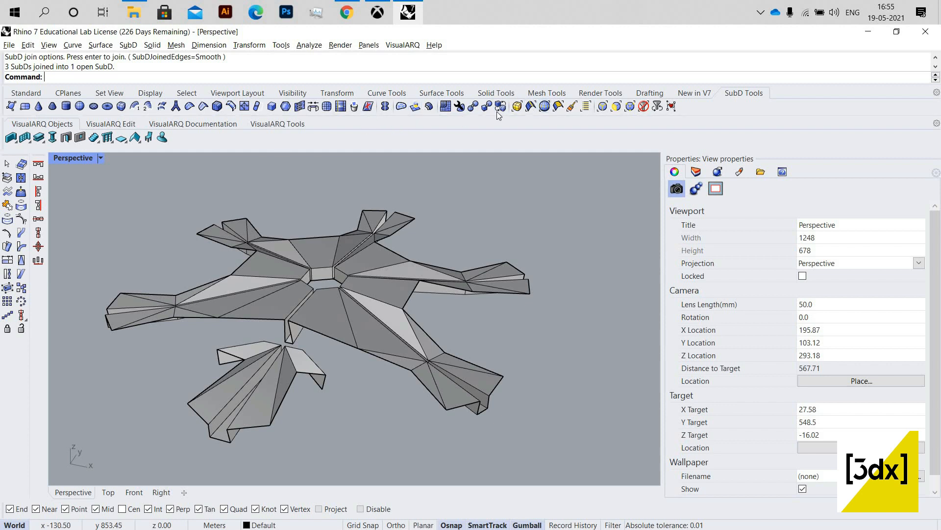
{"action": "key", "text": "Tab"}
{"action": "right_click_drag", "start_coordinate": [368, 307], "coordinate": [357, 343]}
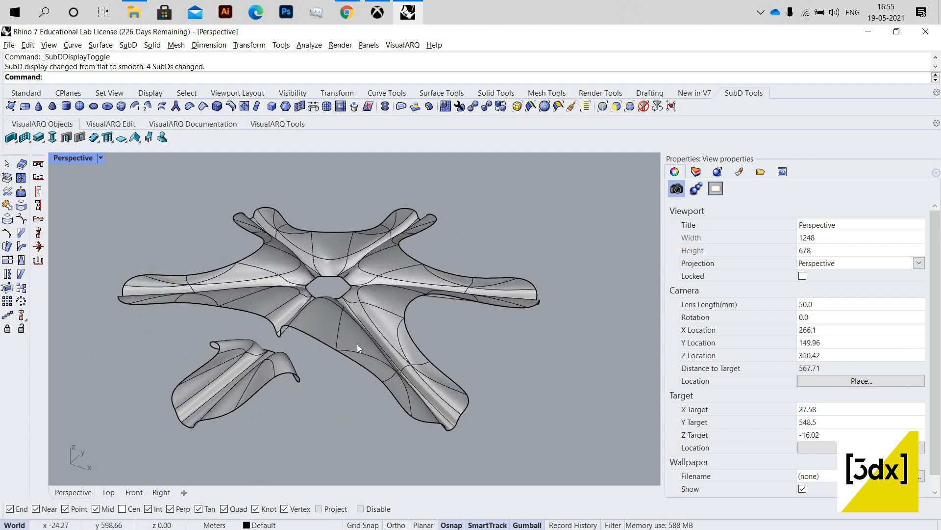
{"action": "scroll", "coordinate": [387, 237], "scroll_direction": "up", "scroll_amount": 12}
{"action": "scroll", "coordinate": [388, 275], "scroll_direction": "down", "scroll_amount": 8}
{"action": "scroll", "coordinate": [385, 281], "scroll_direction": "up", "scroll_amount": 8}
{"action": "right_click_drag", "start_coordinate": [415, 322], "coordinate": [370, 287]}
{"action": "scroll", "coordinate": [351, 260], "scroll_direction": "down", "scroll_amount": 12}
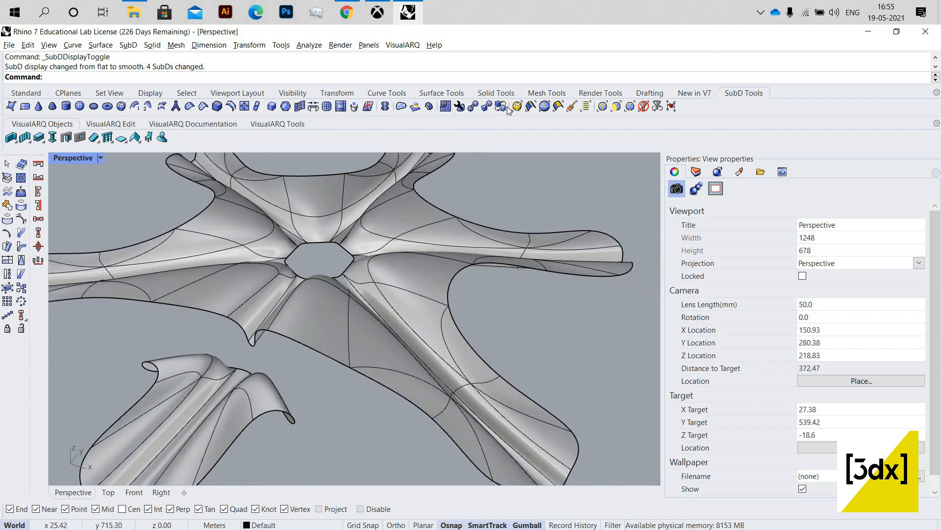
Step: Return the SubD display to flat and close the central opening with a single n-gon SubD face through all its rim corners
{"action": "key", "text": "Tab"}
{"action": "scroll", "coordinate": [338, 238], "scroll_direction": "up", "scroll_amount": 12}
{"action": "scroll", "coordinate": [300, 402], "scroll_direction": "down", "scroll_amount": 4}
{"action": "right_click_drag", "start_coordinate": [300, 402], "coordinate": [559, 405]}
{"action": "scroll", "coordinate": [450, 381], "scroll_direction": "up", "scroll_amount": 2}
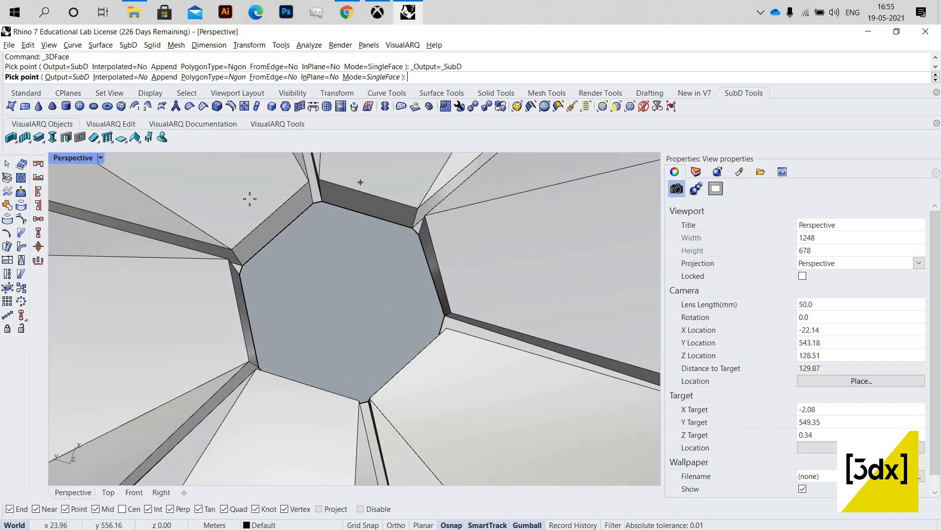
{"action": "scroll", "coordinate": [360, 216], "scroll_direction": "up", "scroll_amount": 6}
{"action": "left_click", "coordinate": [272, 193]}
{"action": "scroll", "coordinate": [275, 193], "scroll_direction": "up", "scroll_amount": 4}
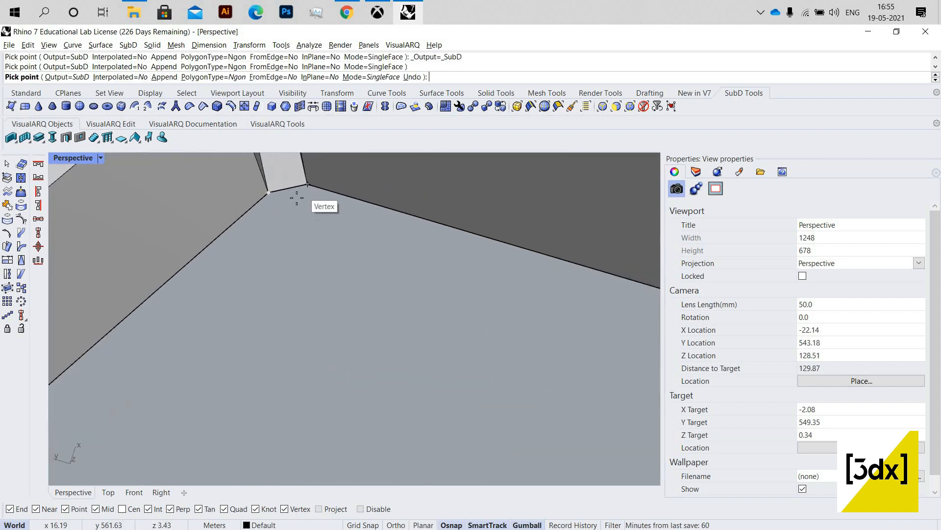
{"action": "scroll", "coordinate": [381, 212], "scroll_direction": "down", "scroll_amount": 6}
{"action": "right_click_drag", "start_coordinate": [381, 212], "coordinate": [369, 156]}
{"action": "scroll", "coordinate": [368, 155], "scroll_direction": "up", "scroll_amount": 6}
{"action": "left_click", "coordinate": [379, 157]}
{"action": "scroll", "coordinate": [428, 225], "scroll_direction": "down", "scroll_amount": 5}
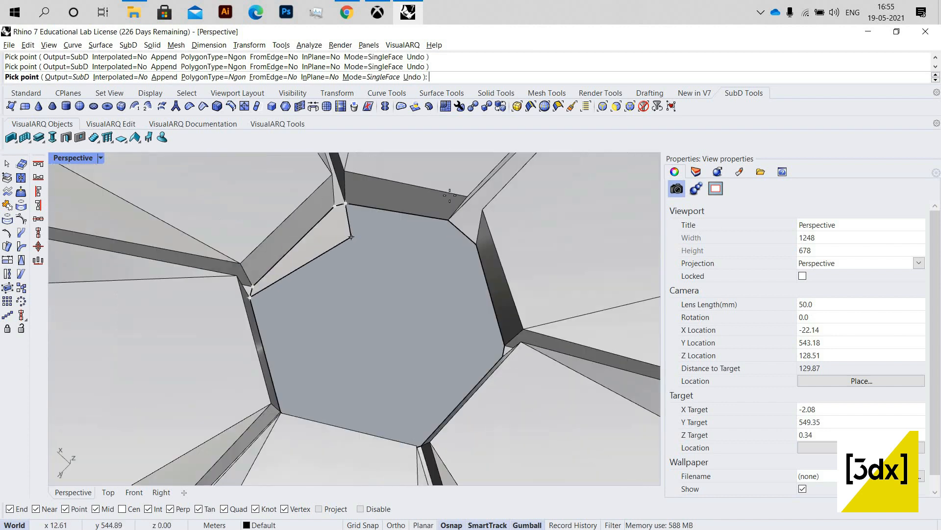
{"action": "scroll", "coordinate": [436, 218], "scroll_direction": "up", "scroll_amount": 4}
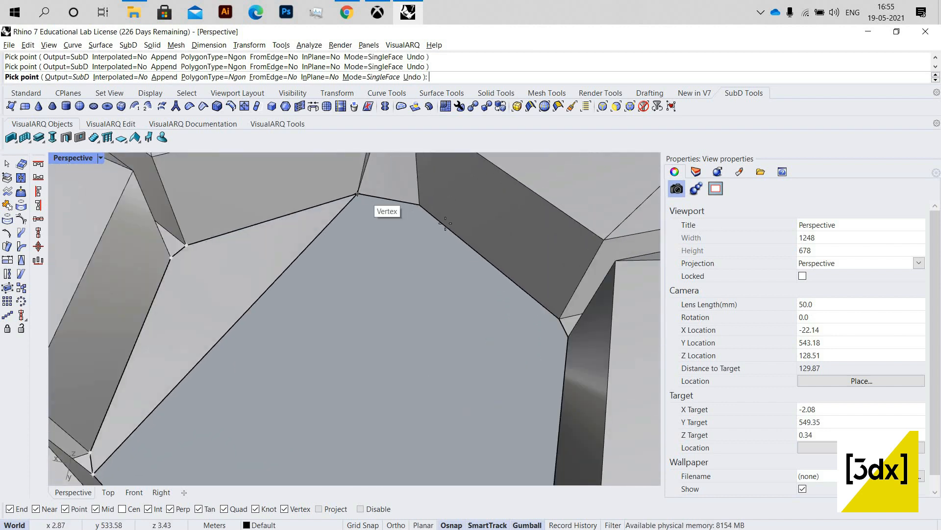
{"action": "left_click", "coordinate": [418, 207]}
{"action": "scroll", "coordinate": [397, 304], "scroll_direction": "down", "scroll_amount": 4}
{"action": "right_click_drag", "start_coordinate": [398, 307], "coordinate": [496, 315]}
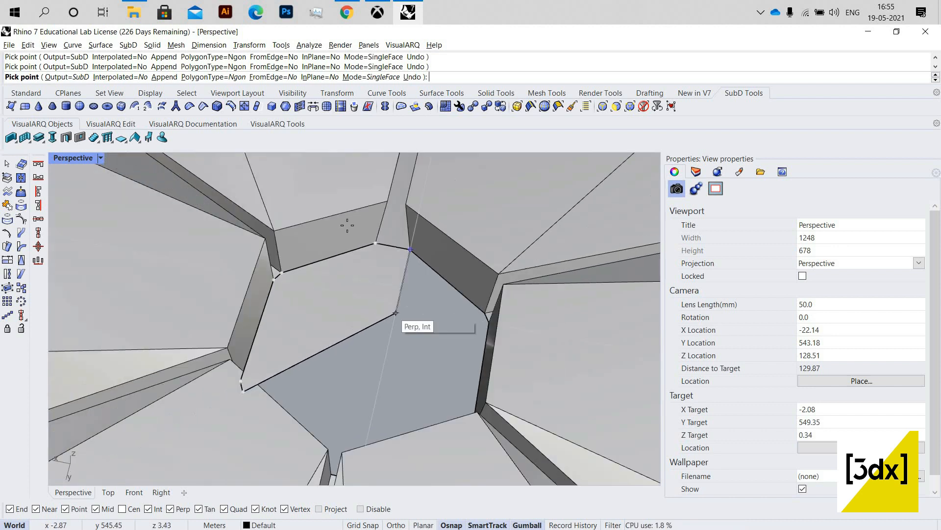
{"action": "scroll", "coordinate": [481, 258], "scroll_direction": "up", "scroll_amount": 3}
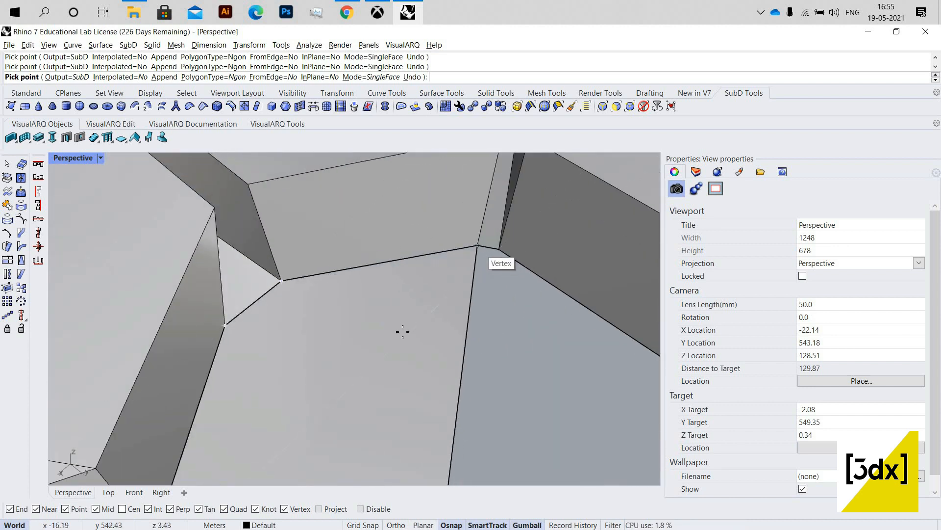
{"action": "left_click", "coordinate": [499, 250]}
{"action": "scroll", "coordinate": [400, 316], "scroll_direction": "down", "scroll_amount": 4}
{"action": "right_click_drag", "start_coordinate": [400, 318], "coordinate": [510, 333]}
{"action": "scroll", "coordinate": [428, 233], "scroll_direction": "up", "scroll_amount": 4}
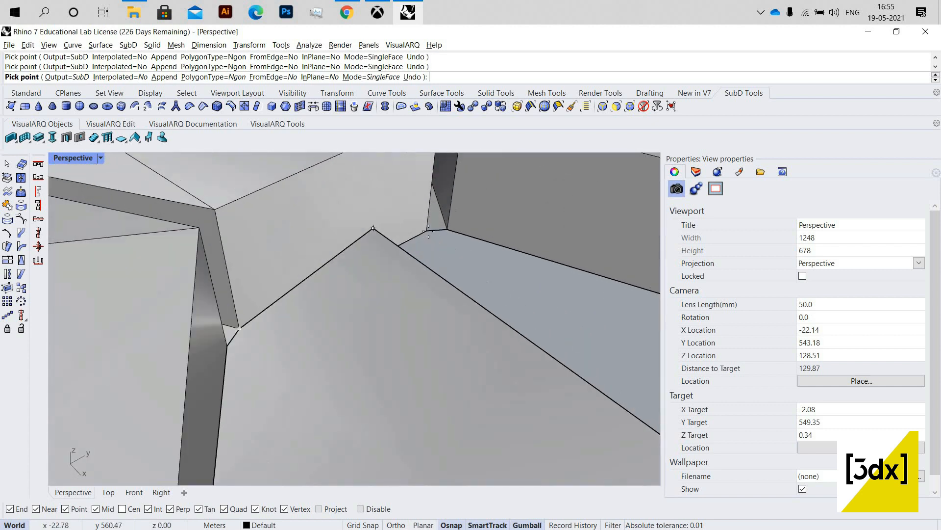
{"action": "scroll", "coordinate": [379, 293], "scroll_direction": "down", "scroll_amount": 6}
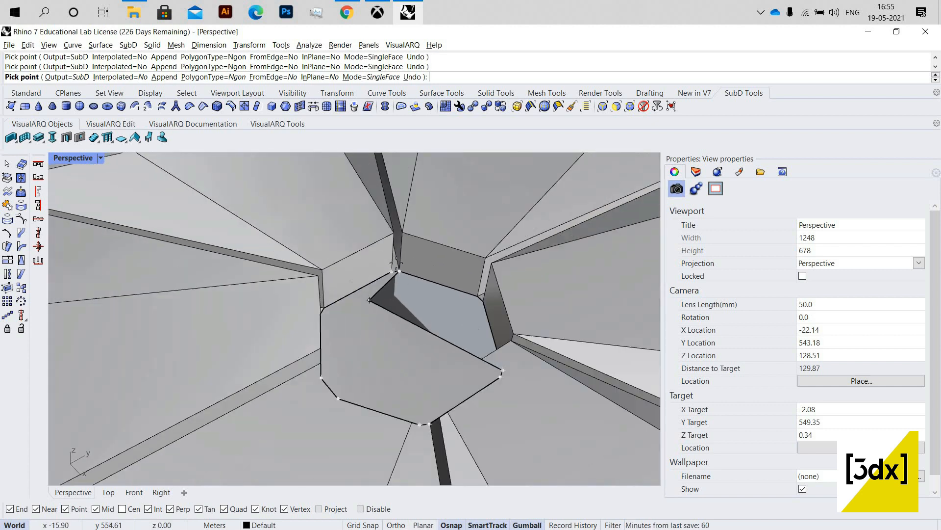
{"action": "right_click_drag", "start_coordinate": [378, 293], "coordinate": [463, 297]}
{"action": "scroll", "coordinate": [422, 268], "scroll_direction": "up", "scroll_amount": 5}
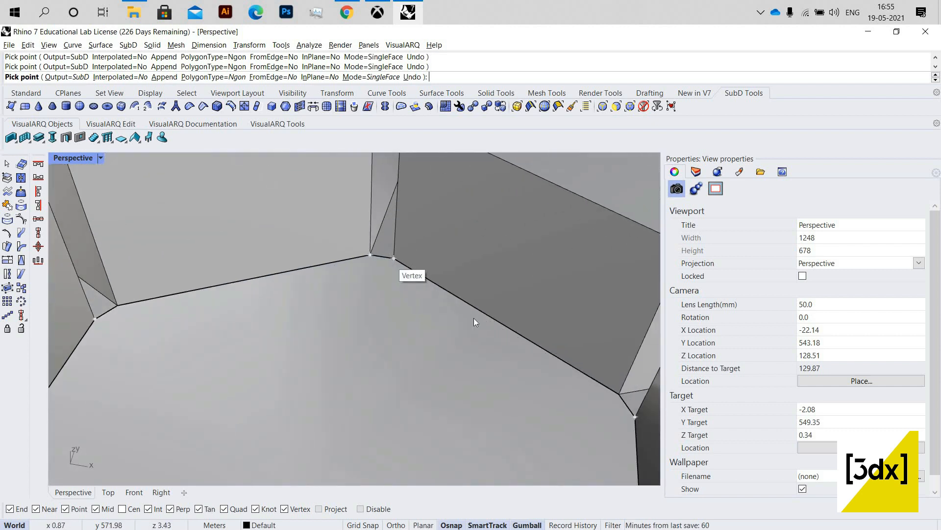
{"action": "right_click", "coordinate": [478, 317]}
Step: Join the central cap face to the surrounding canopy as one SubD with smooth joined edges
{"action": "scroll", "coordinate": [478, 319], "scroll_direction": "down", "scroll_amount": 8}
{"action": "right_click_drag", "start_coordinate": [487, 344], "coordinate": [295, 268]}
{"action": "left_click", "coordinate": [267, 364]}
{"action": "left_click", "coordinate": [404, 265], "text": "shift"}
{"action": "scroll", "coordinate": [457, 269], "scroll_direction": "down", "scroll_amount": 10}
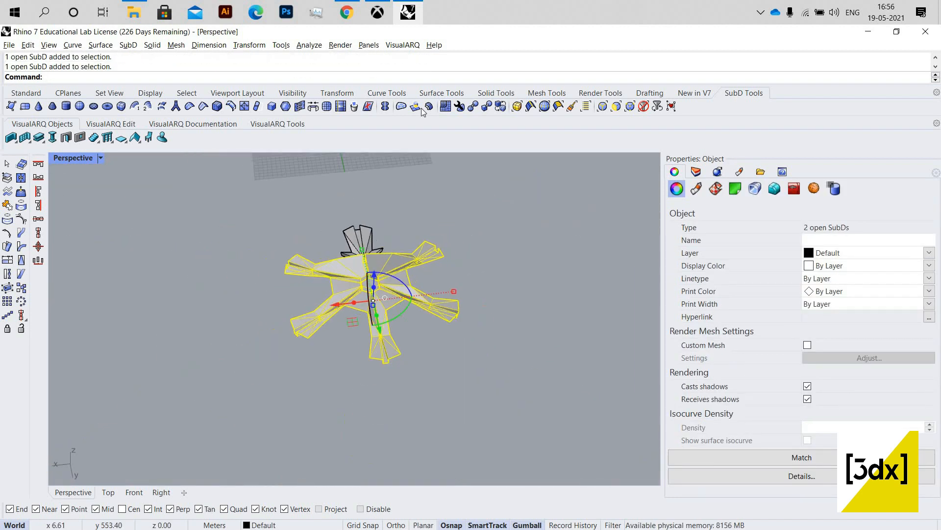
{"action": "right_click_drag", "start_coordinate": [422, 108], "coordinate": [493, 64]}
{"action": "scroll", "coordinate": [485, 78], "scroll_direction": "up", "scroll_amount": 6}
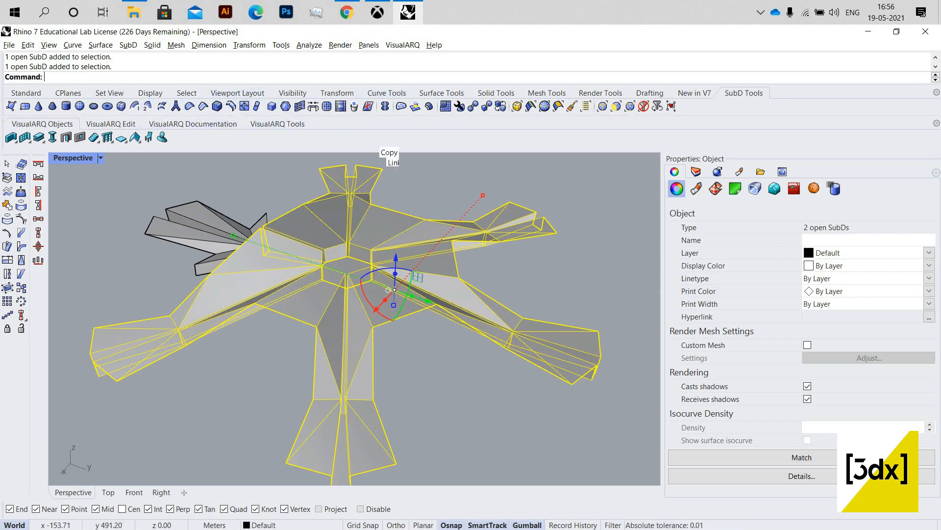
{"action": "key", "text": "ctrl+j"}
{"action": "key", "text": "Return"}
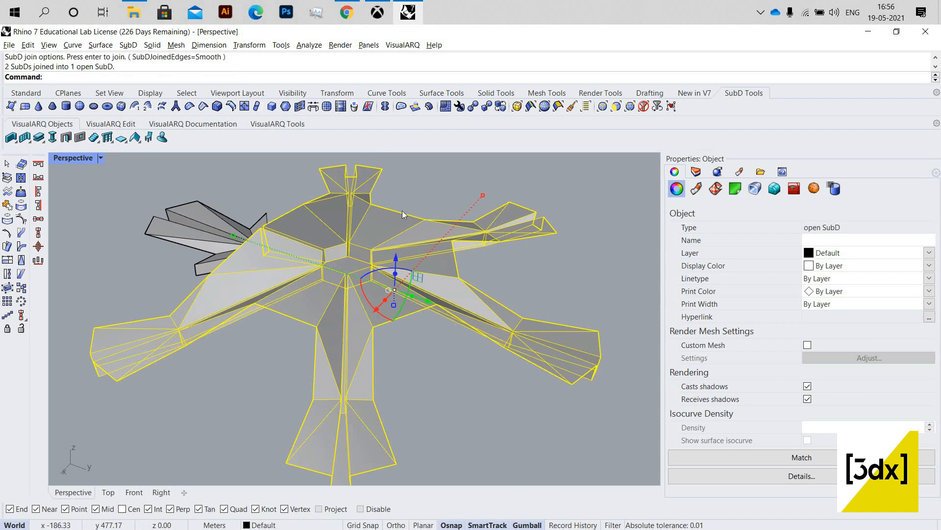
{"action": "key", "text": "Escape"}
Step: Switch the SubD display from flat to smooth and view the capped canopy
{"action": "right_click_drag", "start_coordinate": [456, 224], "coordinate": [323, 96]}
{"action": "scroll", "coordinate": [451, 310], "scroll_direction": "up", "scroll_amount": 4}
{"action": "left_click", "coordinate": [449, 310]}
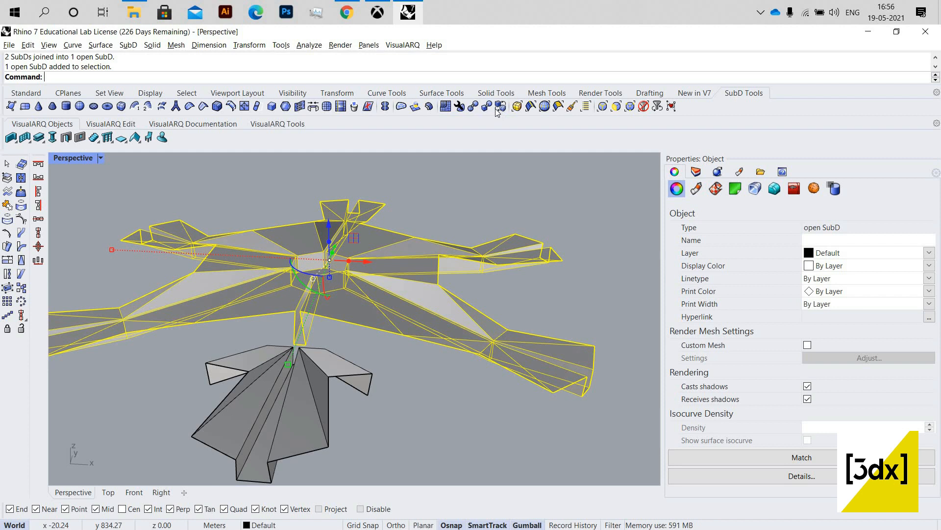
{"action": "key", "text": "Tab"}
{"action": "right_click_drag", "start_coordinate": [419, 325], "coordinate": [347, 265]}
{"action": "key", "text": "Escape"}
{"action": "scroll", "coordinate": [425, 249], "scroll_direction": "up", "scroll_amount": 3}
{"action": "right_click_drag", "start_coordinate": [425, 249], "coordinate": [340, 231]}
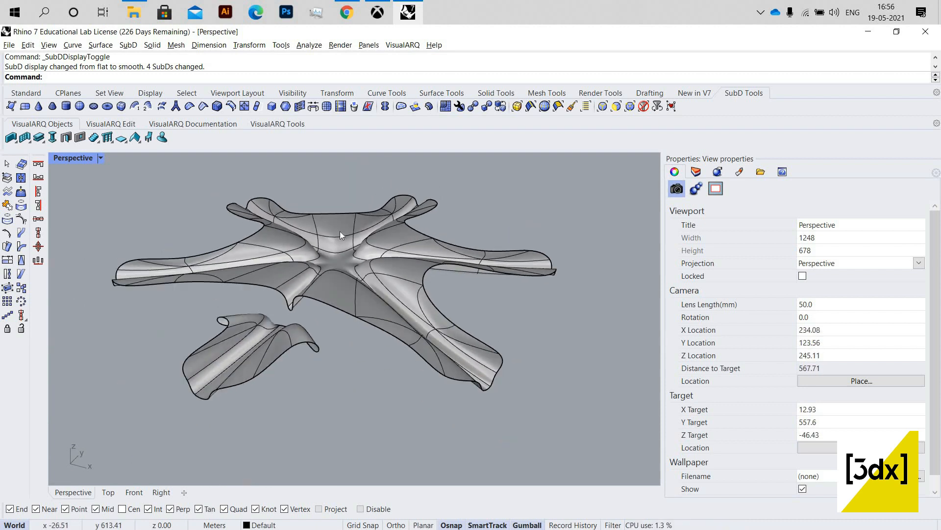
{"action": "key", "text": "ctrl+s"}
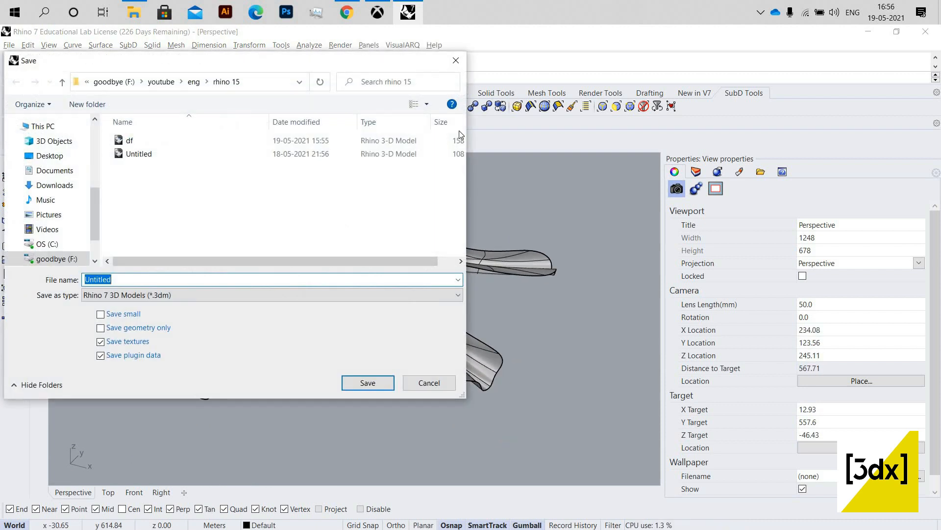
{"action": "key", "text": "Escape"}
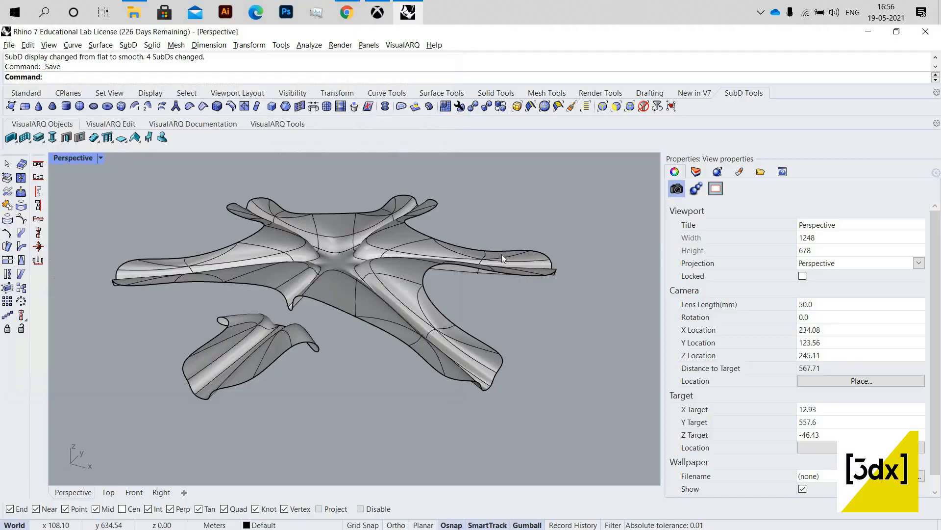